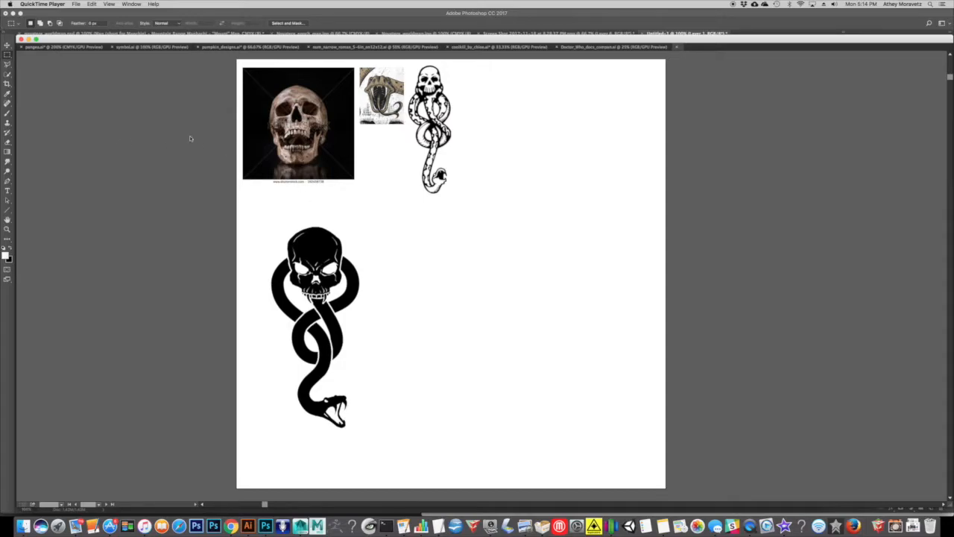
Switch to Illustrator and move the black skull-and-snake image slightly upward on the artboard.
click(444, 250)
drag(342, 268, 343, 261)
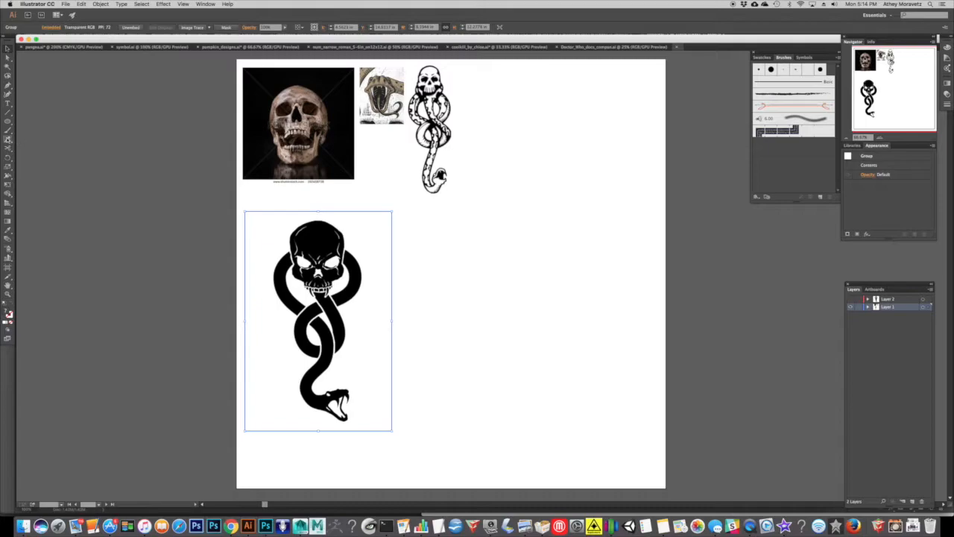
Draw an open, S-like curved path with the Pen tool in the empty area beside the black skull-and-snake image.
click(7, 98)
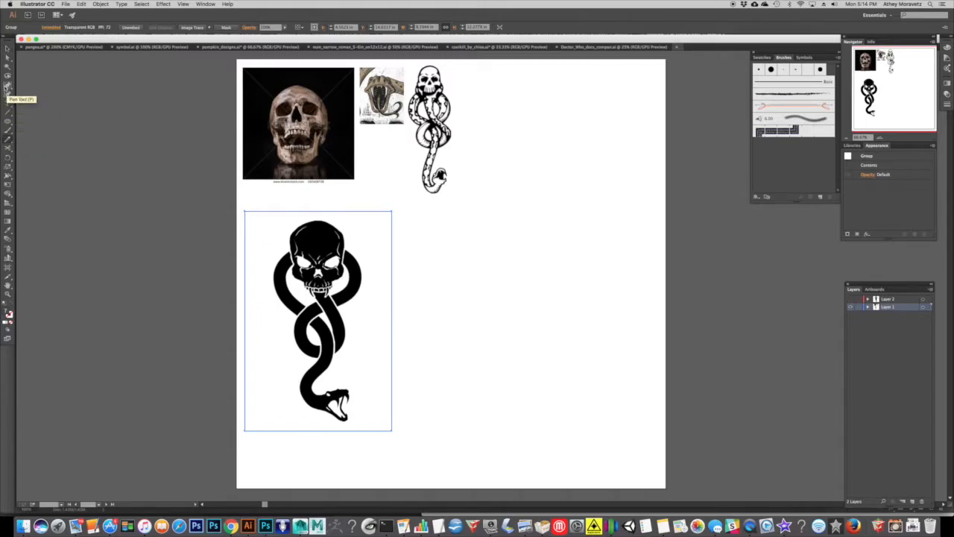
click(413, 276)
click(429, 243)
click(468, 234)
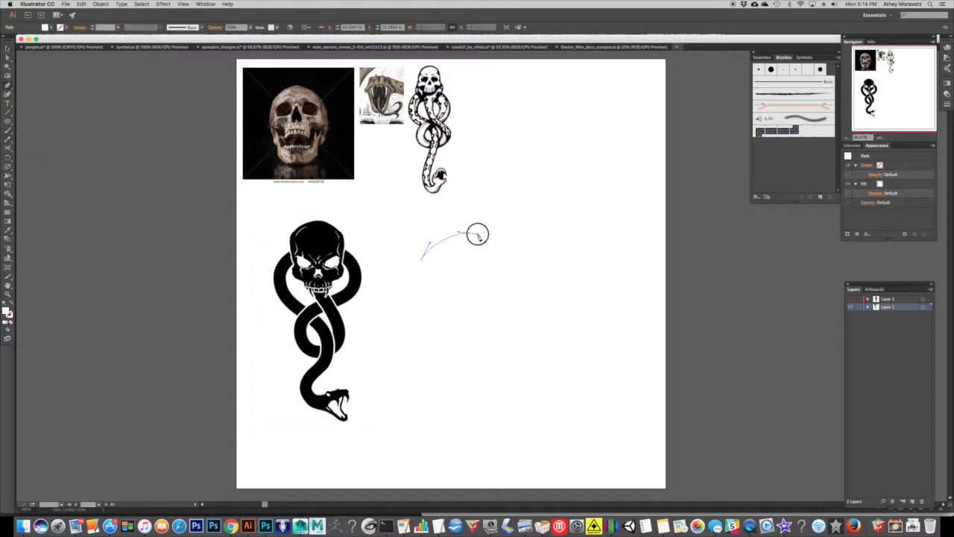
click(511, 239)
drag(463, 285, 444, 316)
click(8, 49)
key(Delete)
key(super+z)
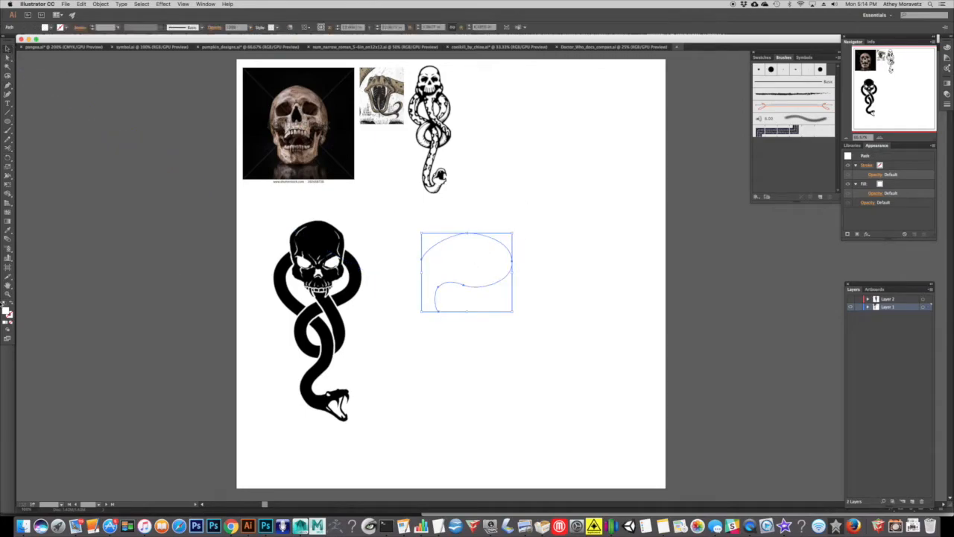
Fill the curved path with green and swap fill and stroke so it has a green outline and no fill.
click(51, 28)
click(40, 43)
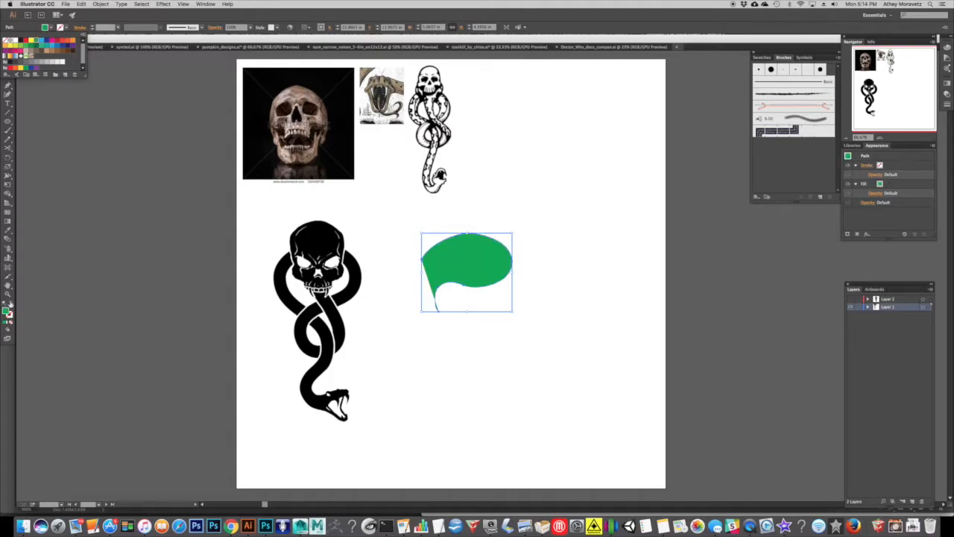
click(12, 304)
click(11, 304)
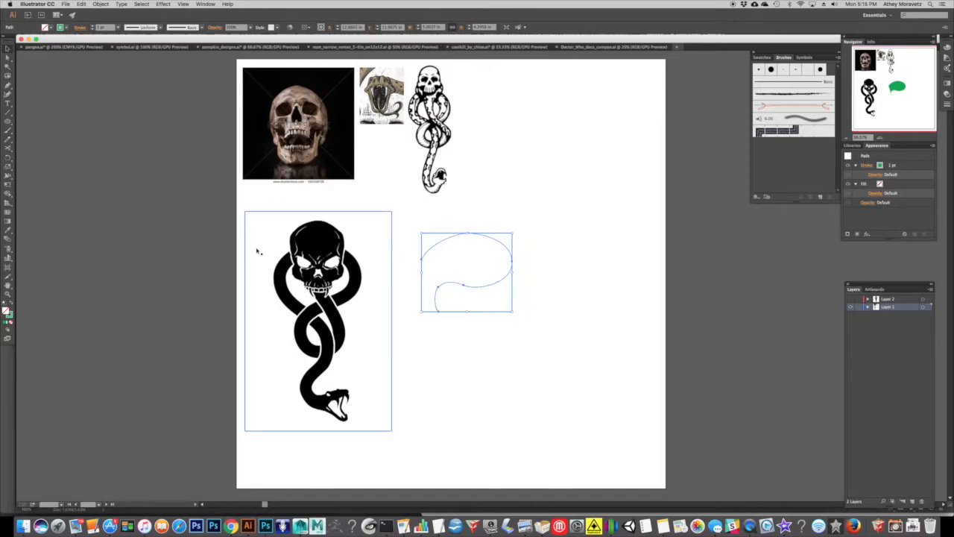
Reposition the skull photo near the artboard's upper-left corner and the black skull-and-snake image directly beneath it.
drag(271, 249, 303, 236)
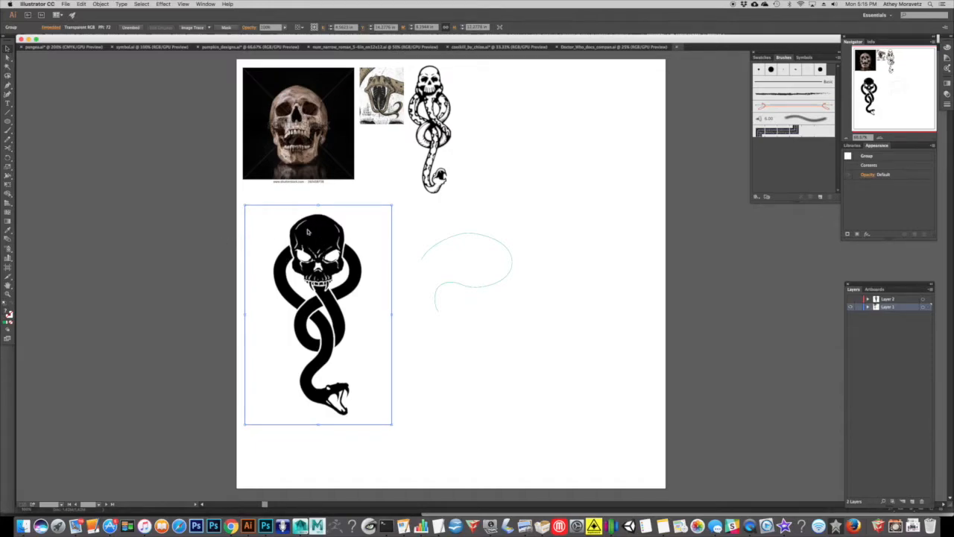
click(434, 248)
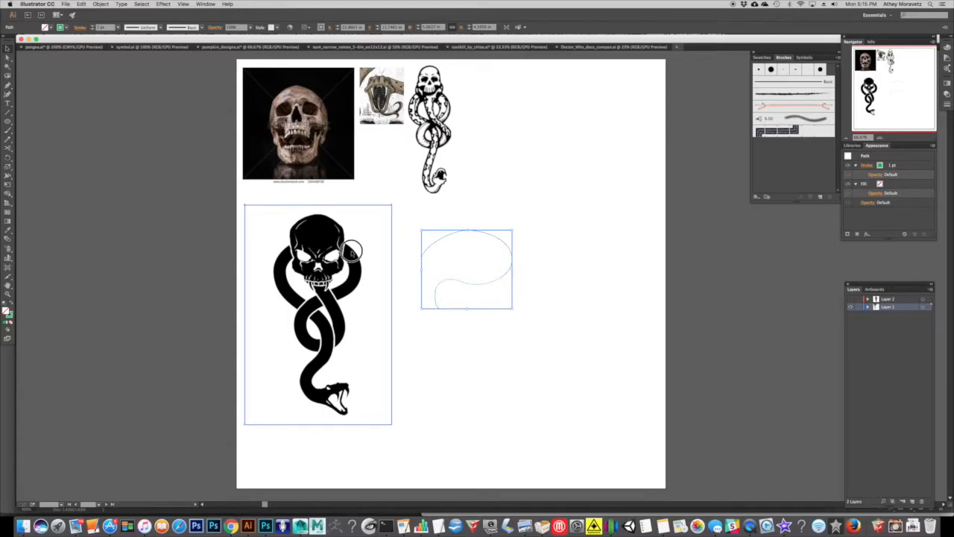
drag(350, 252, 359, 246)
drag(293, 252, 322, 231)
mouse_move(312, 131)
mouse_down()
mouse_move(422, 157)
mouse_move(574, 156)
mouse_move(317, 143)
mouse_up()
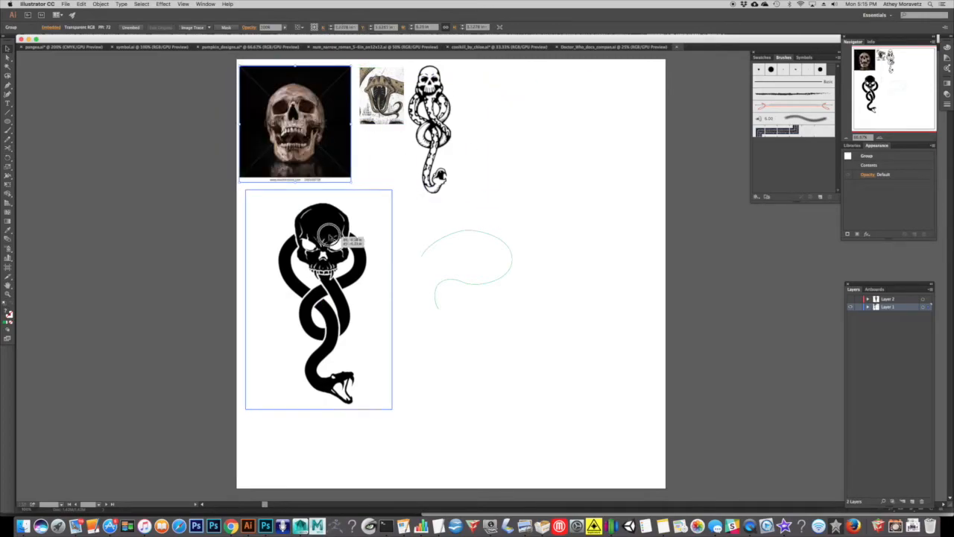
drag(337, 241, 329, 233)
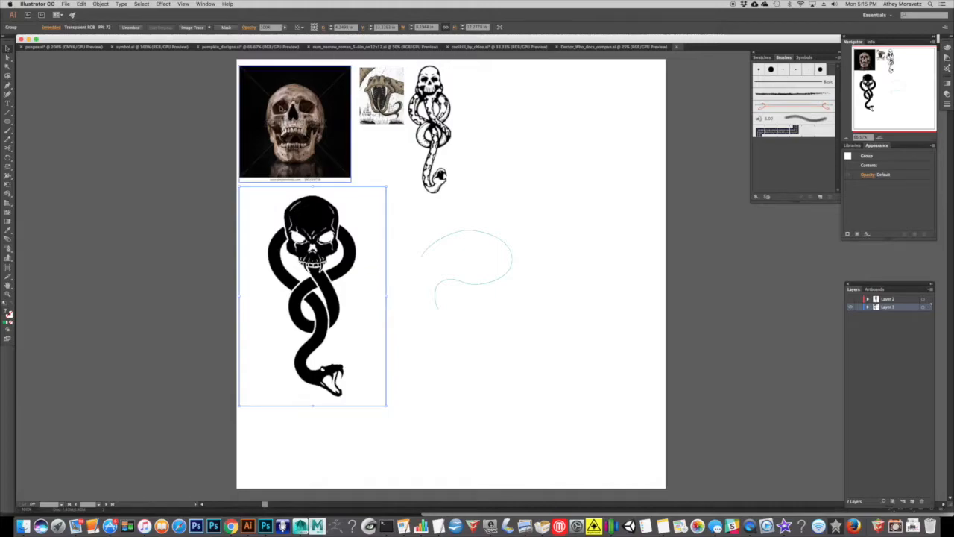
drag(314, 209, 313, 206)
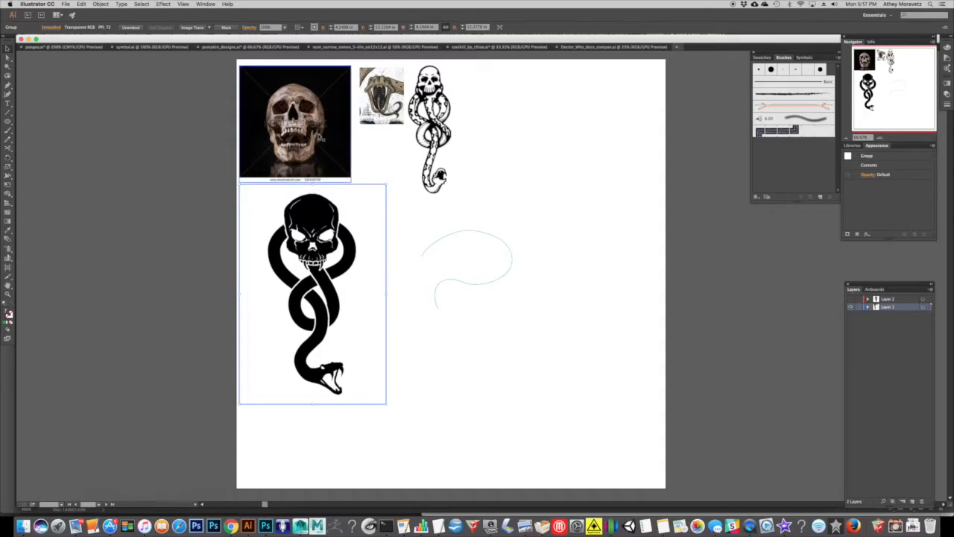
Delete the green curved path and nudge the black skull-and-snake image to sit just beneath the skull photo.
click(366, 148)
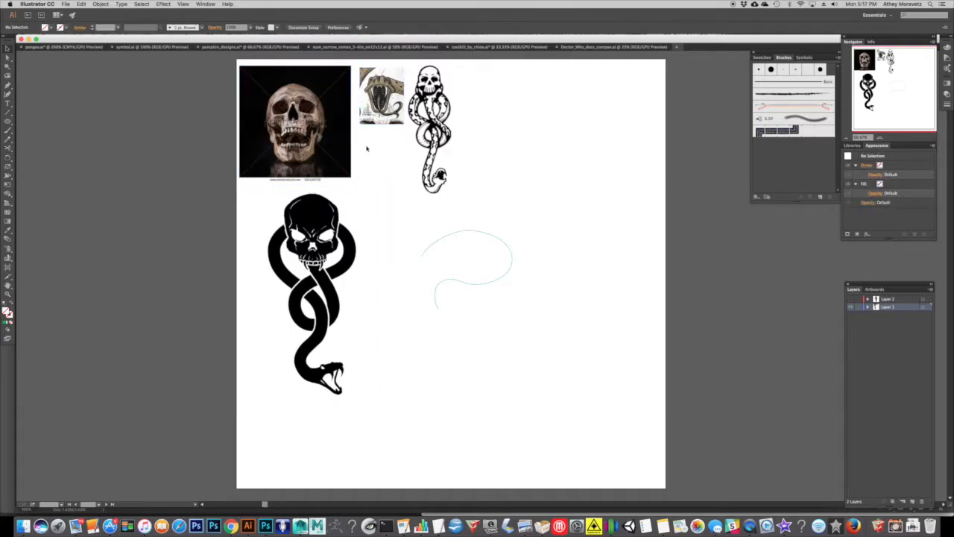
click(331, 149)
click(314, 207)
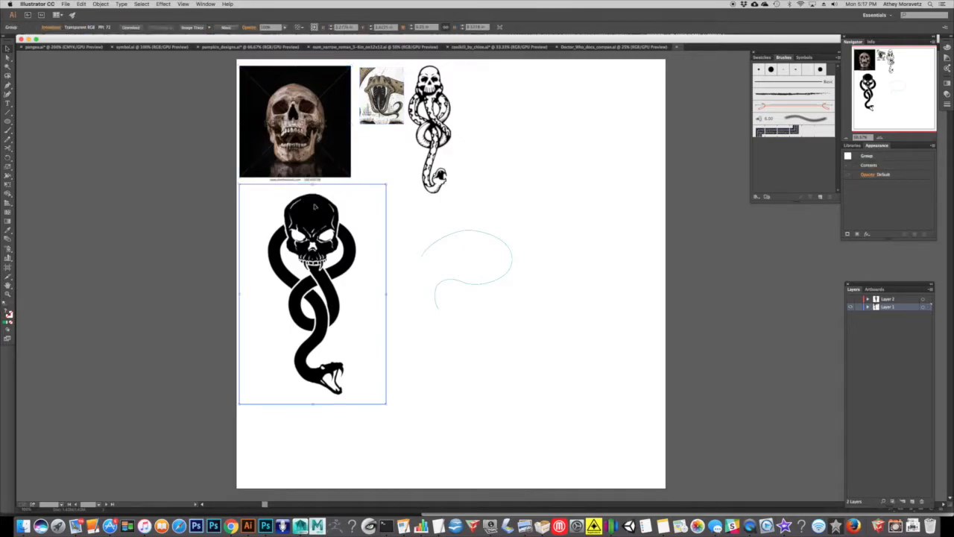
drag(317, 238, 323, 238)
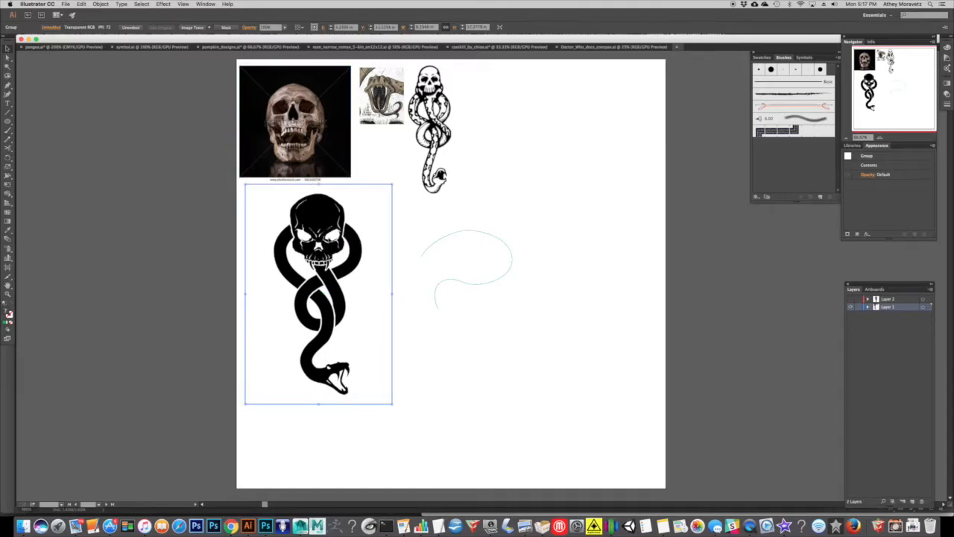
drag(487, 241, 477, 273)
key(Delete)
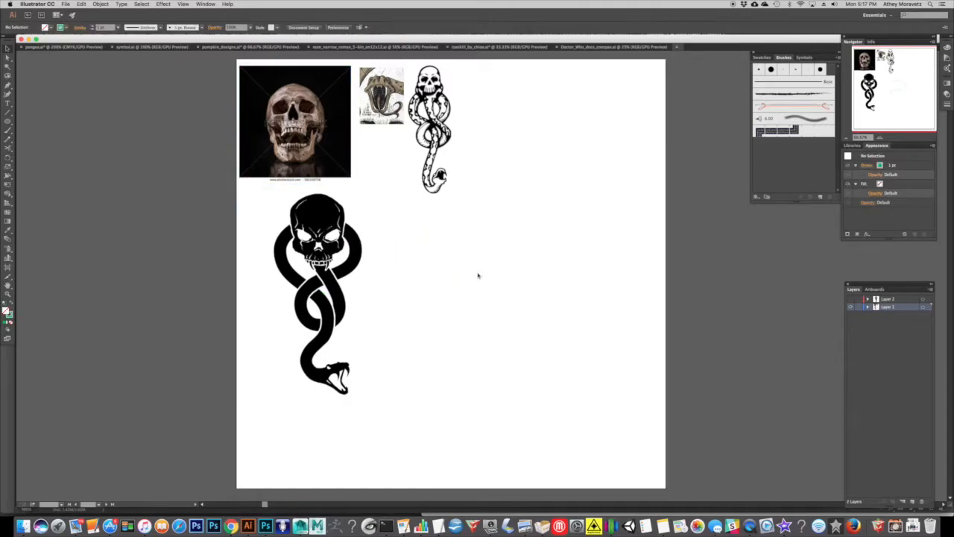
mouse_move(321, 243)
mouse_down()
mouse_move(318, 250)
mouse_move(356, 265)
mouse_move(315, 243)
mouse_up()
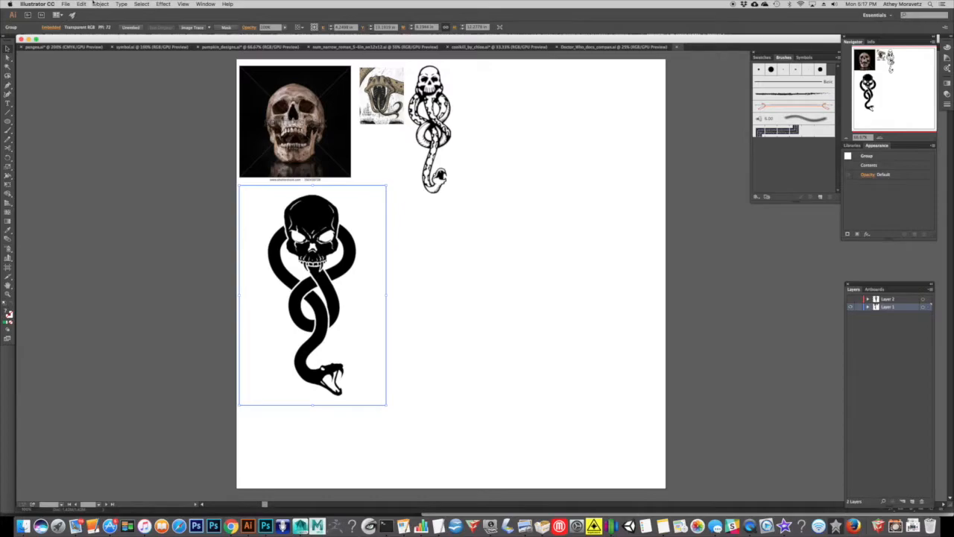
Try a default Image Trace on the black skull-and-snake image, inspect it up close and undo the trace.
click(100, 4)
mouse_move(405, 335)
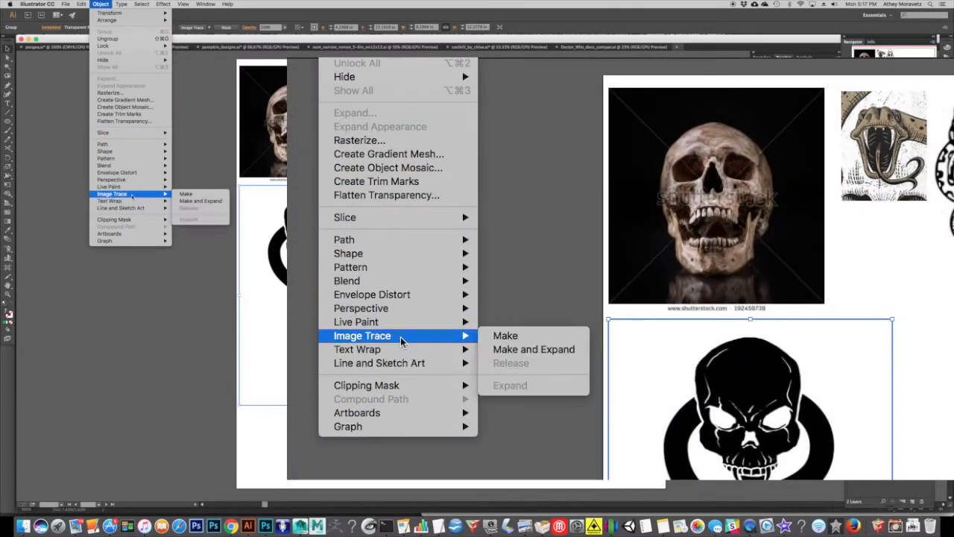
click(524, 339)
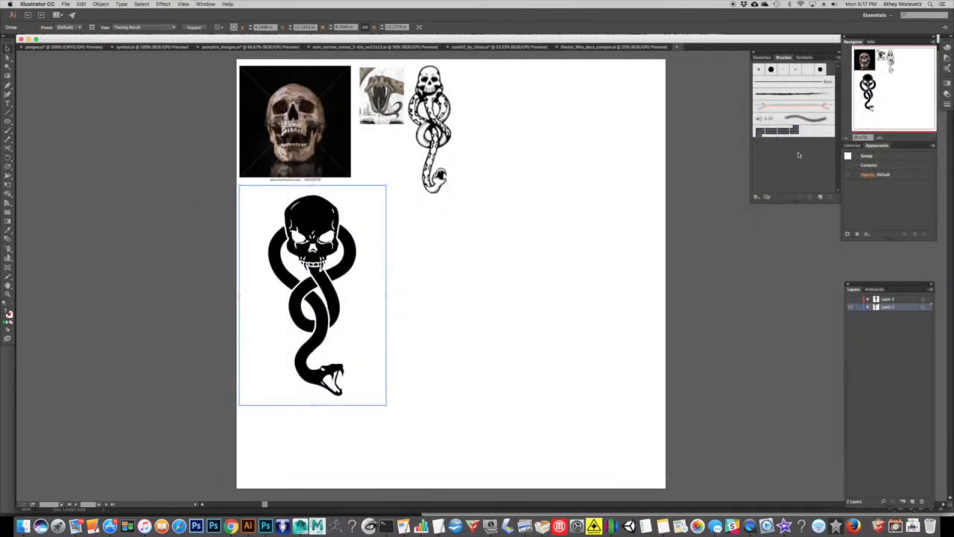
key(super+equal)
key(super+equal)
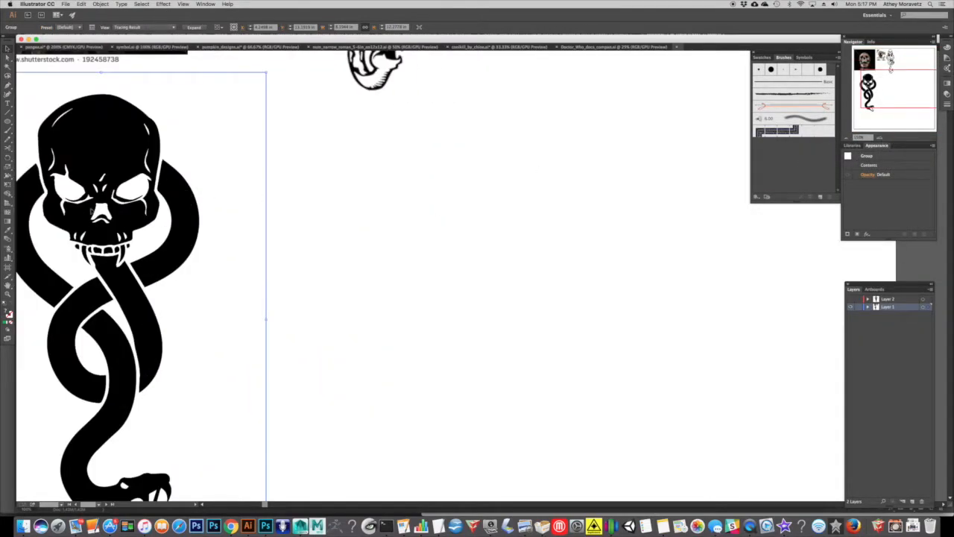
click(81, 4)
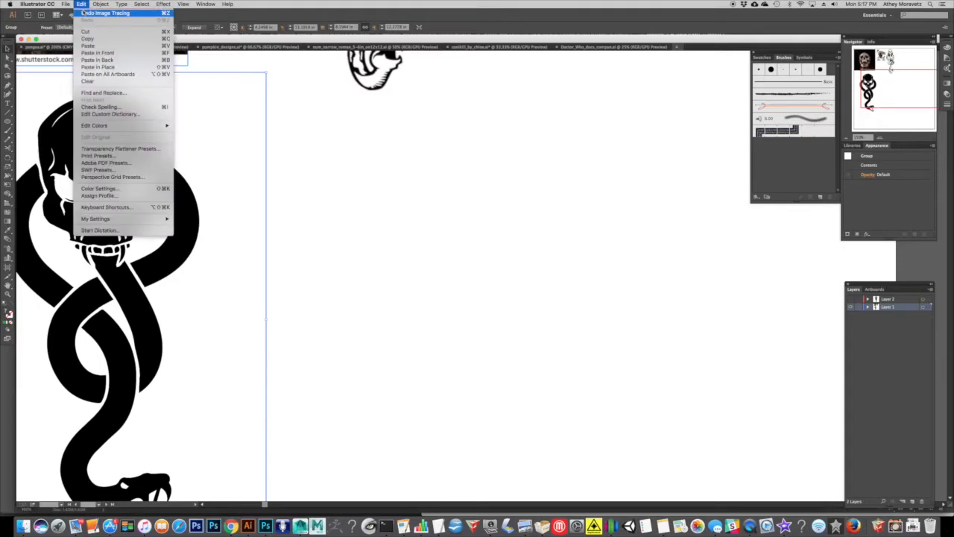
click(83, 12)
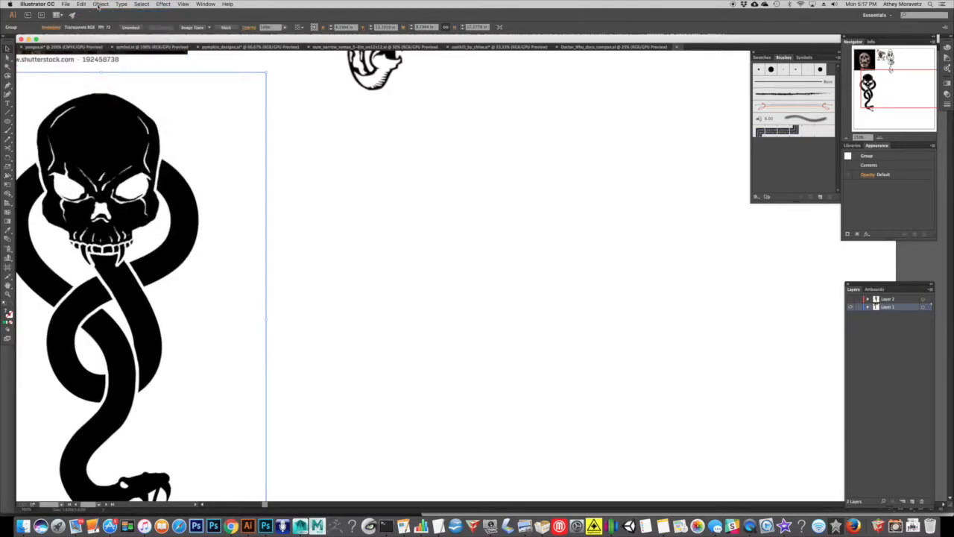
click(100, 5)
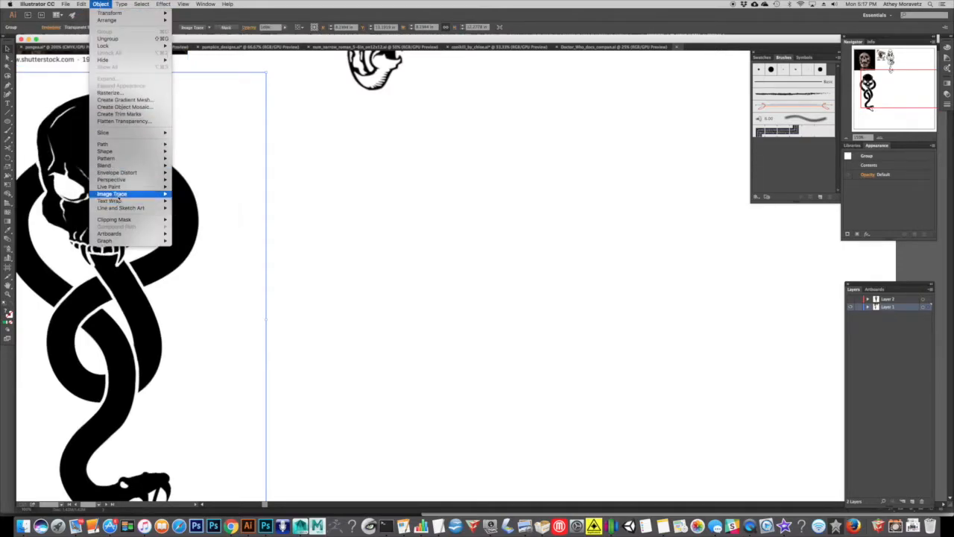
mouse_move(156, 194)
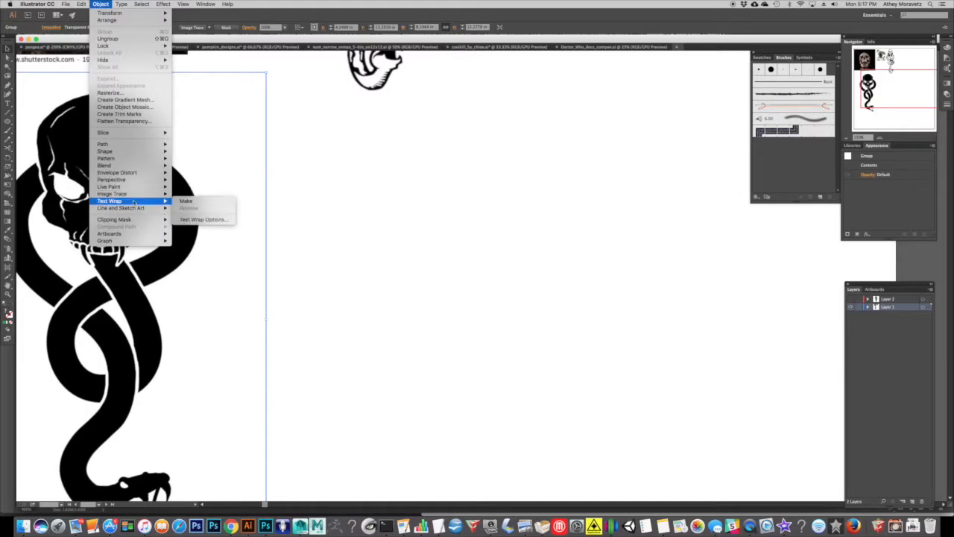
click(101, 5)
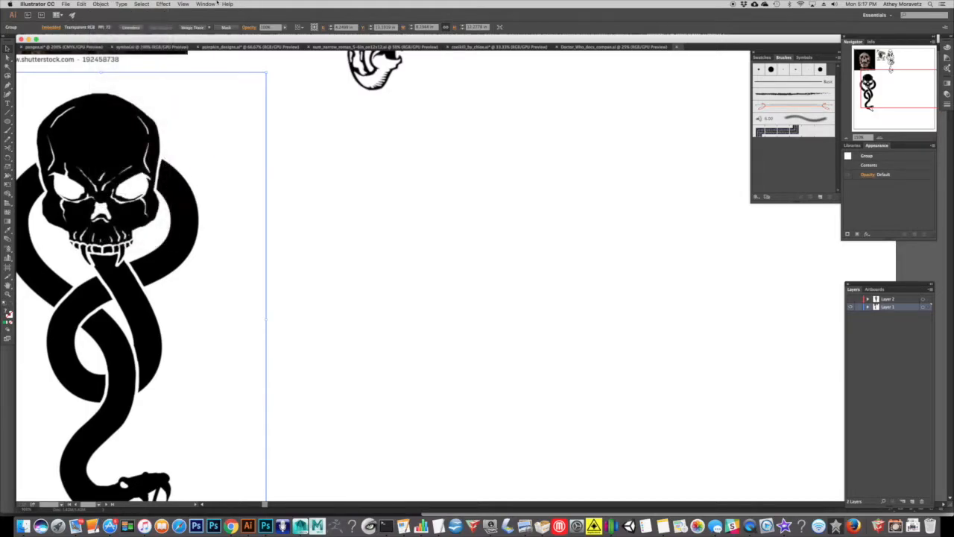
Open the Image Trace settings and place them beside the skull-and-snake image.
click(206, 4)
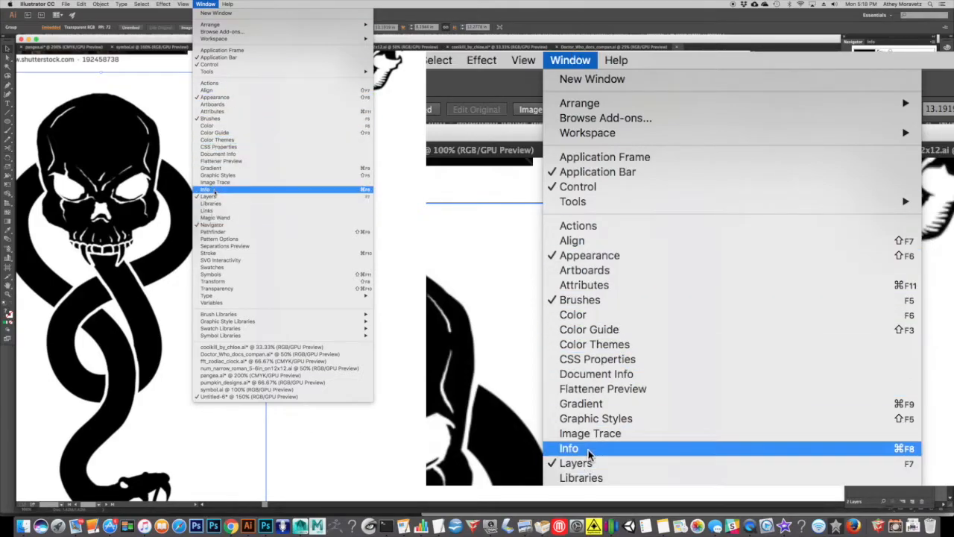
click(216, 182)
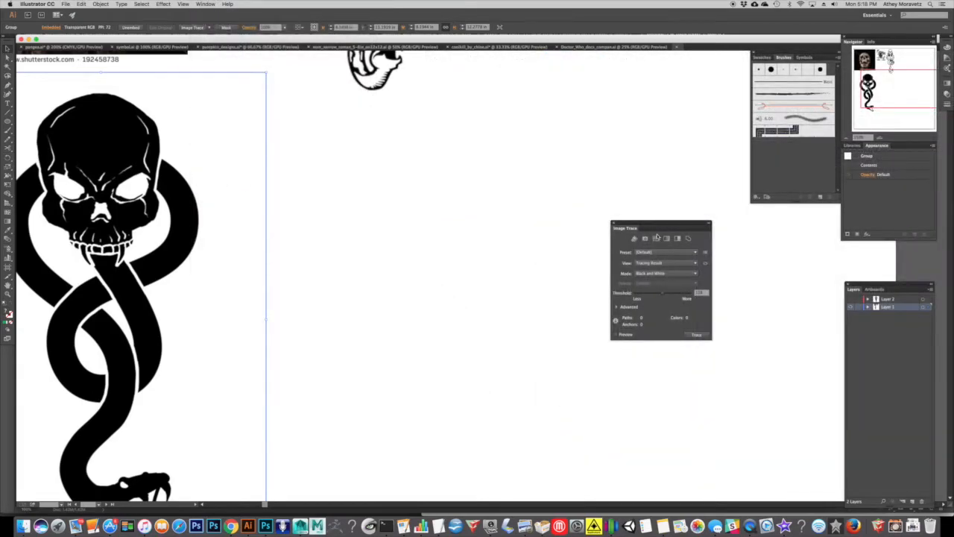
drag(656, 225, 334, 184)
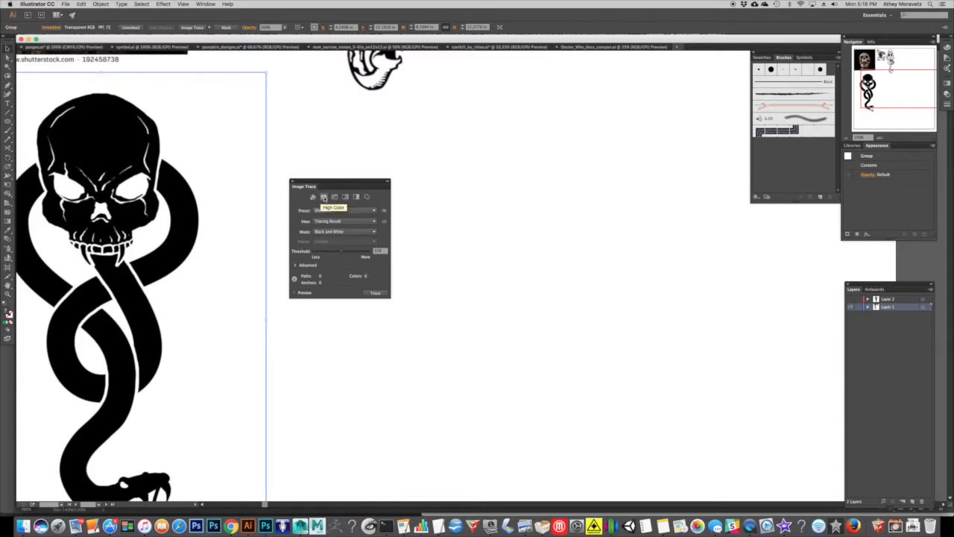
Trace the skull-and-snake image with the High Color preset and switch the trace to the Black and White preset.
click(336, 199)
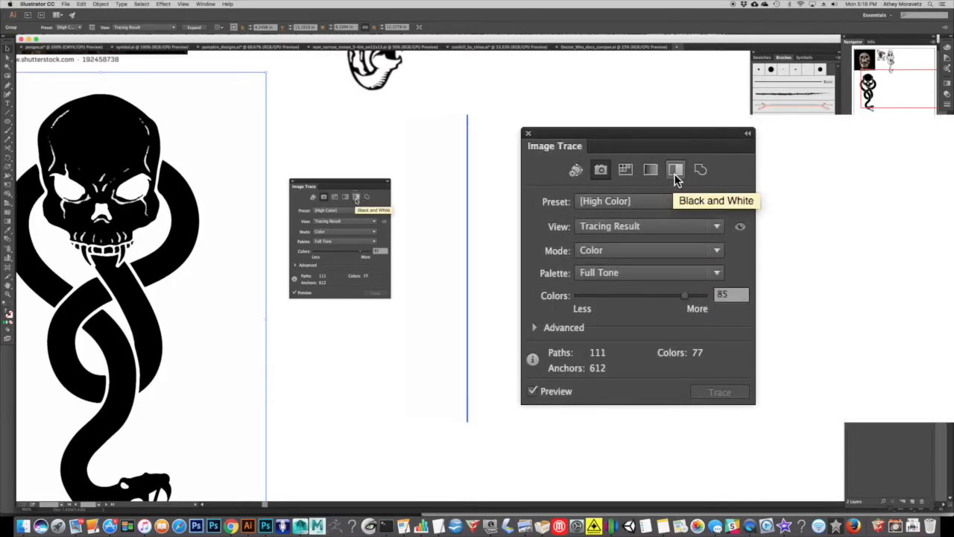
click(675, 175)
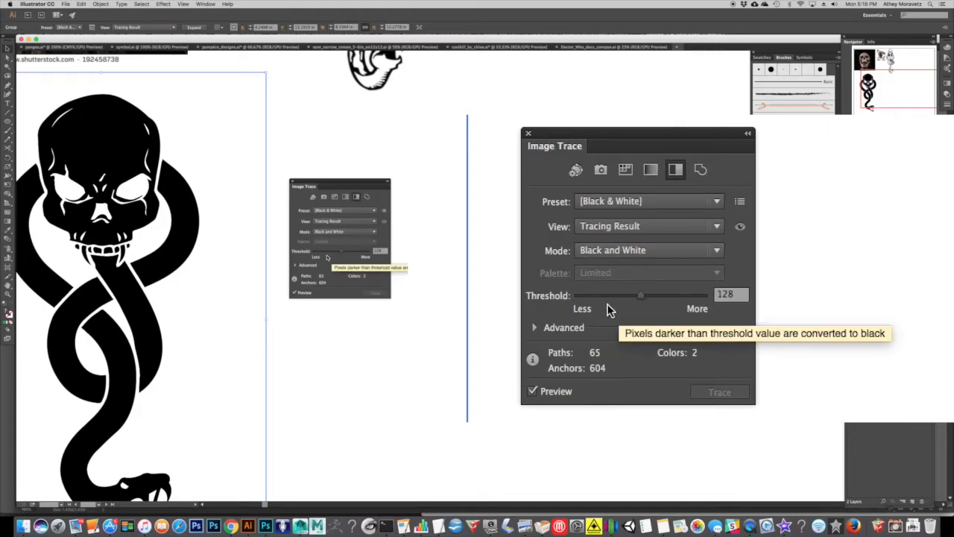
Try thresholds of 67 and 246 on the black-and-white trace and set a very low threshold.
click(610, 298)
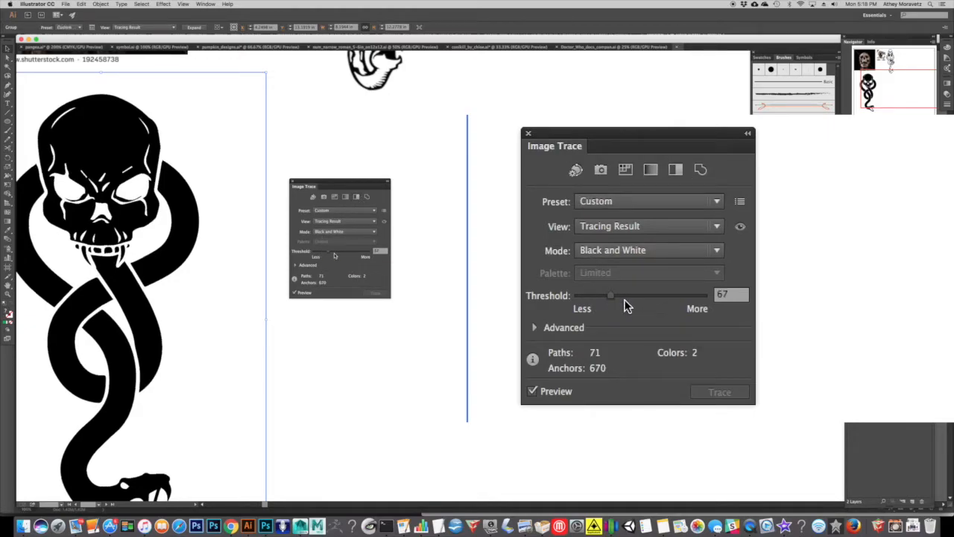
click(701, 304)
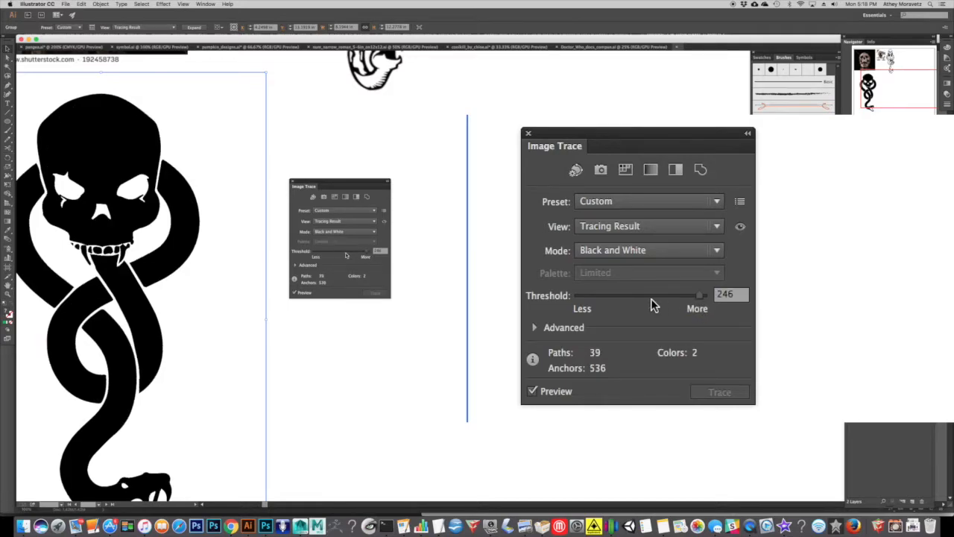
click(317, 255)
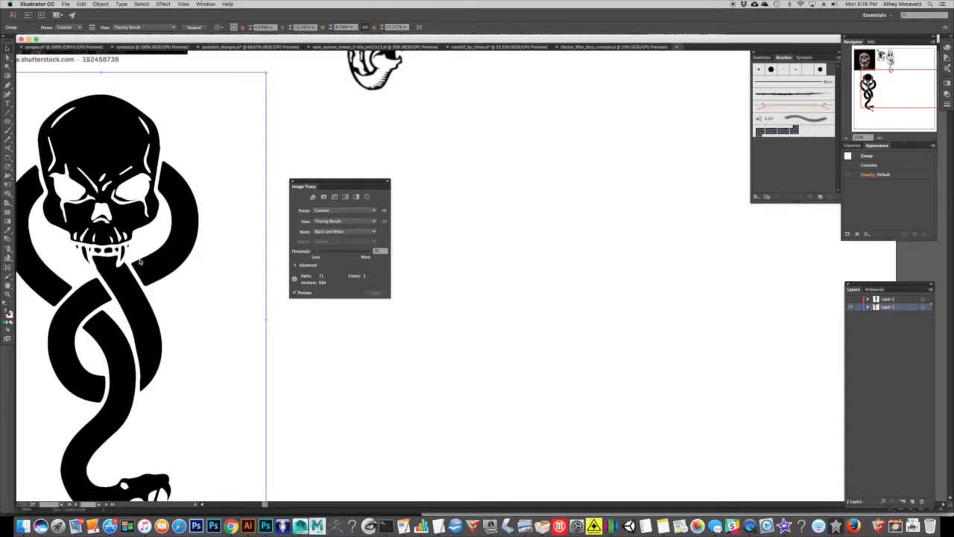
Close the Image Trace settings and move the traced skull-and-snake artwork toward the middle of the artboard.
click(292, 182)
drag(198, 185, 441, 200)
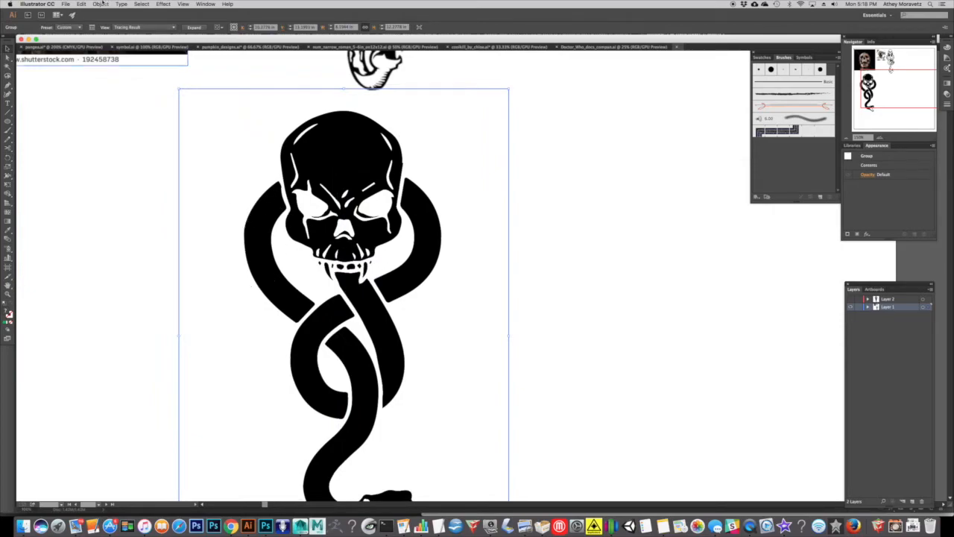
Expand the traced skull-and-snake artwork with Object and Fill included, and move it slightly to the right.
click(100, 5)
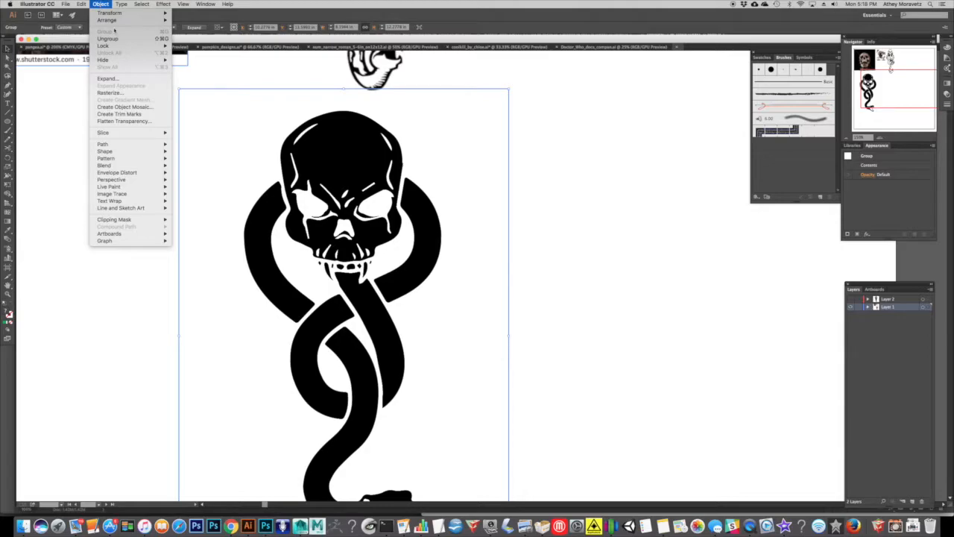
click(112, 79)
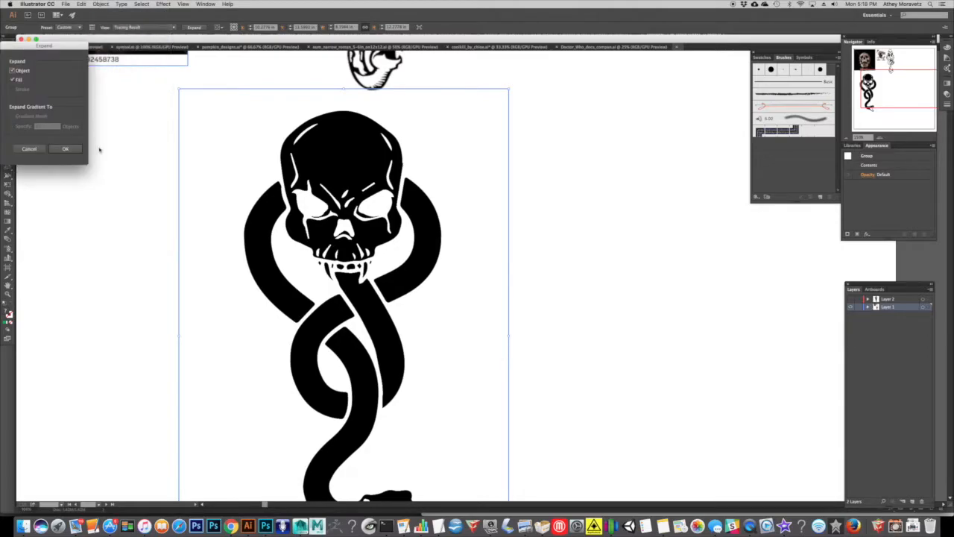
click(64, 150)
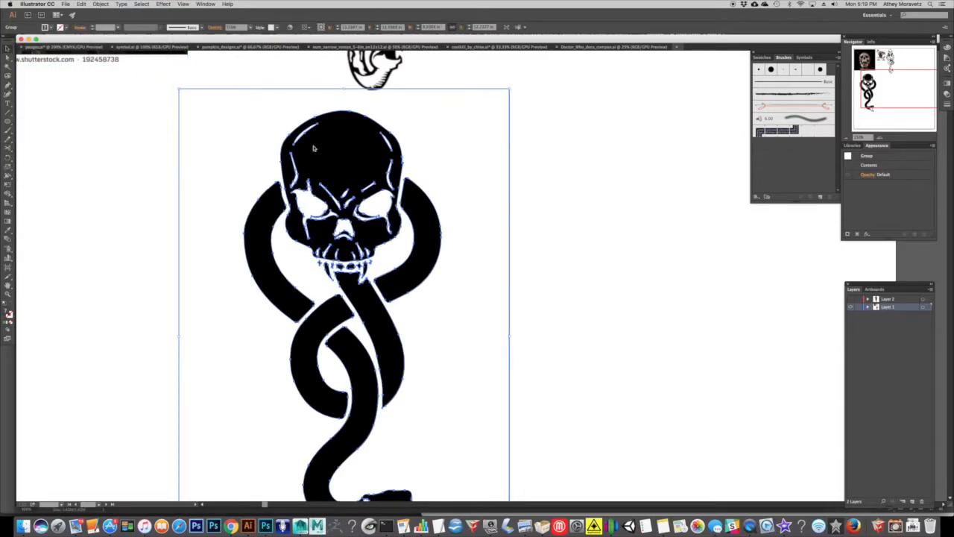
drag(313, 148, 350, 151)
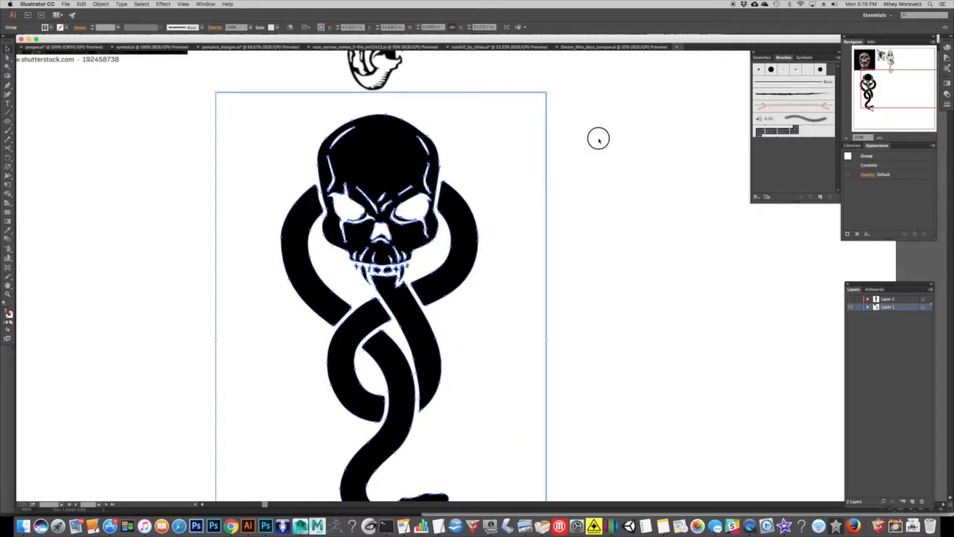
Pull the upper-left corner anchor of the white background shape inward toward the skull with the Direct Selection tool.
click(7, 57)
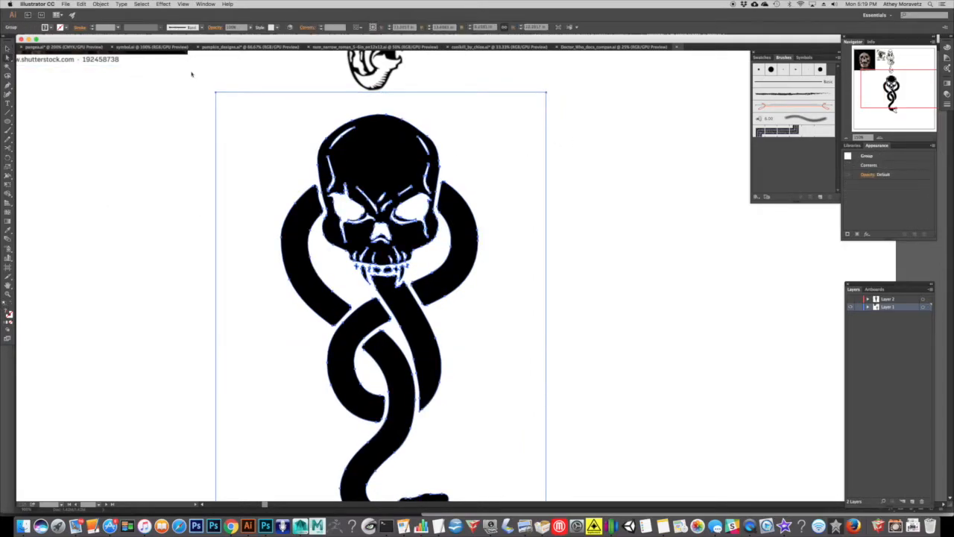
click(241, 102)
drag(217, 93, 299, 147)
click(299, 148)
click(241, 136)
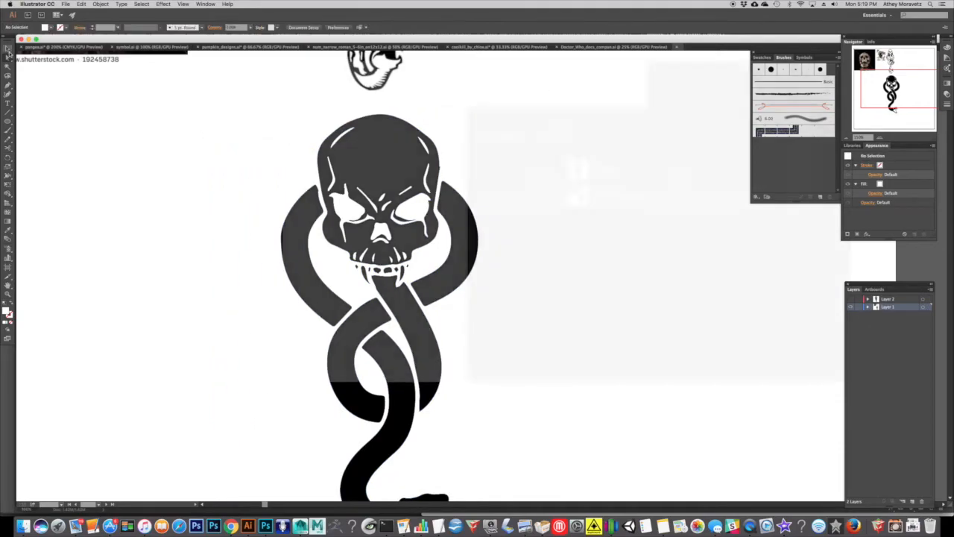
Select the whole artwork, expand Layer 1 and the nested YzBRgN.tif groups, and place the layer list beside the artwork.
key(v)
click(375, 206)
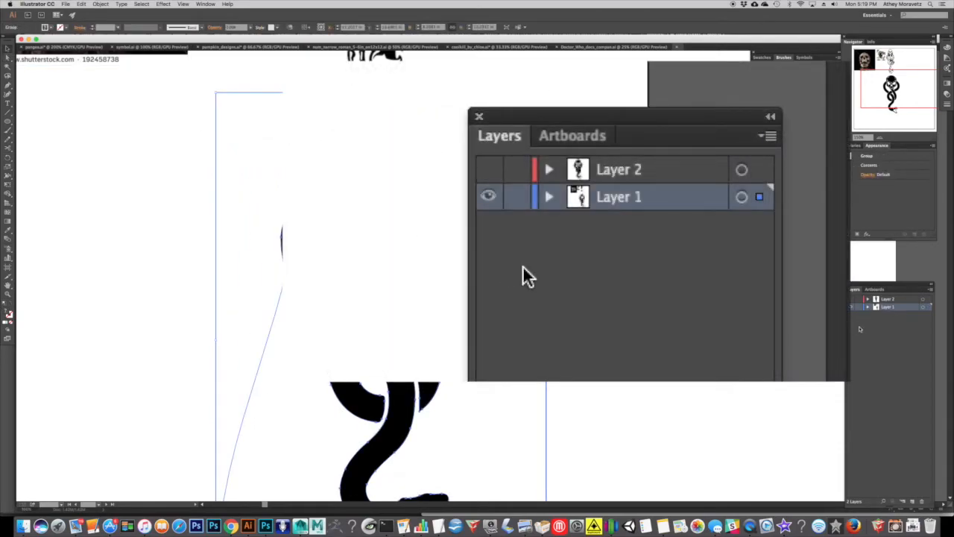
click(550, 196)
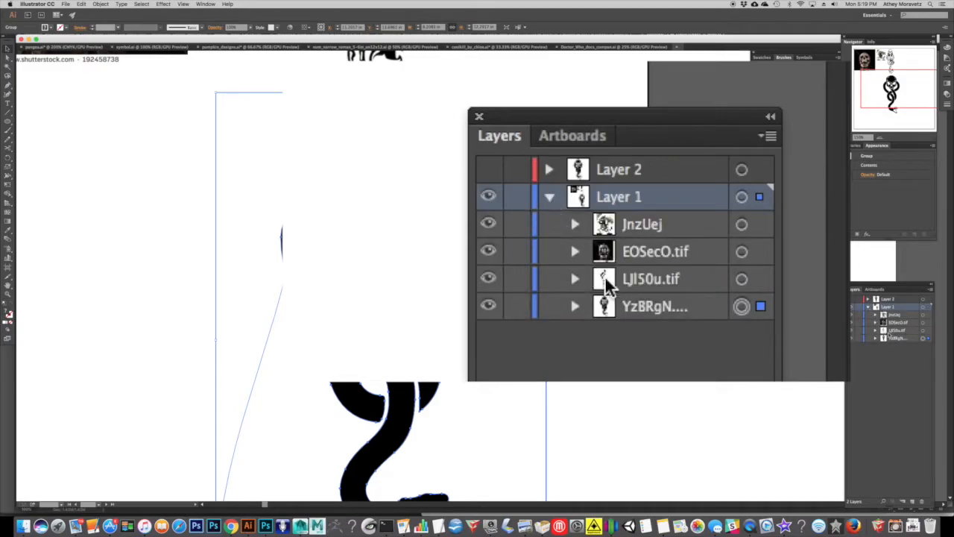
click(896, 339)
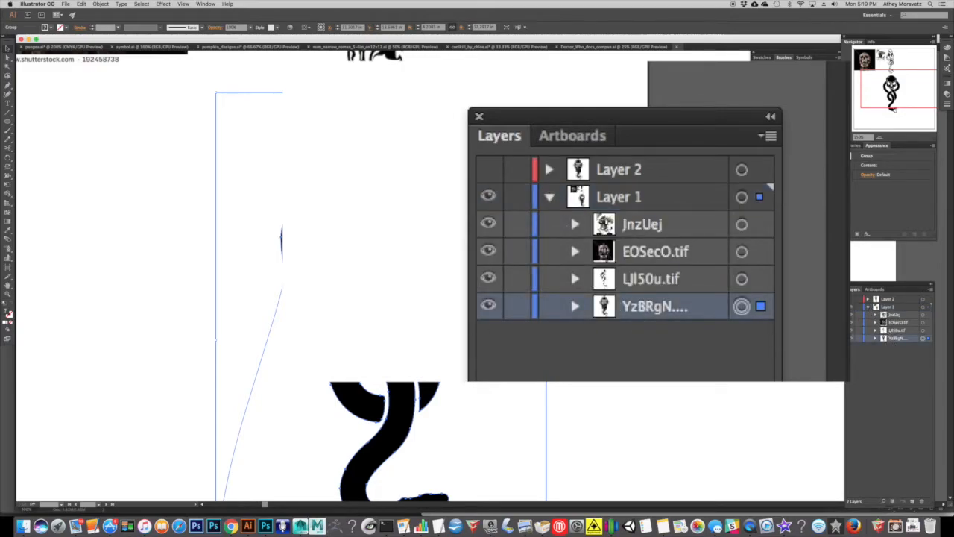
click(876, 339)
drag(893, 288, 618, 208)
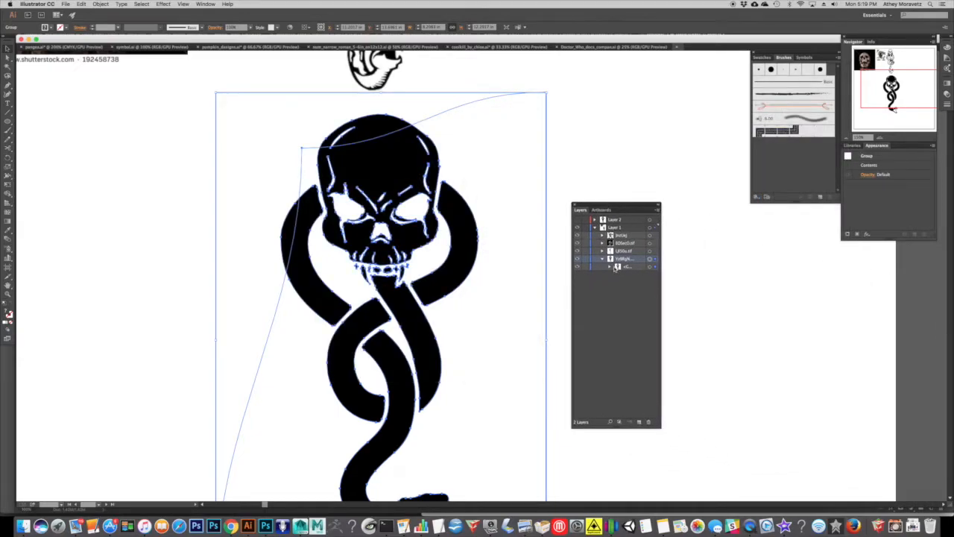
click(610, 267)
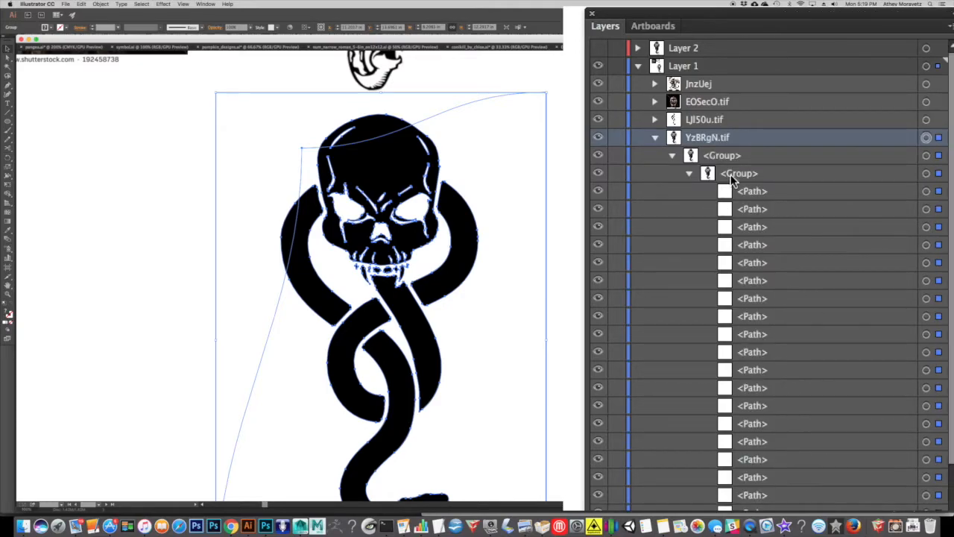
Inspect individual white paths in the innermost group by selecting them one at a time, and reselect the whole artwork.
click(764, 191)
click(938, 191)
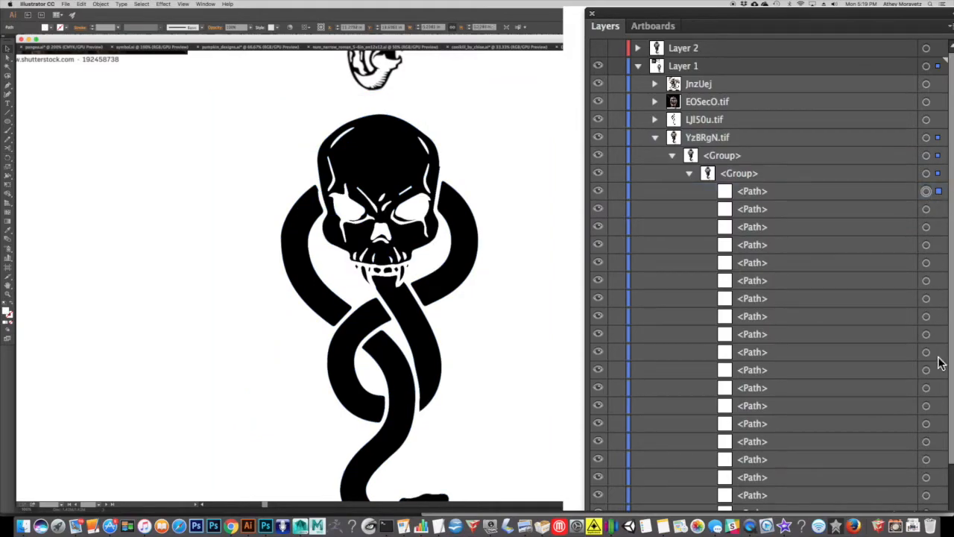
click(939, 334)
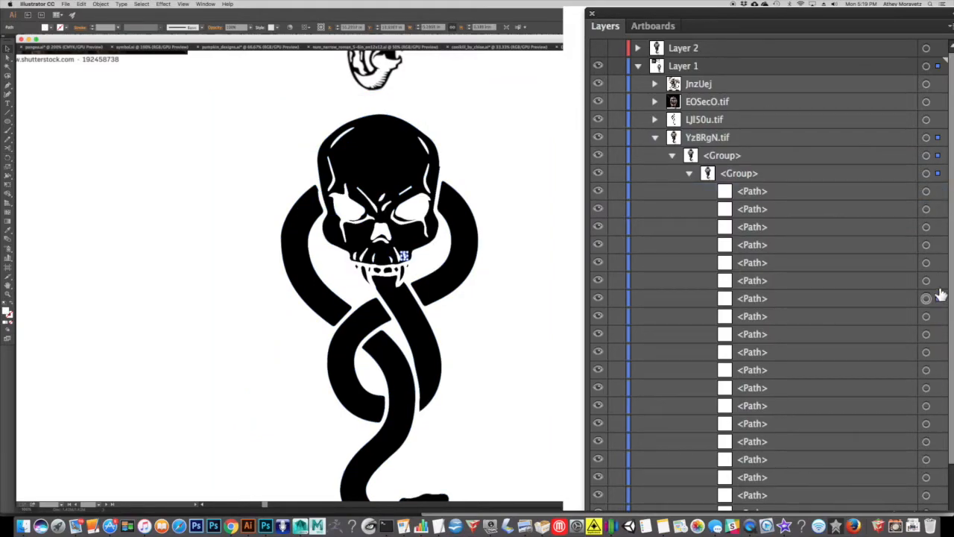
click(939, 262)
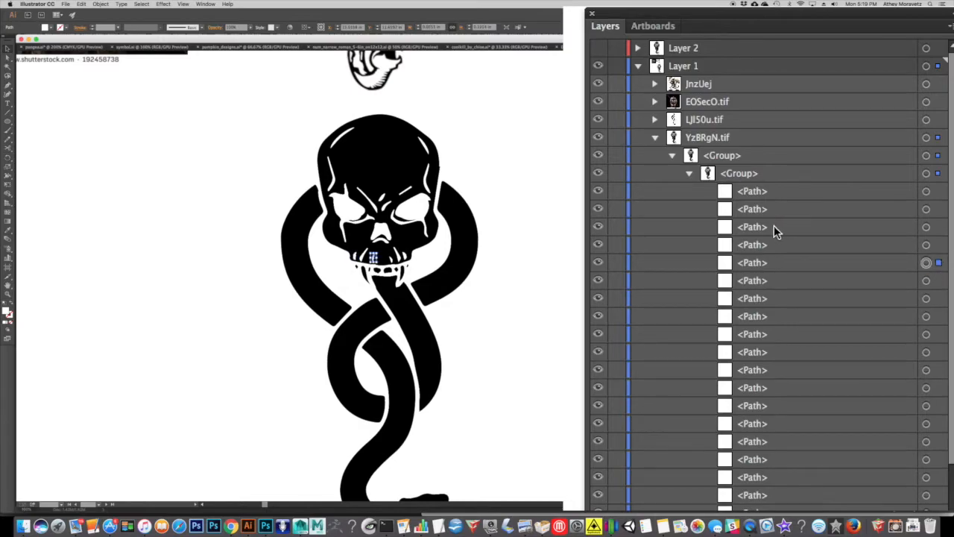
click(752, 173)
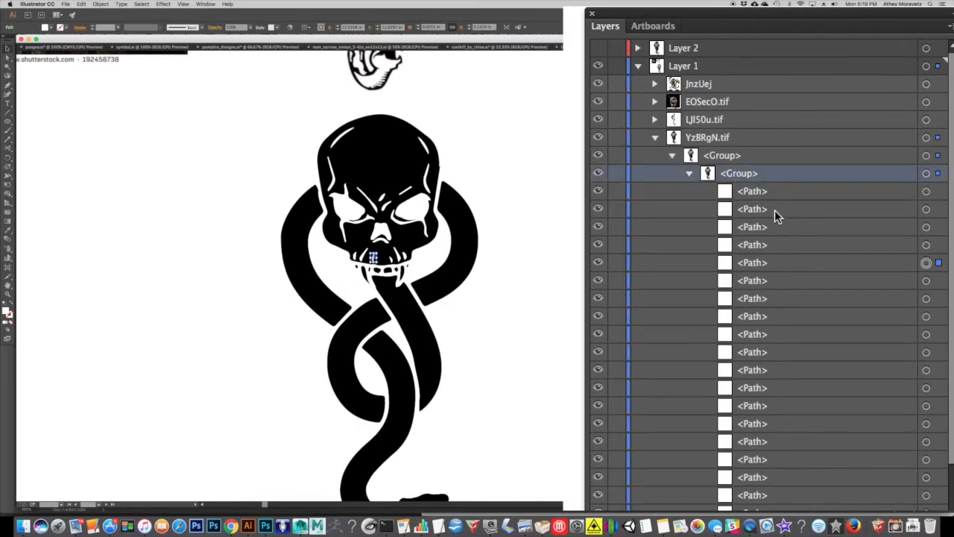
click(372, 159)
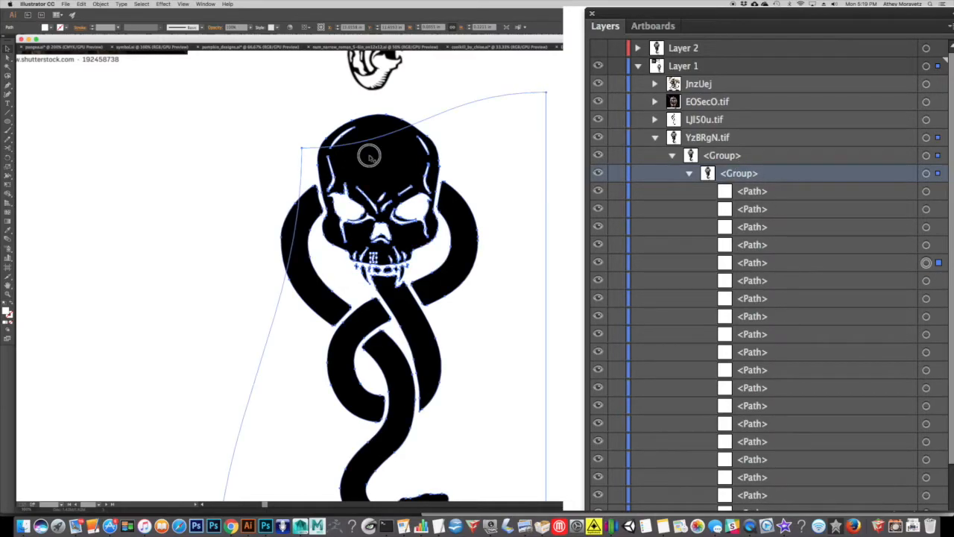
Ungroup the outermost group of the skull-and-snake artwork and try to release its compound paths.
click(101, 5)
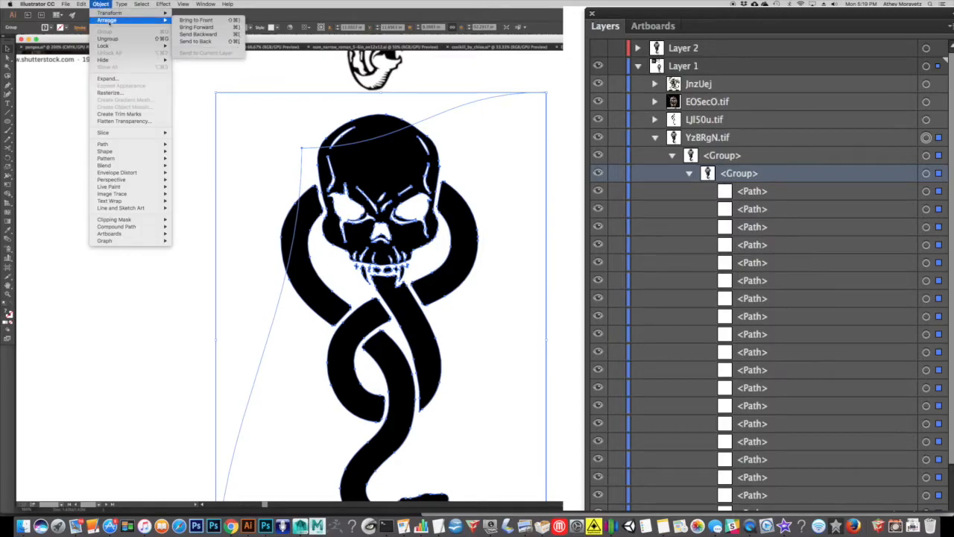
click(108, 38)
click(102, 5)
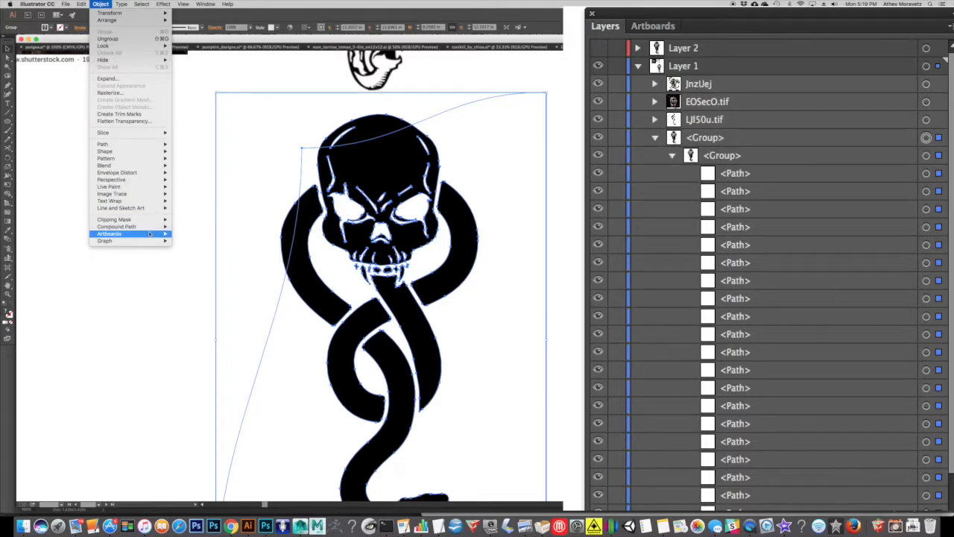
mouse_move(152, 227)
click(202, 235)
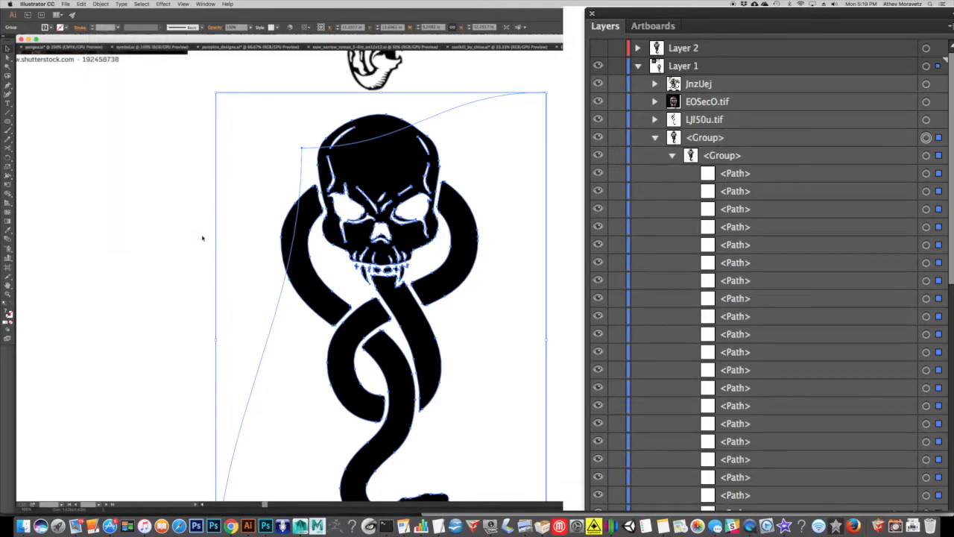
scroll(889, 436, down, 5)
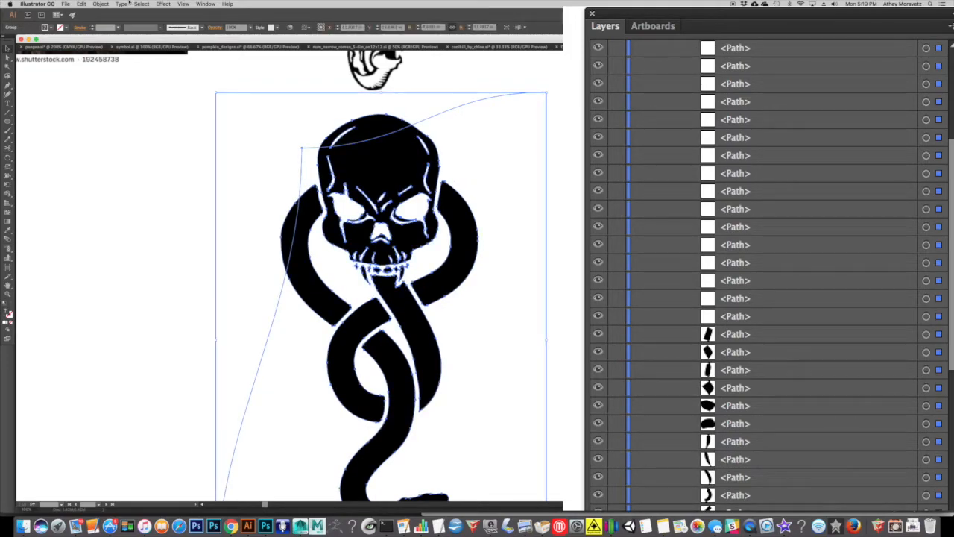
Ungroup the remaining nested groups so every skull-and-snake path sits directly in Layer 1.
click(102, 4)
click(113, 41)
click(511, 137)
key(super+a)
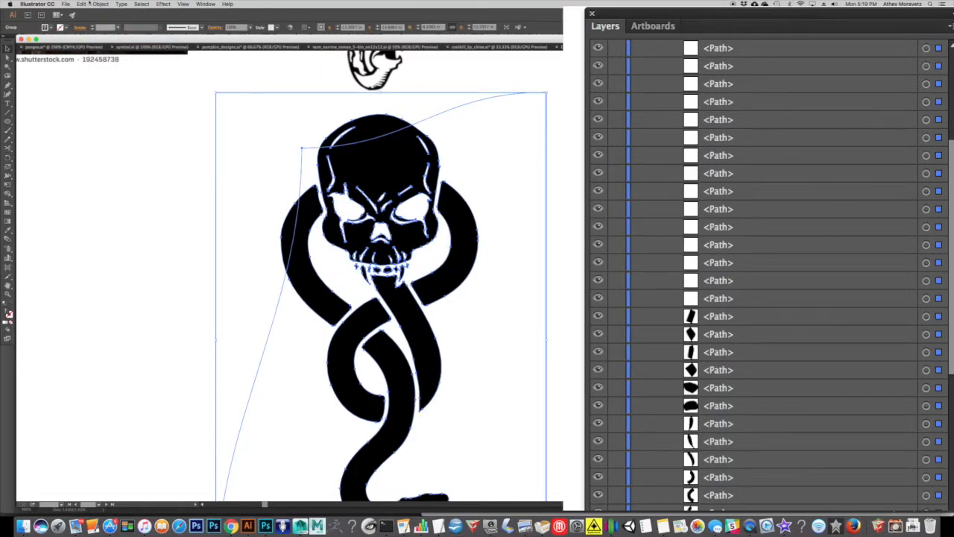
click(102, 5)
click(112, 39)
click(99, 3)
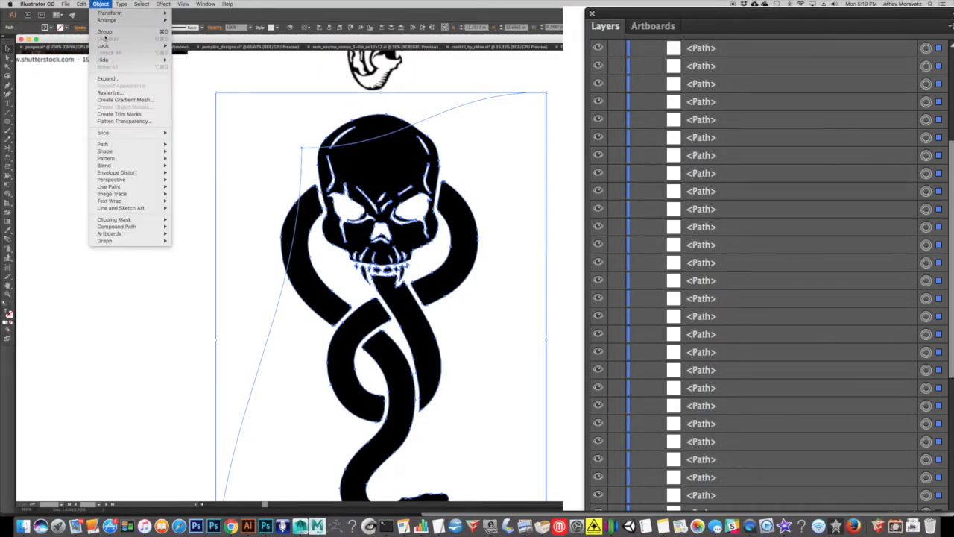
click(109, 3)
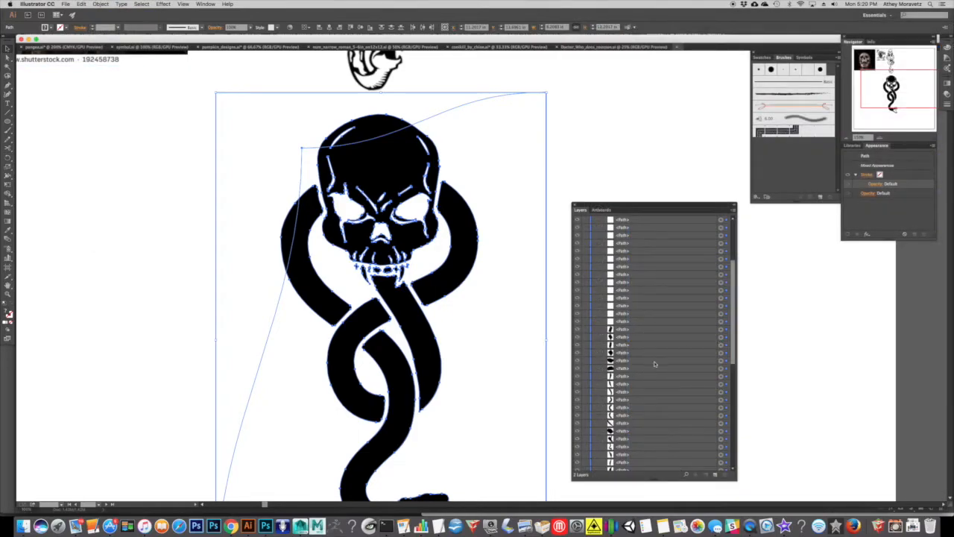
Enlarge the layer list and return to the beginning of its entries.
click(655, 363)
click(630, 423)
drag(736, 336, 738, 267)
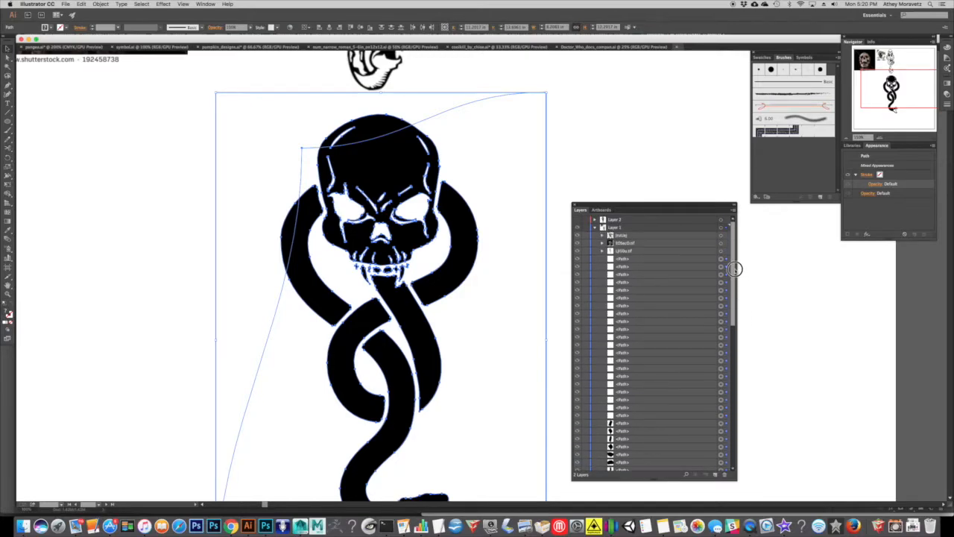
Select separate skull and snake shapes to check them, and delete the white background shape behind the artwork.
click(578, 132)
click(357, 150)
click(454, 230)
click(365, 322)
click(518, 136)
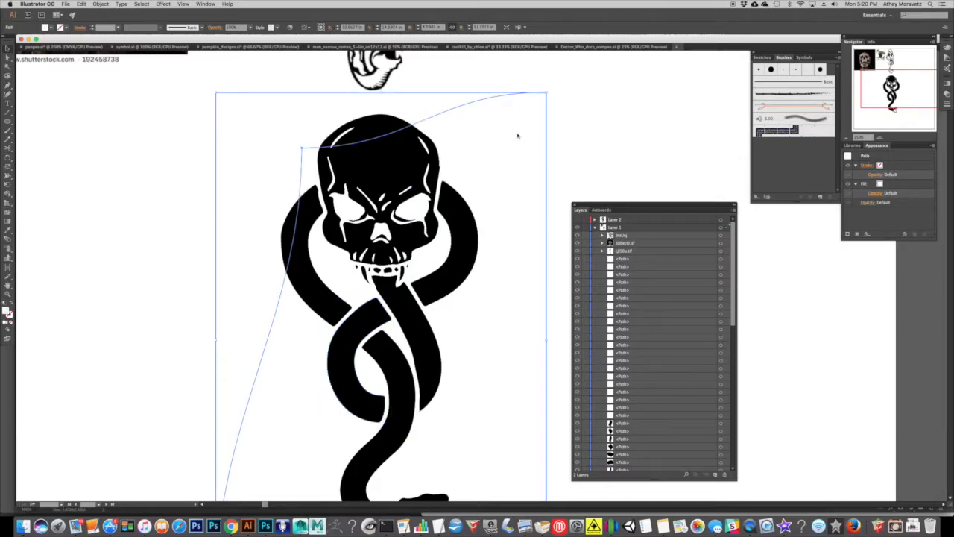
key(Delete)
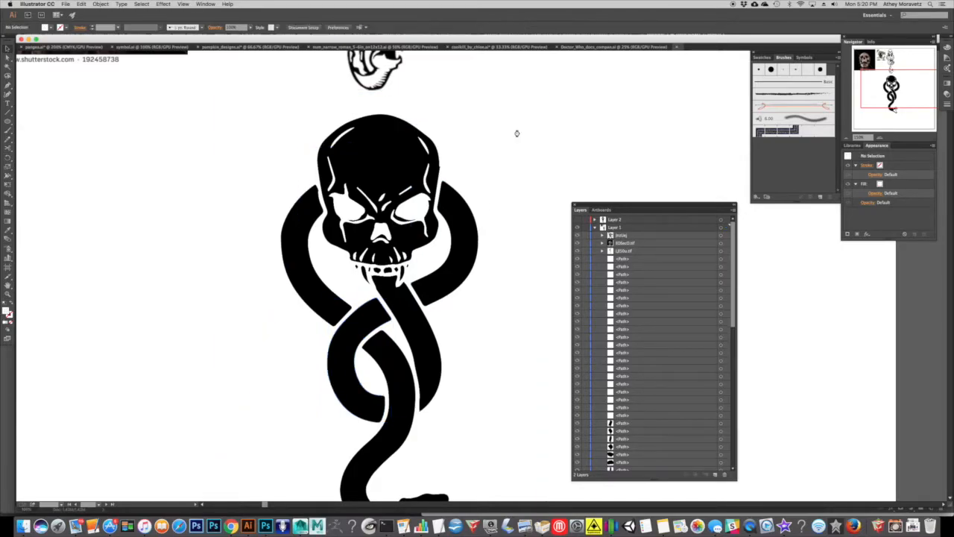
Highlight the run of white paths in Layer 1, move the skull's right eye shape outside the artwork, and undo that move.
click(629, 261)
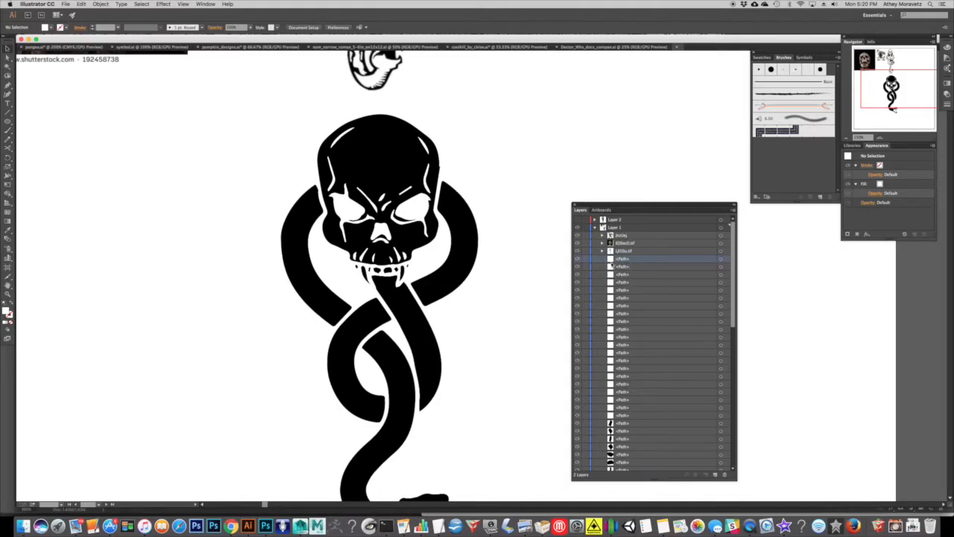
shift+click(617, 416)
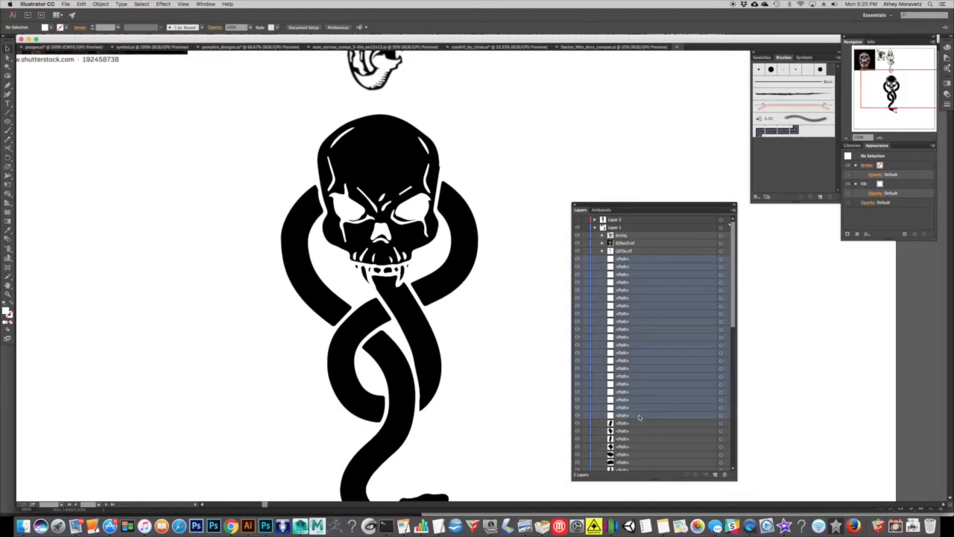
drag(419, 215, 509, 200)
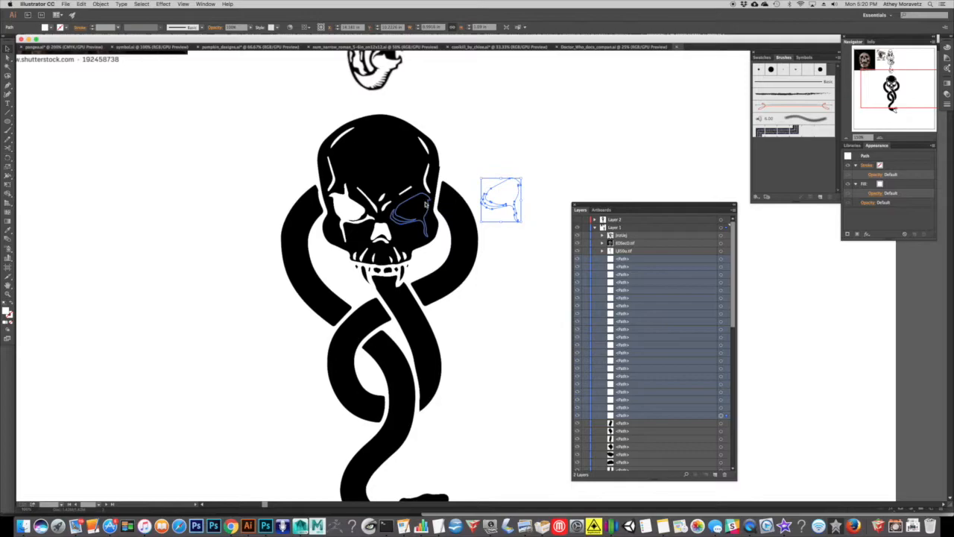
key(ctrl+z)
click(281, 122)
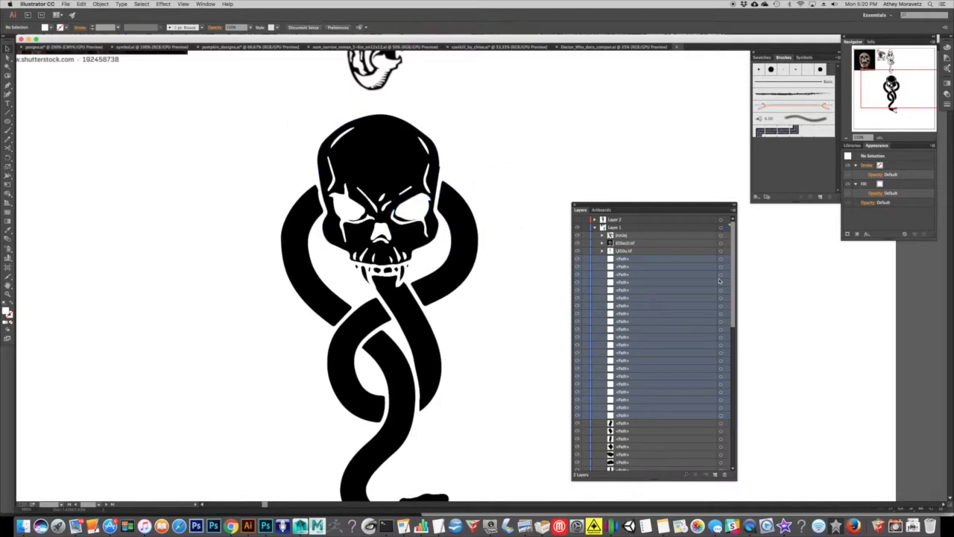
Delete the whole run of white paths listed above the black paths in Layer 1.
click(624, 260)
shift+click(623, 415)
drag(656, 423, 724, 476)
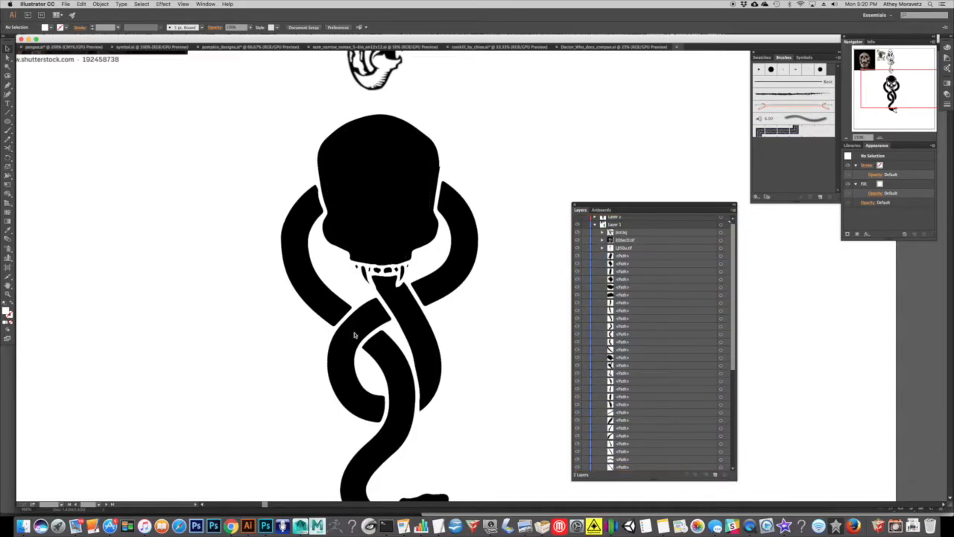
Select all the skull-and-snake paths and give them a black stroke and a white fill.
scroll(496, 488, down, 2)
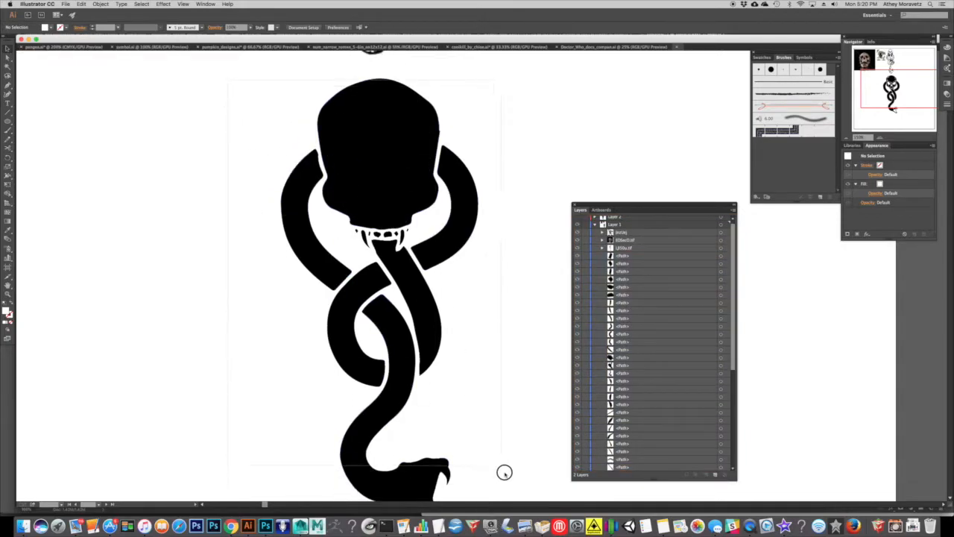
key(super+z)
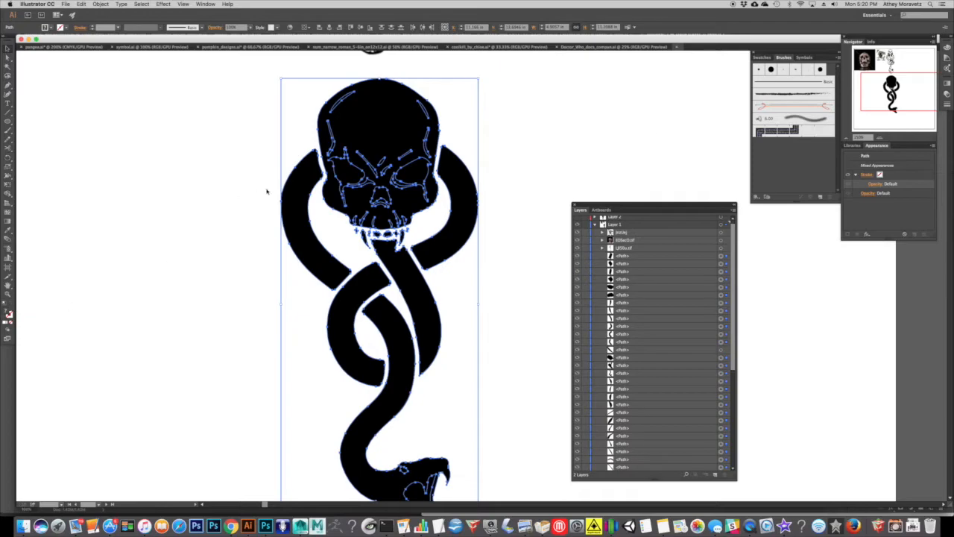
click(848, 138)
click(311, 155)
drag(323, 151, 530, 460)
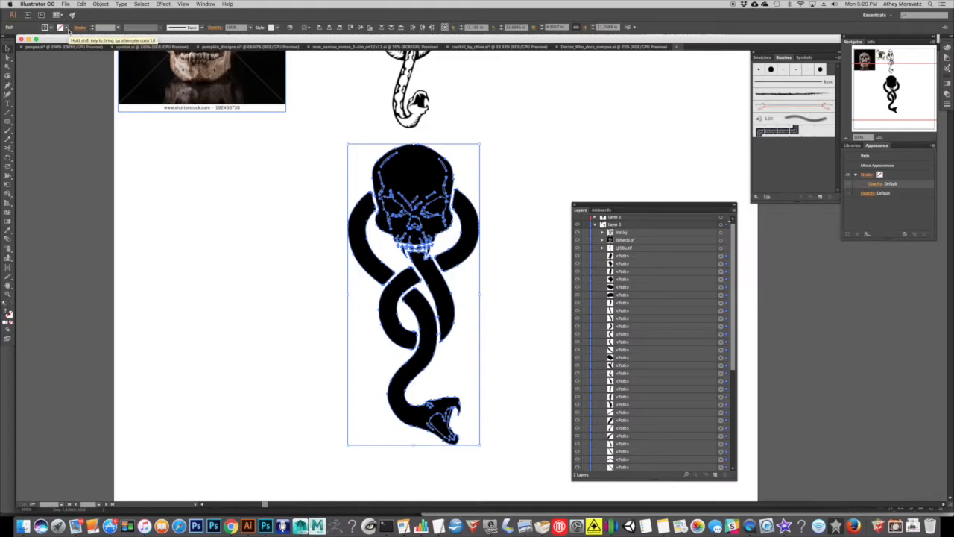
click(68, 30)
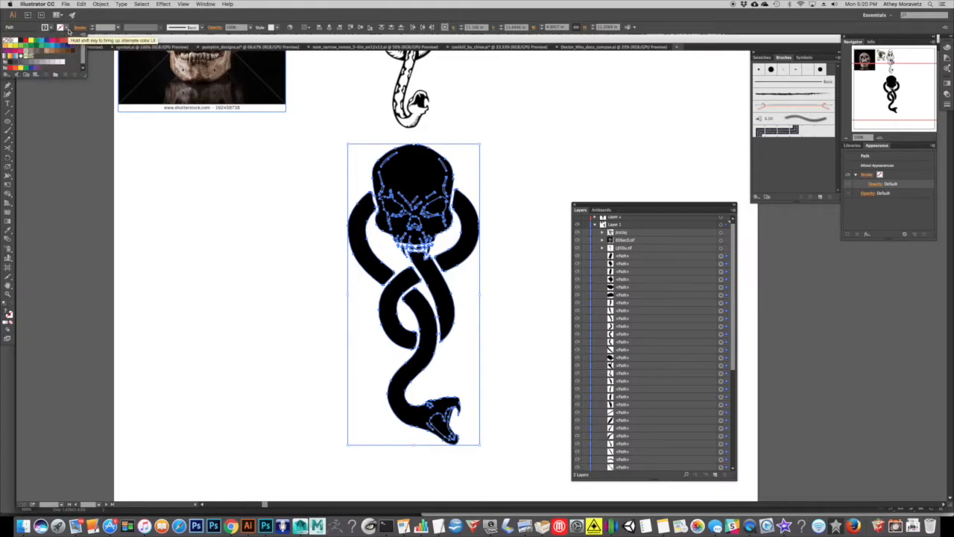
click(20, 40)
click(46, 28)
click(12, 41)
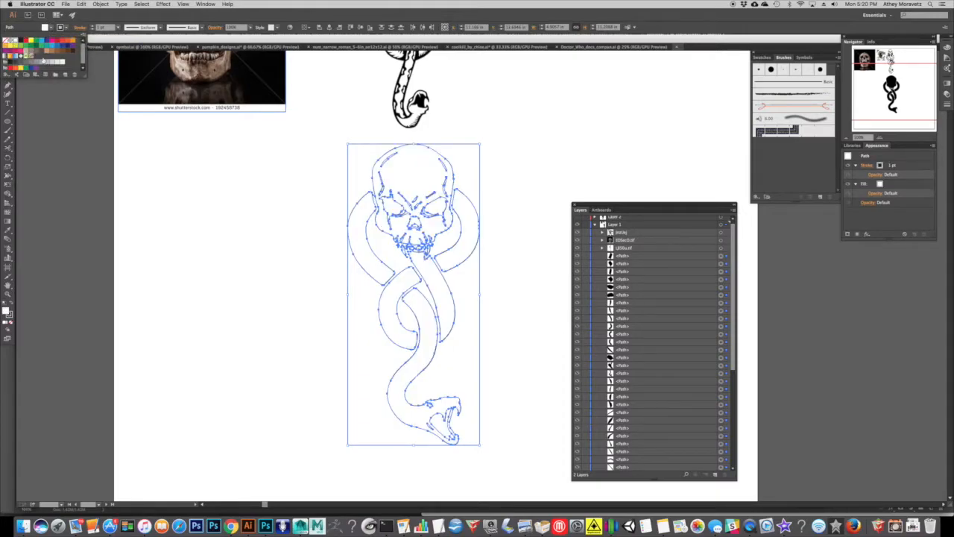
click(277, 252)
click(583, 155)
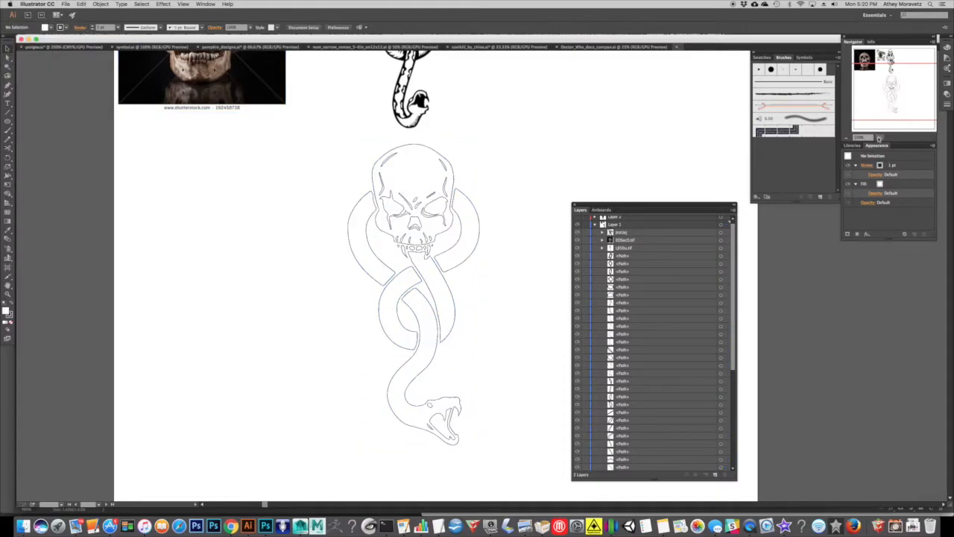
Check the skull's right eye and both brow lines by selecting each path separately.
click(880, 137)
click(880, 137)
drag(423, 175, 446, 285)
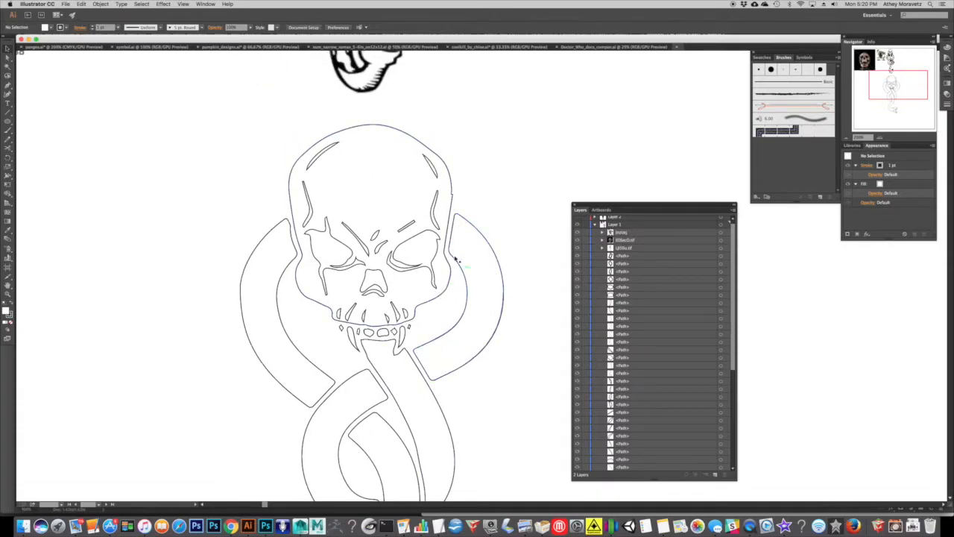
click(426, 235)
click(406, 227)
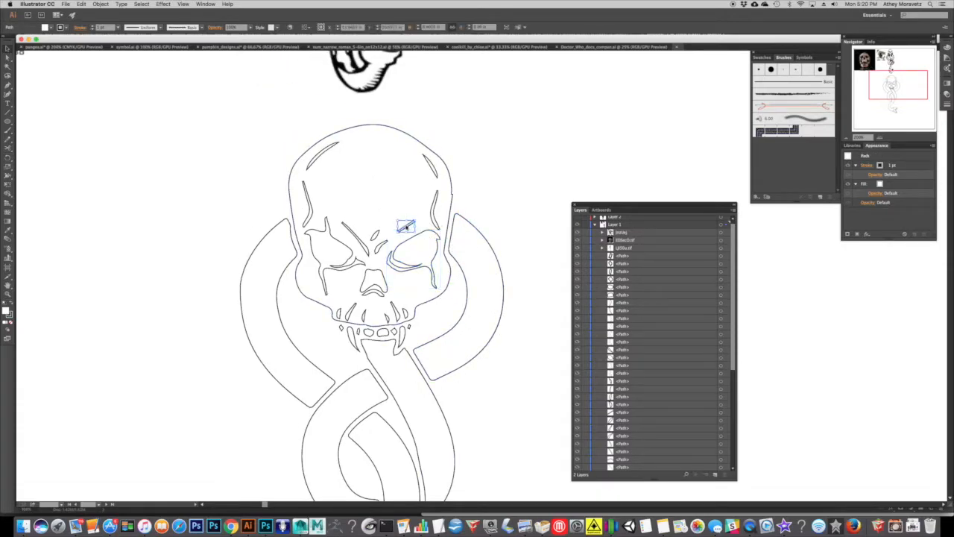
click(352, 230)
click(698, 121)
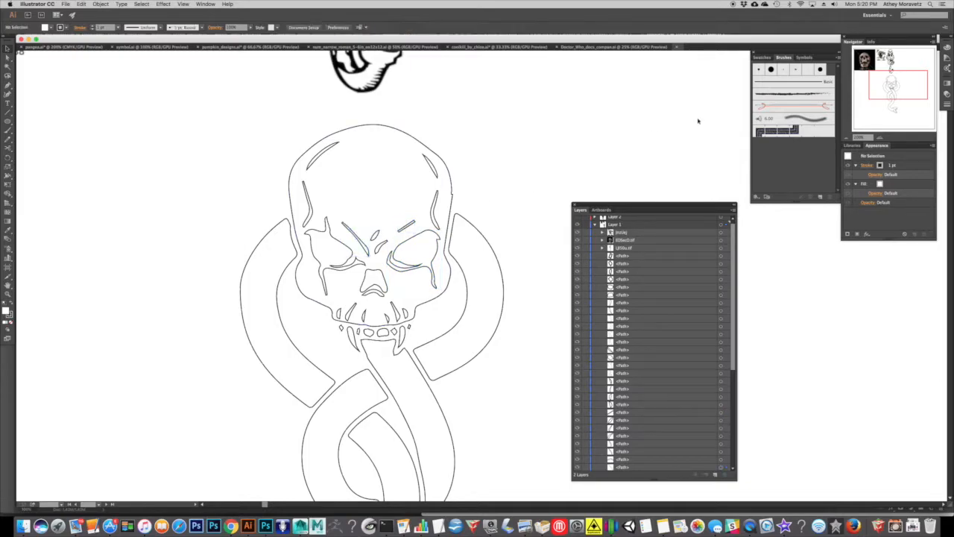
Select the whole skull-and-snake line art and set its stroke weight to 0.25 pt.
click(847, 138)
click(847, 138)
drag(534, 300, 482, 258)
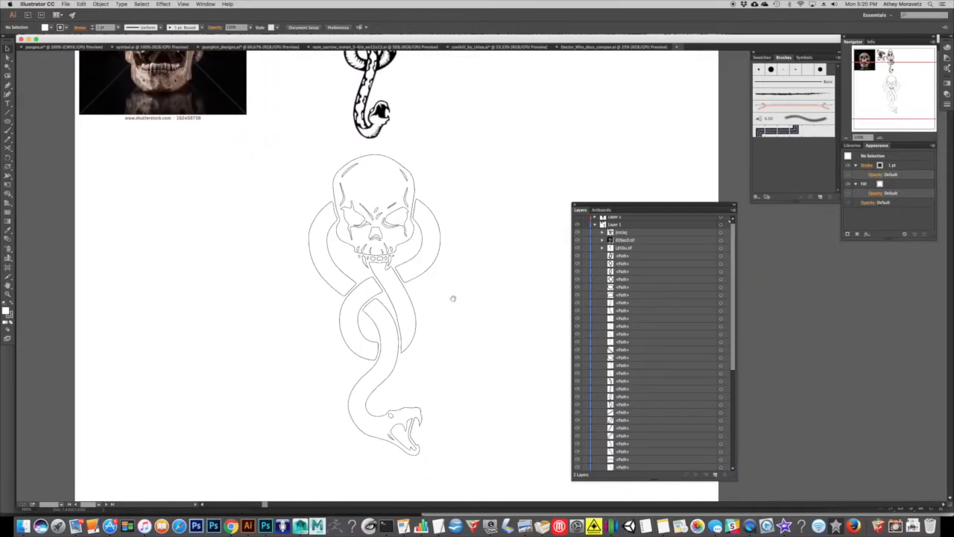
drag(483, 460, 259, 156)
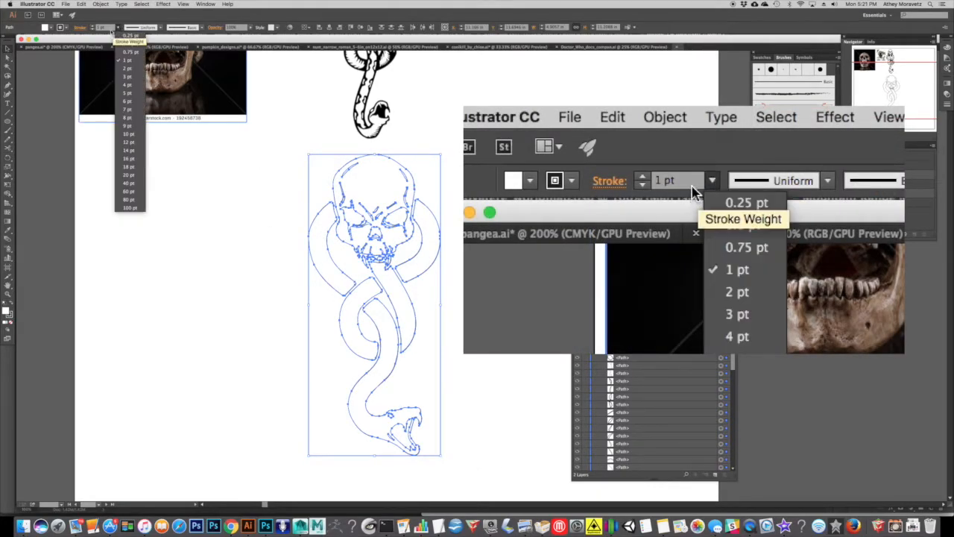
click(134, 36)
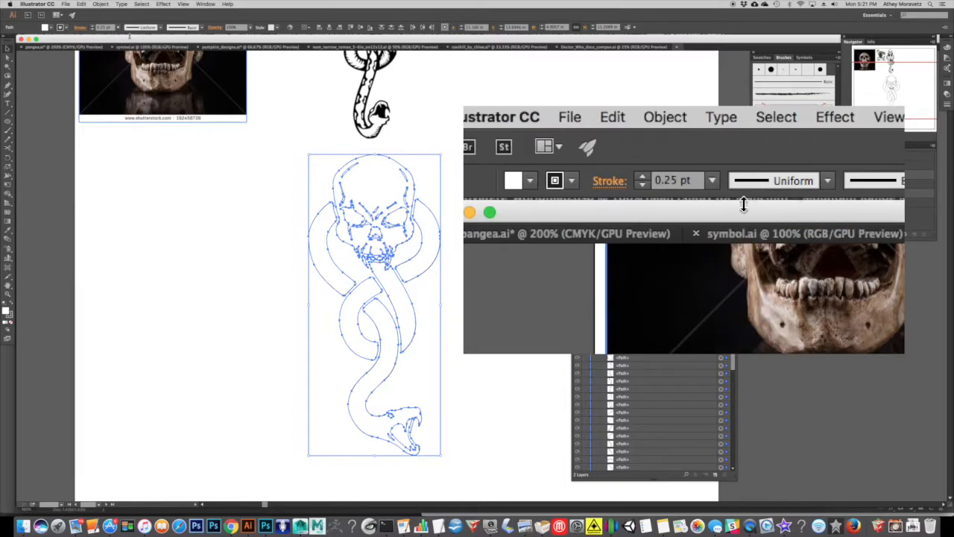
Try a 1 pt stroke weight on the skull's outer outline.
click(880, 137)
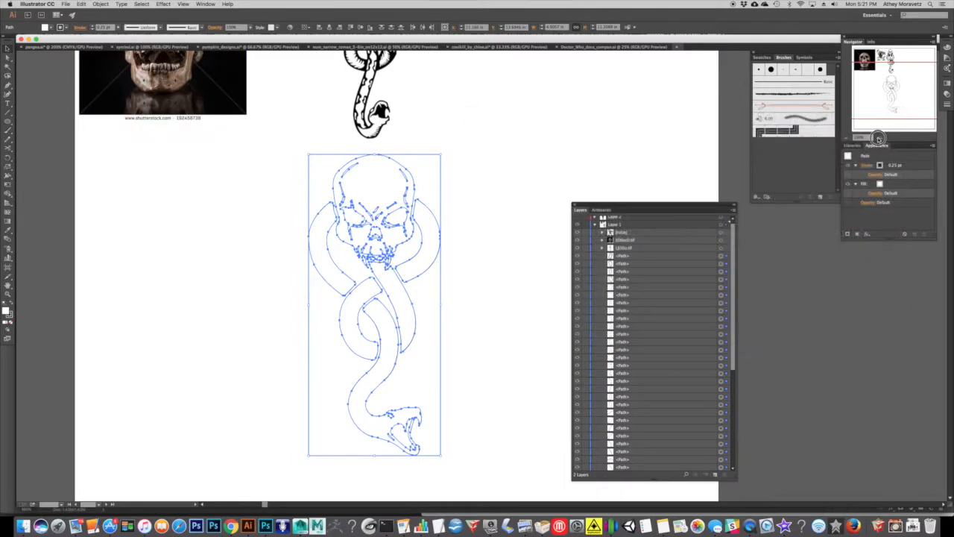
click(879, 137)
click(880, 137)
drag(530, 119, 634, 234)
click(481, 163)
click(415, 198)
click(433, 146)
click(149, 95)
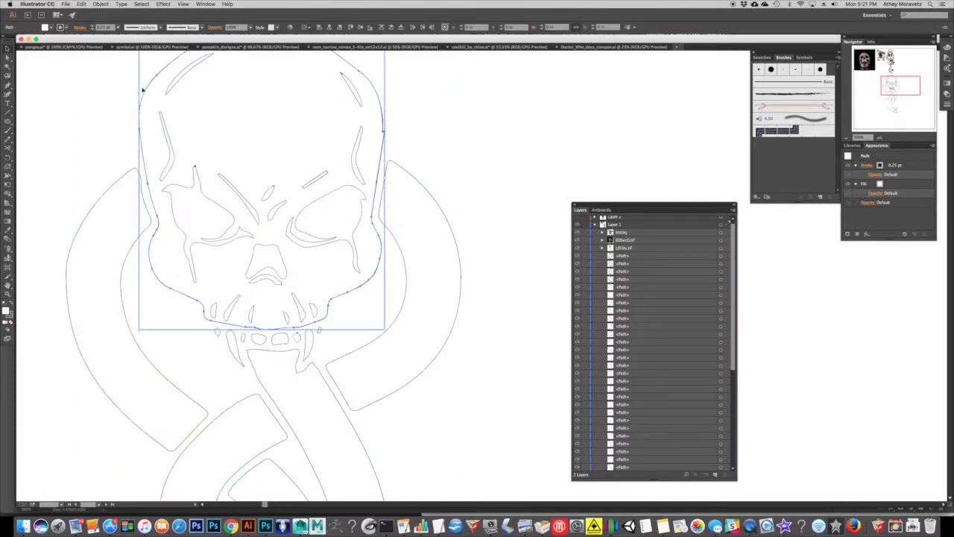
click(119, 28)
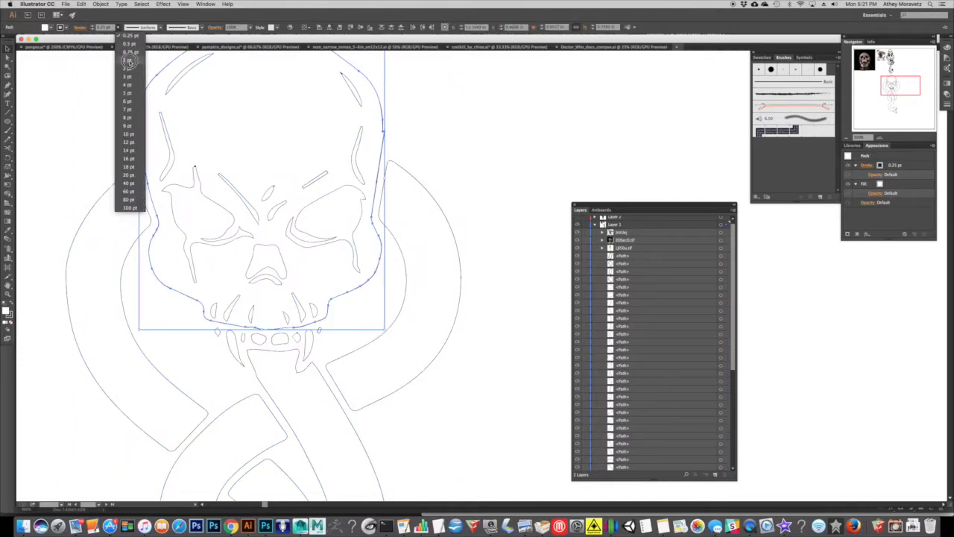
click(127, 59)
click(115, 116)
drag(167, 112, 196, 192)
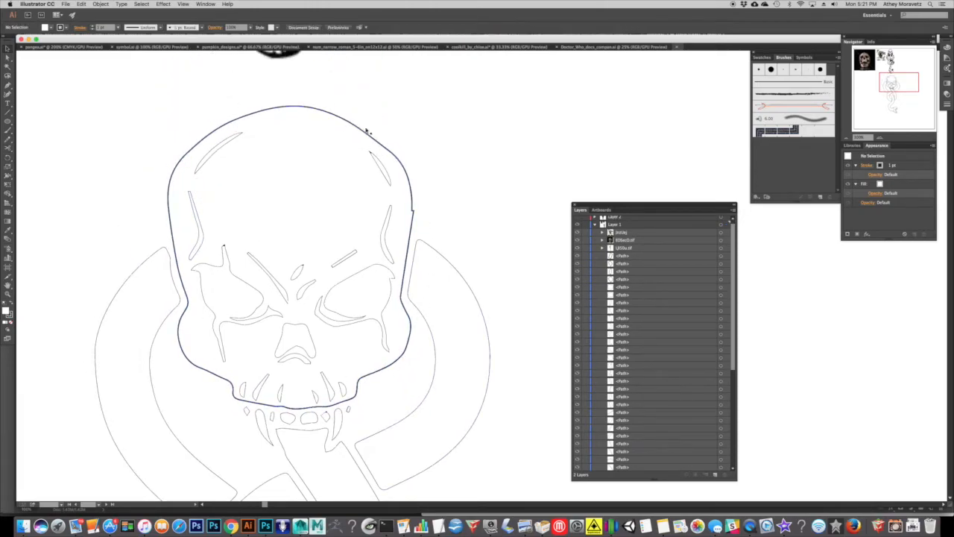
Set the overlapping outer outlines of the skull back to a 0.25 pt stroke.
click(283, 109)
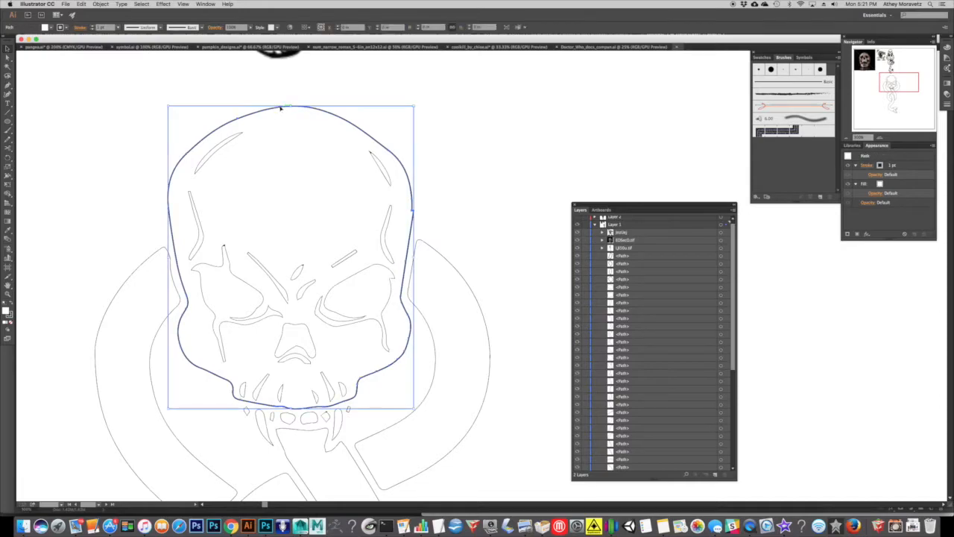
click(119, 28)
click(126, 36)
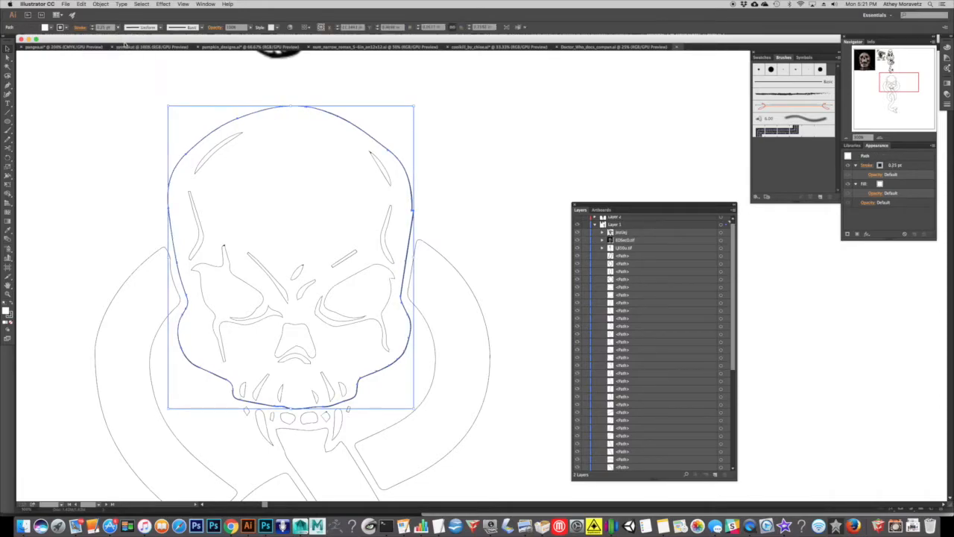
click(134, 83)
click(312, 109)
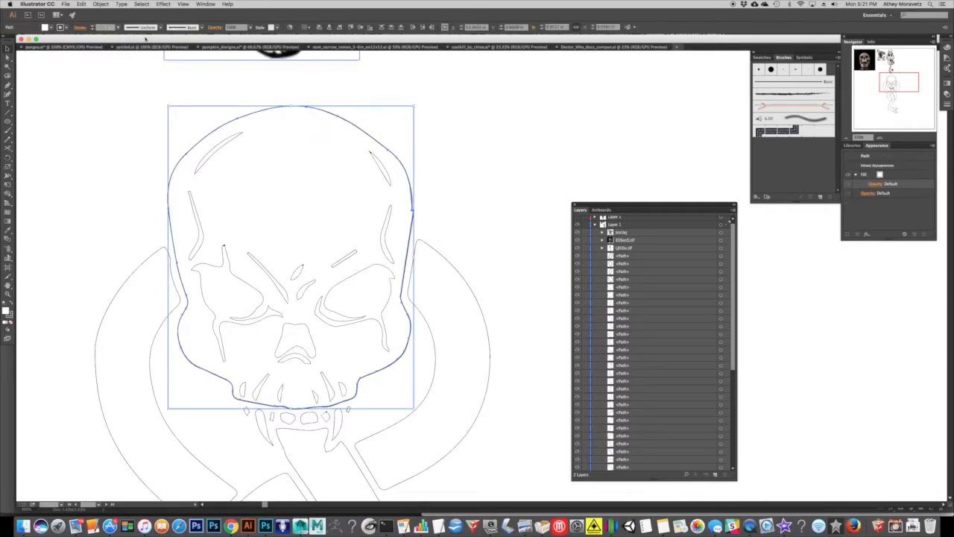
click(119, 28)
click(127, 44)
click(489, 149)
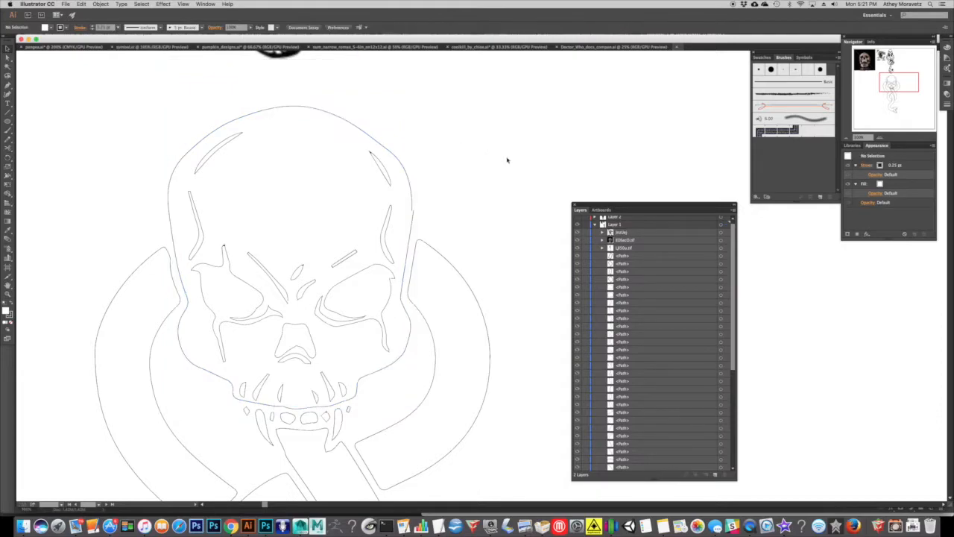
Examine the thin-line artwork by selecting the snake's lower body and head path and the skull's left temple mark.
scroll(493, 179, down, 5)
click(851, 139)
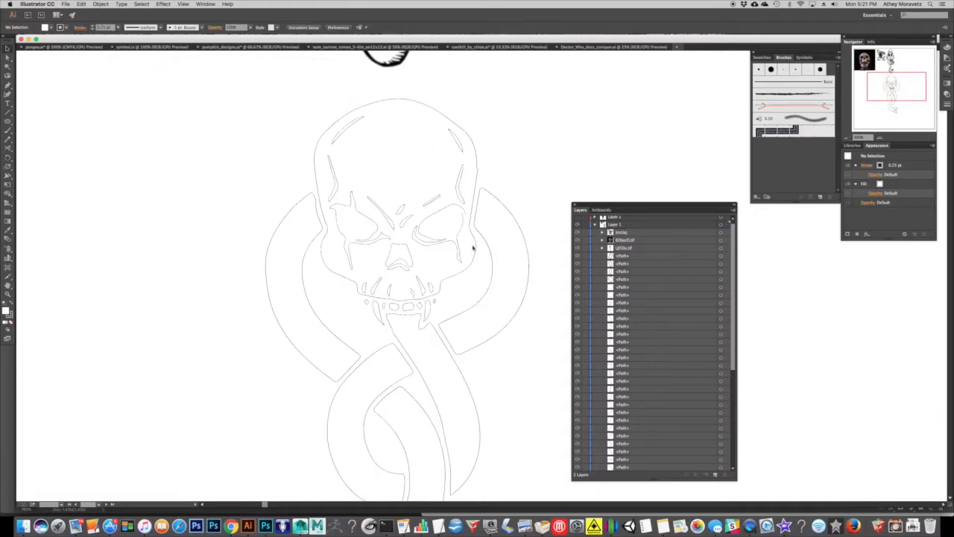
click(849, 139)
drag(495, 290, 387, 192)
drag(429, 493, 186, 63)
click(500, 179)
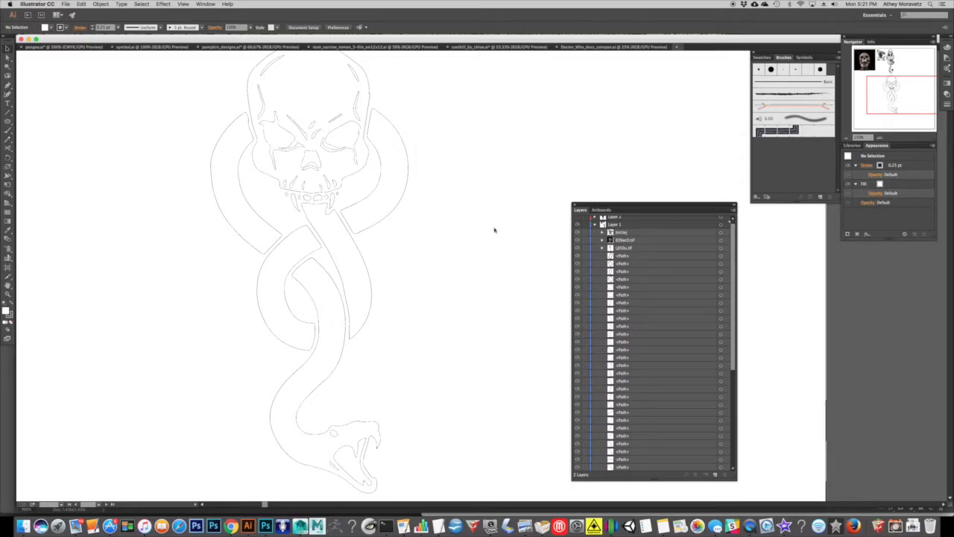
click(364, 423)
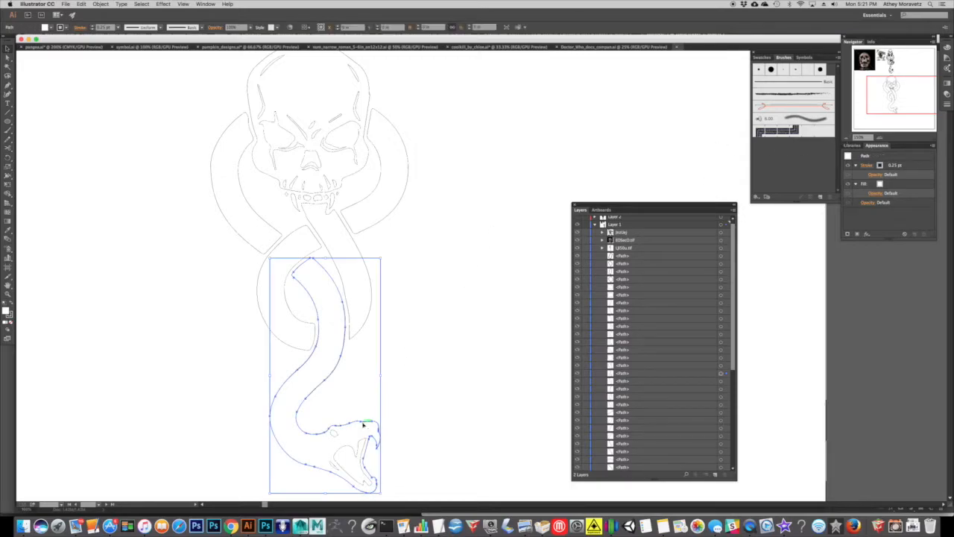
click(438, 363)
click(371, 426)
click(169, 161)
drag(200, 126, 222, 137)
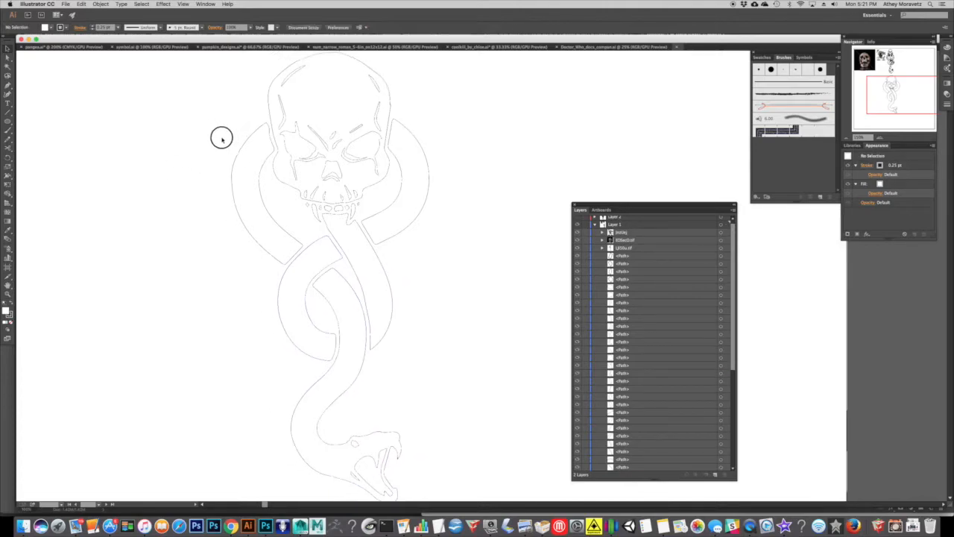
click(285, 103)
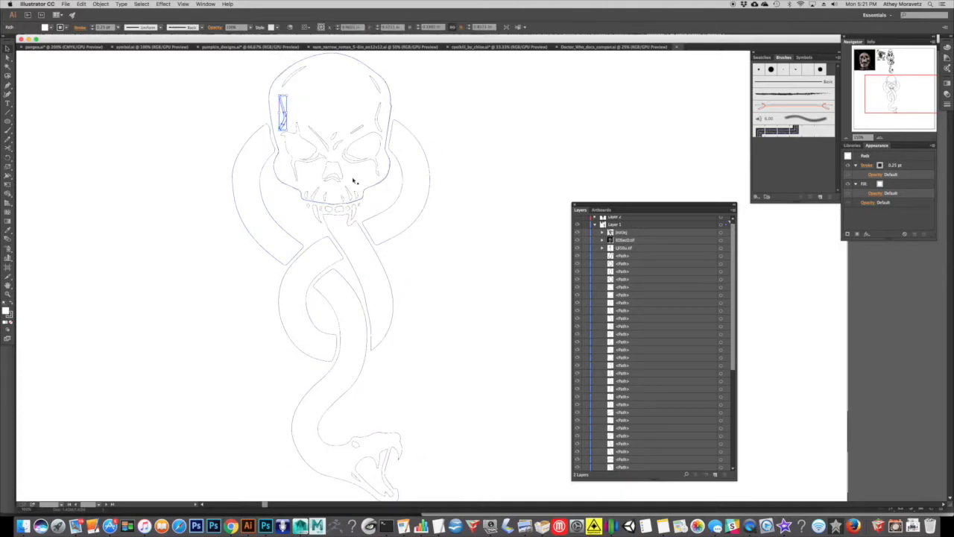
click(494, 159)
drag(611, 118, 632, 125)
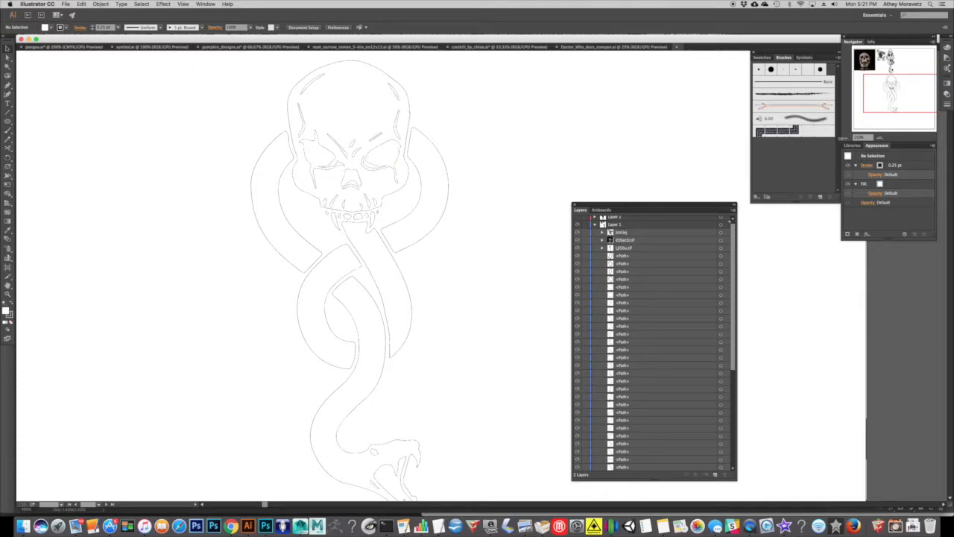
Draw a rectangle about 6.7 by 11.9 in that encloses the whole skull-and-snake artwork.
click(846, 138)
drag(196, 216, 135, 187)
click(7, 124)
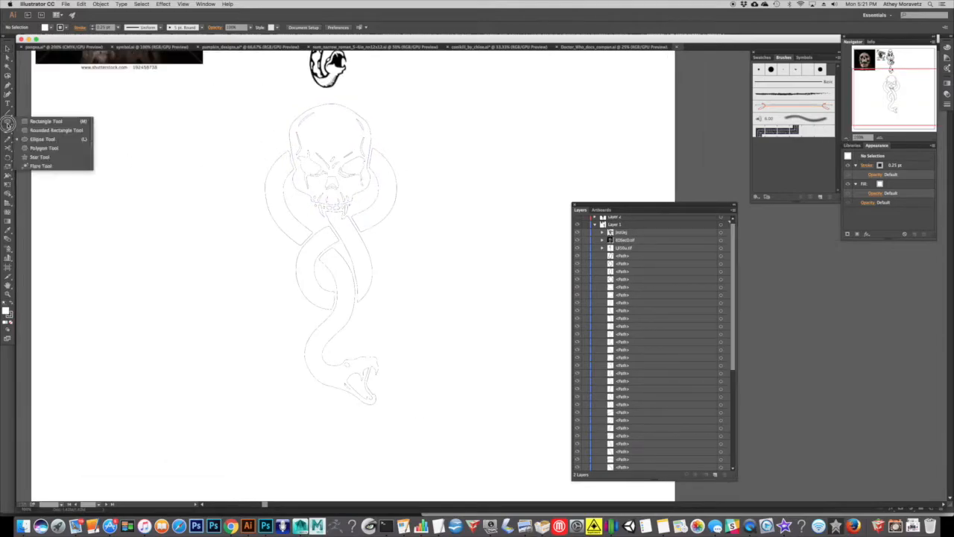
click(45, 121)
drag(241, 98, 422, 416)
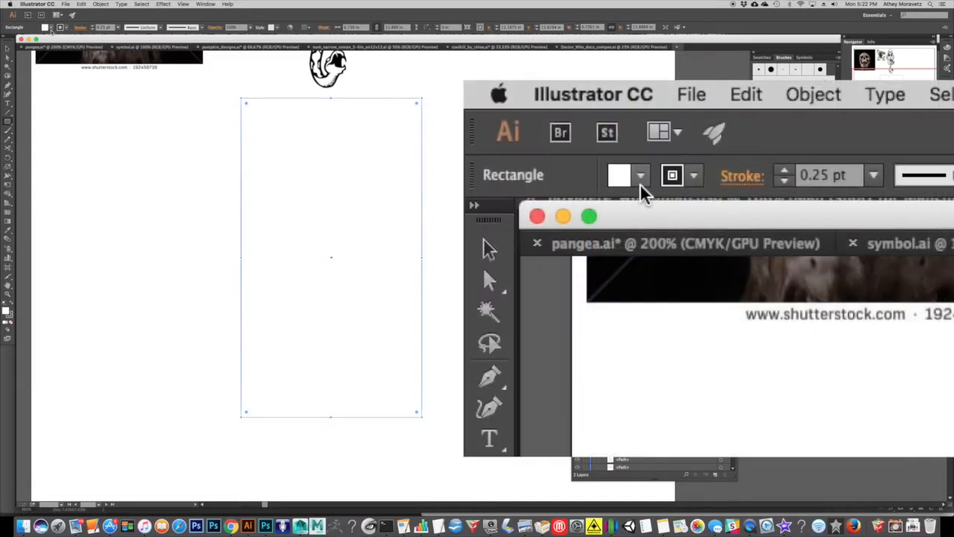
Try blue and green fills on the enclosing rectangle, and settle on a fill of None.
click(50, 29)
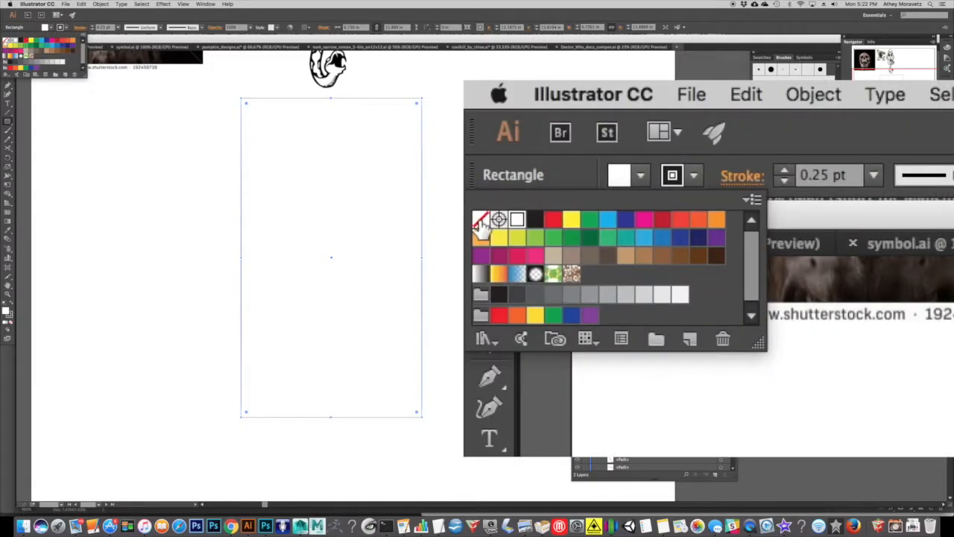
click(6, 41)
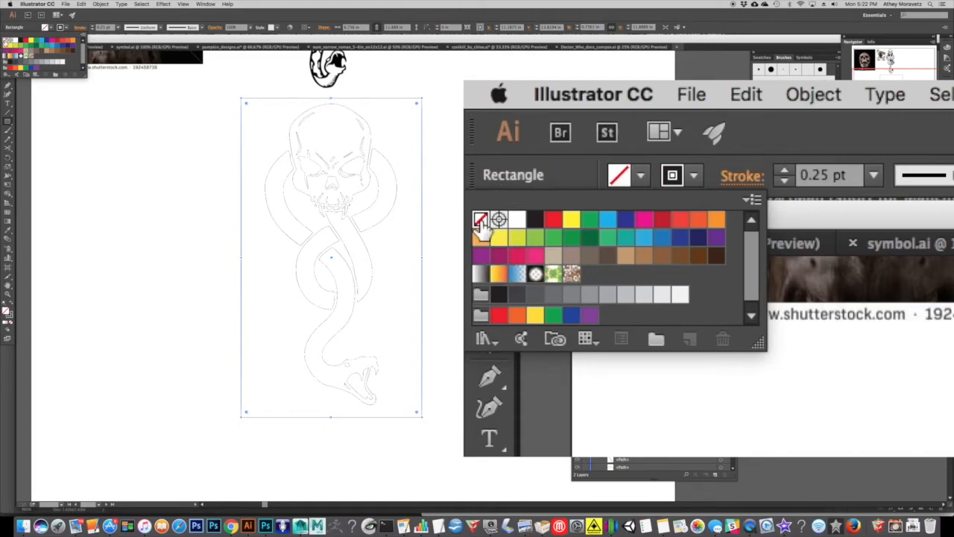
click(57, 46)
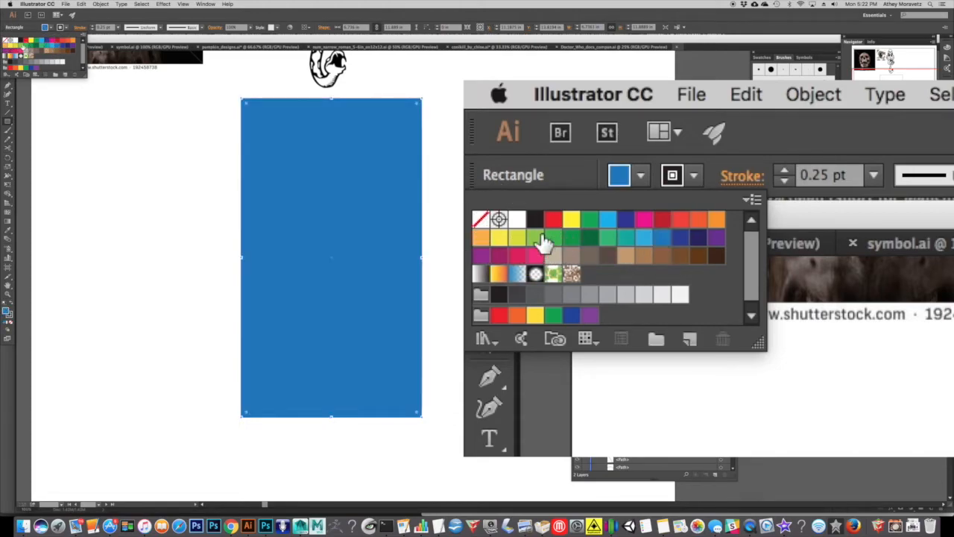
click(24, 47)
click(5, 41)
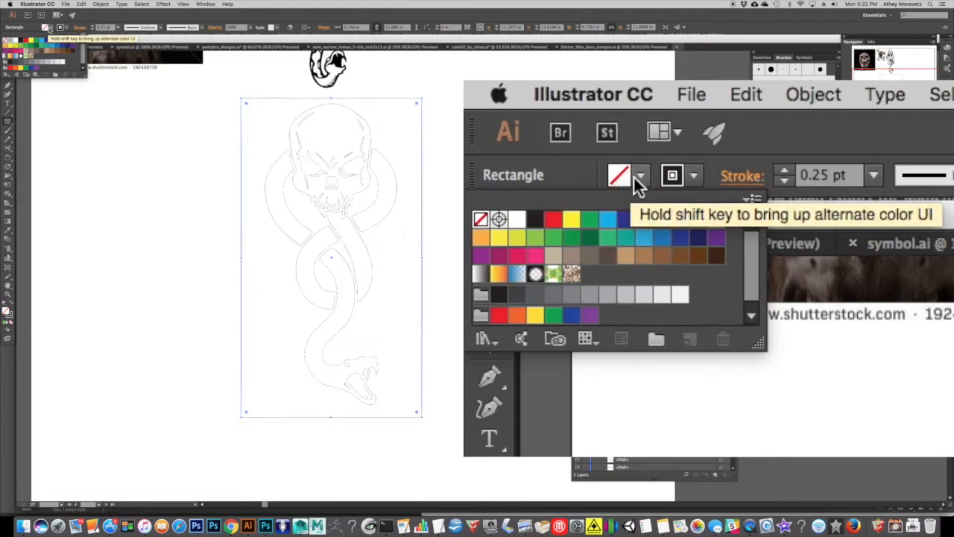
click(51, 28)
Change the enclosing rectangle's stroke colour to red.
click(67, 29)
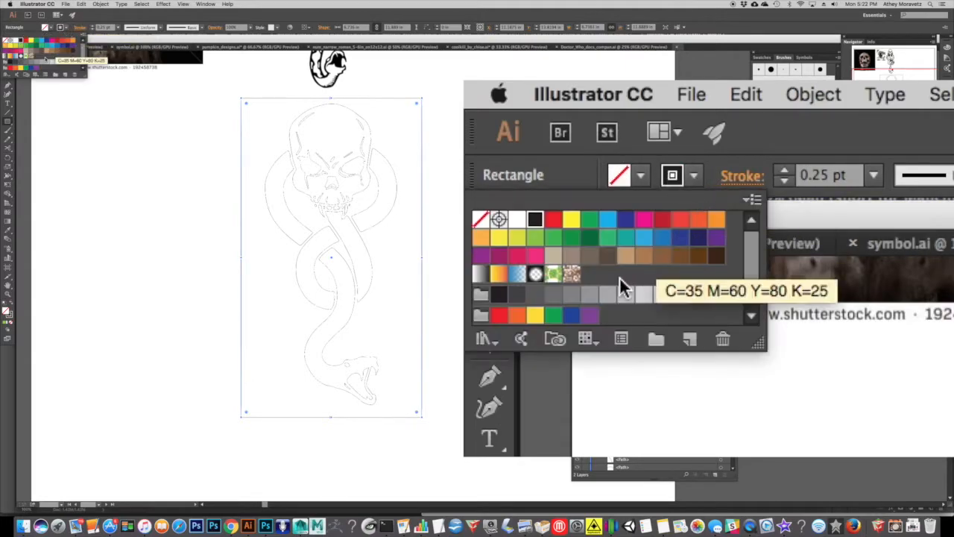
click(58, 42)
click(127, 154)
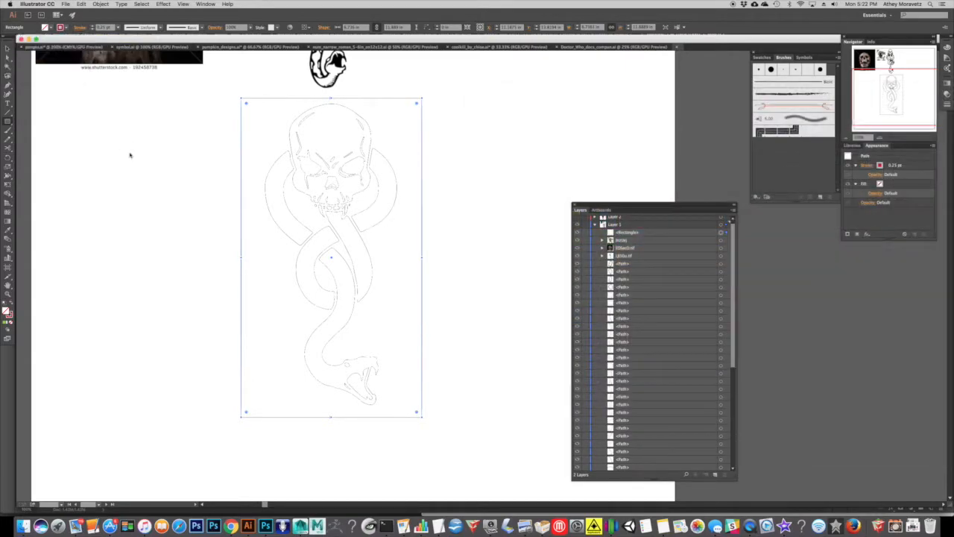
click(183, 161)
click(24, 90)
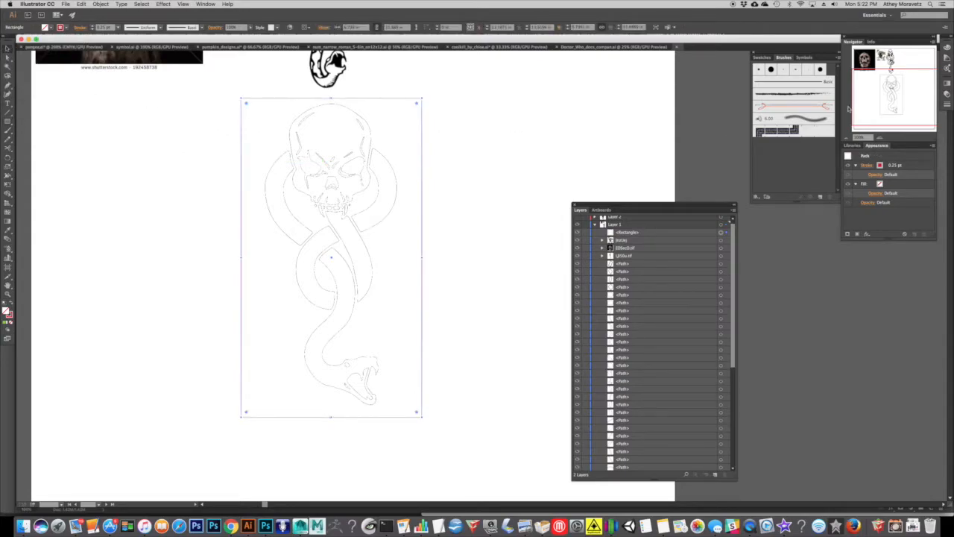
Change the enclosing rectangle's stroke colour to black.
click(880, 139)
click(120, 151)
drag(121, 151, 169, 177)
click(69, 29)
click(69, 28)
click(69, 28)
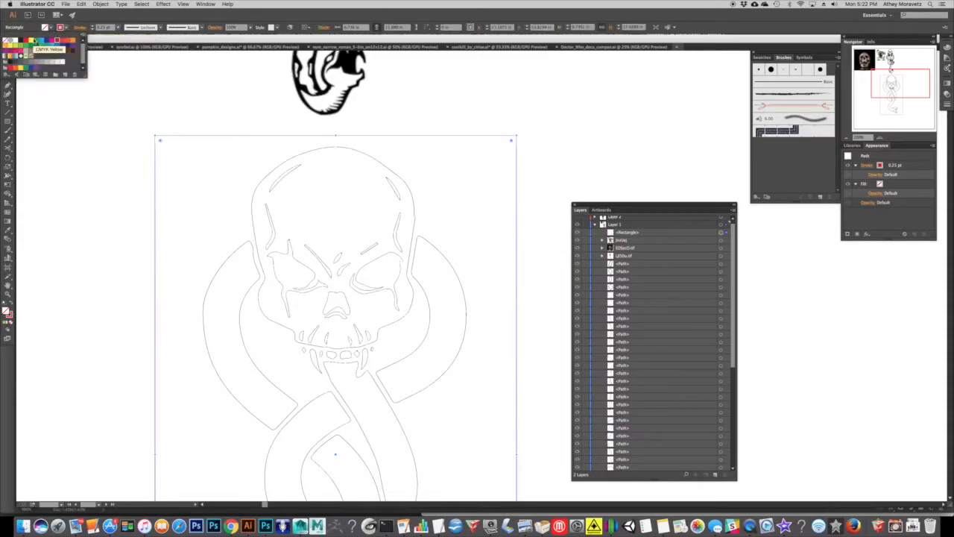
click(22, 41)
click(90, 160)
click(118, 160)
click(155, 182)
Set the enclosing rectangle's stroke weight to 5 pt.
click(118, 27)
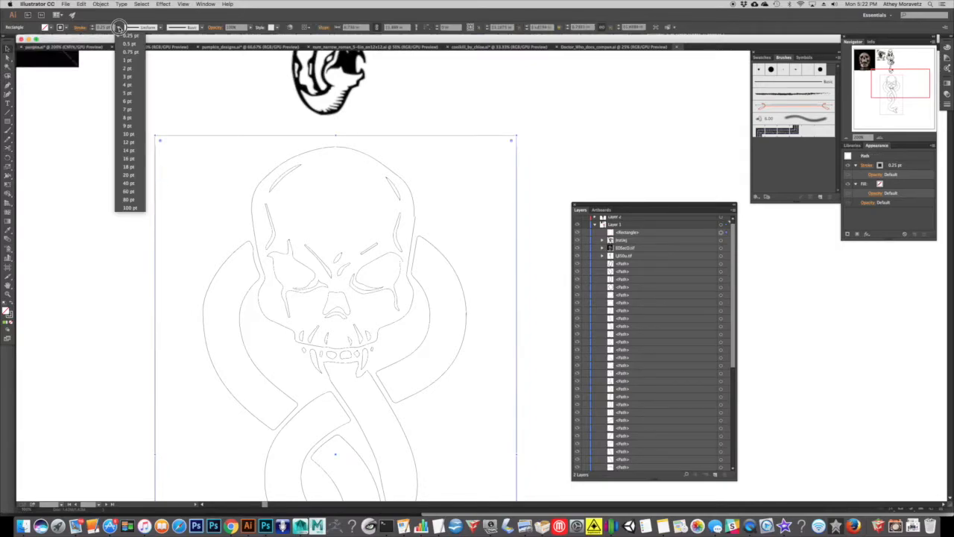
click(128, 92)
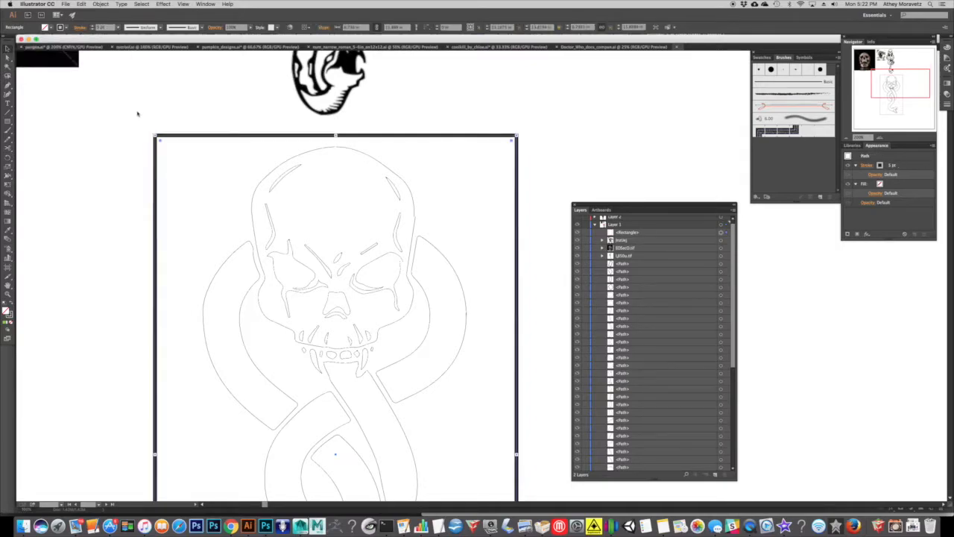
click(133, 123)
click(322, 136)
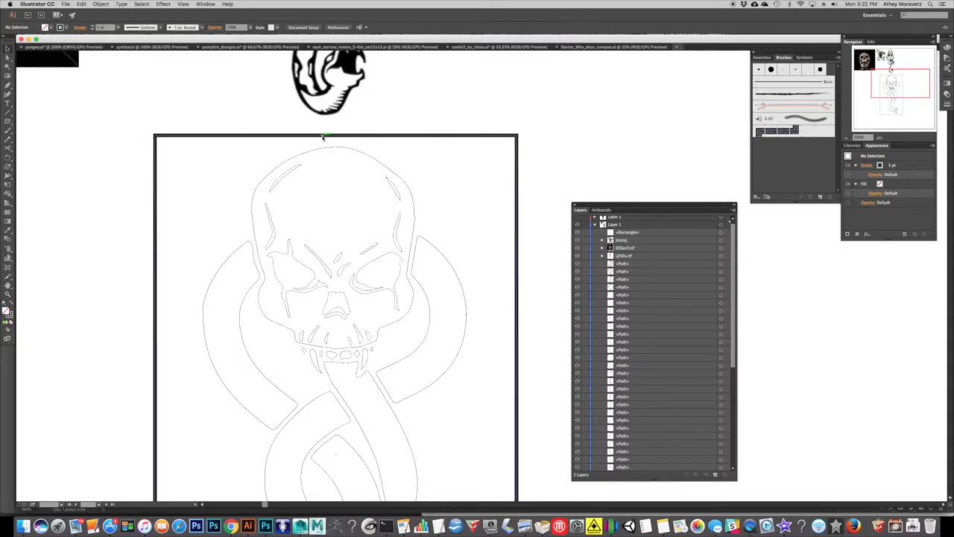
Set the enclosing rectangle's stroke weight to 0.25 pt and its stroke colour to red.
click(118, 28)
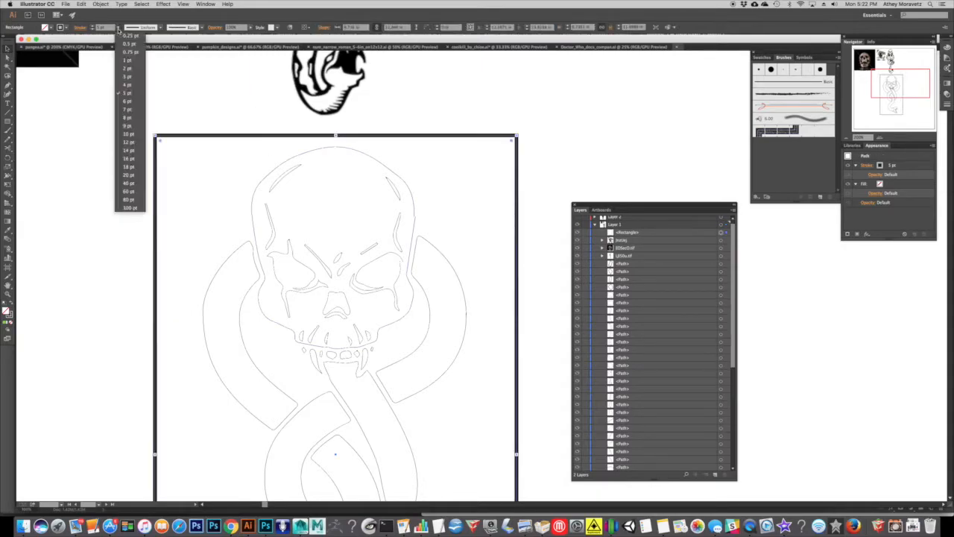
click(119, 35)
click(67, 28)
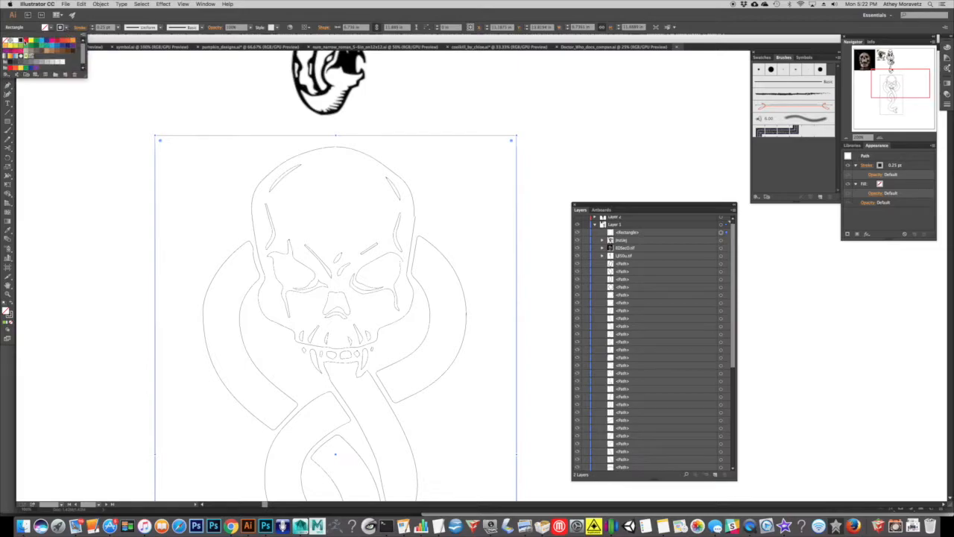
click(128, 167)
drag(172, 164, 316, 220)
drag(657, 142, 531, 92)
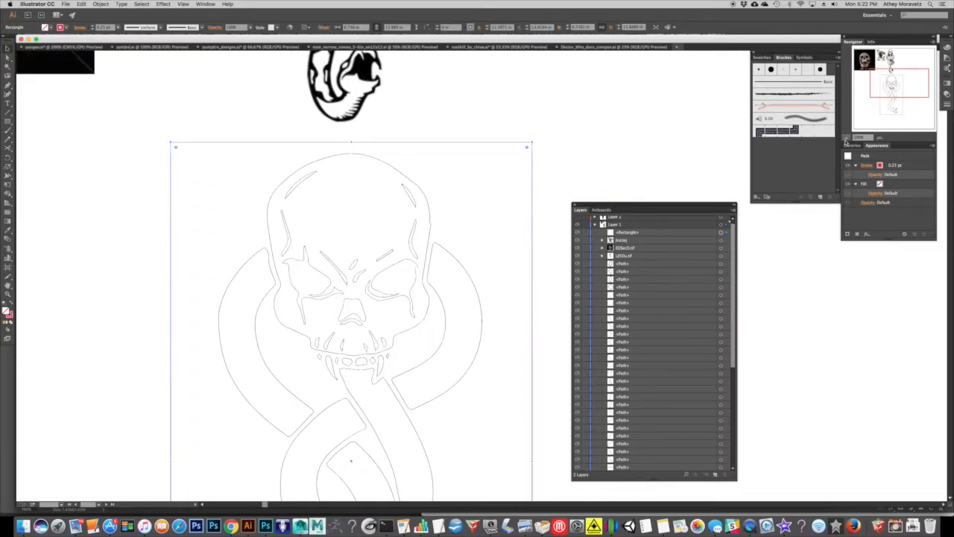
Change the stroke colour of all the skull-and-snake paths, excluding the enclosing rectangle, to blue.
click(847, 138)
drag(437, 351, 411, 284)
click(449, 411)
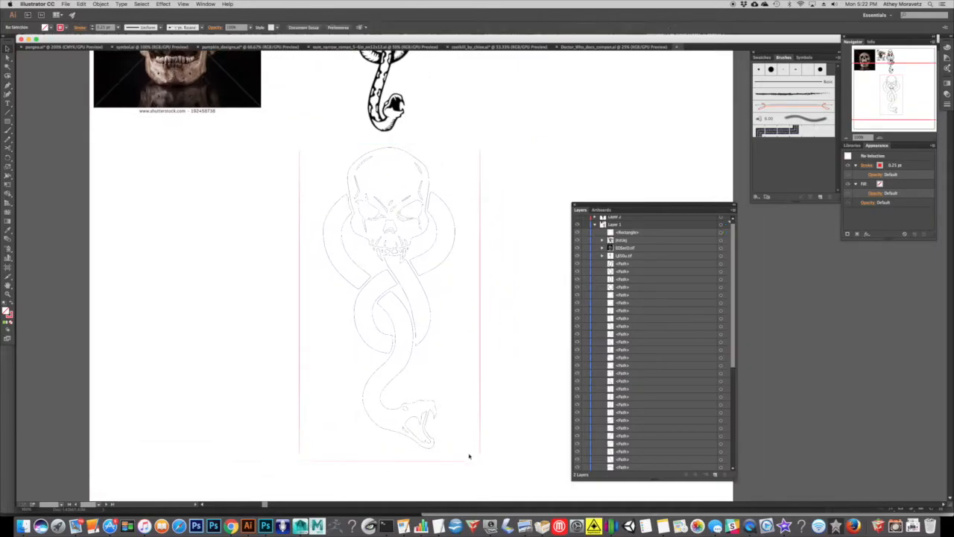
drag(499, 463, 315, 154)
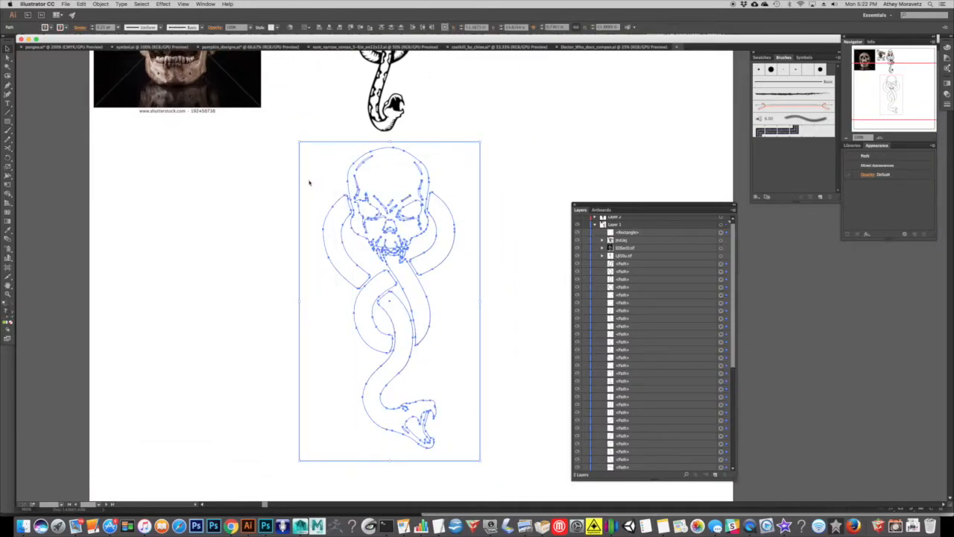
click(67, 27)
click(50, 41)
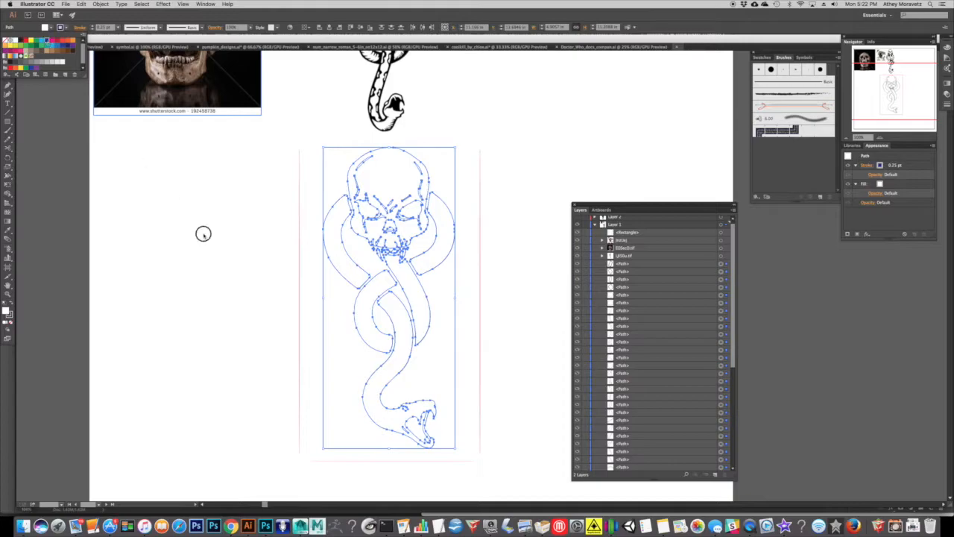
click(524, 213)
click(878, 138)
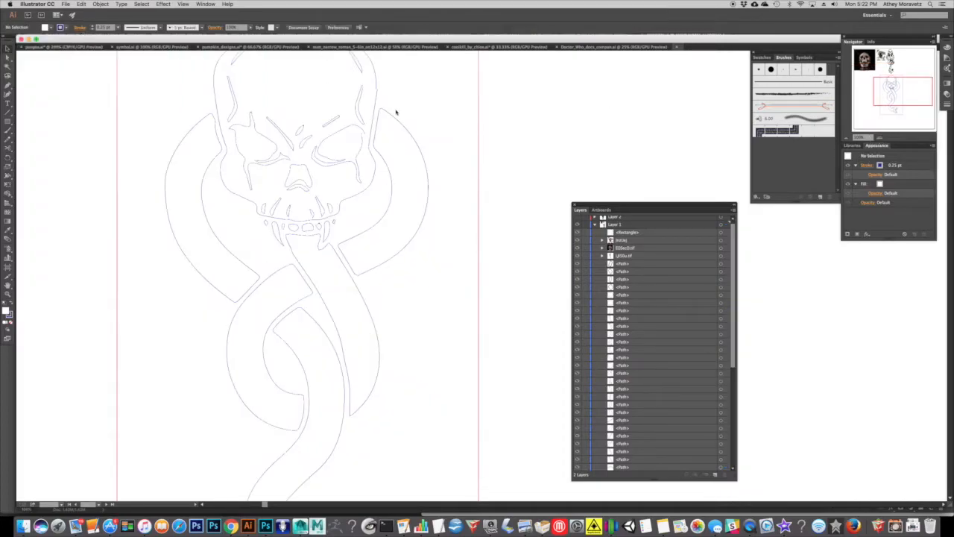
drag(396, 111, 416, 235)
drag(532, 160, 487, 187)
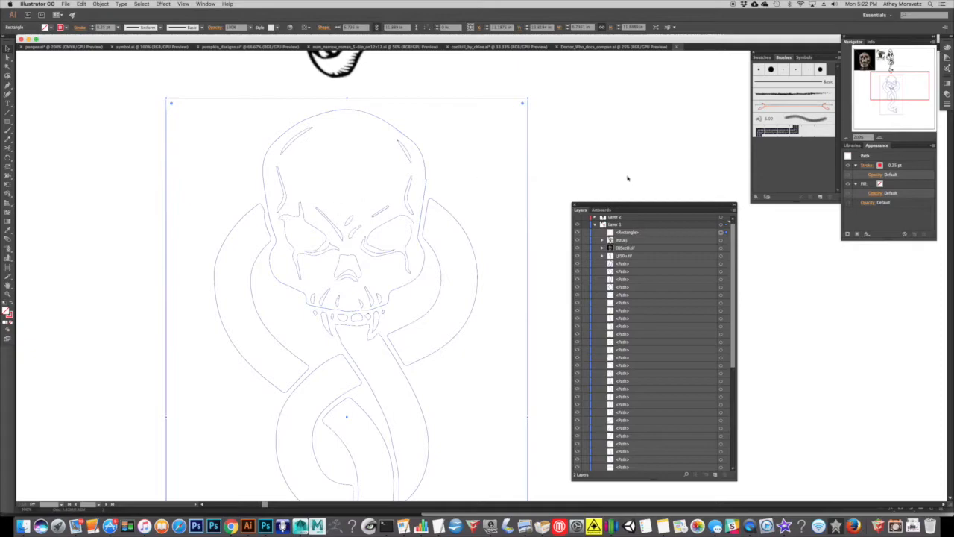
Change the stroke colour of all the skull-and-snake paths to red, matching the enclosing rectangle.
click(848, 139)
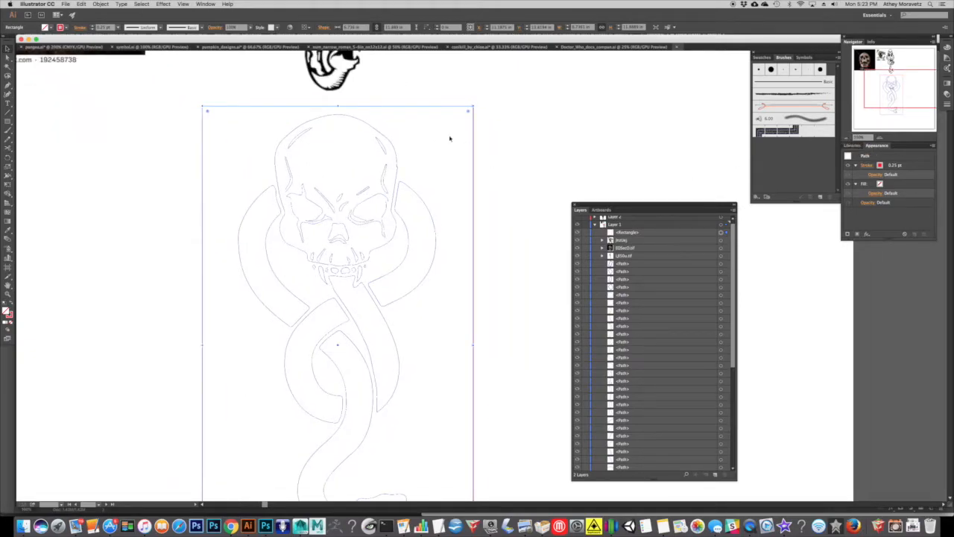
click(845, 139)
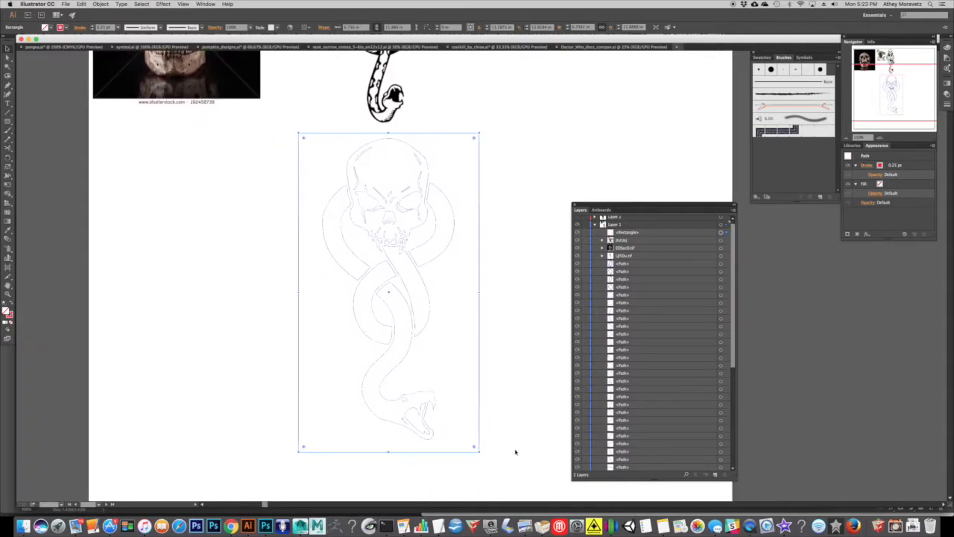
key(super+a)
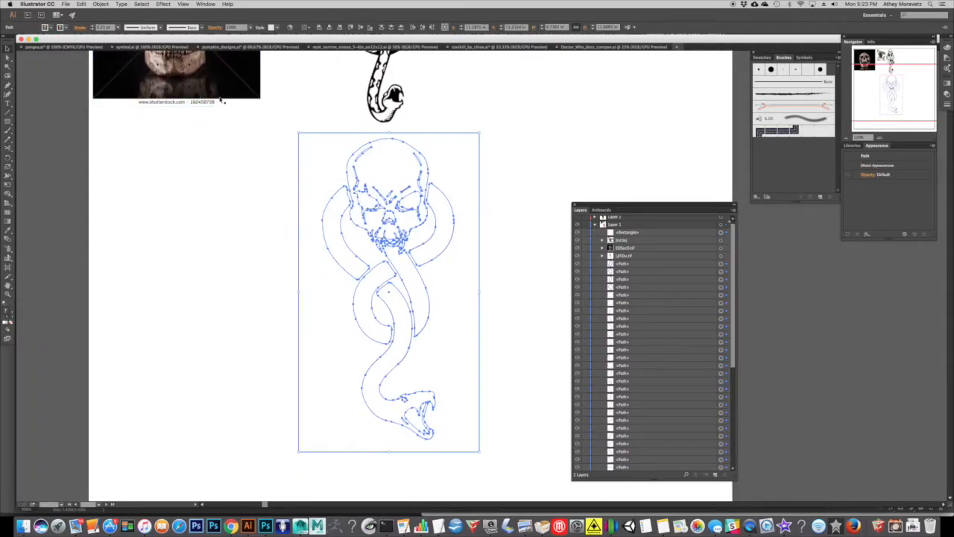
shift+click(290, 162)
click(65, 28)
click(26, 40)
click(214, 197)
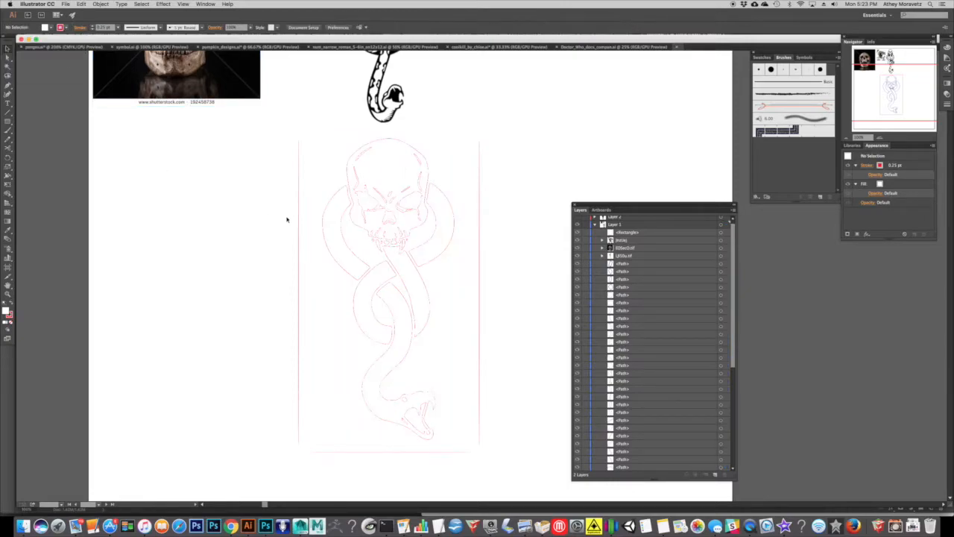
Inspect the red linework by selecting the skull outline and the snake coils on either side of the skull.
click(879, 137)
scroll(423, 139, up, 1)
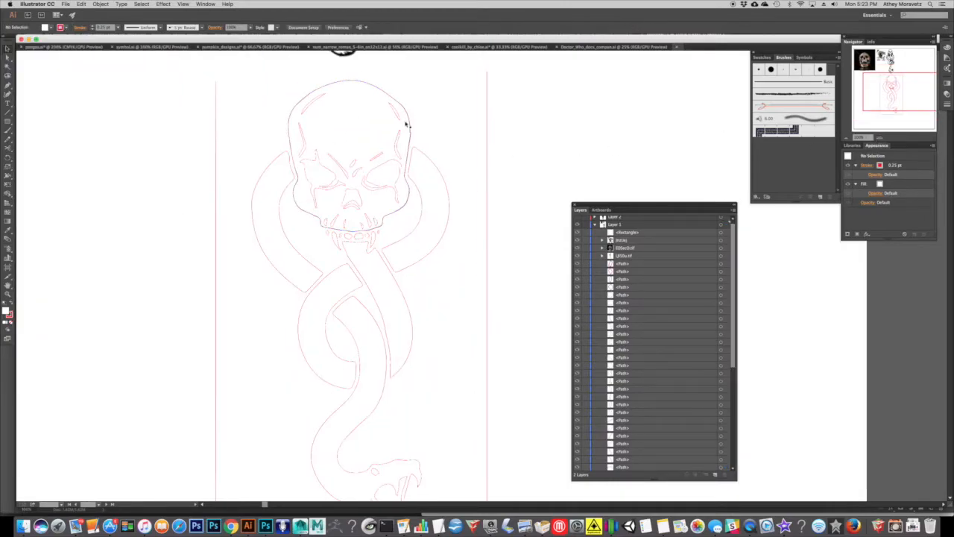
click(387, 95)
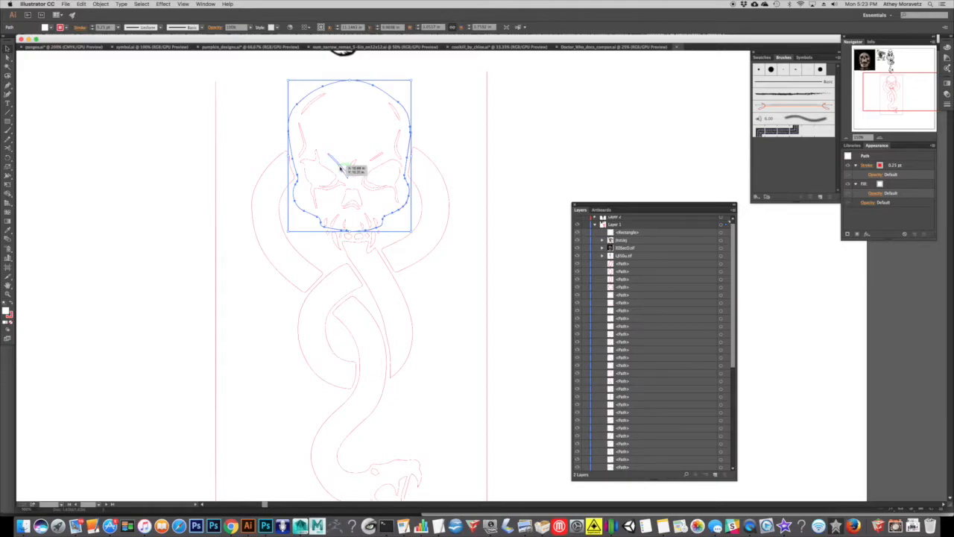
click(237, 147)
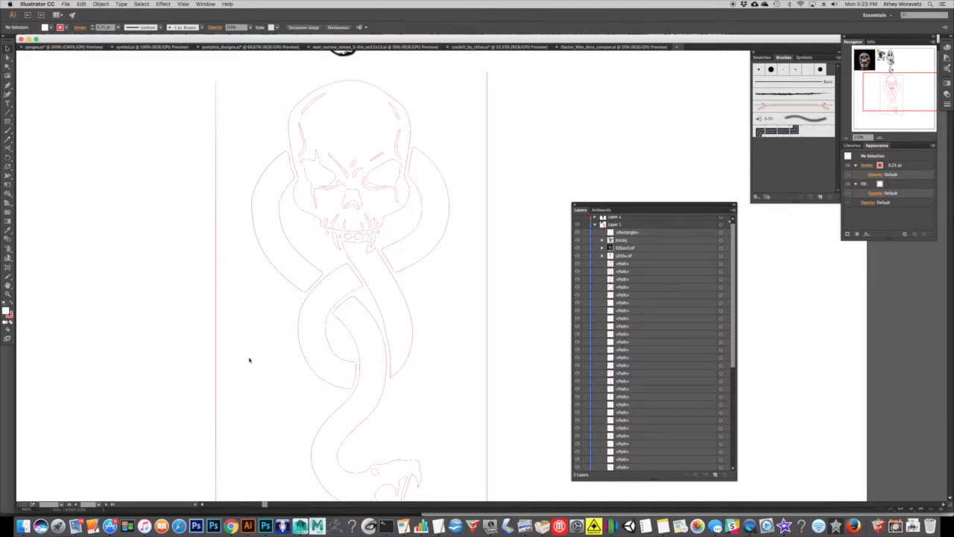
click(272, 259)
click(416, 163)
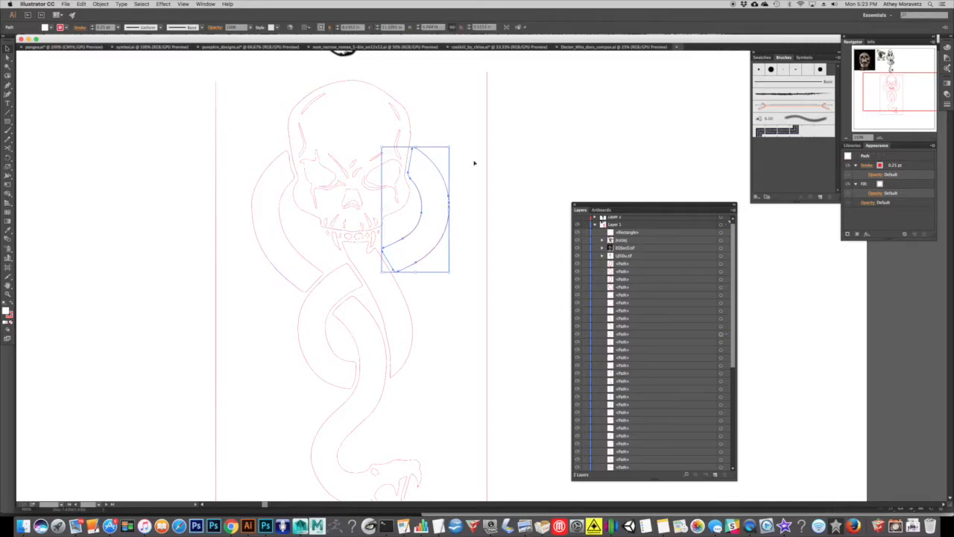
Select the whole artwork with its enclosing rectangle and inspect its anchor points and red outlines up close.
click(856, 138)
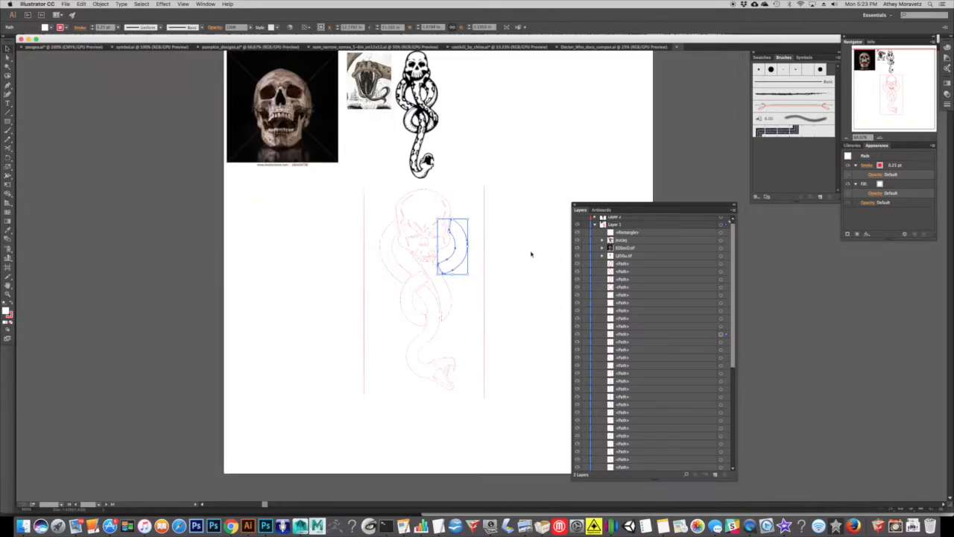
mouse_move(479, 415)
mouse_down()
mouse_move(282, 244)
mouse_move(262, 188)
mouse_up()
click(879, 139)
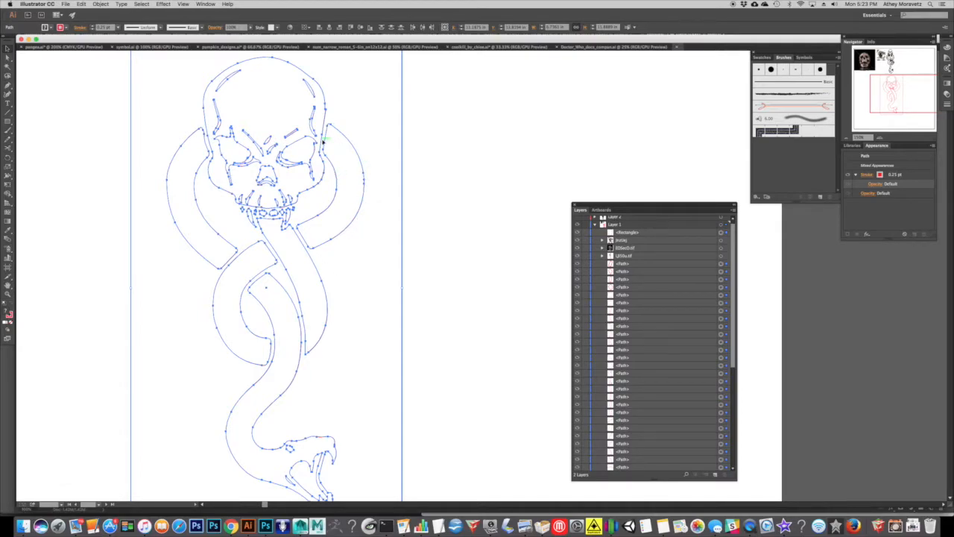
drag(370, 158, 424, 187)
click(490, 188)
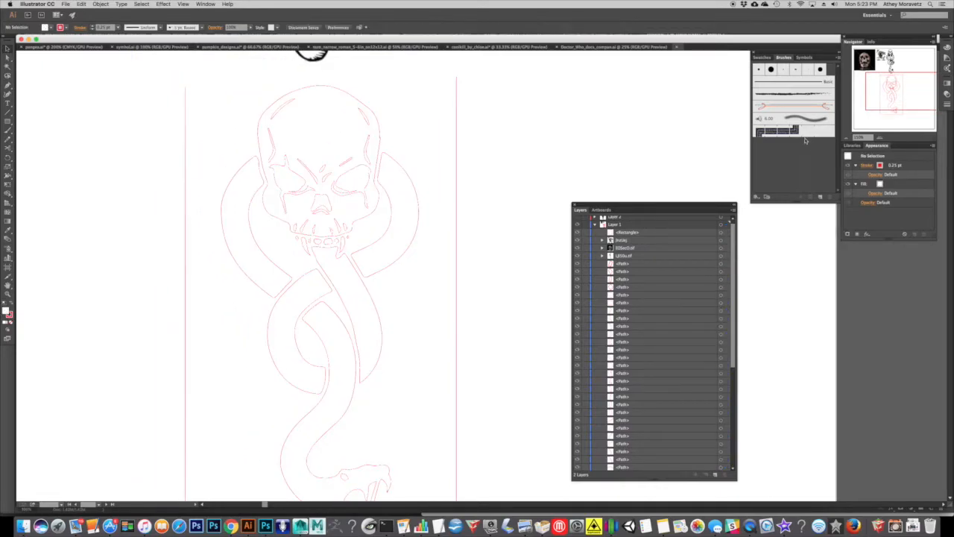
Move the skull-and-snake artwork together with its enclosing rectangle to the lower-left corner of the artboard.
click(848, 138)
click(848, 138)
drag(397, 294, 361, 291)
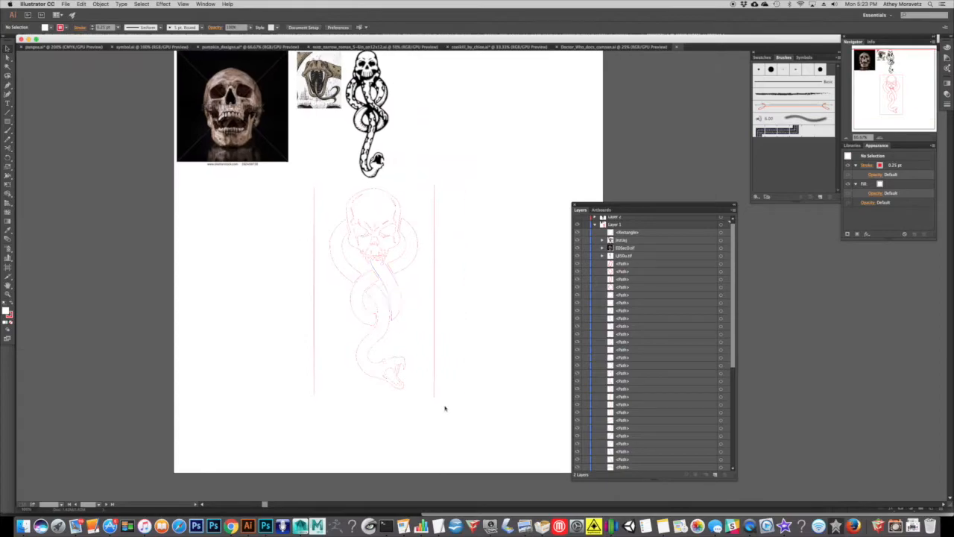
drag(475, 415, 283, 192)
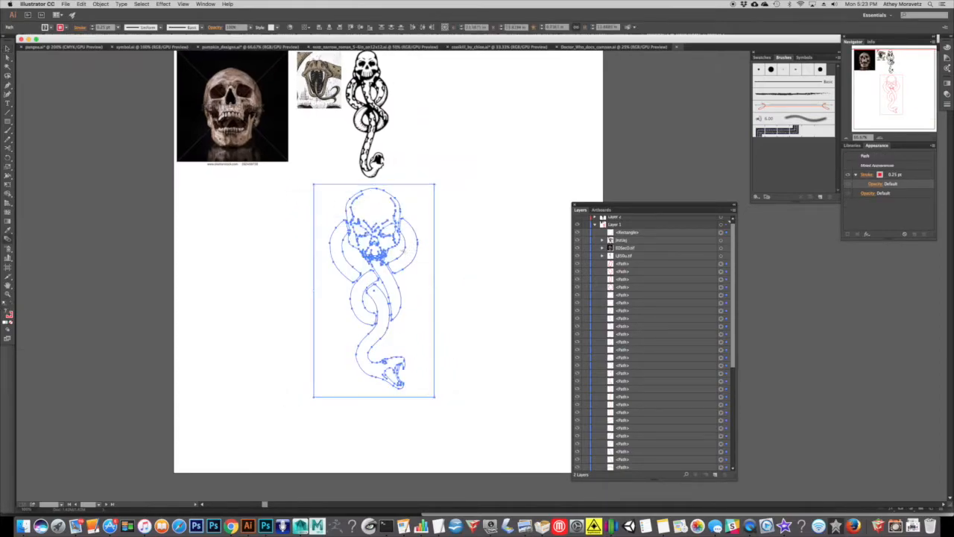
click(7, 47)
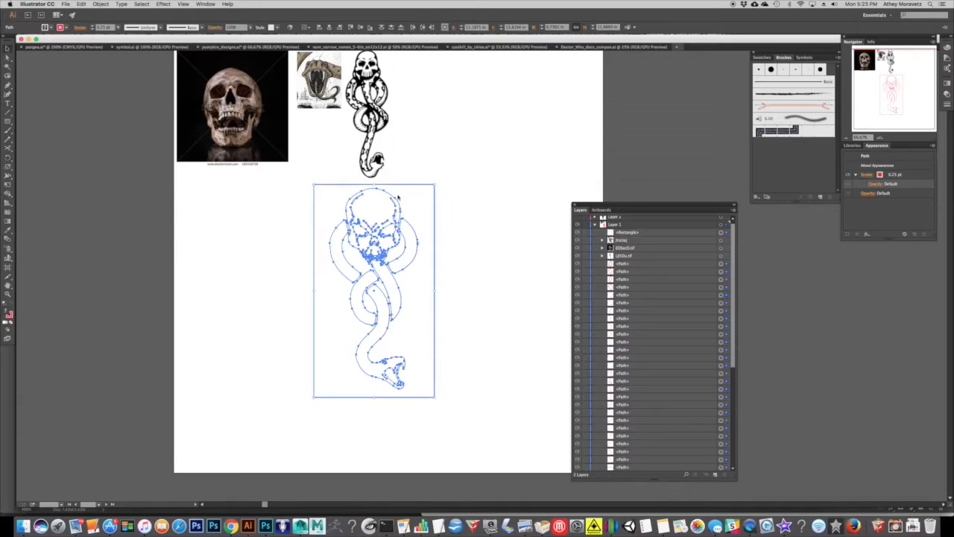
drag(395, 199, 258, 264)
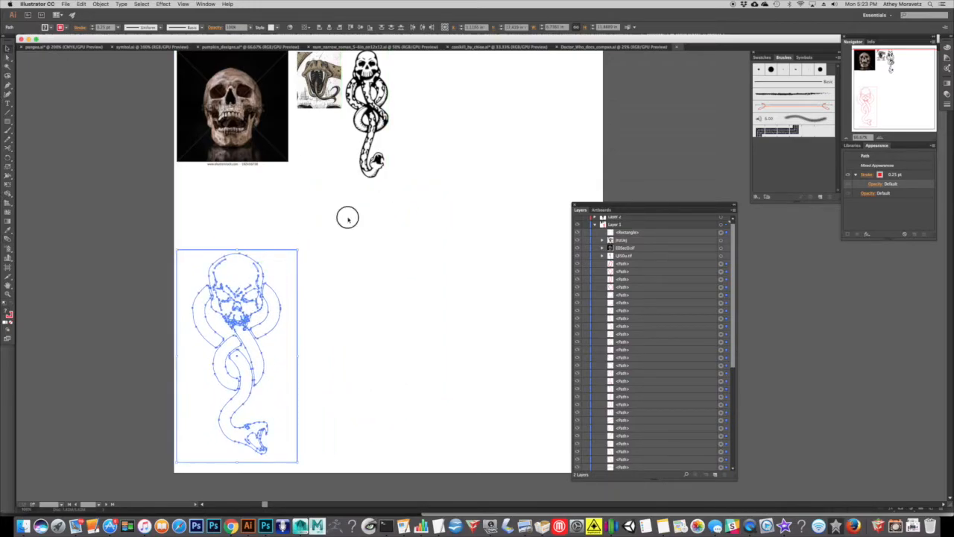
click(348, 217)
drag(334, 221, 403, 228)
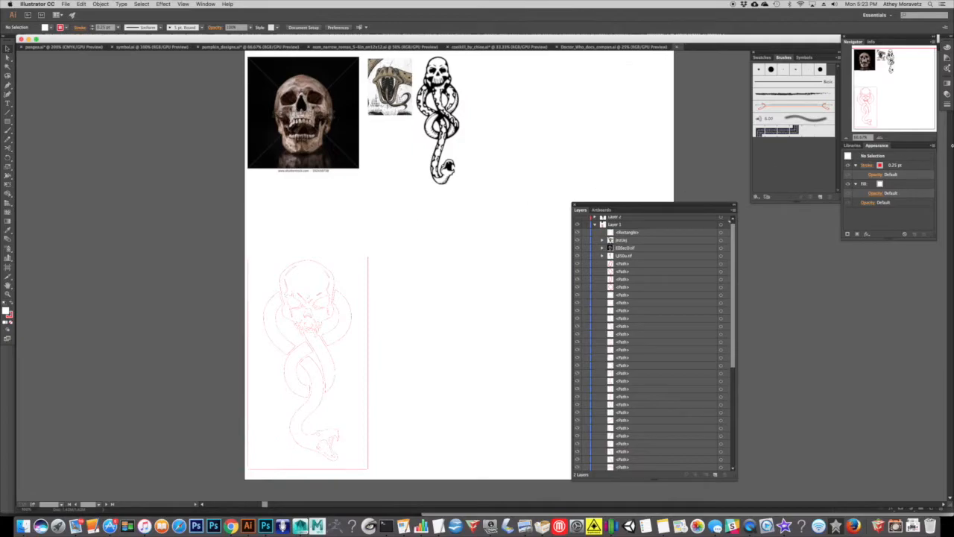
Examine the skull photo and the snake and tattoo reference images above the artwork up close.
click(881, 138)
click(881, 138)
drag(392, 198, 571, 432)
drag(383, 248, 390, 341)
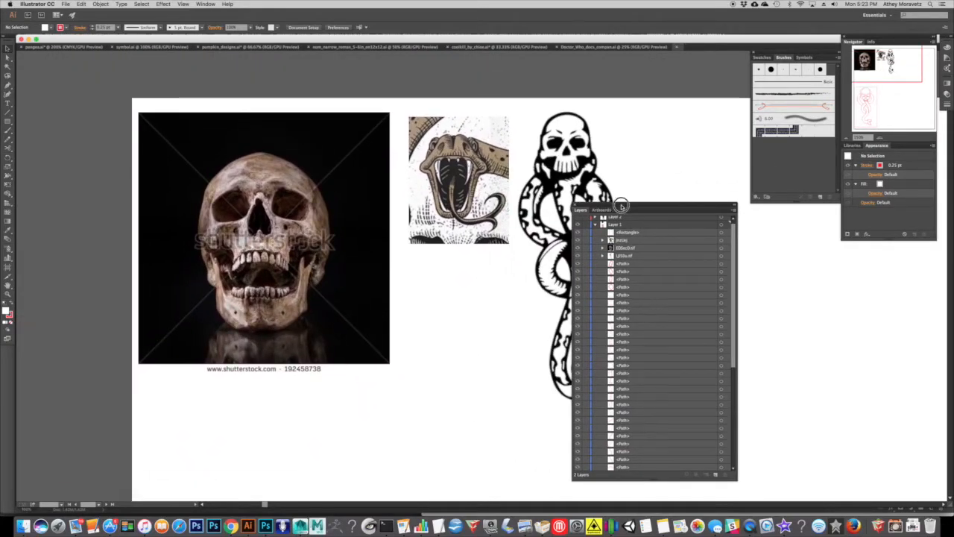
drag(620, 206, 678, 189)
drag(455, 179, 496, 193)
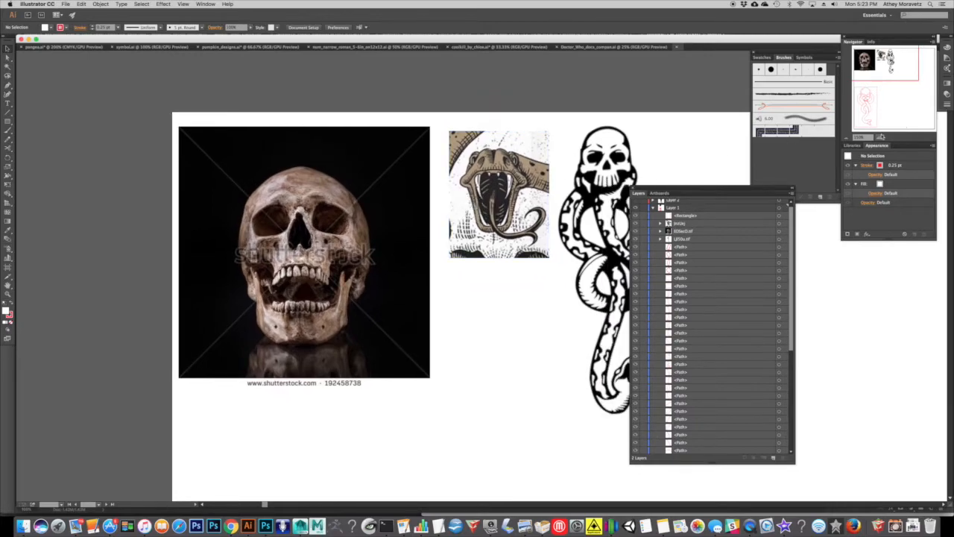
click(881, 138)
click(881, 138)
drag(245, 167, 407, 208)
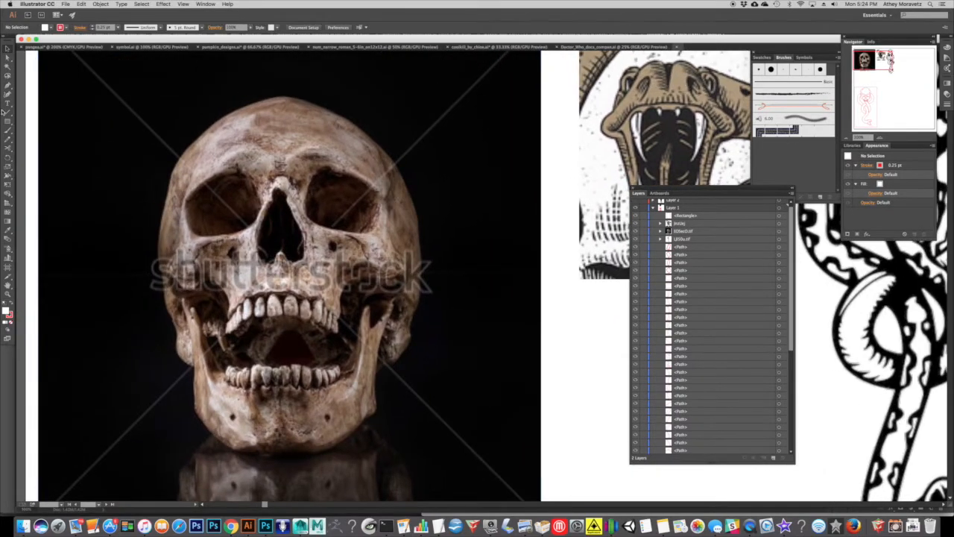
drag(8, 86, 32, 87)
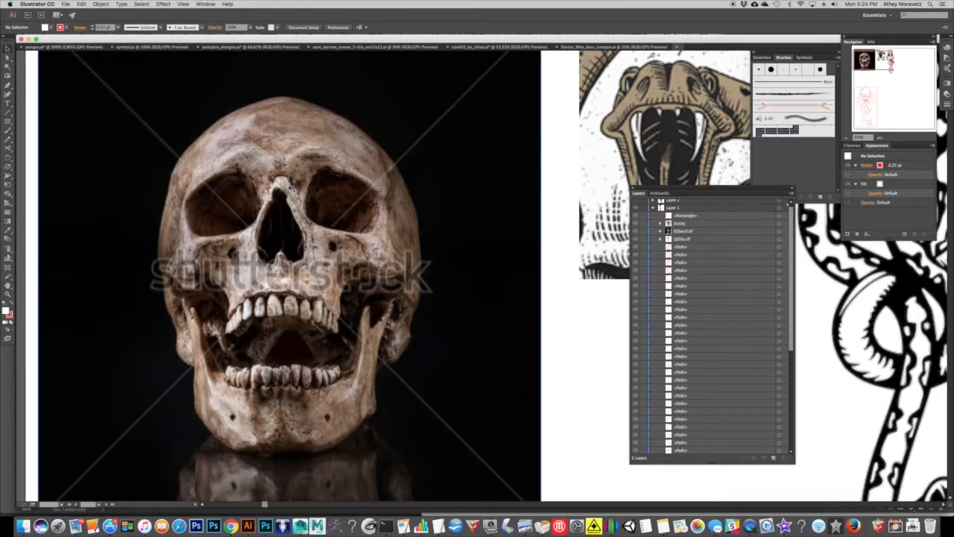
Collapse Layer 1's contents, select the skull, snake and tattoo reference images together, and make Layer 1 active.
click(654, 209)
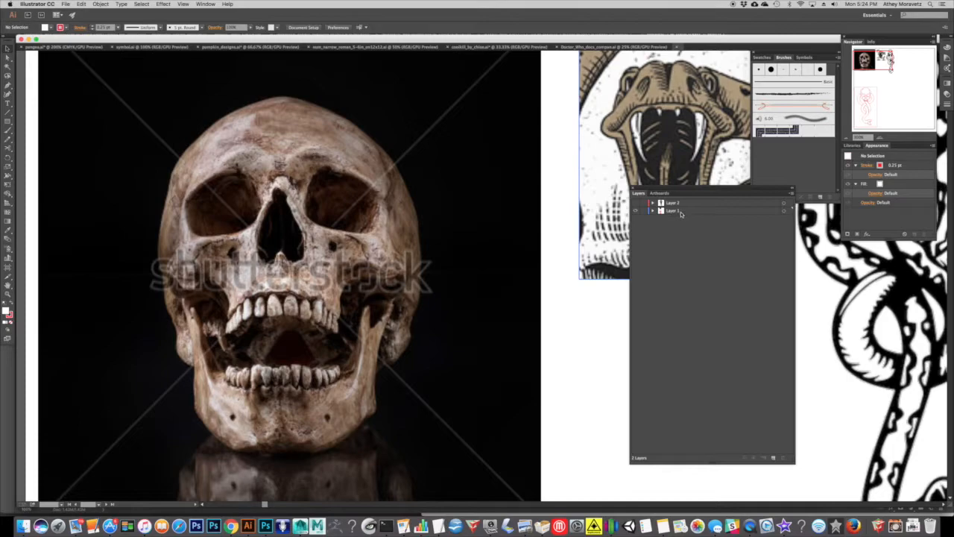
click(847, 138)
click(847, 138)
drag(423, 213, 322, 200)
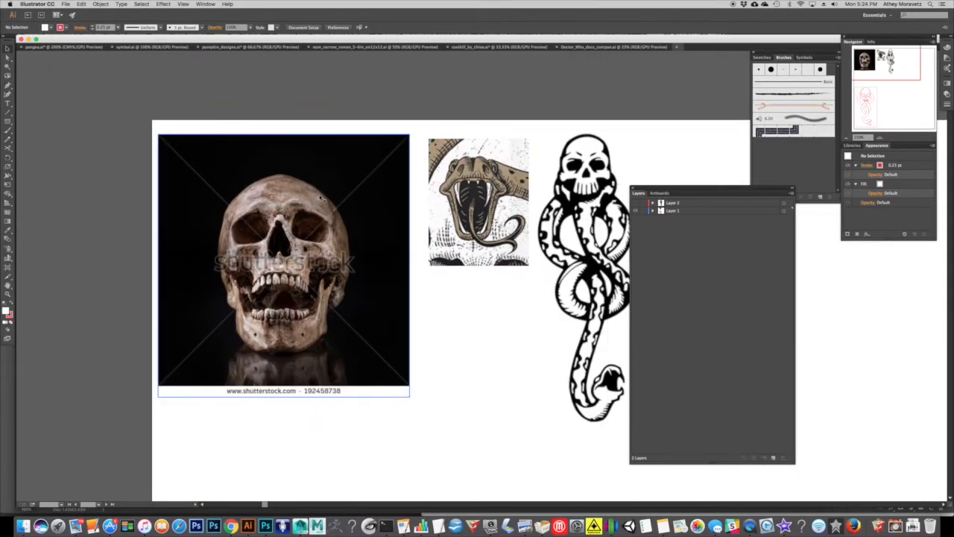
click(258, 204)
key(super+a)
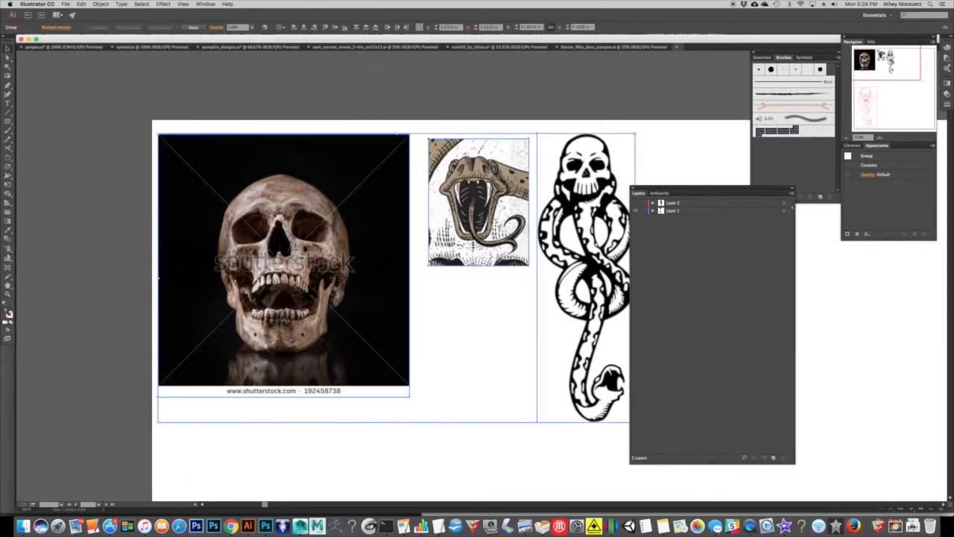
click(668, 212)
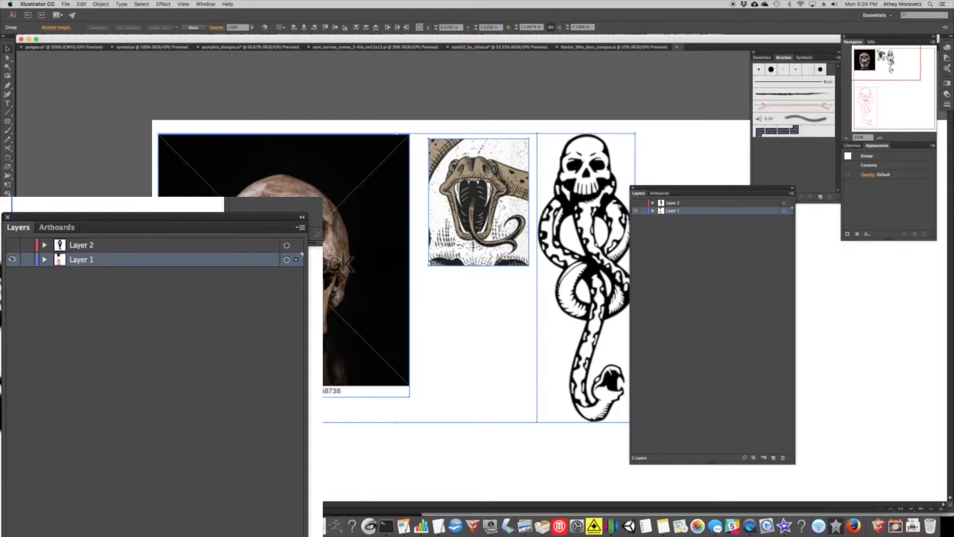
Select the tattoo reference image and locate its LJl50u.tif entry among the contents of Layer 1.
scroll(401, 337, down, 3)
click(578, 141)
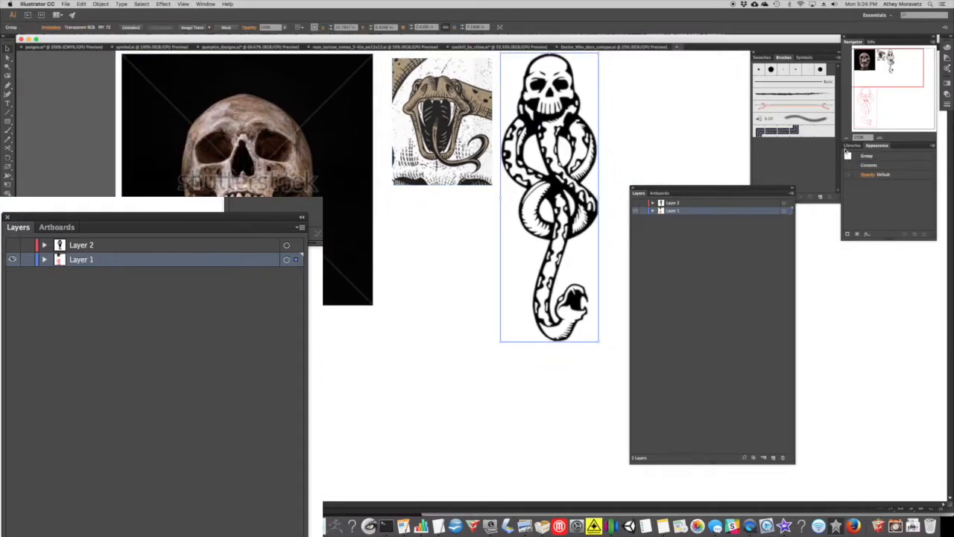
click(43, 260)
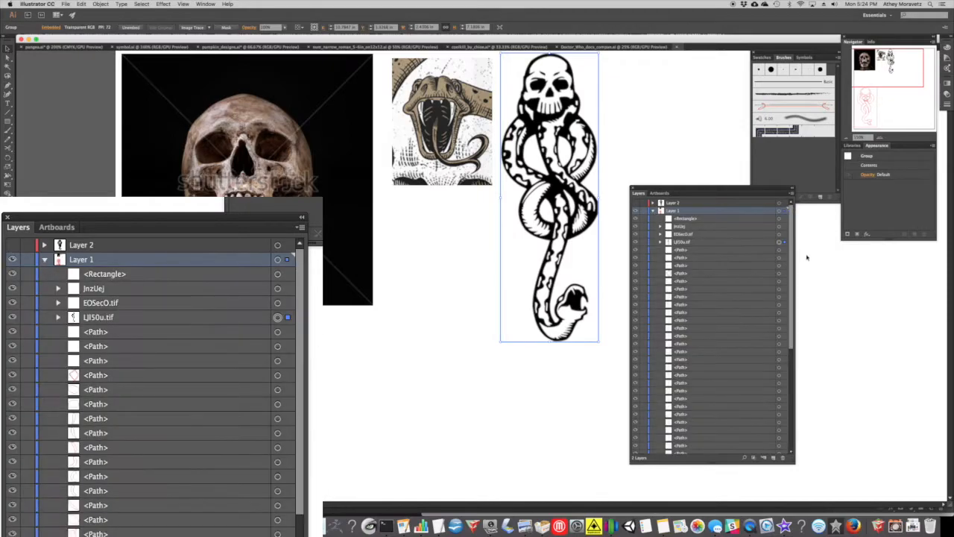
click(109, 320)
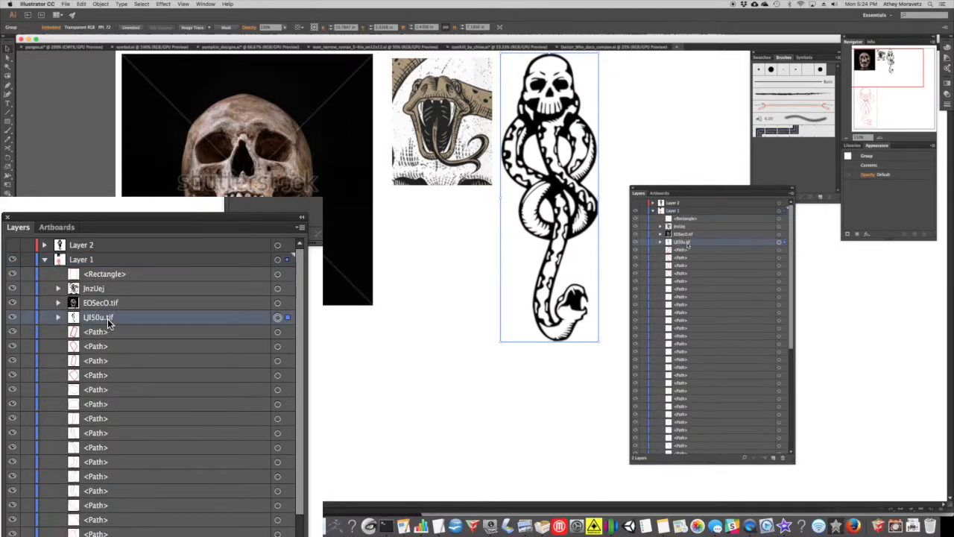
click(632, 121)
click(549, 120)
click(623, 115)
click(557, 117)
click(640, 112)
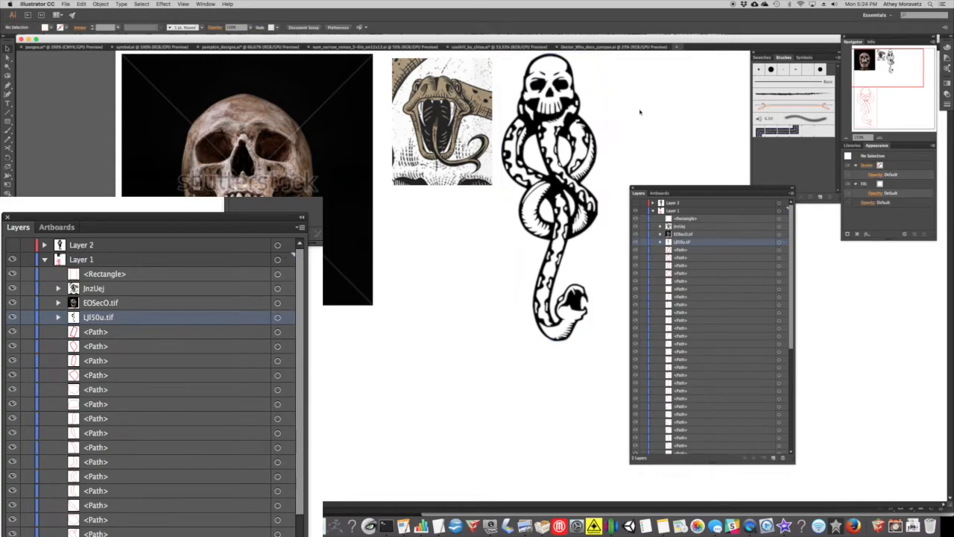
click(44, 260)
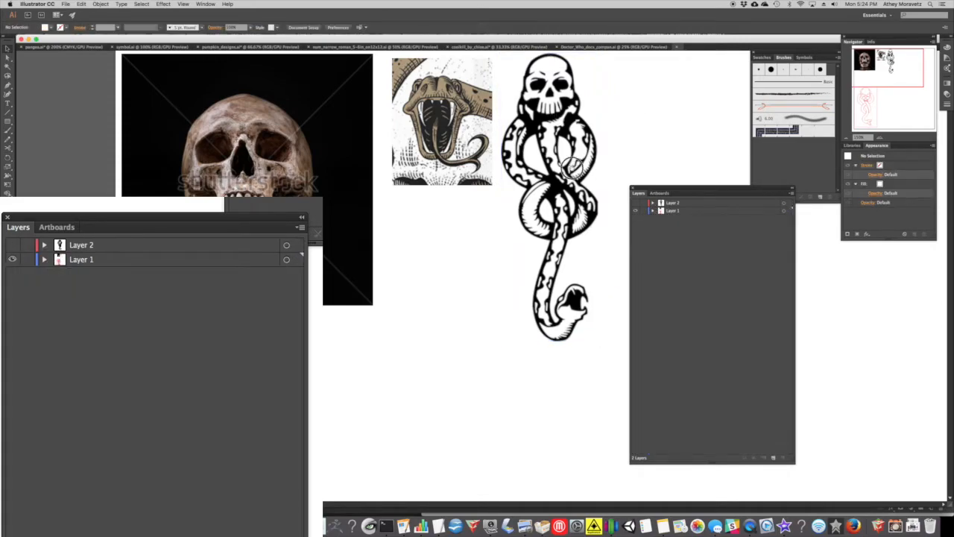
Add a new layer above Layer 2, make it the active layer, and lock Layer 1 holding the reference images.
click(152, 244)
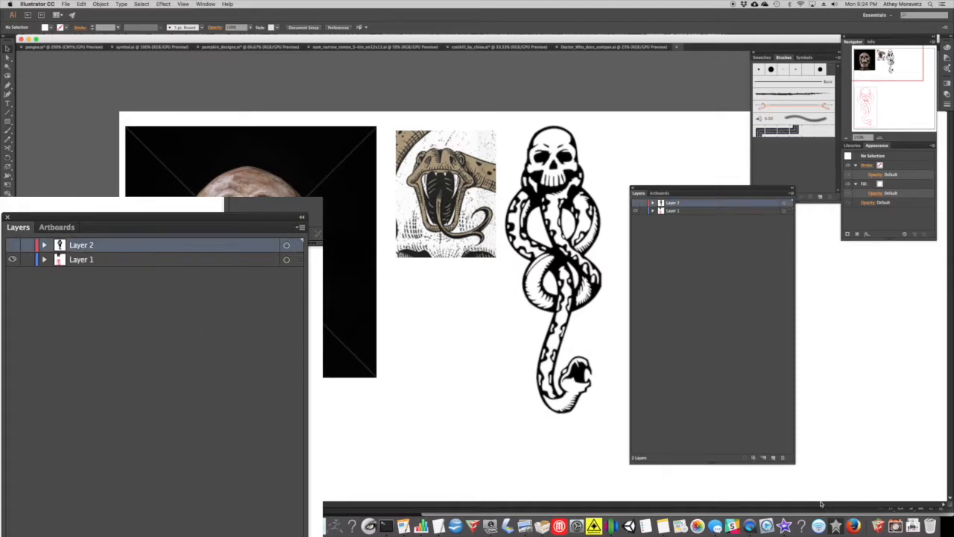
click(774, 458)
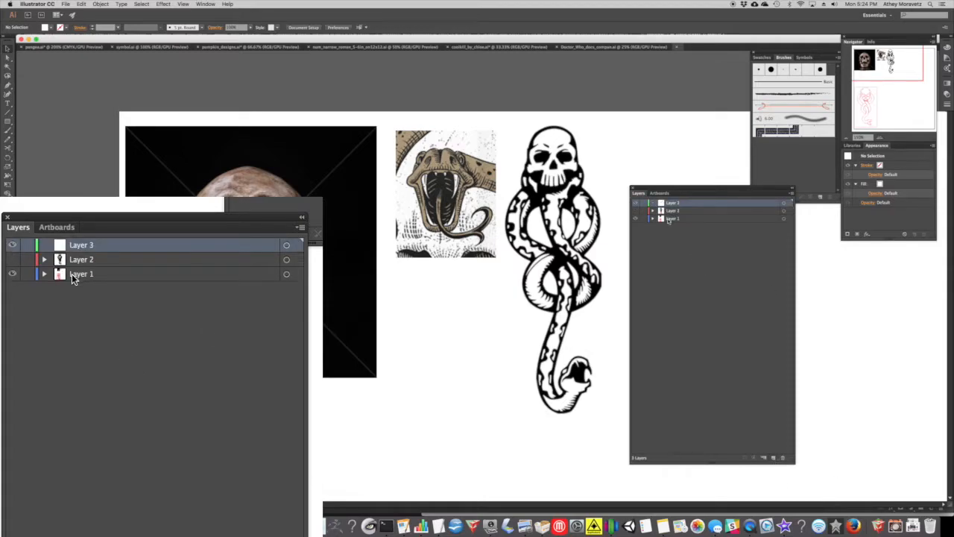
click(325, 162)
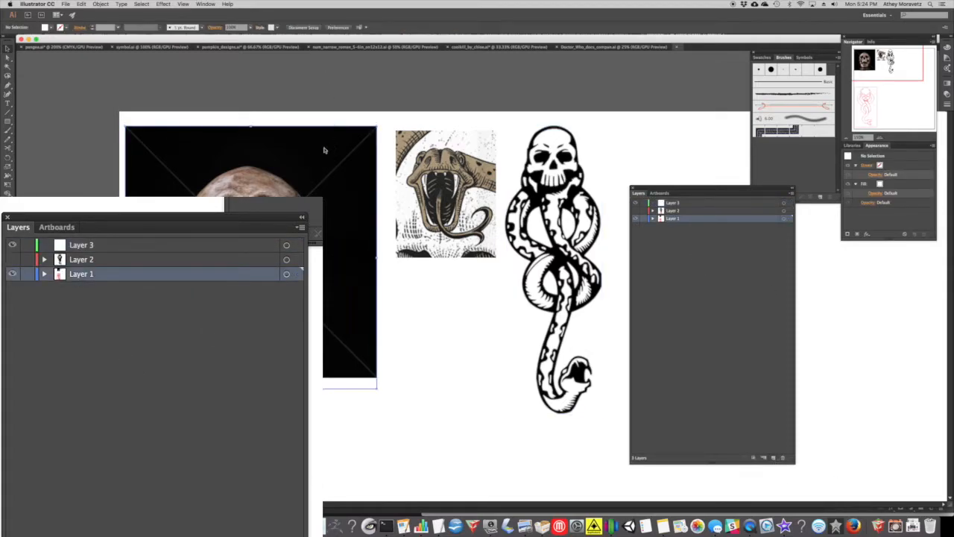
click(332, 88)
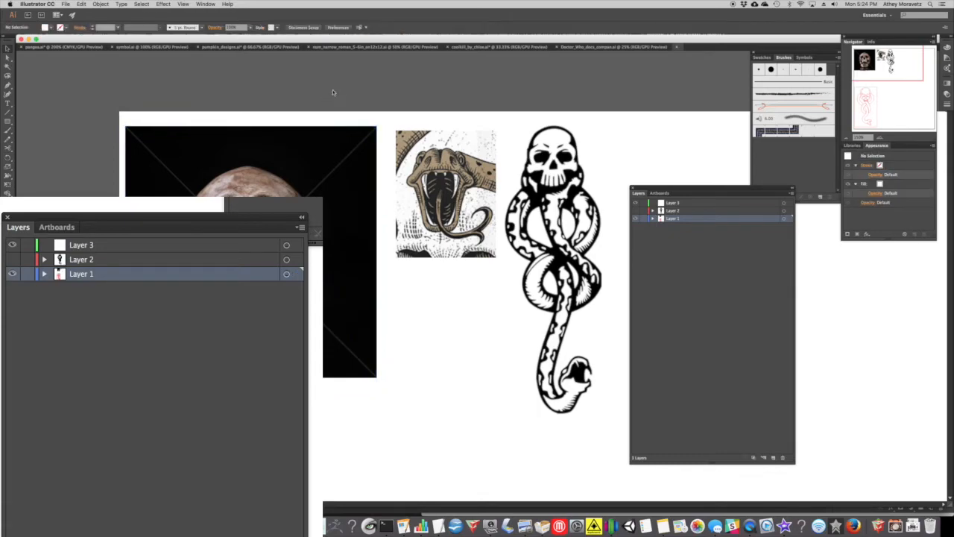
click(109, 249)
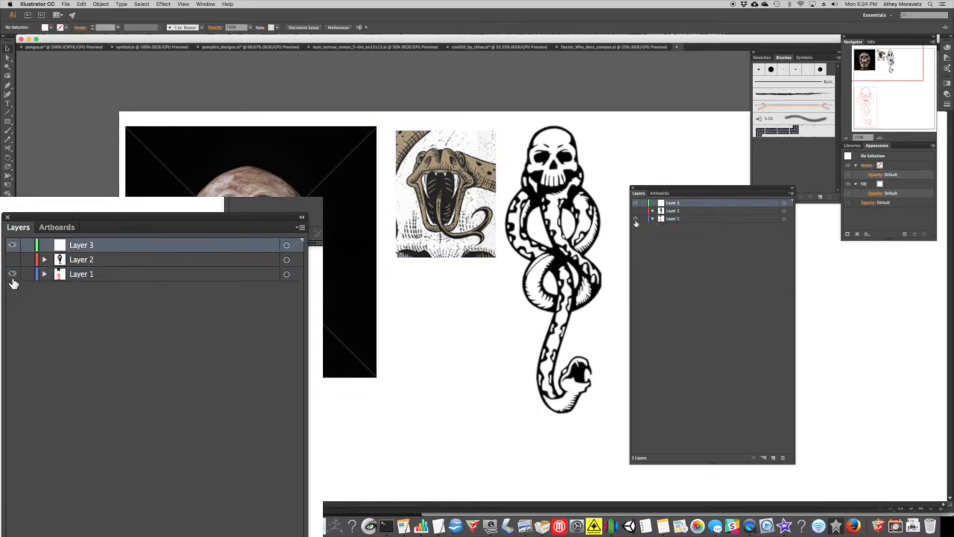
click(27, 275)
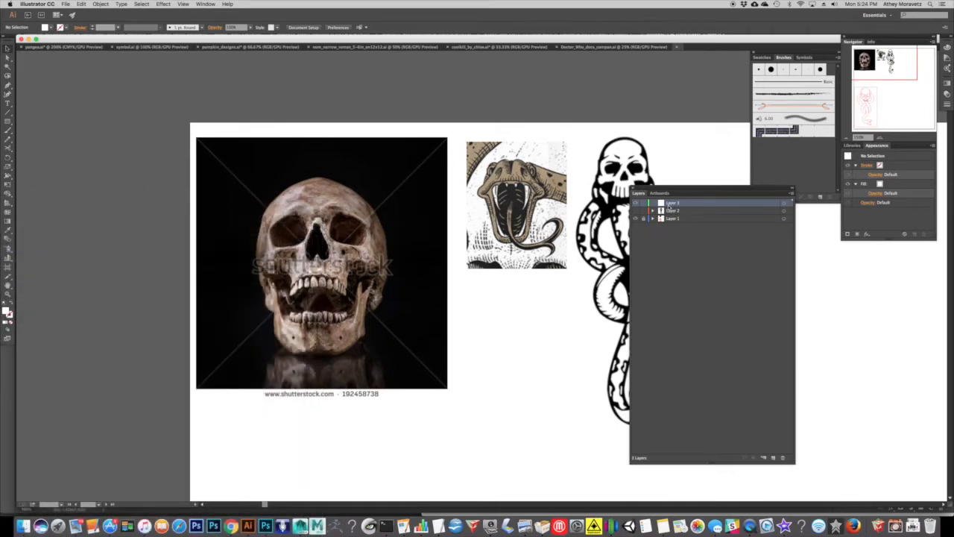
Set no fill and a red stroke for drawing over the skull photo.
click(883, 137)
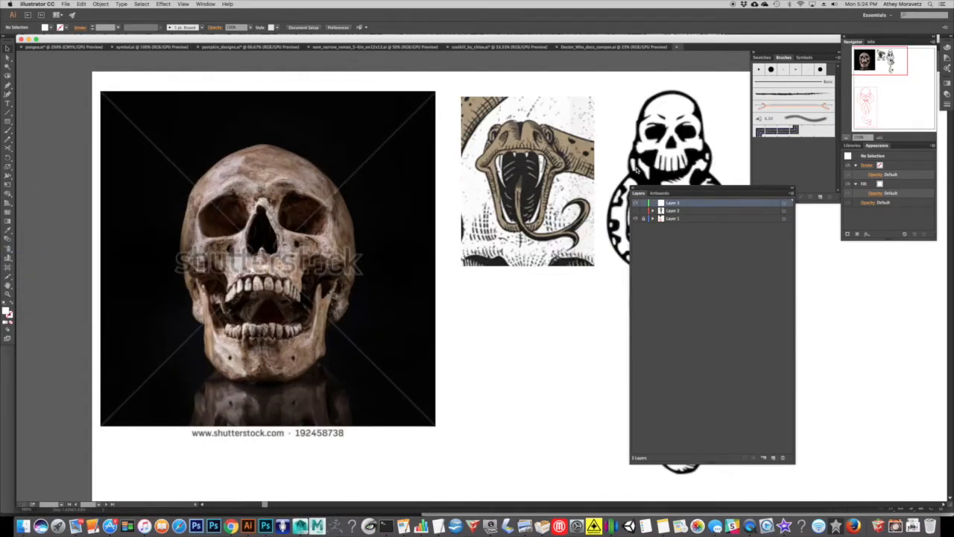
drag(467, 99, 612, 141)
click(881, 137)
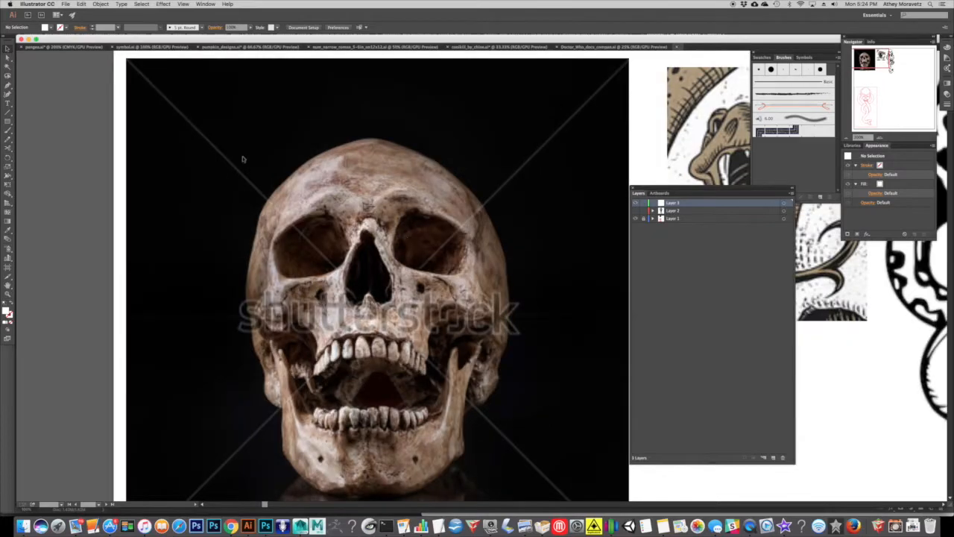
click(11, 305)
click(66, 28)
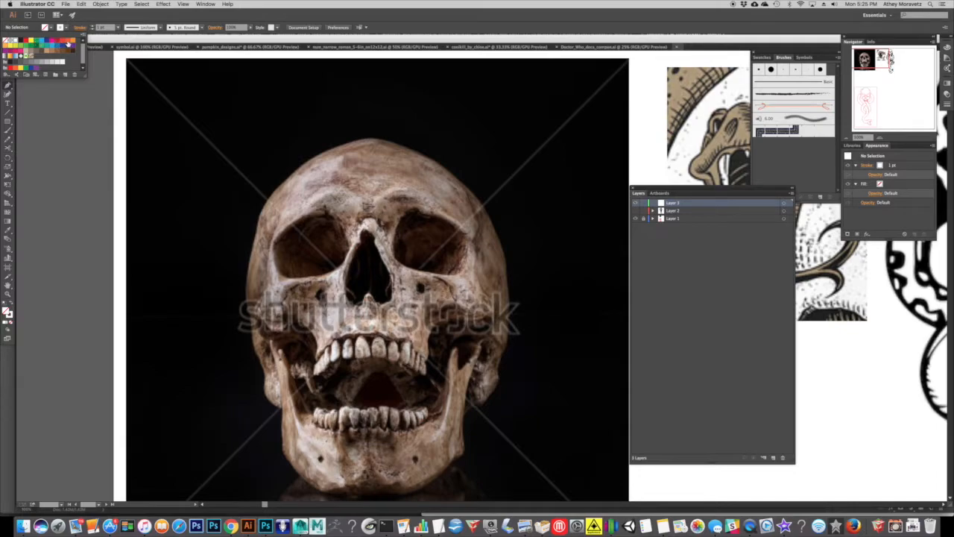
click(171, 44)
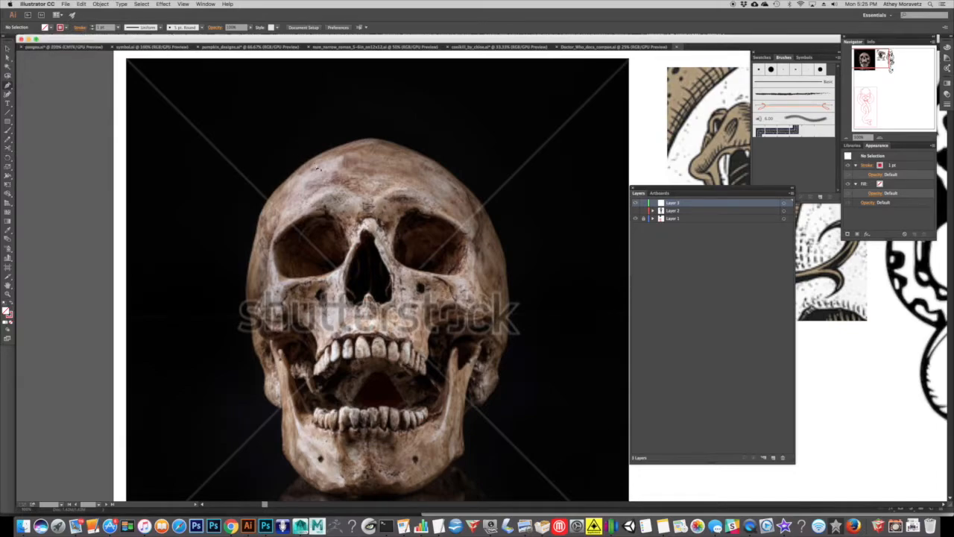
Draw an open path of straight segments ending in a curve above and beside the skull with the Pen tool.
click(451, 117)
click(514, 142)
click(539, 240)
click(601, 193)
click(574, 104)
click(469, 76)
click(324, 90)
drag(324, 89, 277, 117)
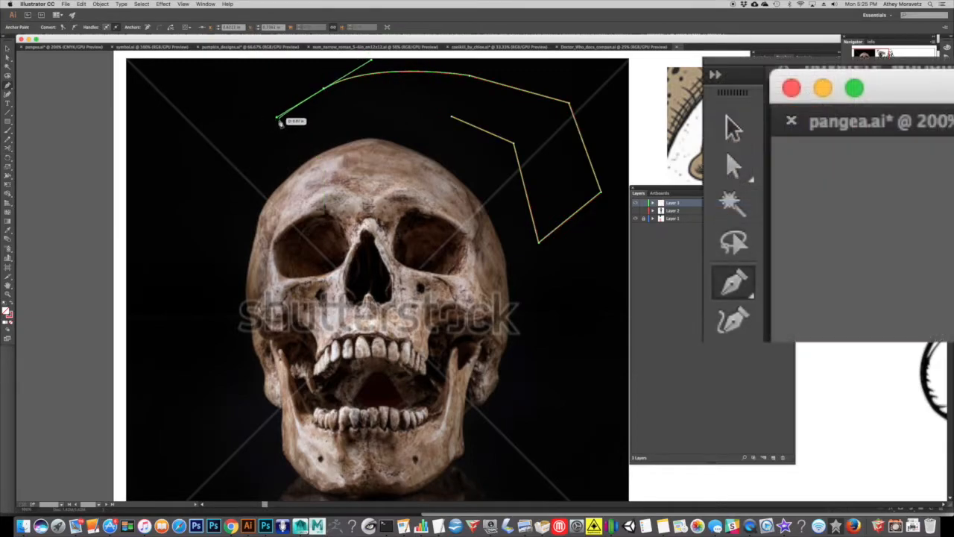
Move the whole path down onto the skull, rotate it, and undo the rotation.
click(8, 49)
click(6, 49)
click(7, 55)
click(7, 47)
click(7, 58)
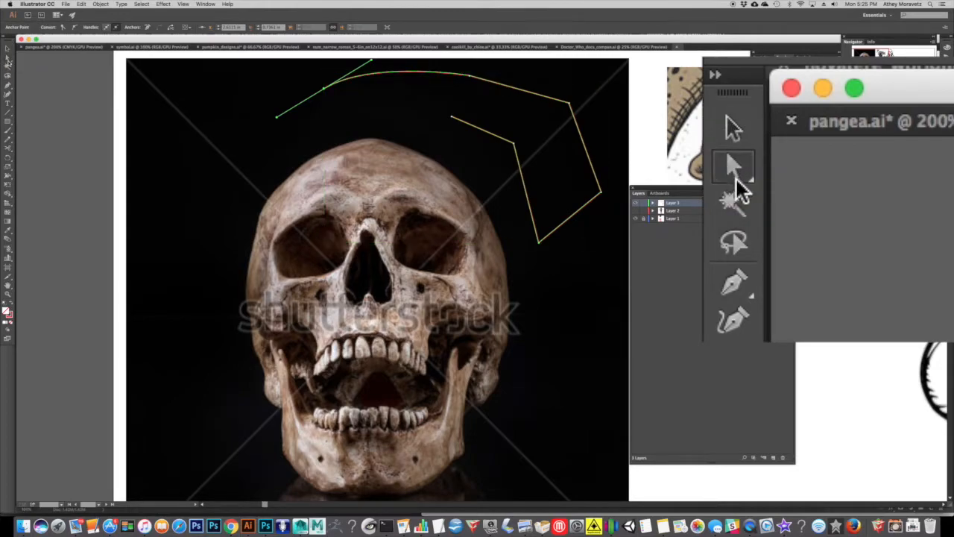
click(7, 49)
drag(388, 73, 398, 94)
drag(520, 95, 525, 179)
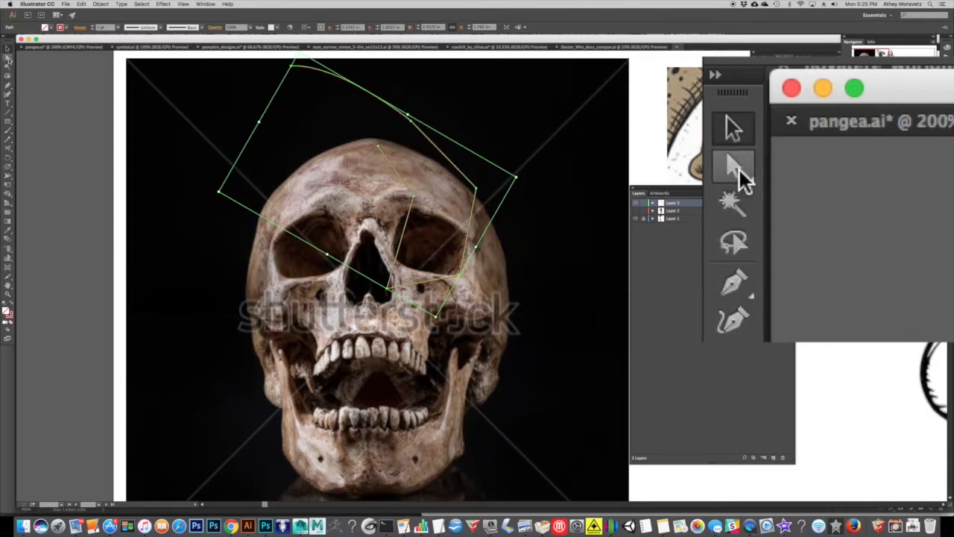
key(super+z)
Reposition only the anchor point where the curve meets the straight segment, using Direct Selection, and deselect the path.
click(8, 59)
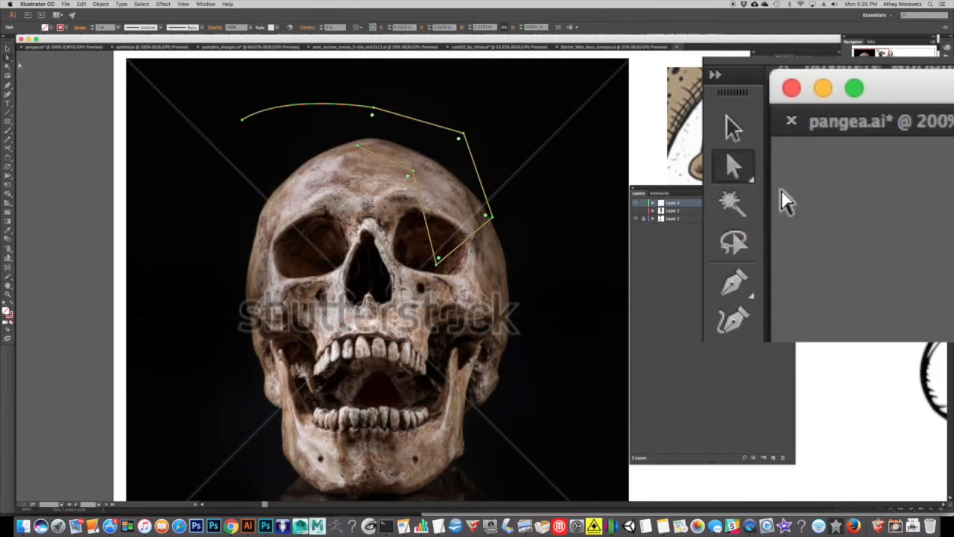
click(372, 110)
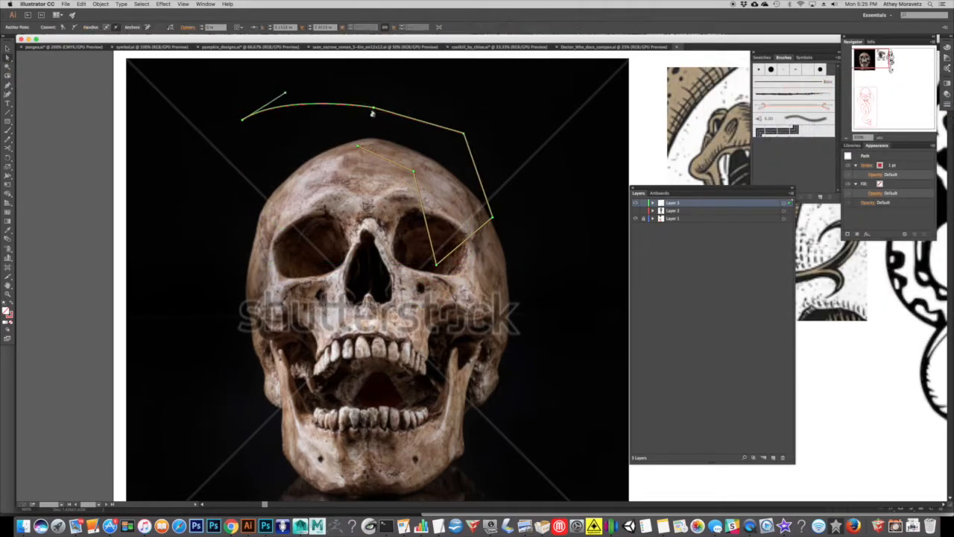
mouse_move(375, 107)
mouse_down()
mouse_move(433, 85)
mouse_move(385, 91)
mouse_up()
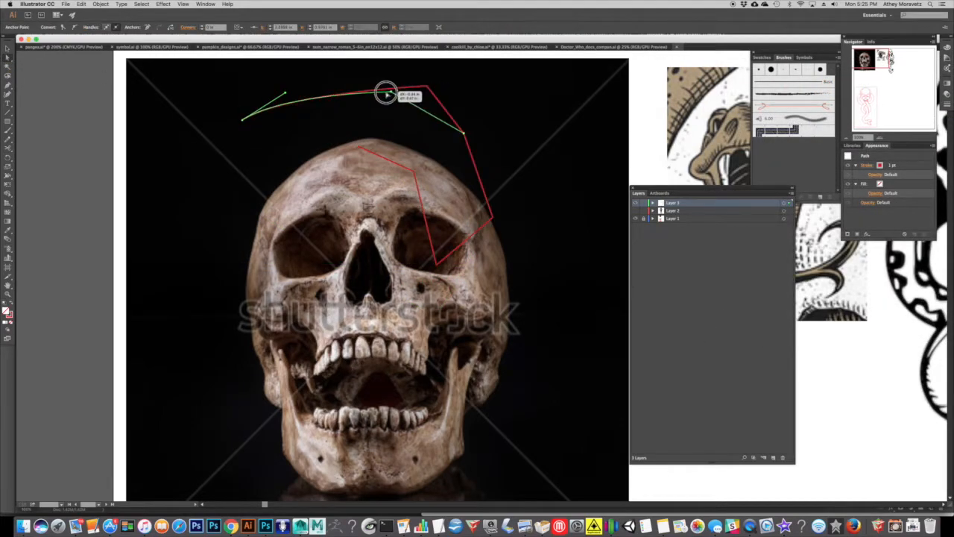
click(511, 171)
Select the path's corner anchors and round them generously with the live corner widgets.
drag(510, 302, 336, 117)
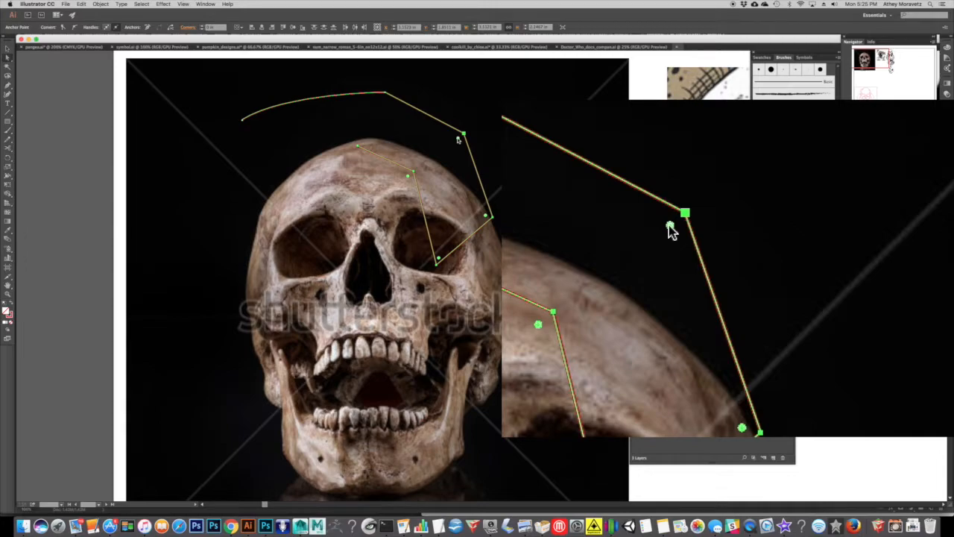
click(458, 139)
drag(457, 138, 448, 162)
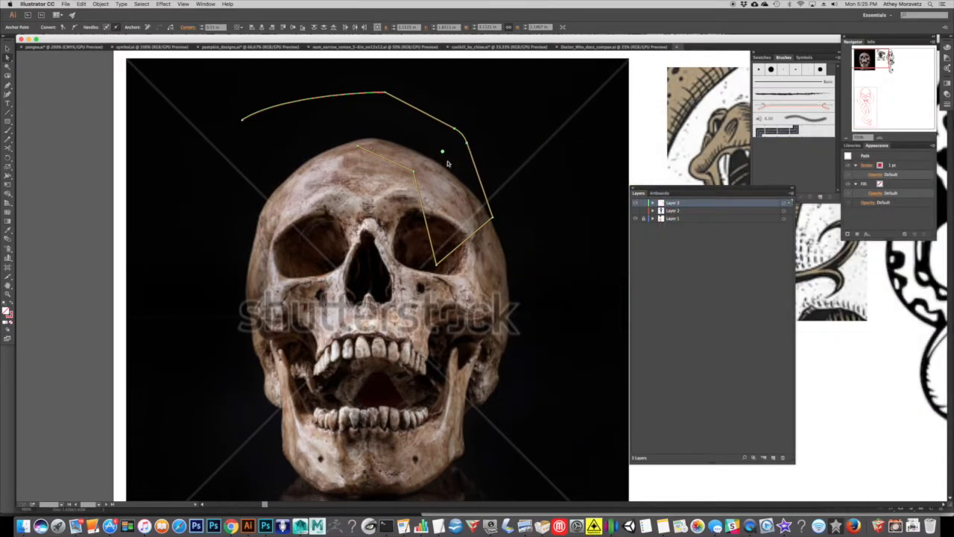
drag(528, 286, 345, 117)
drag(489, 218, 458, 211)
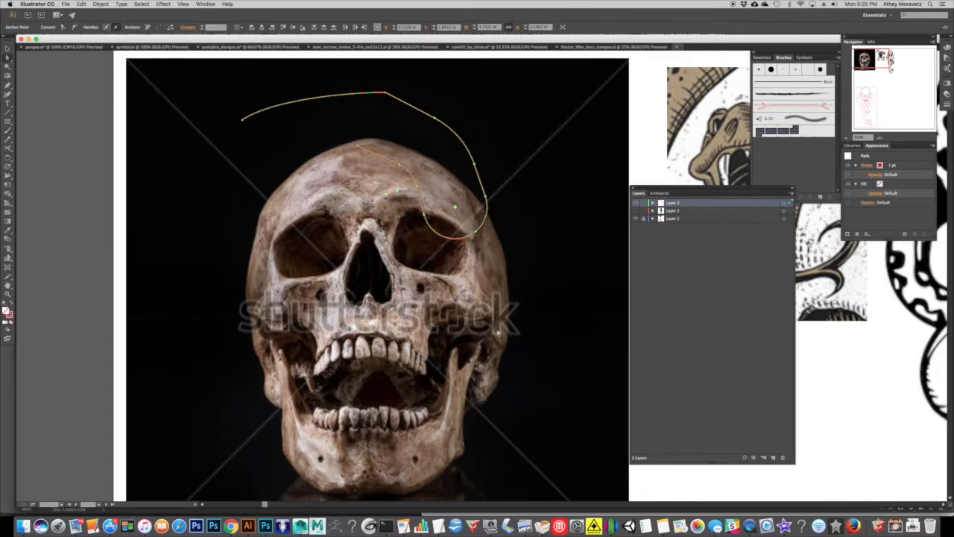
Delete the practice path and draw a rectangle about 1.6 by 1.8 in over one eye socket and the forehead.
click(492, 310)
click(281, 100)
key(Delete)
drag(397, 94, 525, 242)
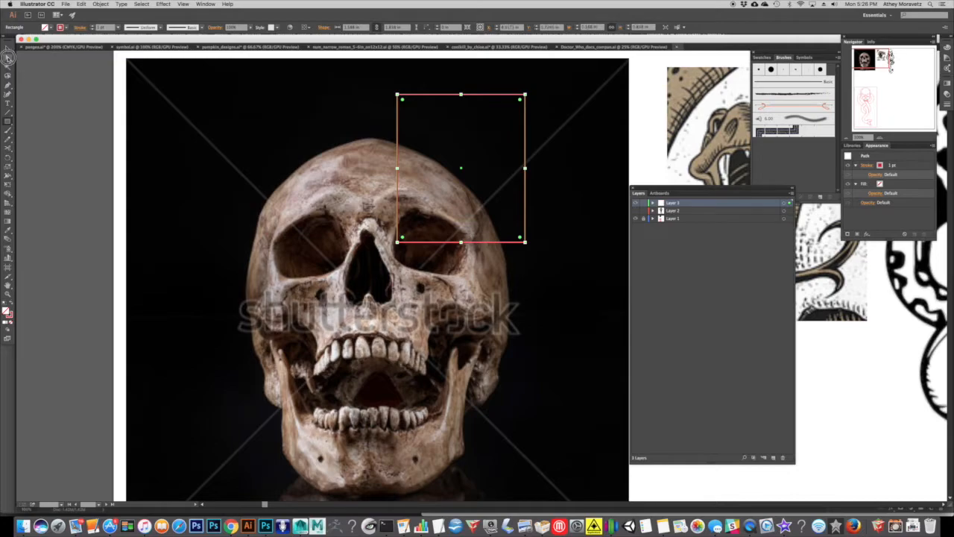
Try rounding all four corners of the rectangle with the live corner widgets, and undo the rounding.
click(8, 57)
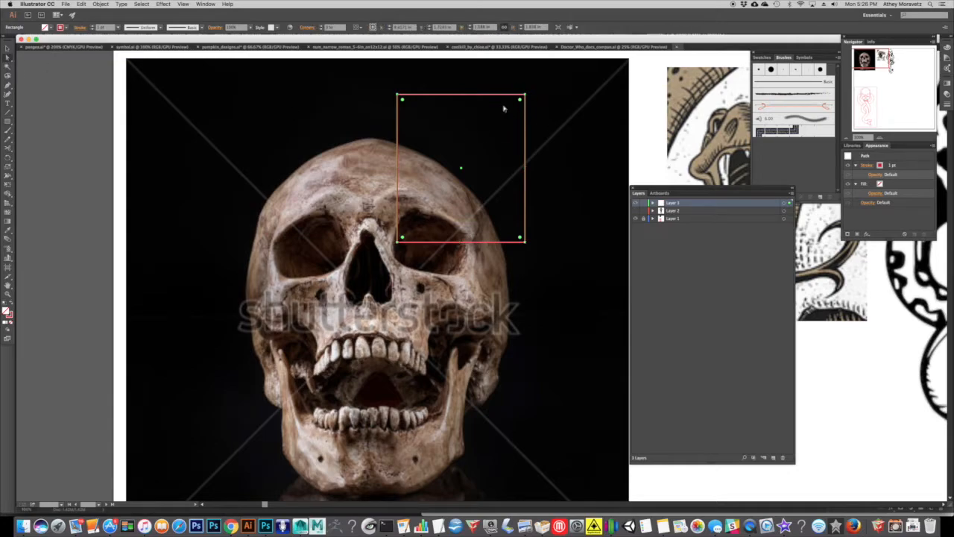
drag(520, 102, 489, 129)
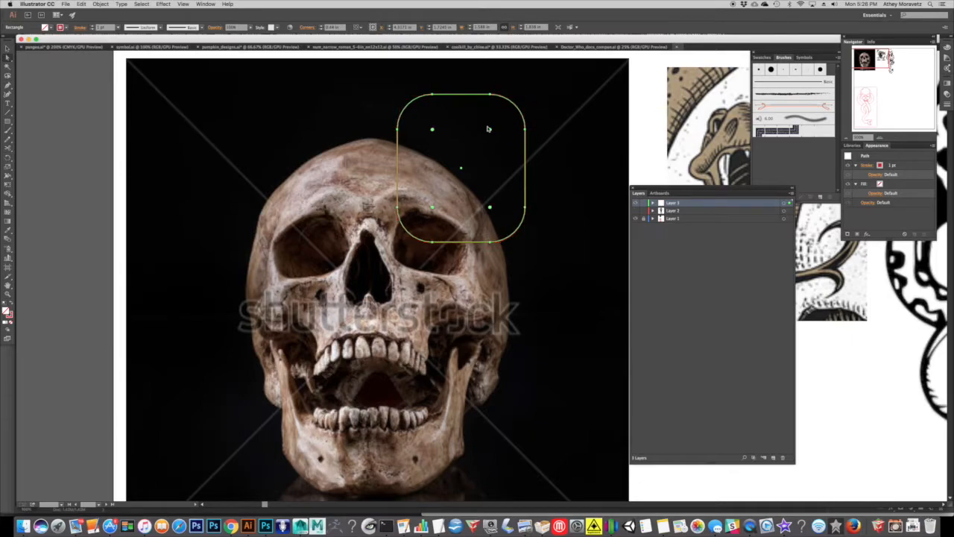
key(super+z)
key(super+z)
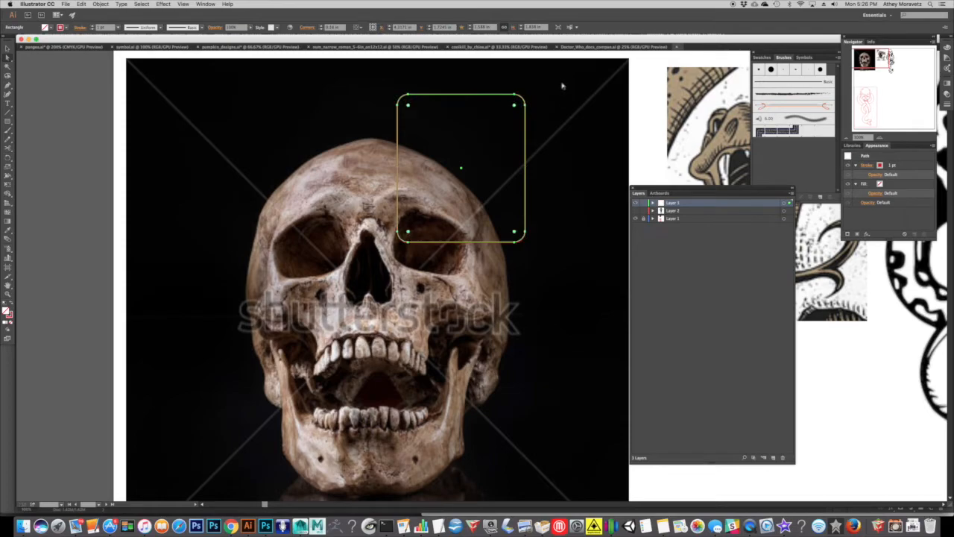
key(super+z)
Round only the rectangle's two upper corners into wide arcs and reselect the whole shape.
drag(560, 82, 377, 112)
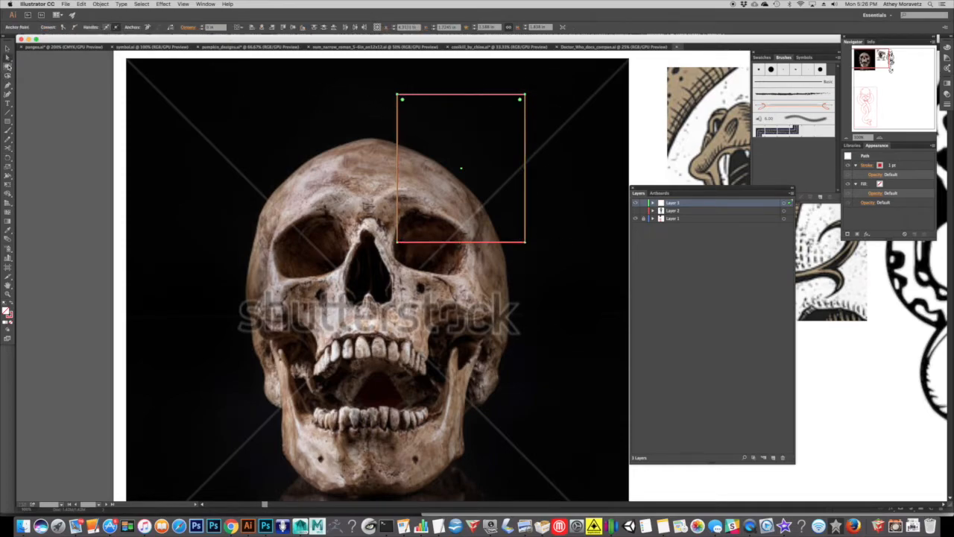
drag(377, 83, 571, 130)
drag(520, 99, 482, 138)
key(v)
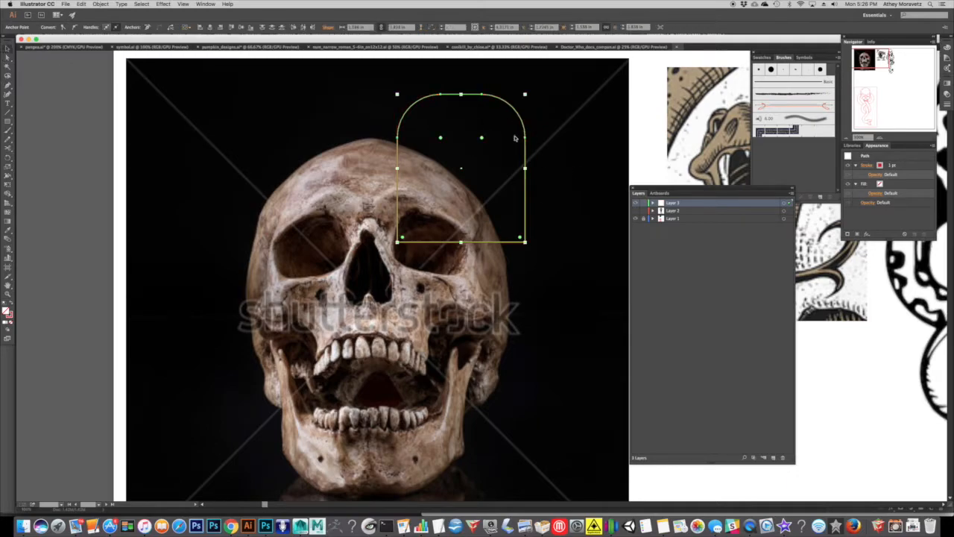
click(341, 85)
click(440, 138)
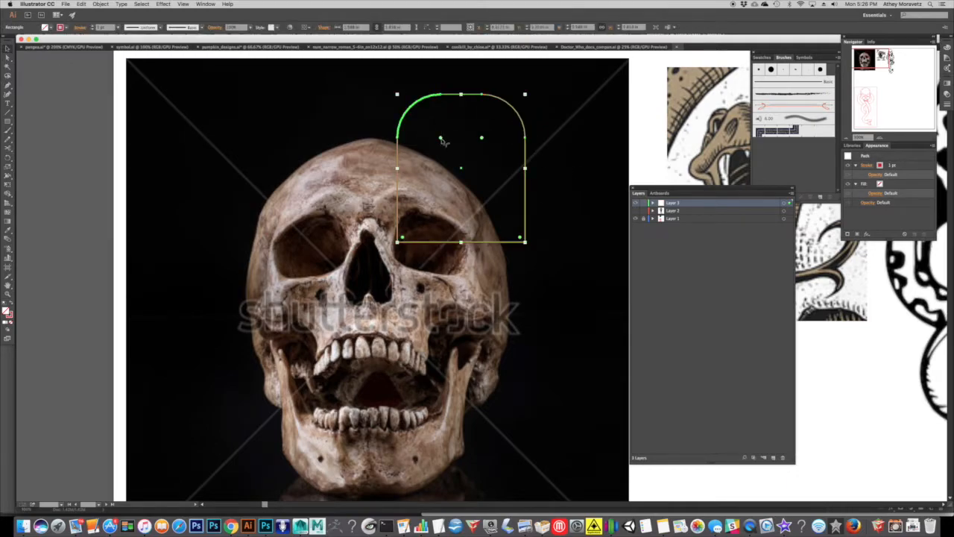
Delete the practice rounded rectangle and start a Pen path down the temple beside the viewer's left eye socket.
click(440, 140)
click(8, 87)
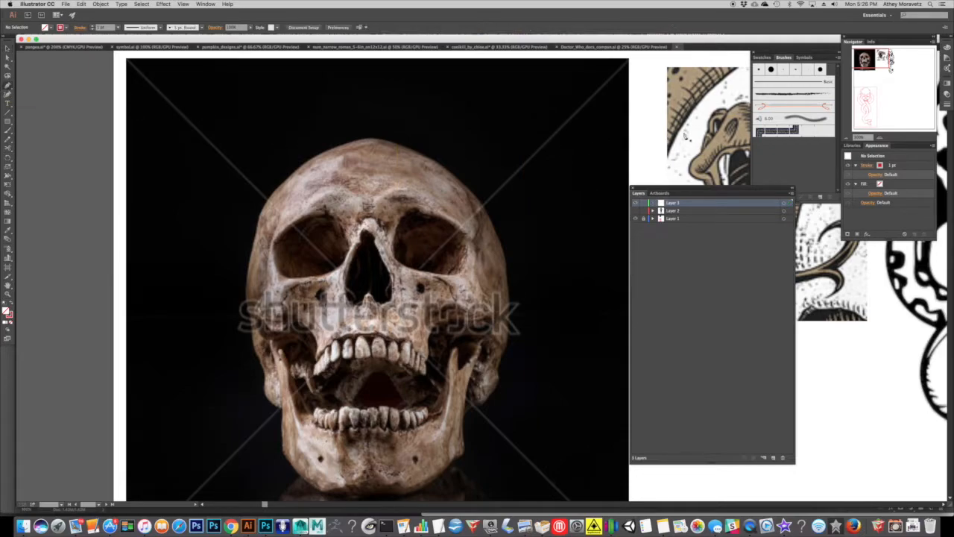
click(881, 139)
drag(270, 263, 361, 253)
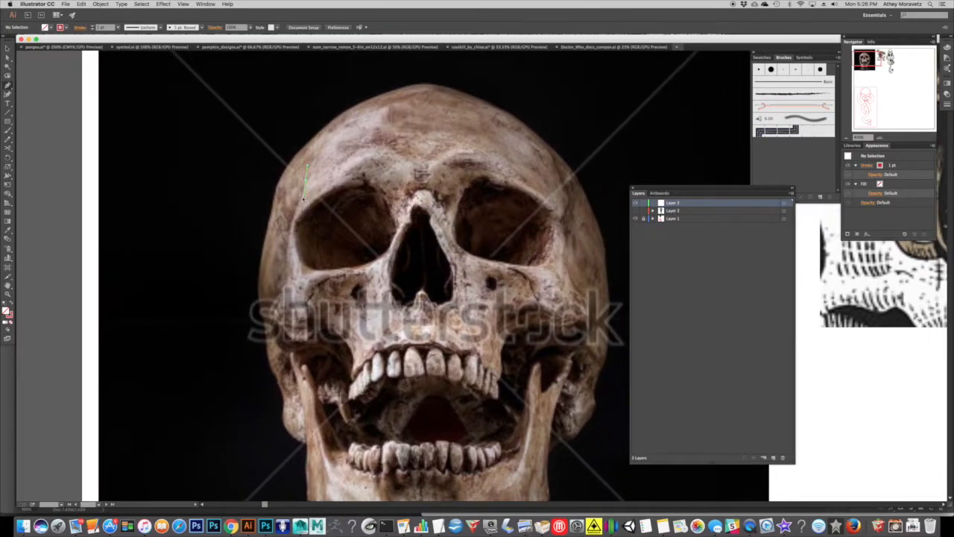
drag(303, 198, 302, 199)
click(278, 231)
drag(279, 237, 279, 236)
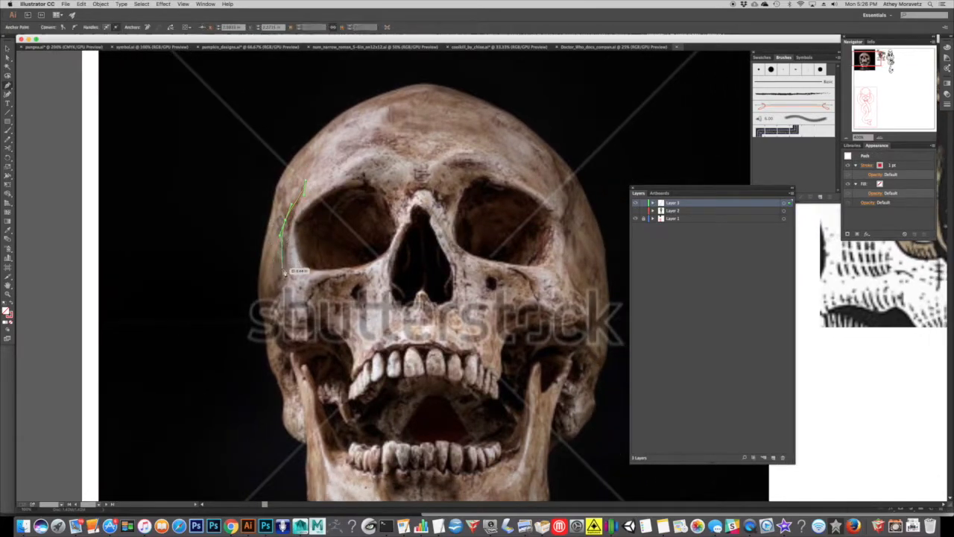
Continue the path around the left cheekbone and down to the first upper teeth.
drag(285, 269, 371, 388)
click(281, 289)
click(348, 402)
click(372, 385)
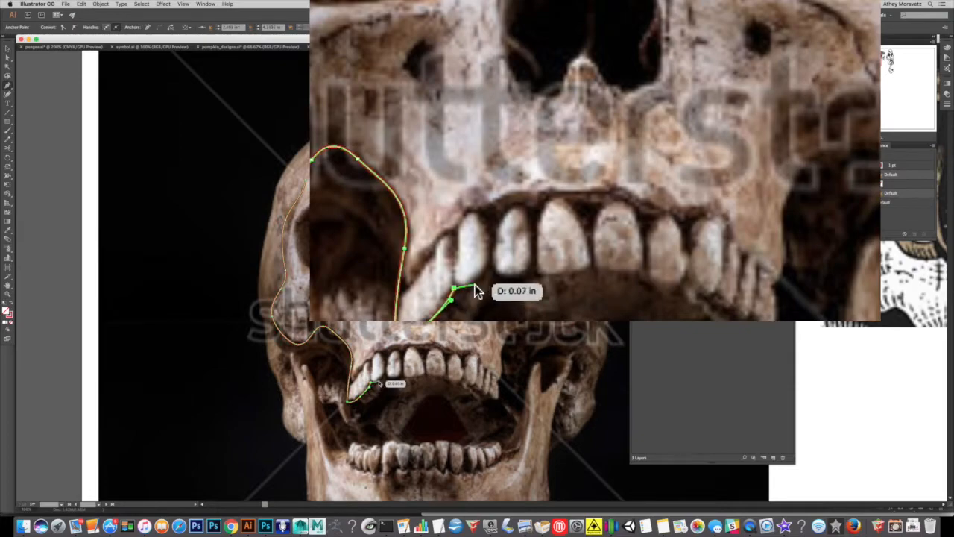
Trace the scalloped lower edge of the upper teeth, making a sharp corner between teeth and ending at the far molar.
click(385, 376)
drag(385, 375, 391, 365)
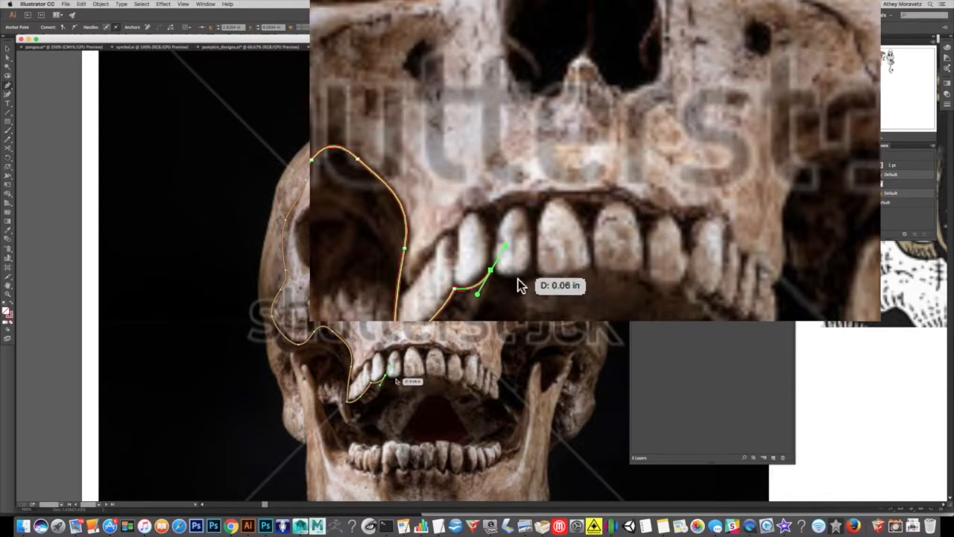
click(491, 272)
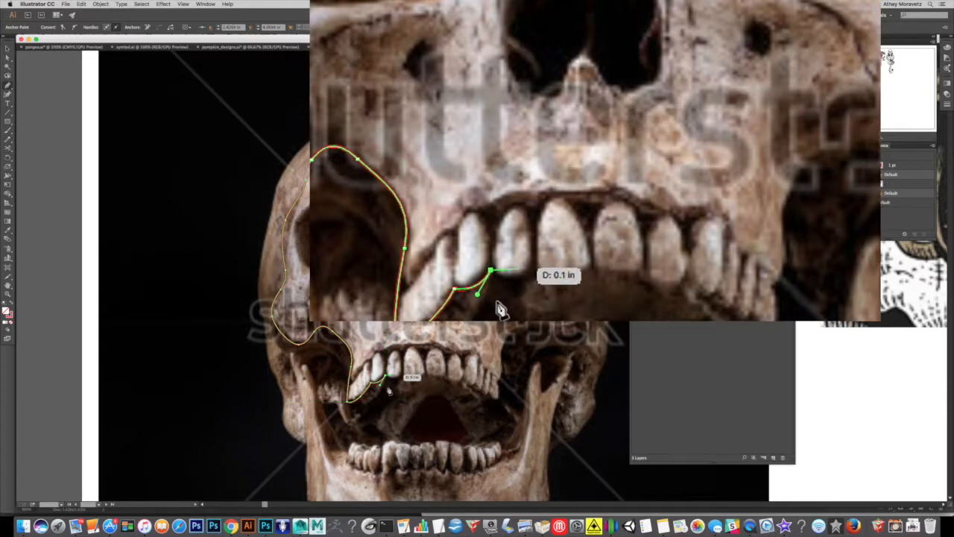
drag(508, 277, 525, 279)
drag(399, 379, 402, 372)
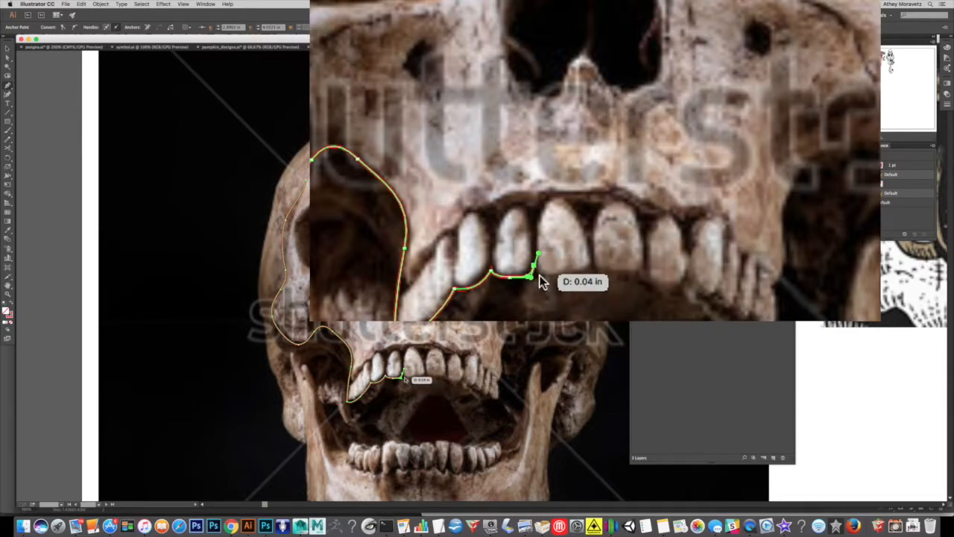
click(403, 375)
drag(416, 377, 426, 377)
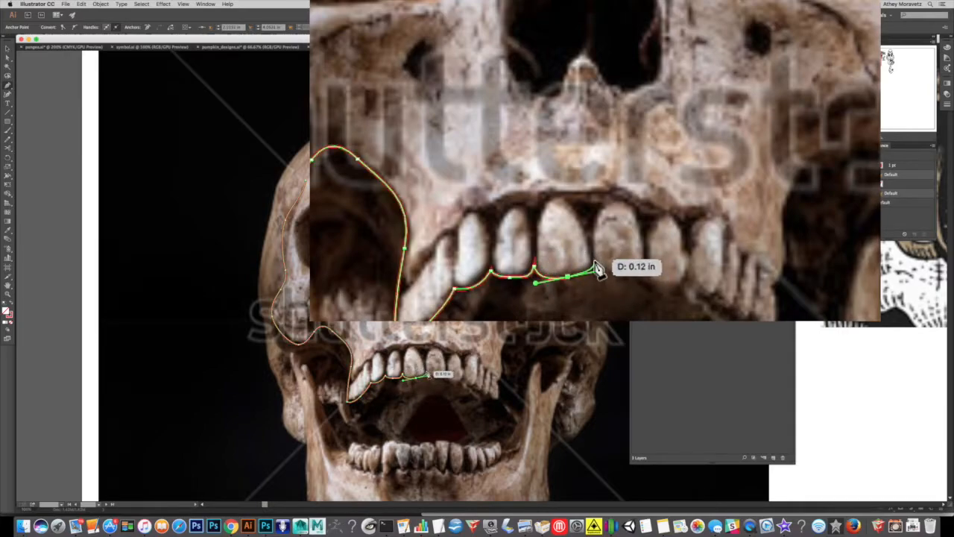
drag(435, 378, 486, 397)
click(487, 397)
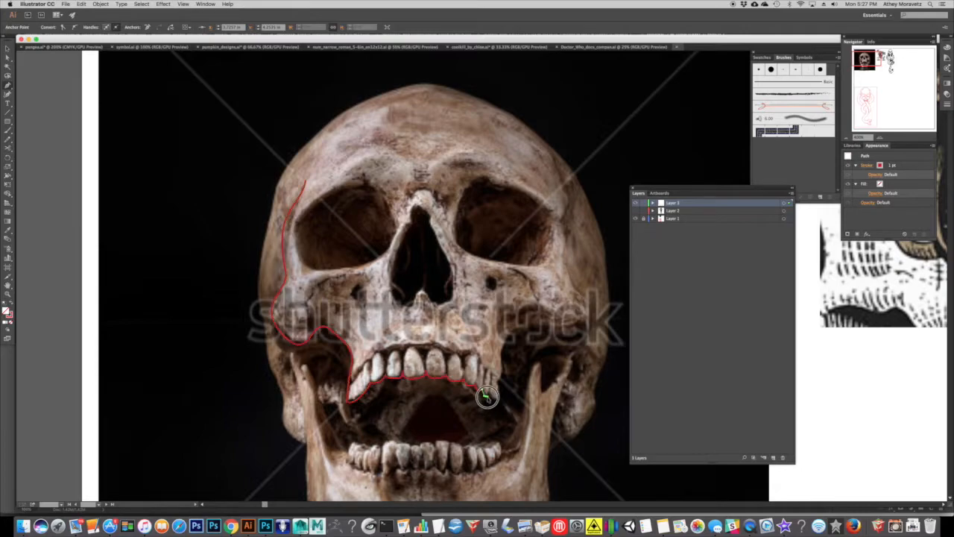
click(496, 401)
Continue the path up from the last molar and along the underside of the right cheekbone.
click(503, 382)
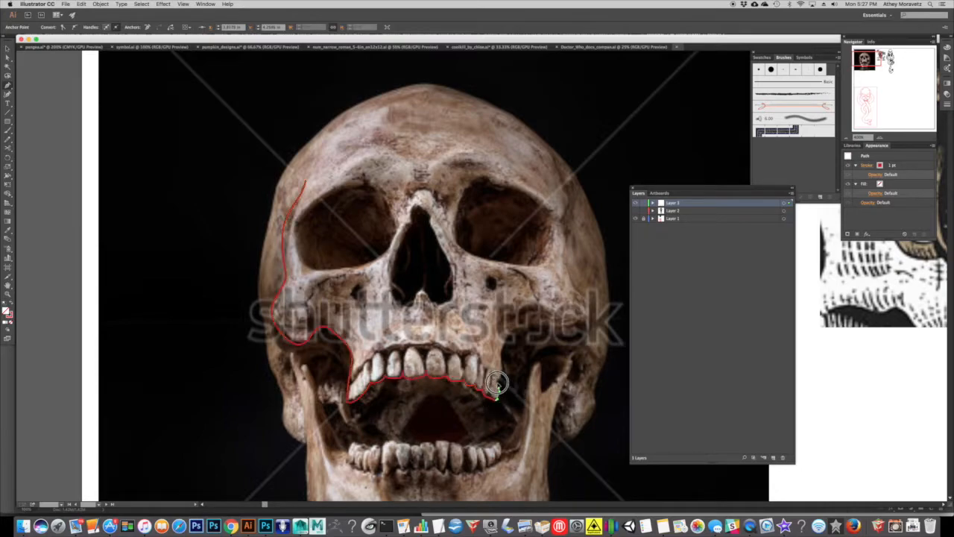
click(506, 365)
click(507, 343)
click(535, 331)
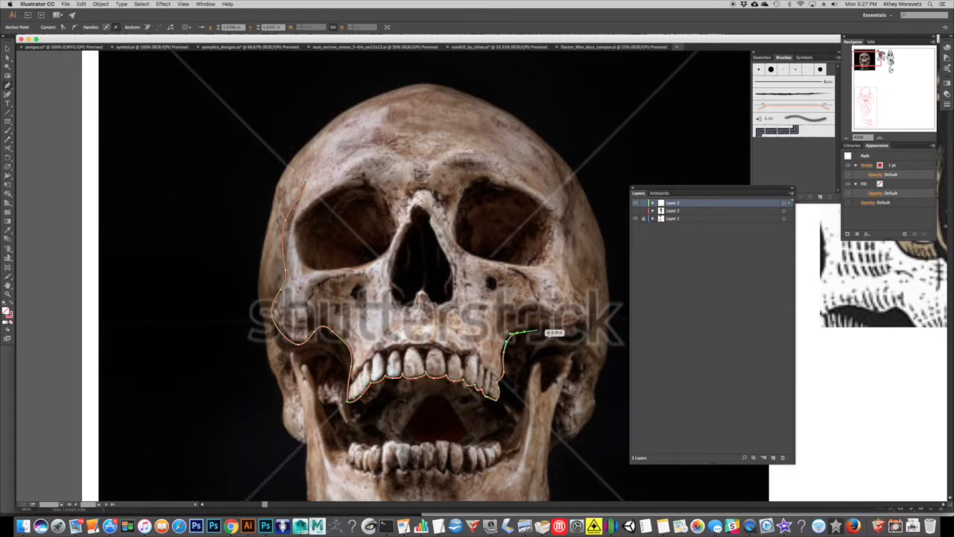
click(553, 334)
click(580, 323)
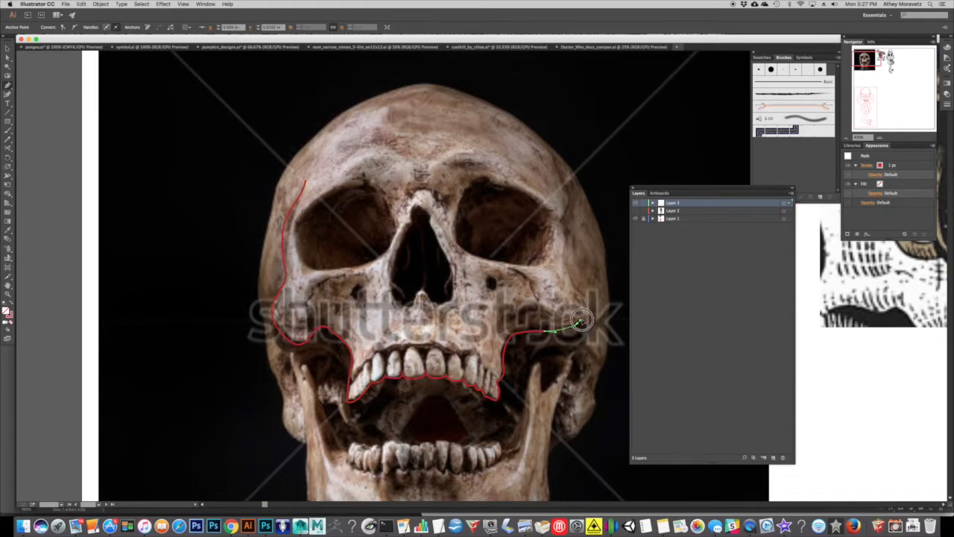
Trace up the right cheekbone and outer eye socket edge to the temple, and end the open path there.
click(572, 280)
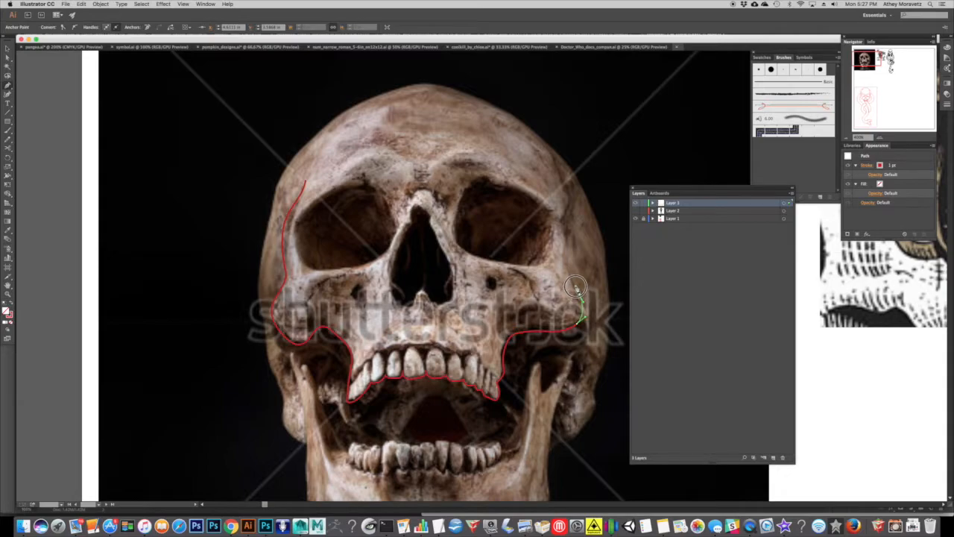
click(562, 237)
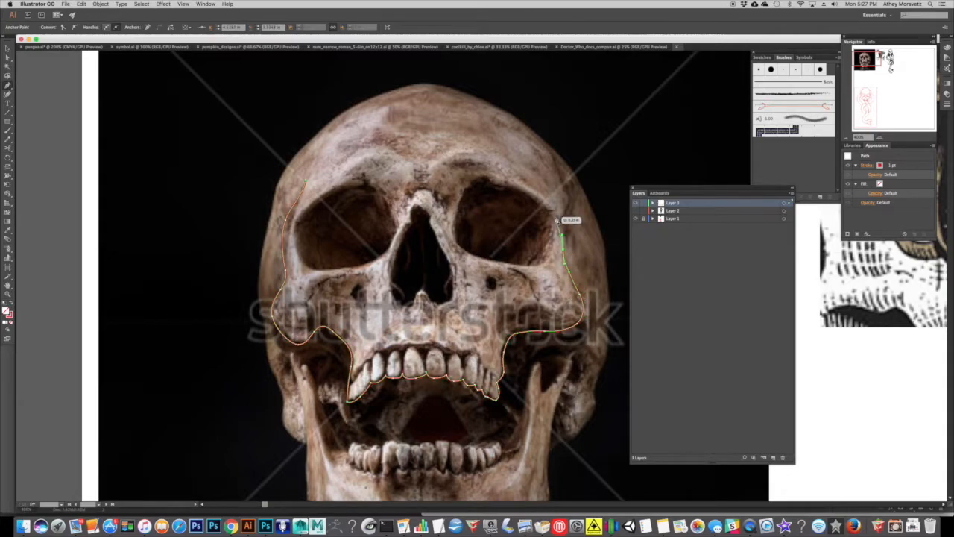
click(562, 222)
drag(573, 202, 557, 173)
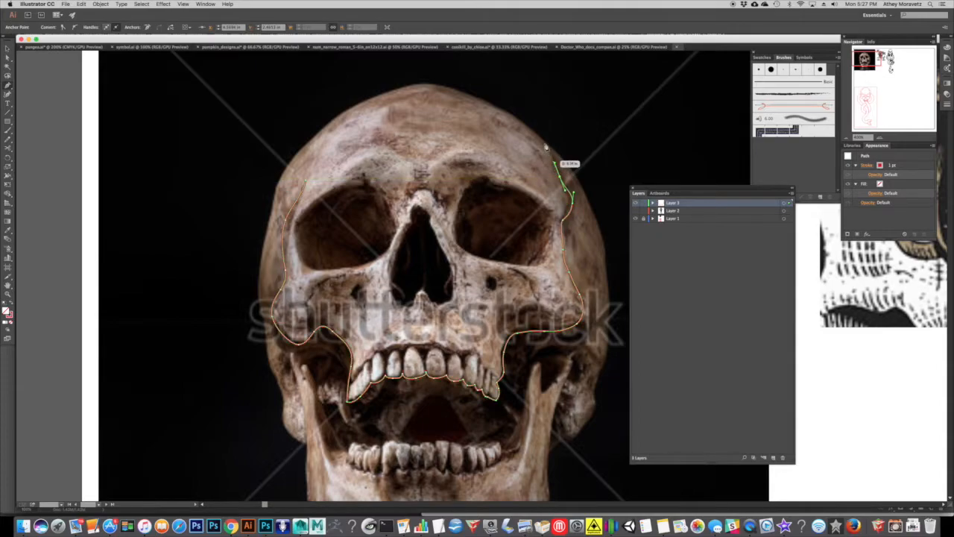
click(553, 159)
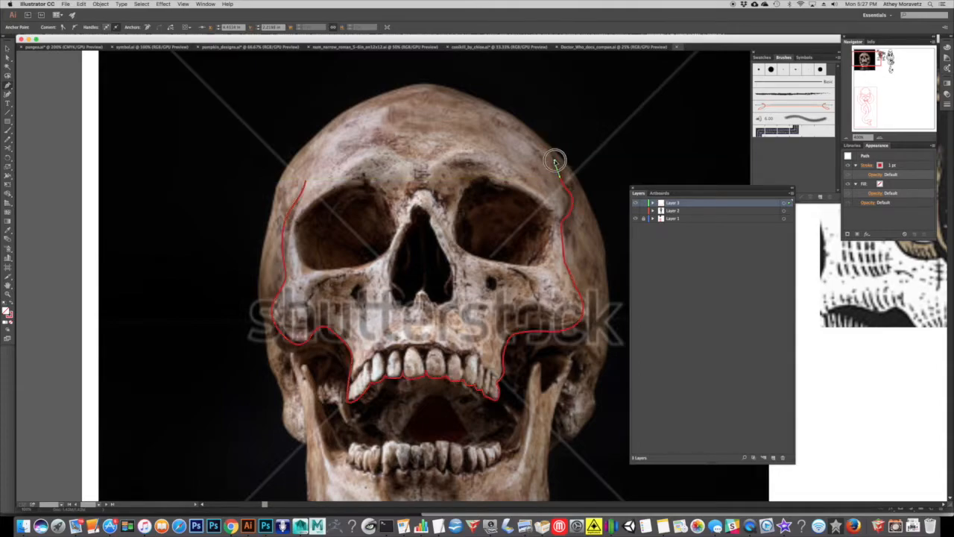
super+click(557, 117)
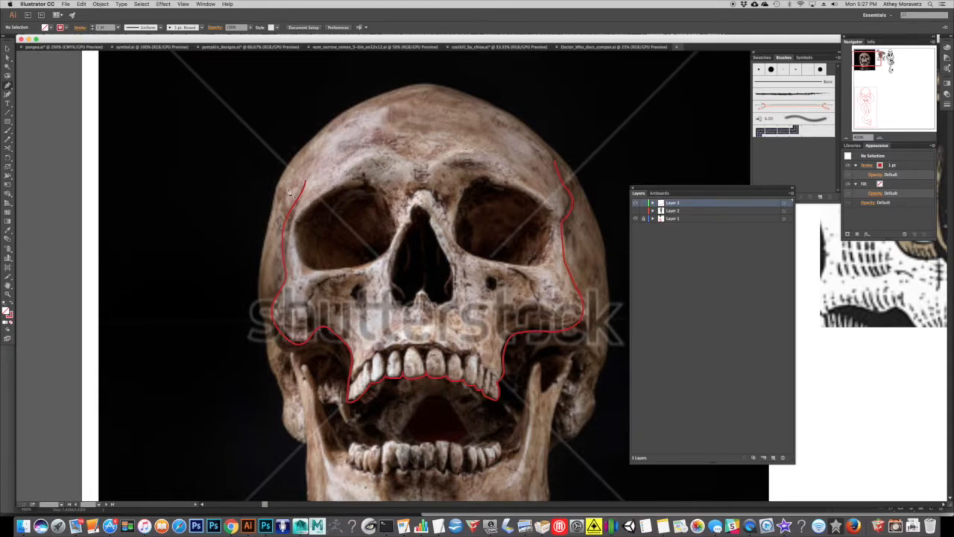
Trace the cranium dome as a separate path from the left temple over the crown to the right cheekbone.
click(846, 137)
drag(421, 276, 34, 335)
mouse_move(355, 229)
mouse_down()
mouse_move(346, 222)
mouse_move(304, 237)
mouse_up()
mouse_move(57, 287)
mouse_down()
mouse_move(343, 249)
mouse_move(447, 206)
mouse_up()
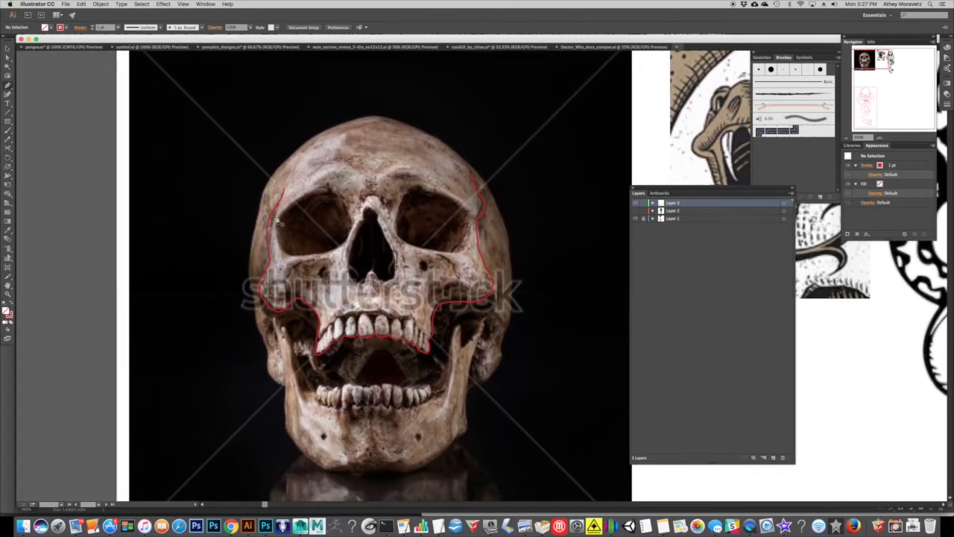
click(882, 137)
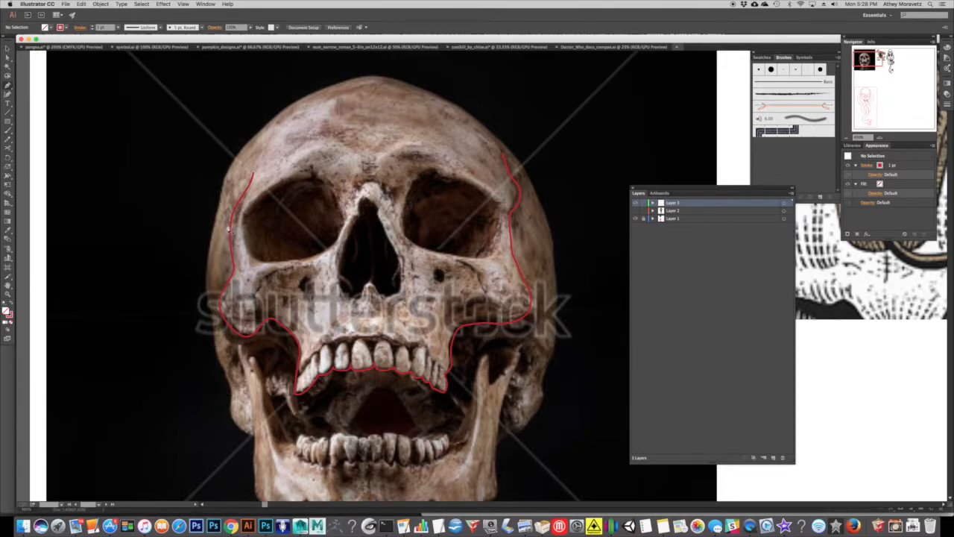
drag(232, 214, 237, 169)
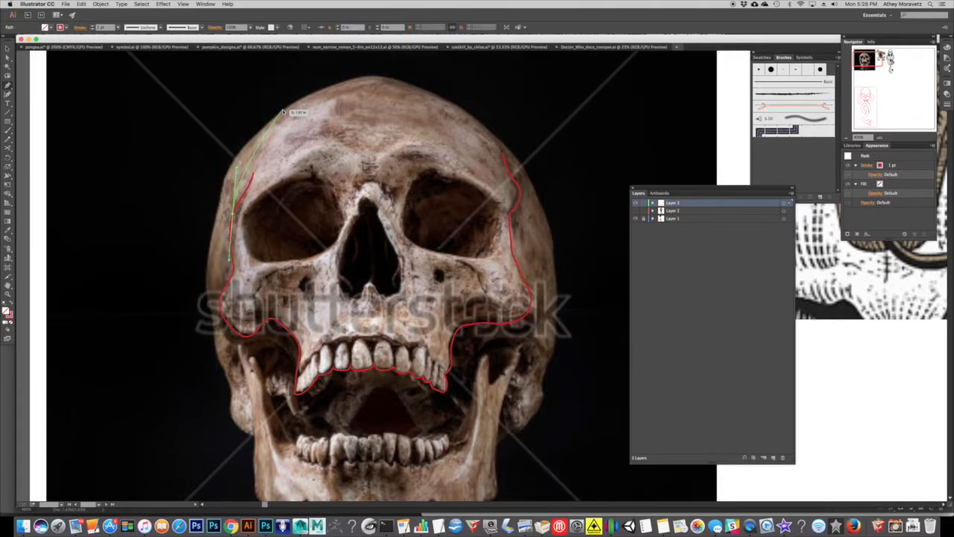
drag(286, 112, 325, 88)
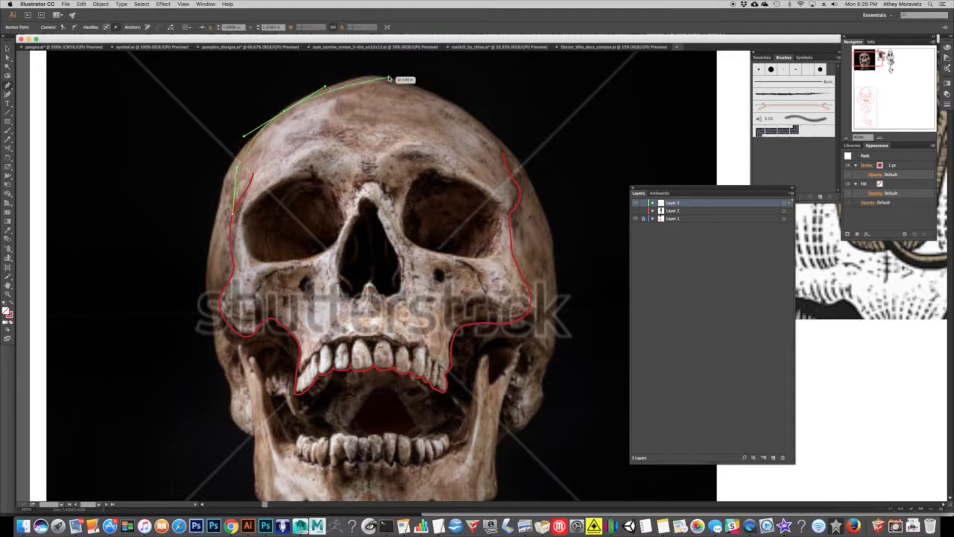
drag(383, 81, 405, 79)
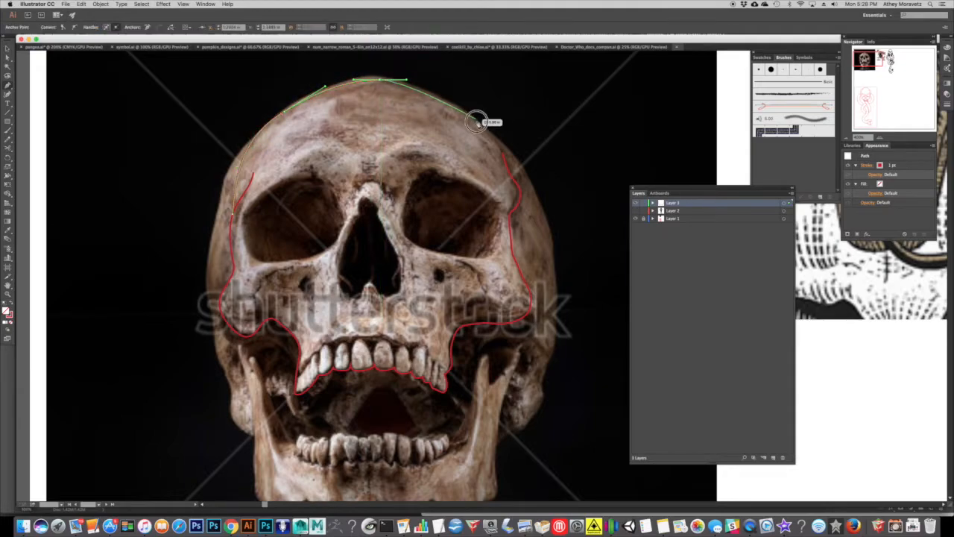
drag(529, 162, 529, 244)
drag(526, 281, 507, 305)
super+click(563, 223)
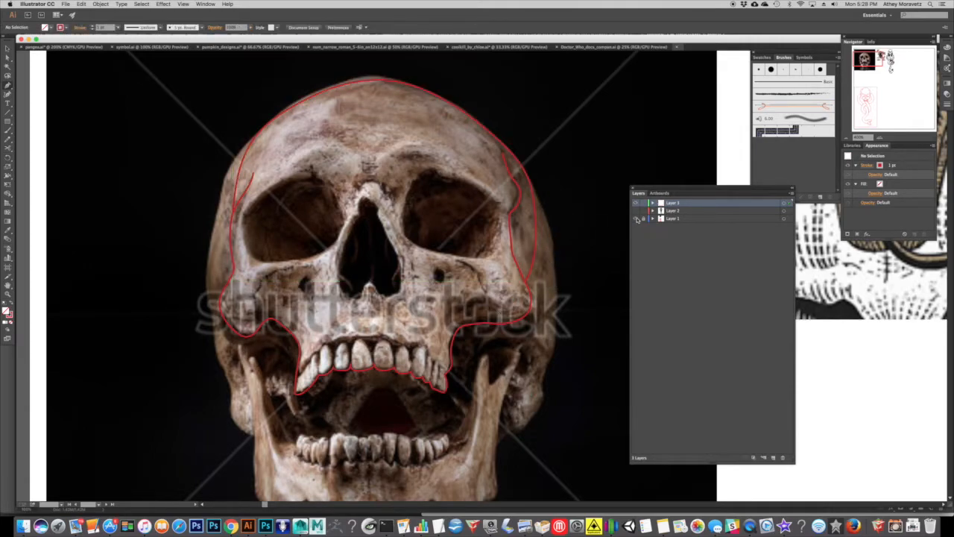
Reshape the cranium outline's upper-right curve with Layer 1 hidden, and show Layer 1 again.
click(636, 218)
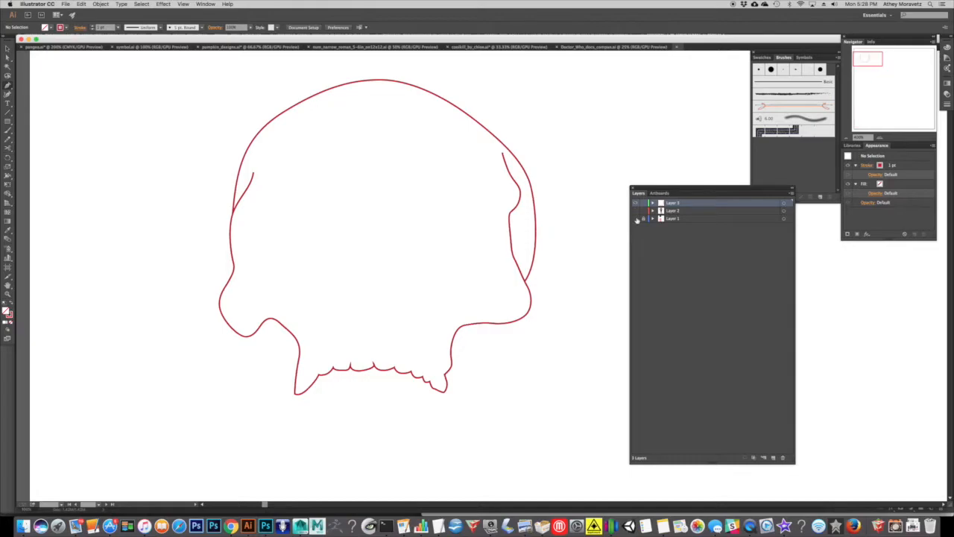
click(636, 218)
click(636, 219)
click(502, 134)
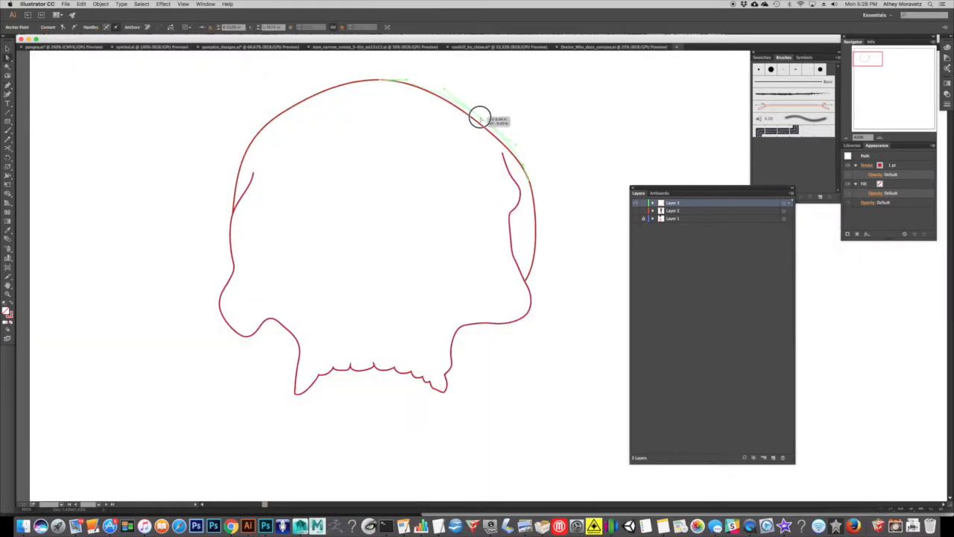
click(547, 121)
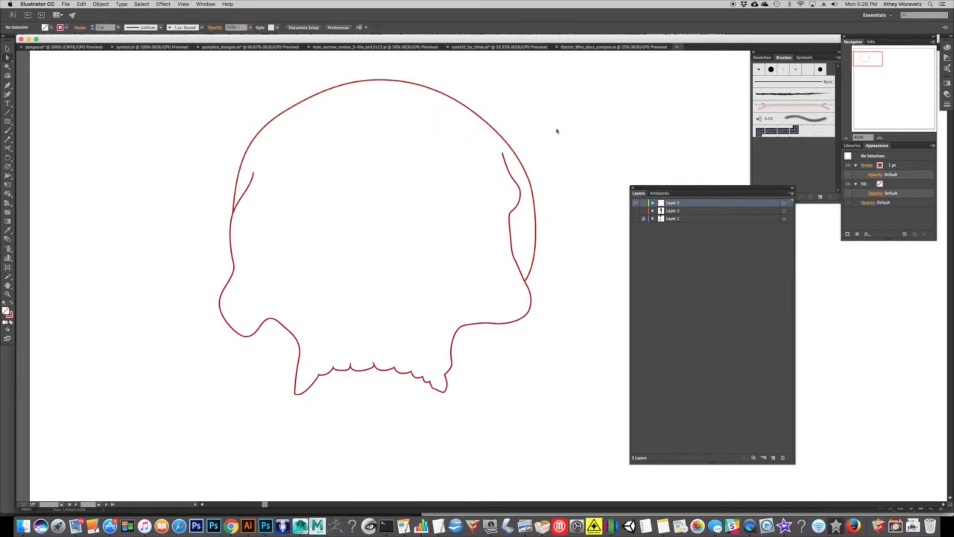
click(636, 219)
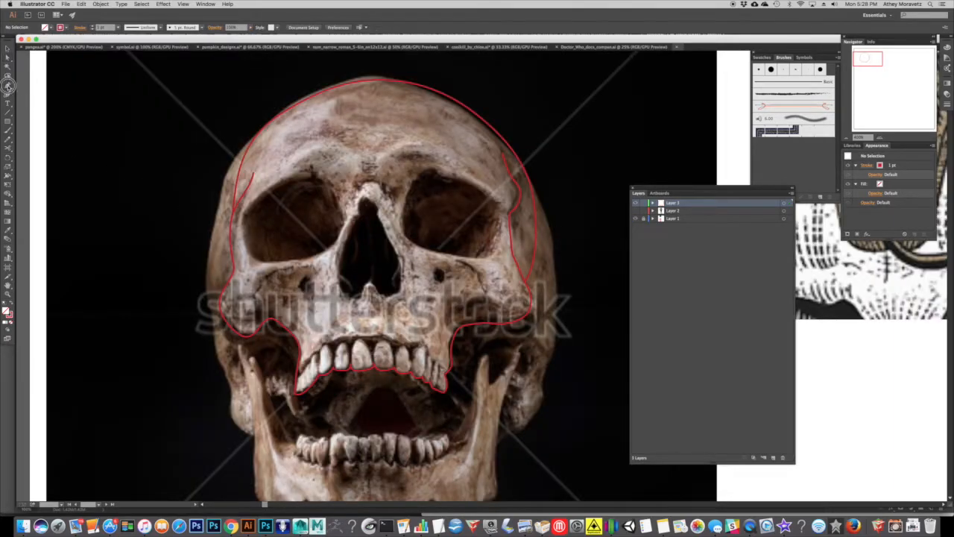
Trace the viewer's left eye socket with the Pen tool and close the path with a smooth curve at its starting anchor.
drag(320, 173, 343, 214)
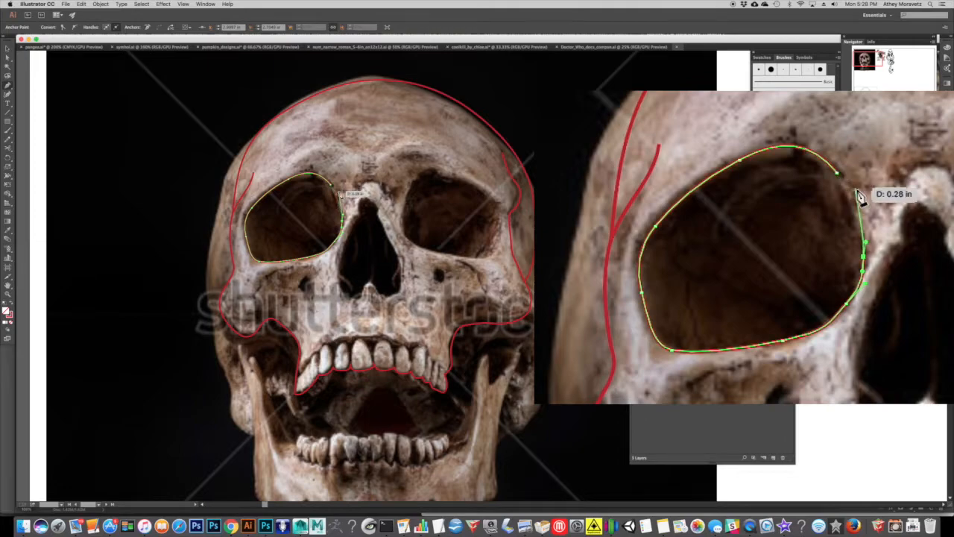
click(331, 184)
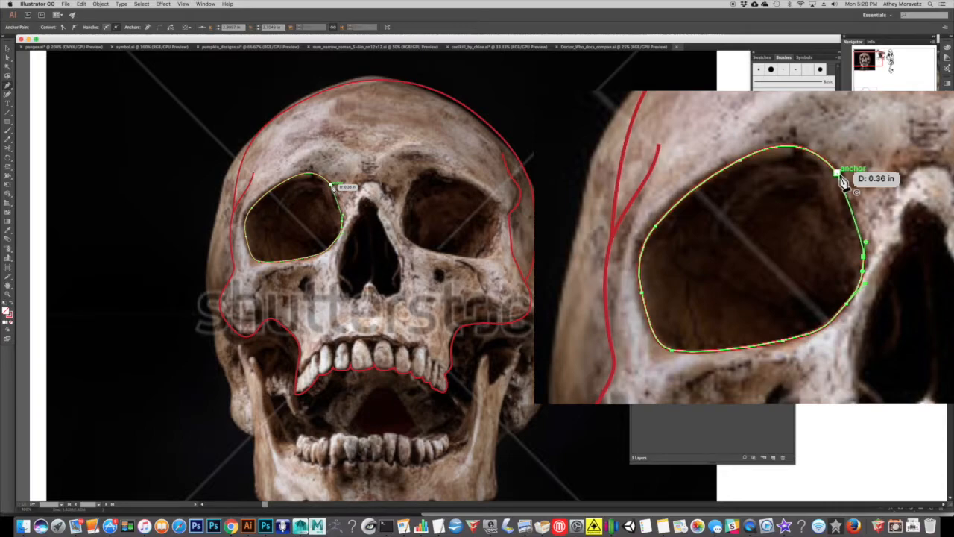
drag(843, 179, 807, 140)
drag(317, 170, 340, 168)
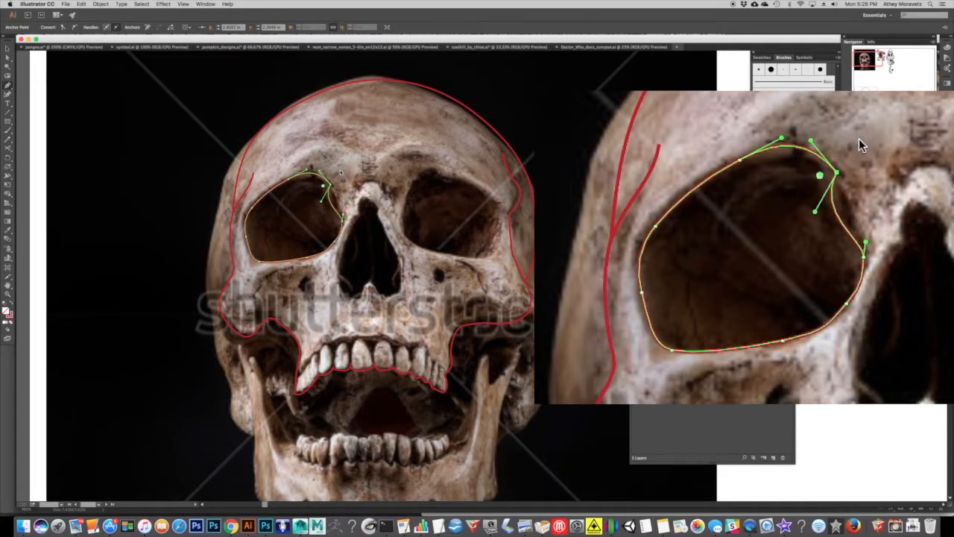
key(super+z)
drag(334, 186, 317, 167)
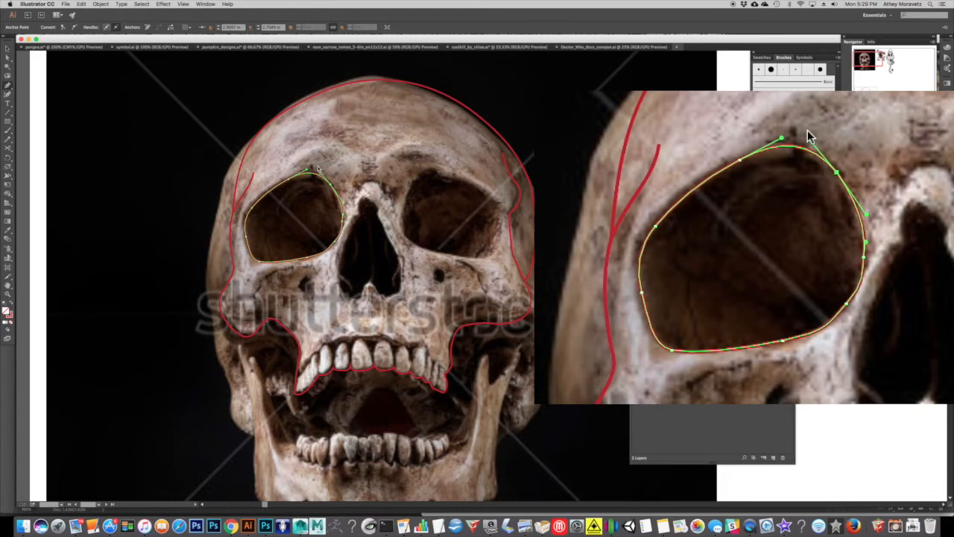
Trace the nasal cavity as a closed path, including the notch at its base, and deselect it.
drag(382, 220, 353, 226)
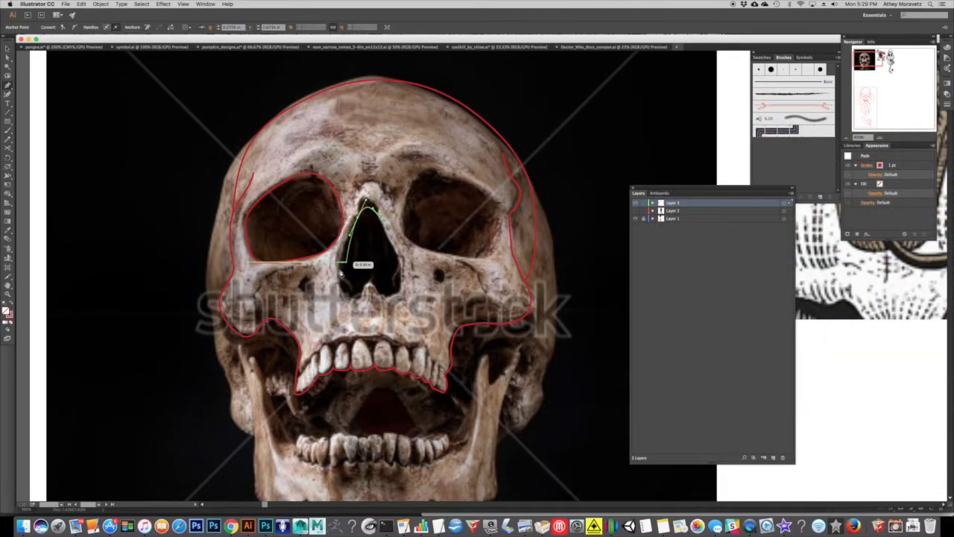
drag(343, 288, 400, 264)
drag(383, 220, 373, 202)
super+click(383, 181)
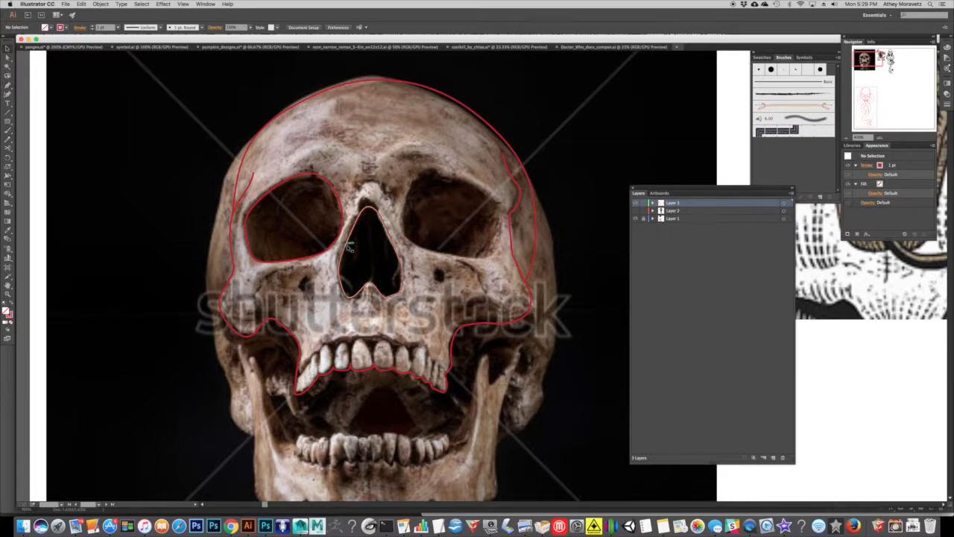
Copy the left eye socket outline and paste a duplicate of it.
super+click(306, 176)
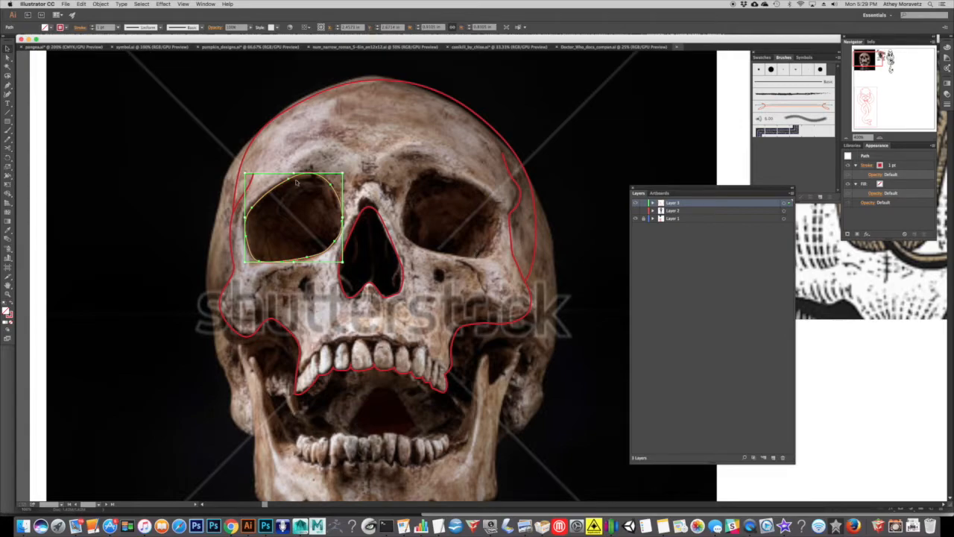
key(super+c)
key(super+v)
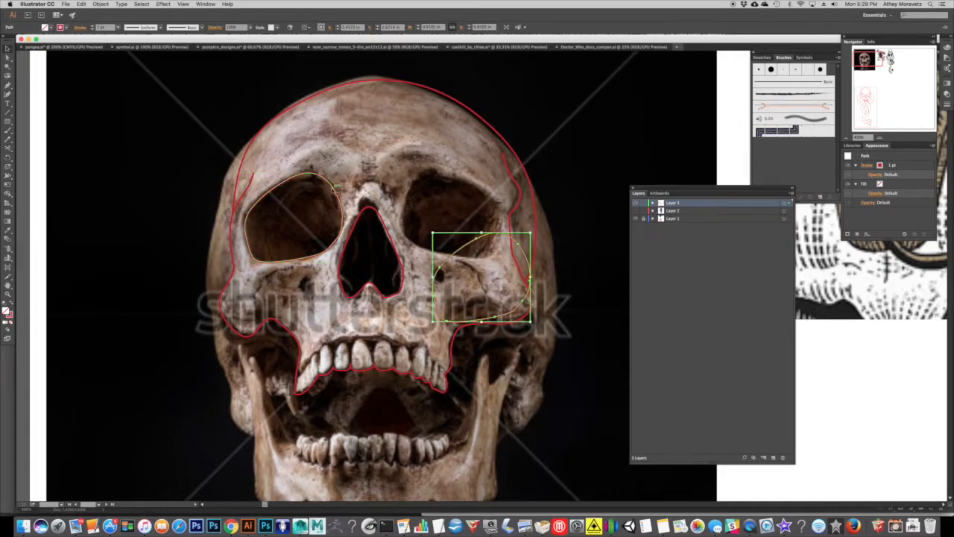
Move the duplicate eye socket outline over the viewer's right socket, reflect it across the vertical axis, and deselect it.
drag(477, 243, 446, 177)
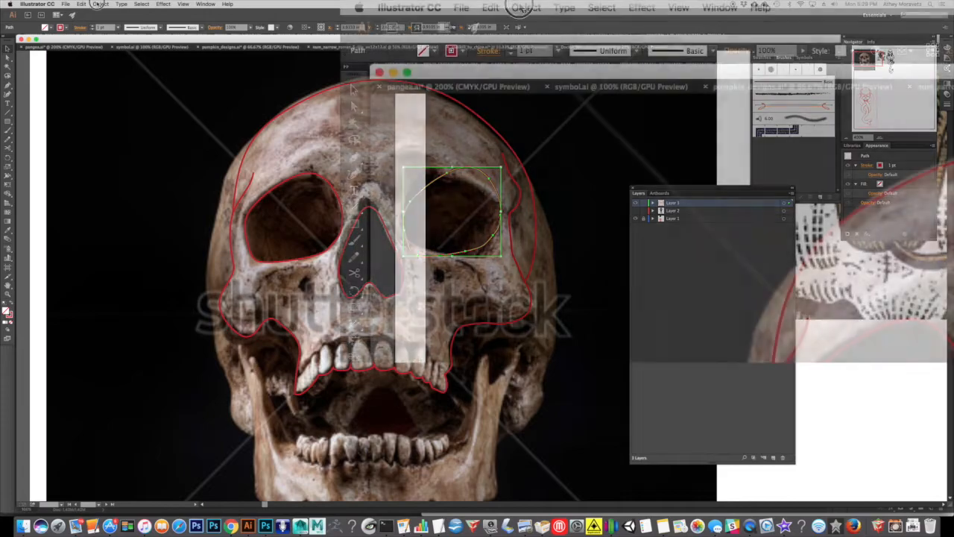
click(101, 4)
mouse_move(111, 13)
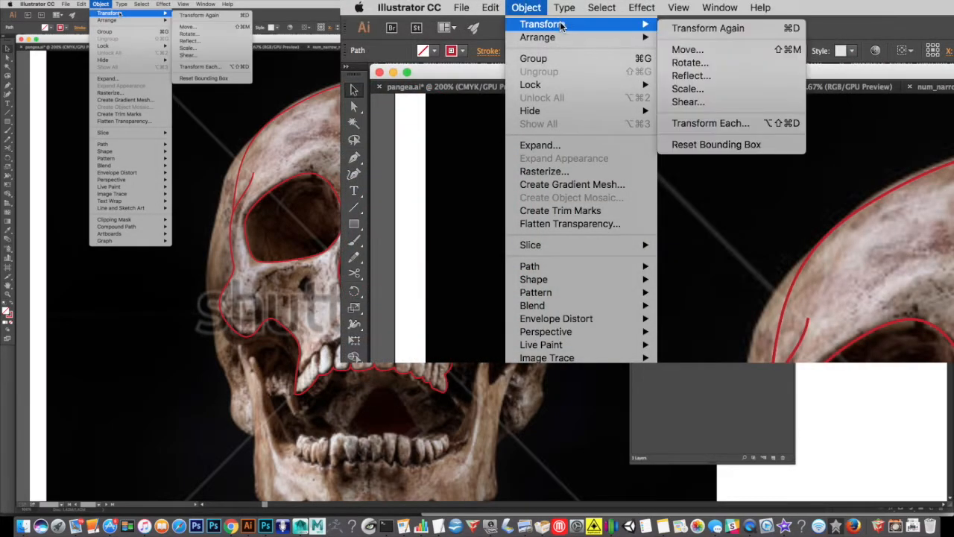
click(725, 76)
drag(503, 85, 889, 179)
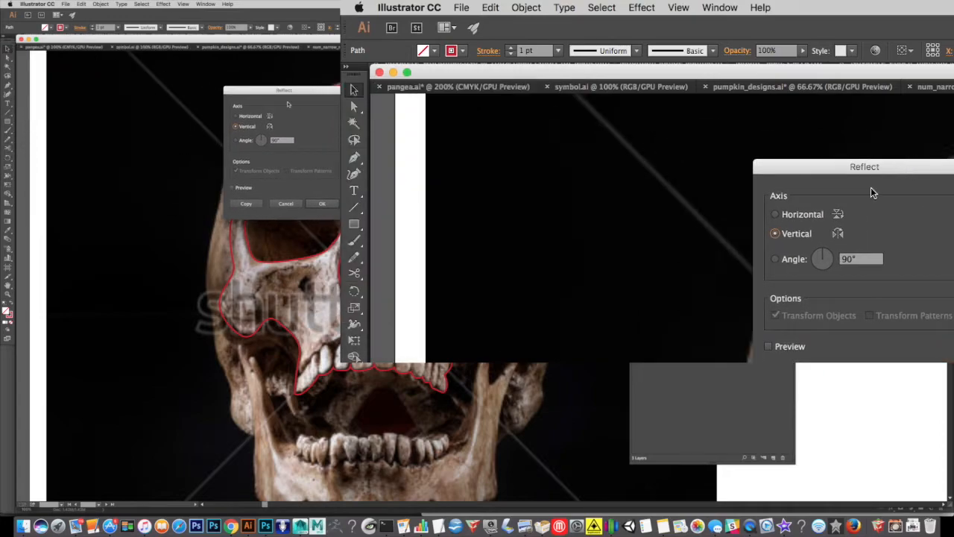
click(790, 235)
click(323, 204)
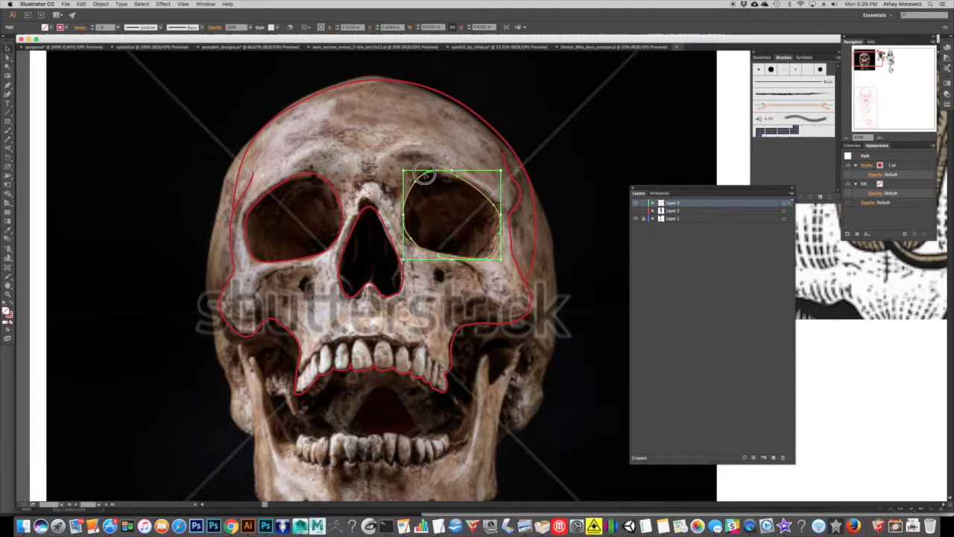
click(524, 157)
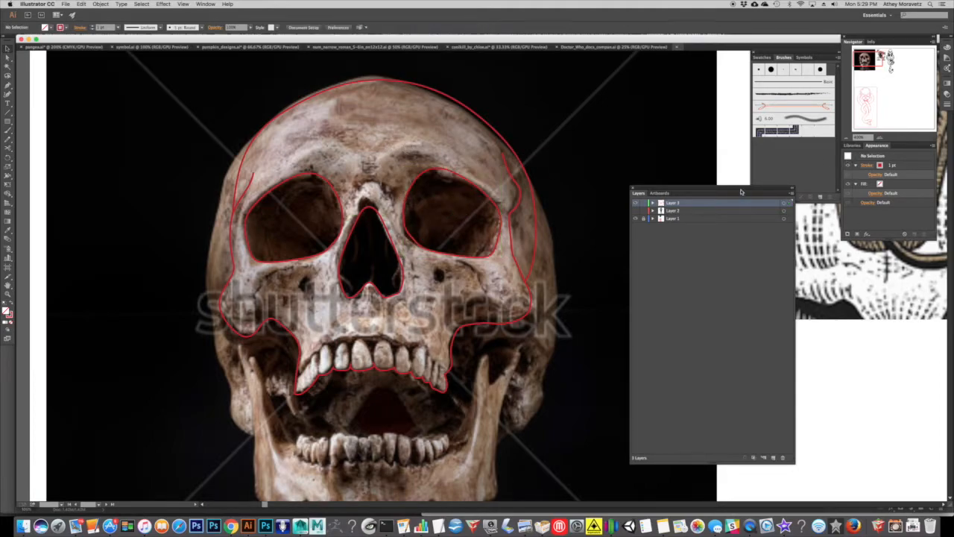
Hide Layer 1 and smooth the upper-right curve of the cranium outline by adjusting its anchor points.
drag(741, 193, 741, 188)
click(638, 214)
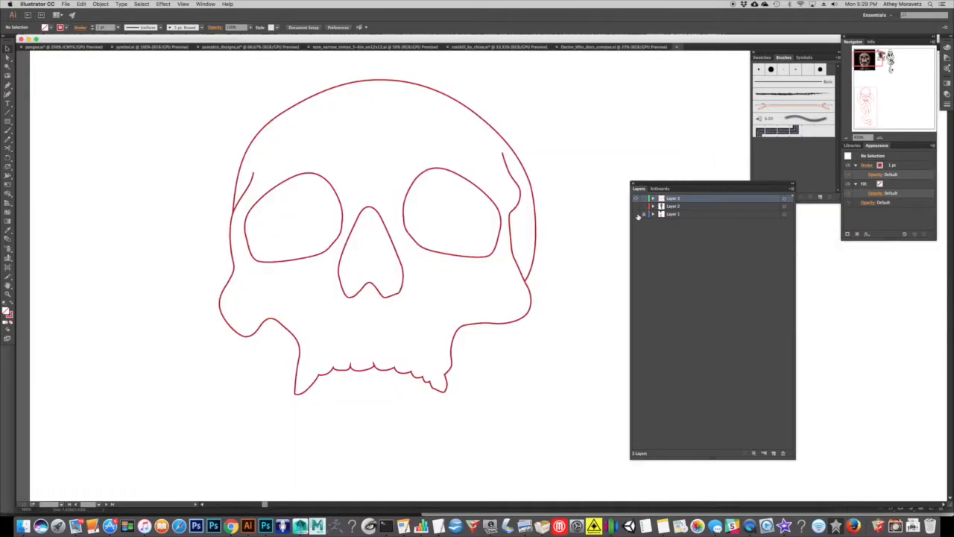
click(848, 138)
click(848, 138)
drag(549, 161, 531, 134)
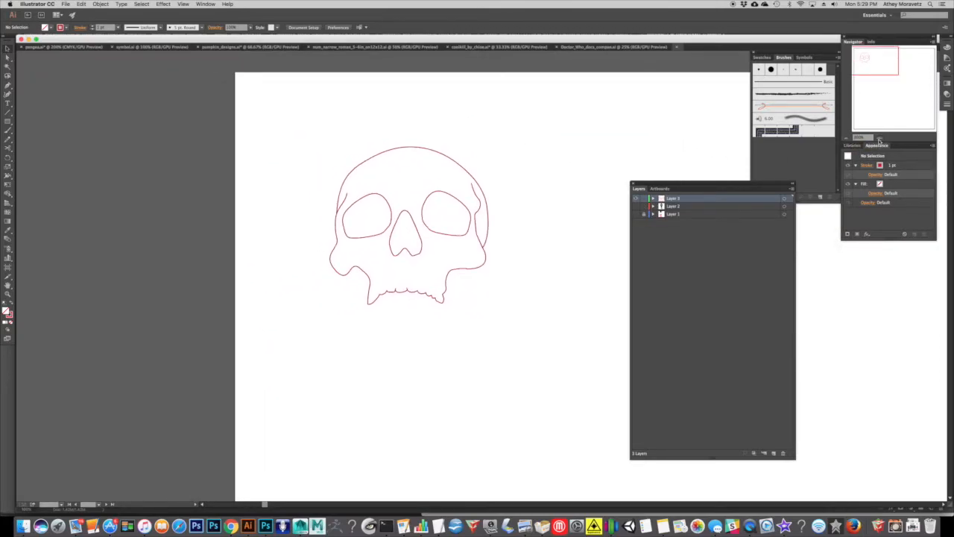
double_click(880, 138)
drag(440, 97, 473, 151)
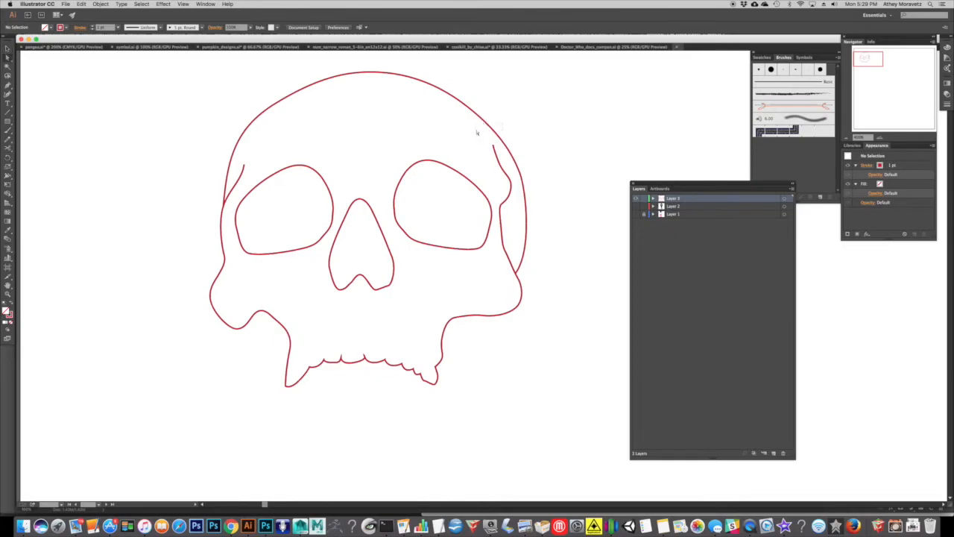
click(523, 165)
drag(520, 171, 512, 159)
drag(468, 107, 469, 104)
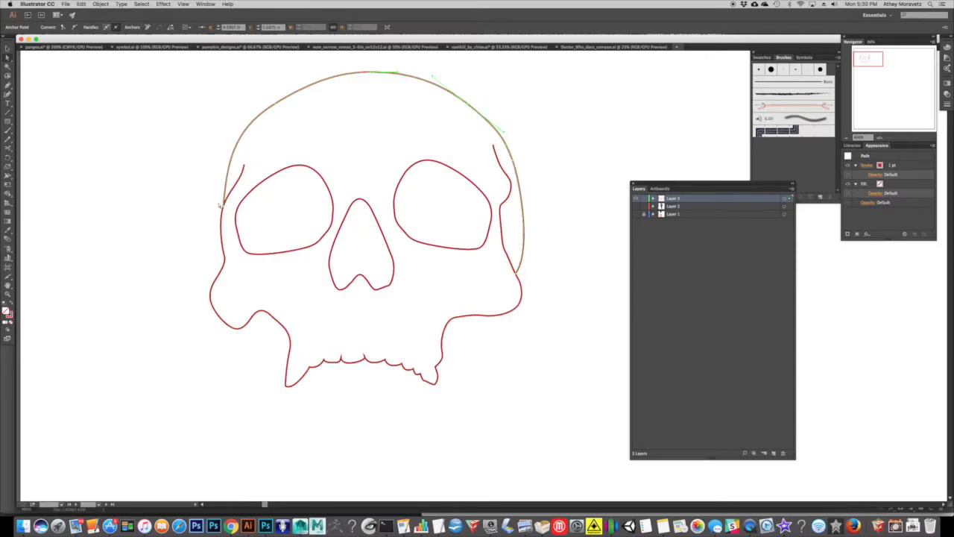
With Layer 1 shown again, draw four separate vertical divider lines between the viewer's left and central upper teeth with the Pen tool.
click(636, 214)
scroll(335, 171, down, 1)
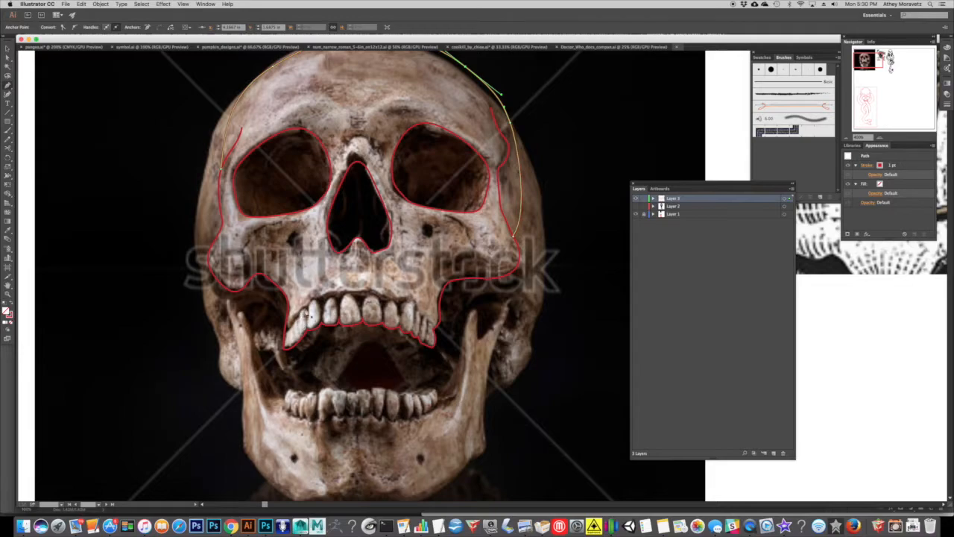
click(310, 324)
key(super+shift+a)
click(323, 321)
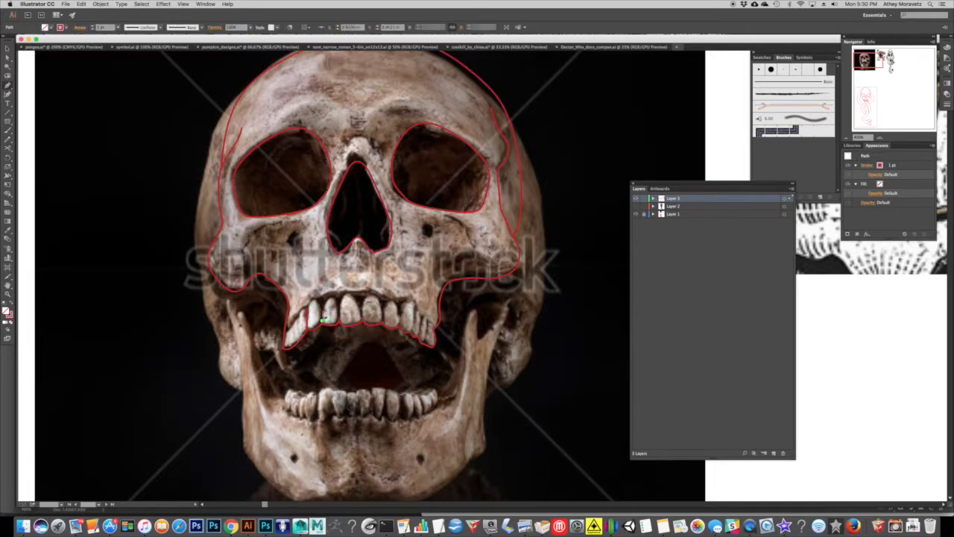
click(322, 299)
key(super+shift+a)
click(340, 322)
click(339, 299)
key(super+shift+a)
click(362, 323)
click(363, 298)
key(super+shift+a)
click(636, 215)
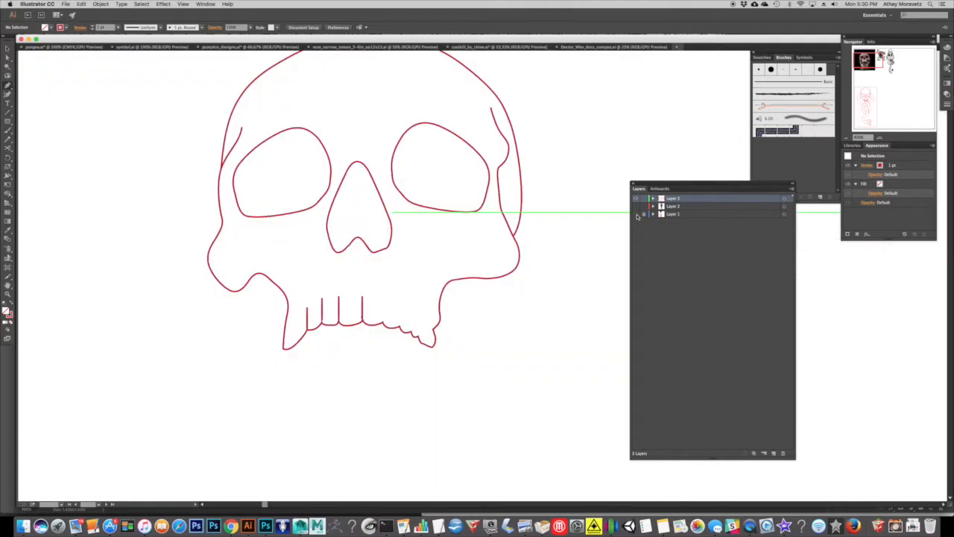
click(636, 214)
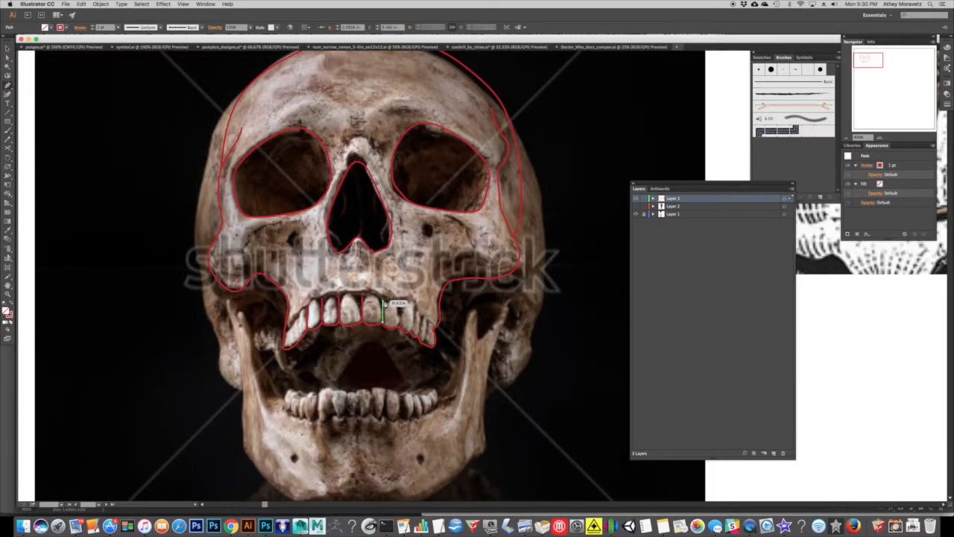
Draw the remaining divider lines between the viewer's right upper teeth, plus a short one at the far-left tooth.
click(400, 328)
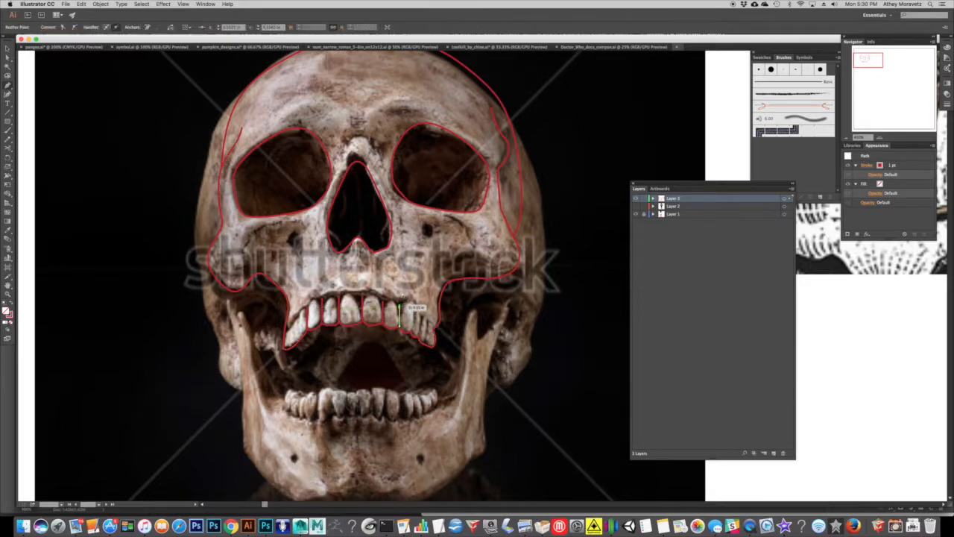
click(411, 333)
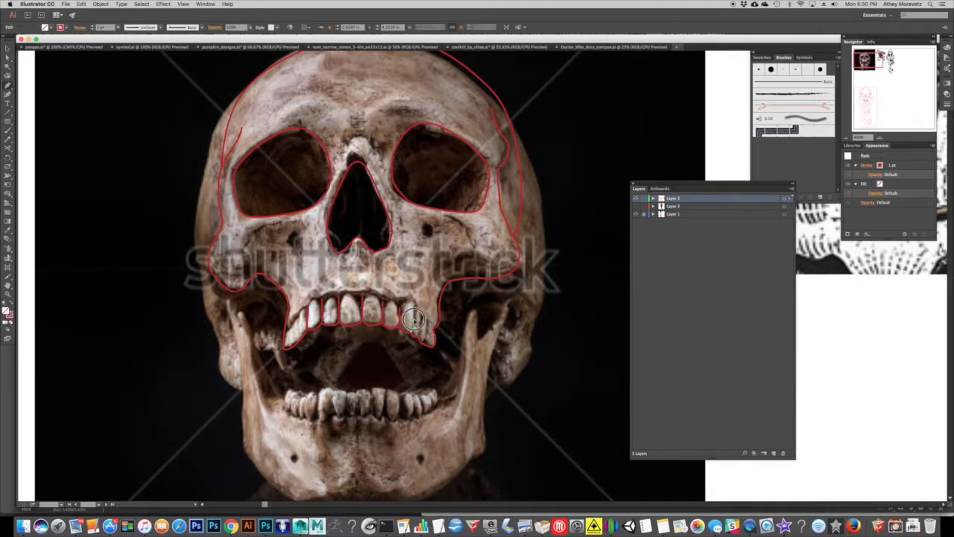
key(super+shift+a)
click(419, 336)
click(421, 325)
key(super+shift+a)
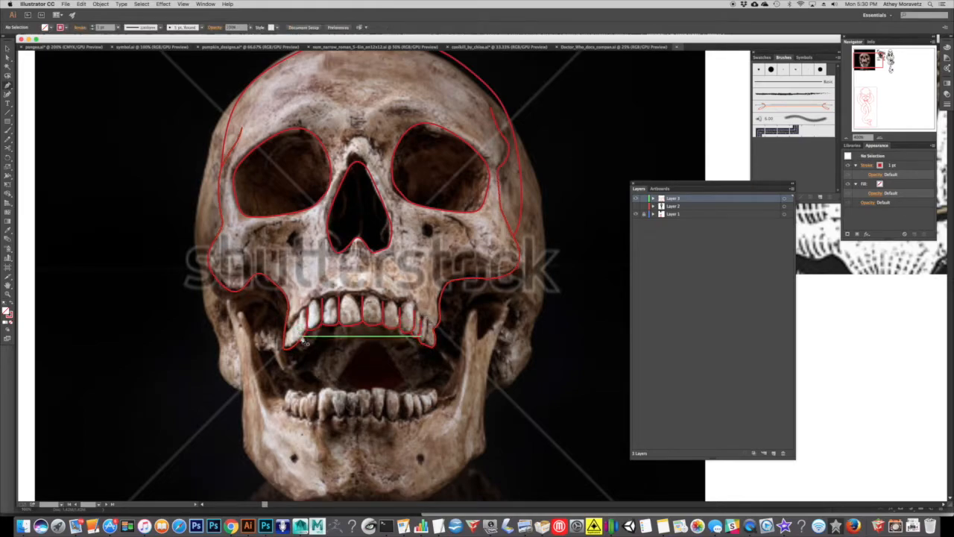
click(297, 324)
key(super+shift+a)
Hide Layer 1 and inspect the skull line art on its own at a reduced zoom.
click(637, 215)
key(super+minus)
key(super+minus)
key(super+minus)
drag(436, 201, 377, 165)
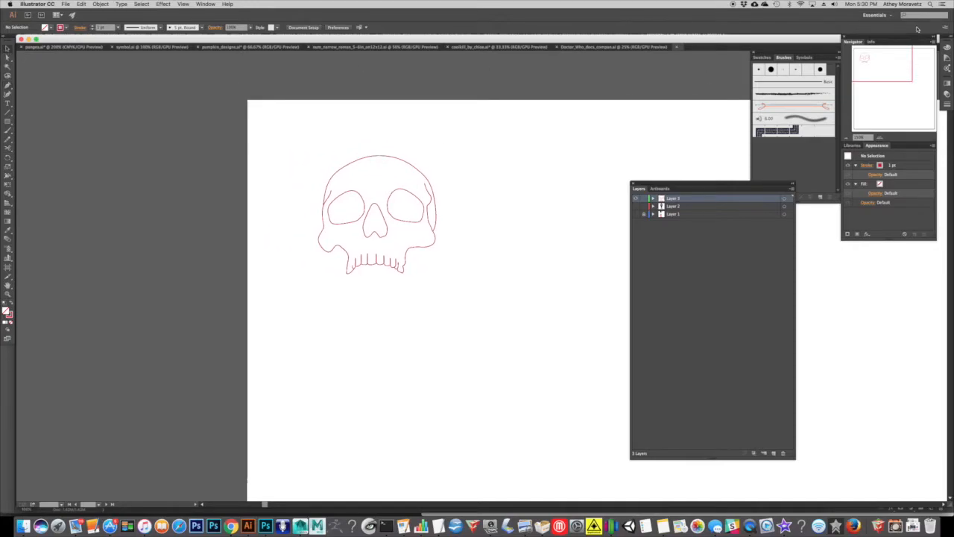
Float the Navigator panel near the skull drawing and use it to zoom the view in and out.
drag(893, 37, 505, 182)
click(515, 280)
click(480, 279)
click(480, 279)
click(513, 280)
click(513, 279)
click(480, 280)
drag(495, 207, 490, 152)
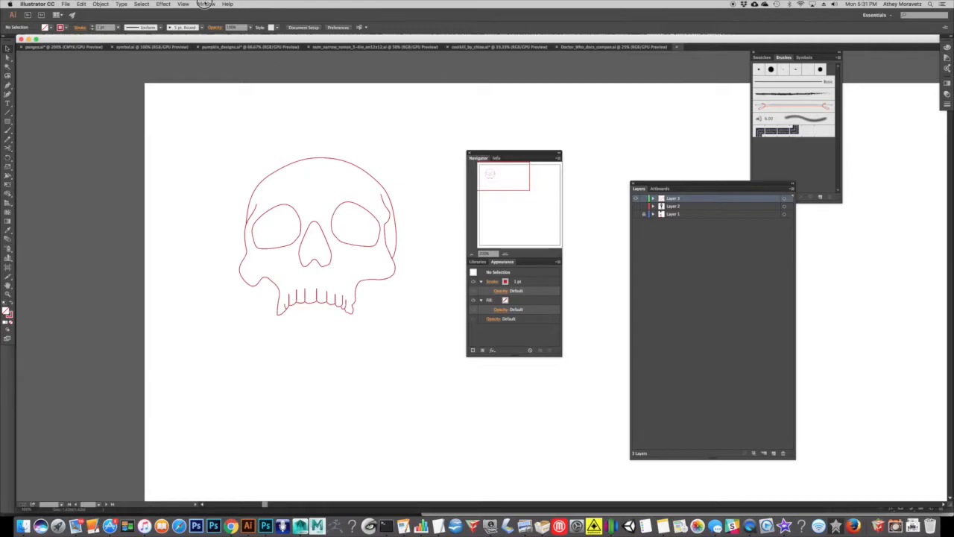
Look up Navigator among the available windows, and reposition the Navigator and Layers panels away from the artwork.
click(206, 3)
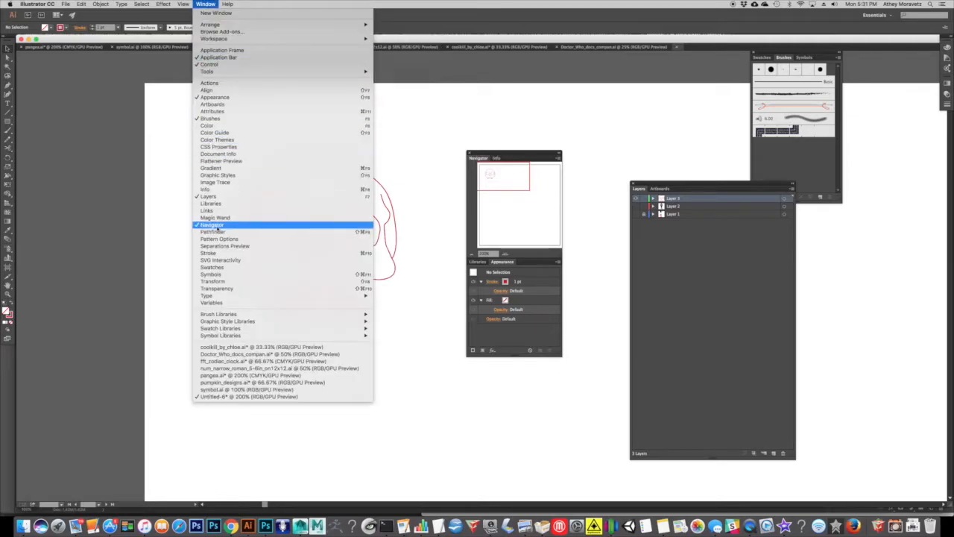
click(496, 157)
drag(510, 152, 876, 56)
drag(666, 181, 721, 209)
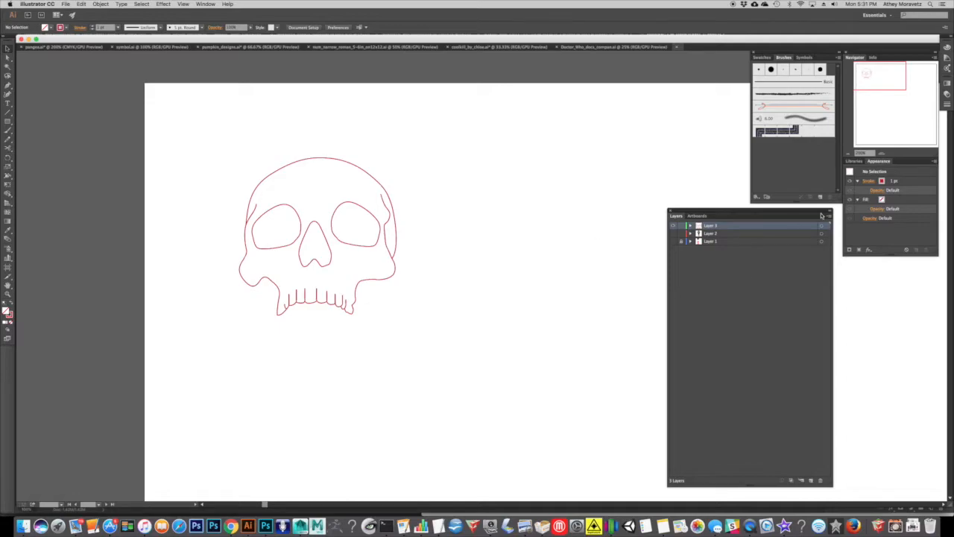
Show Layer 1, select all the traced skull paths, and place a duplicate of them below the snake head reference.
click(673, 242)
drag(517, 159, 341, 165)
drag(439, 193, 454, 206)
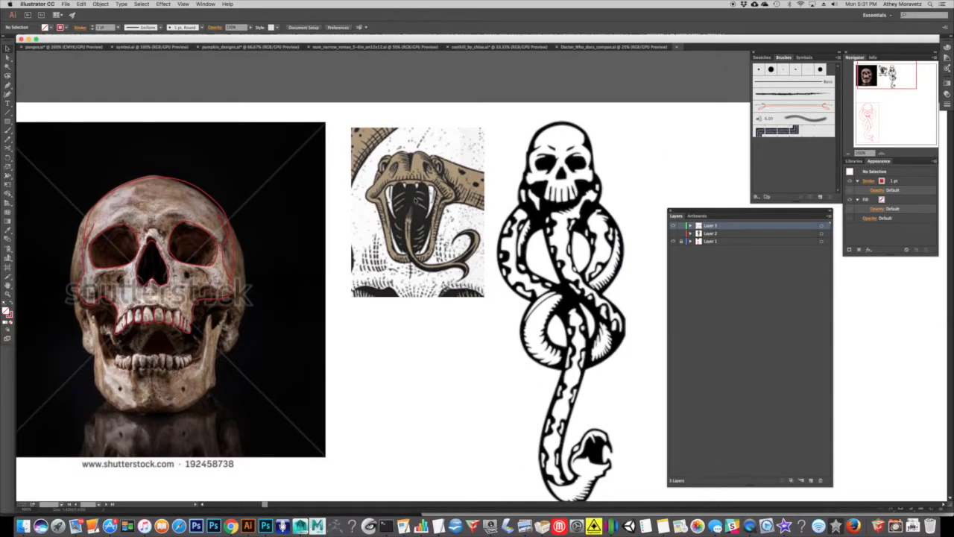
click(883, 155)
drag(127, 276, 402, 256)
drag(323, 268, 345, 293)
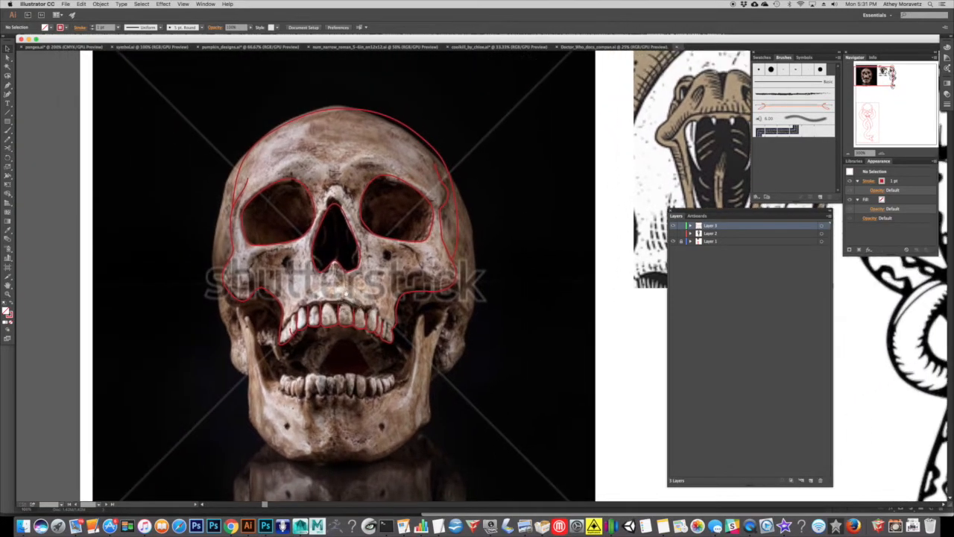
scroll(447, 336, down, 2)
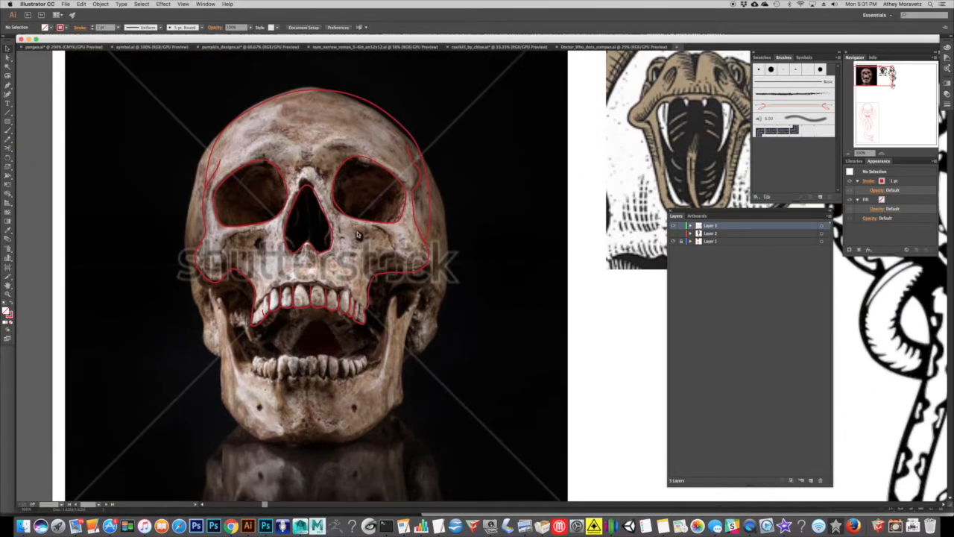
drag(459, 352, 176, 91)
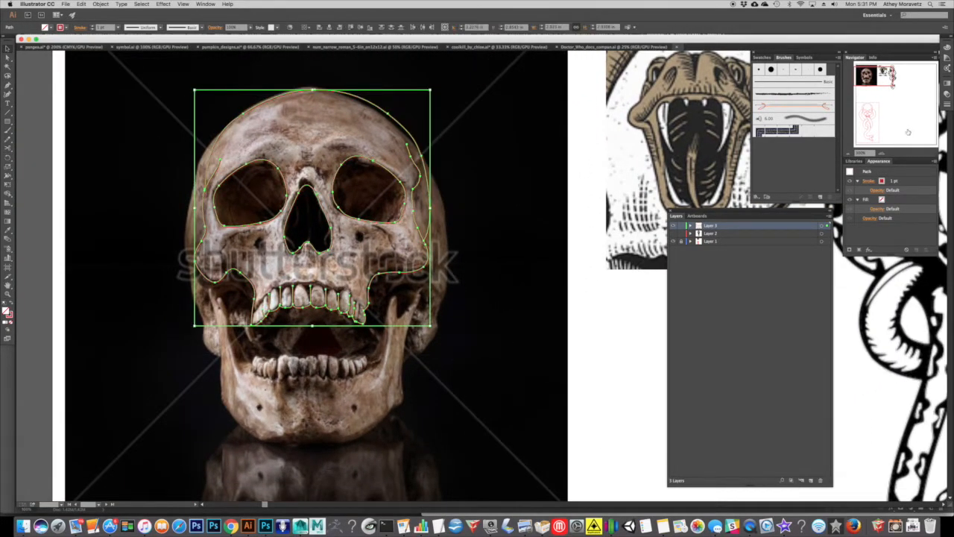
click(848, 154)
drag(470, 239, 526, 298)
scroll(510, 295, down, 1)
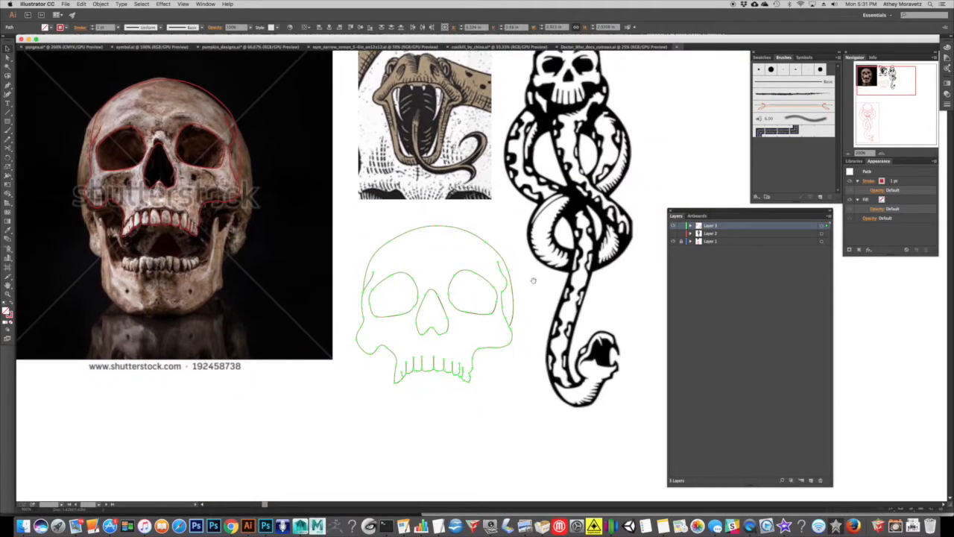
Select the vertical tooth divider lines on the duplicated skull.
drag(882, 152, 917, 141)
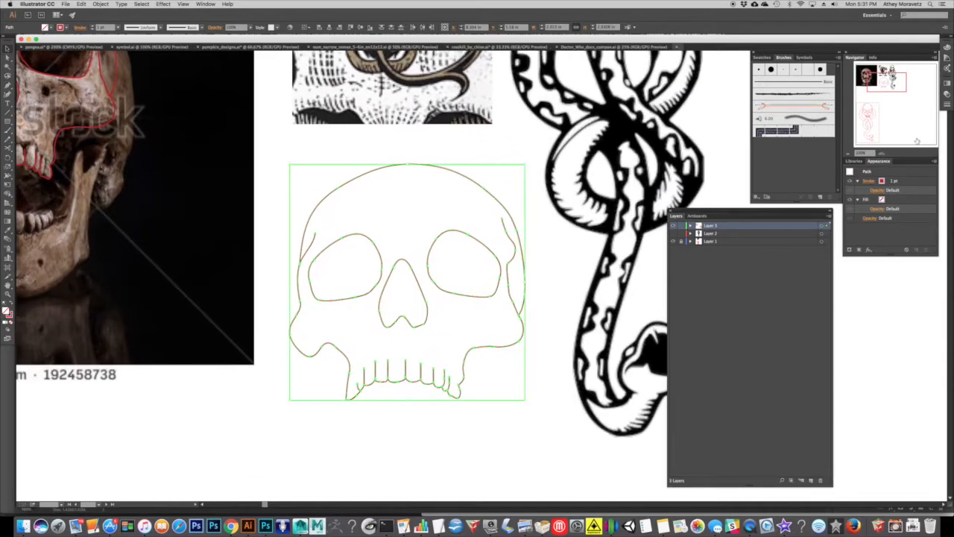
click(881, 155)
scroll(383, 278, down, 2)
click(350, 339)
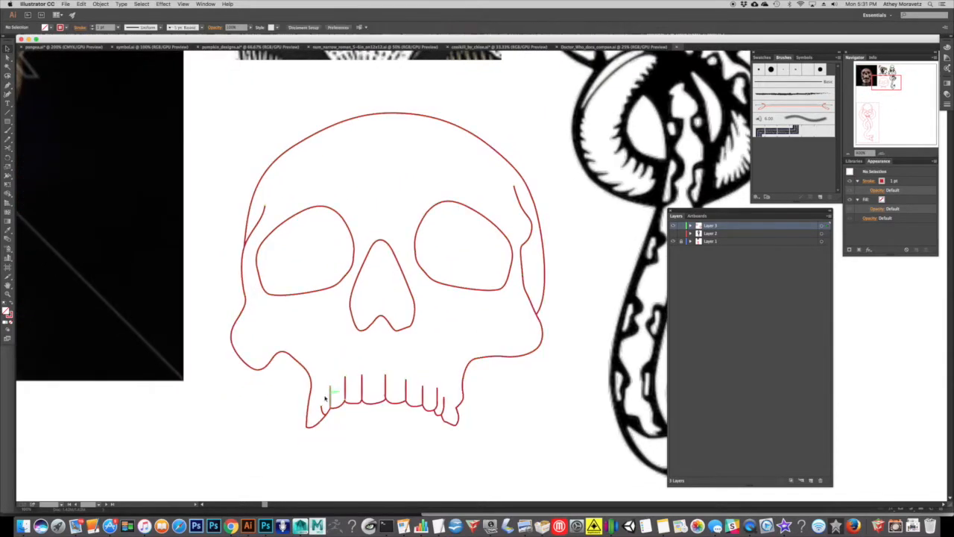
drag(321, 409, 437, 396)
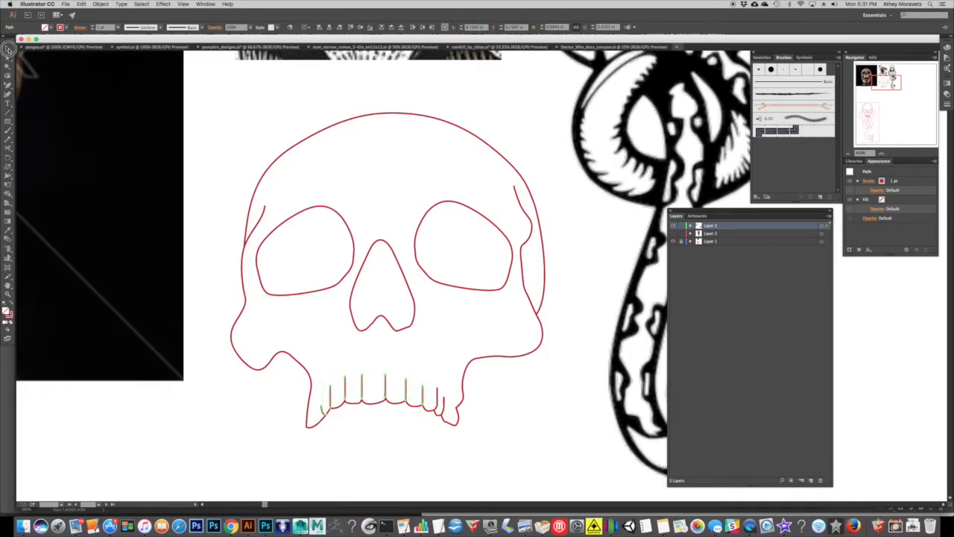
Make another duplicate of the traced skull below the reference photo and delete that copy.
click(848, 155)
drag(321, 175, 451, 217)
drag(417, 281, 144, 100)
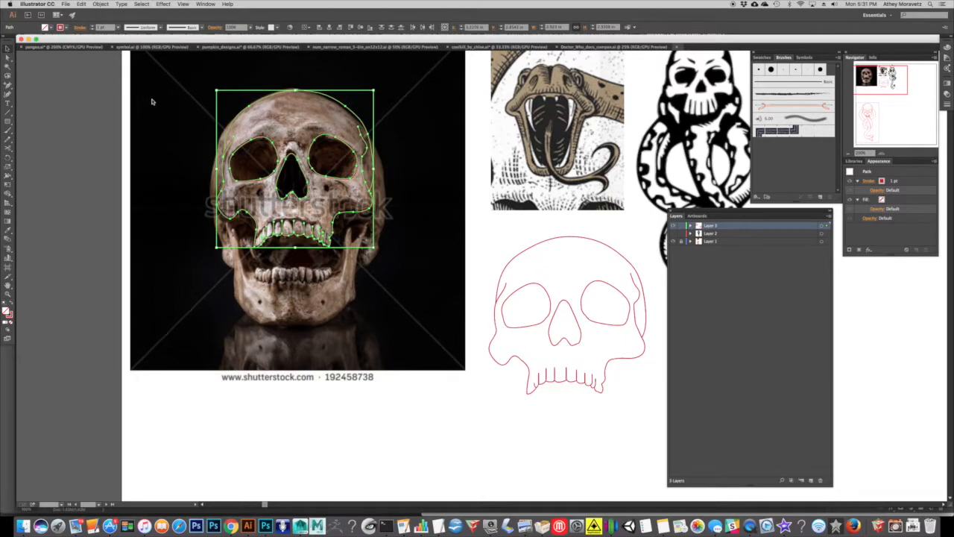
drag(264, 156, 189, 135)
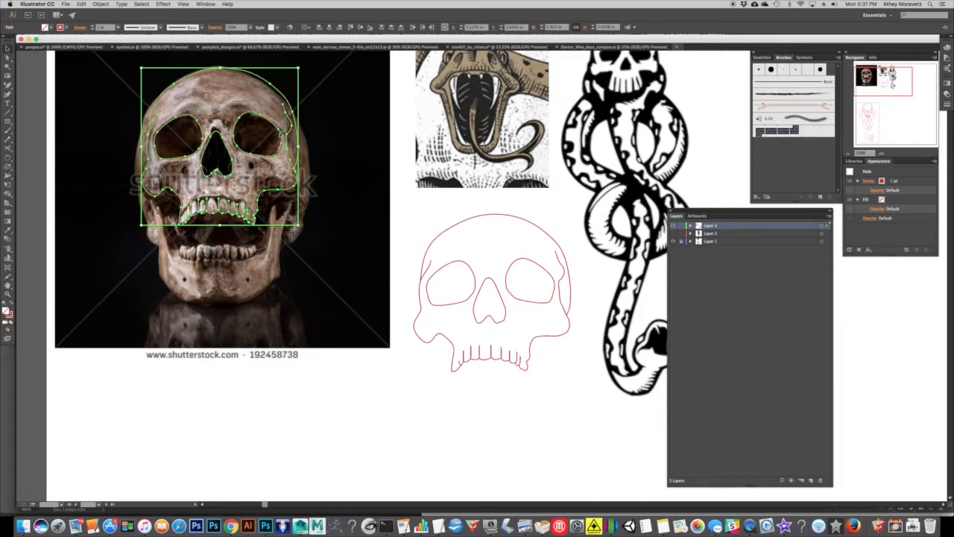
drag(282, 132, 364, 357)
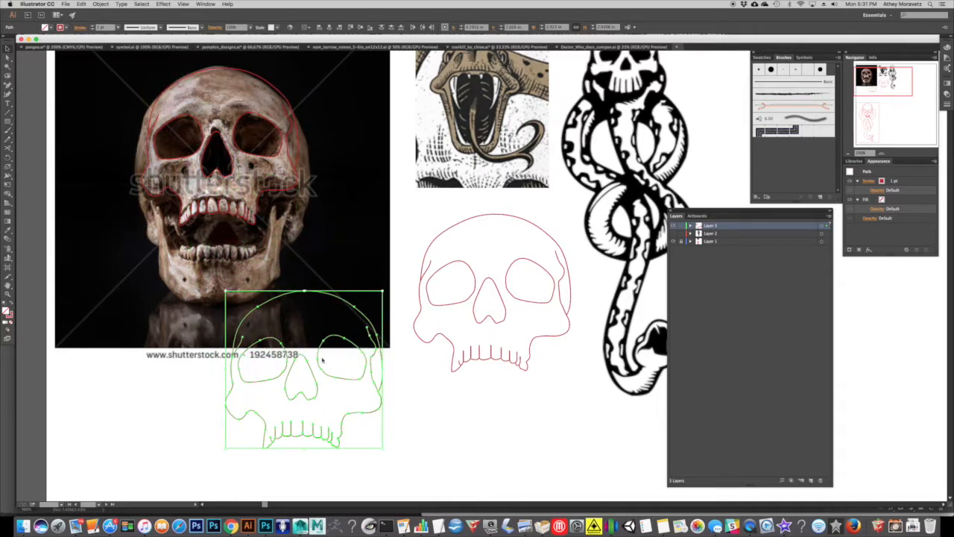
key(Delete)
Delete all the vertical tooth divider lines from the duplicated skull, keeping the scalloped lower edge of the teeth.
drag(479, 307, 369, 298)
click(883, 155)
click(884, 155)
drag(407, 242, 463, 212)
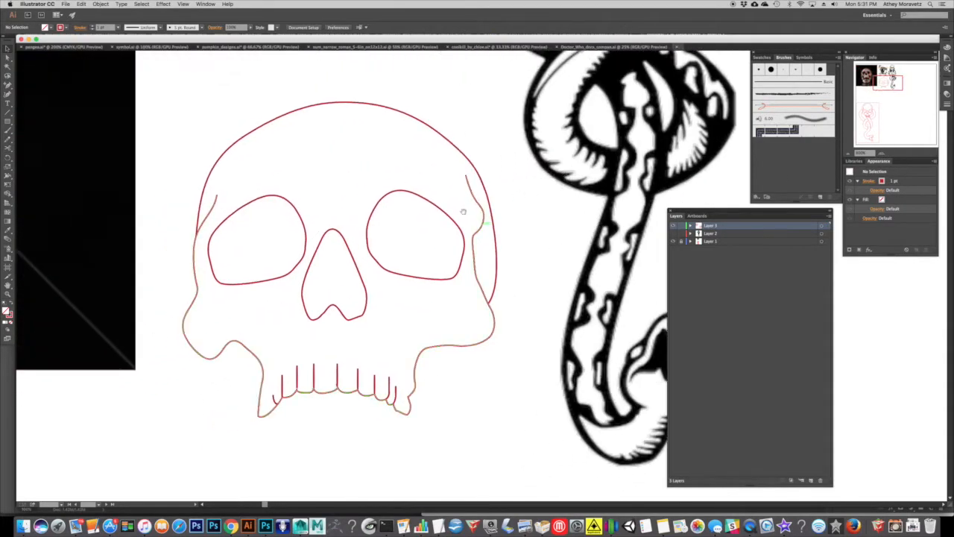
drag(274, 371, 365, 389)
key(Delete)
click(273, 399)
key(Delete)
key(Delete)
key(Delete)
click(395, 390)
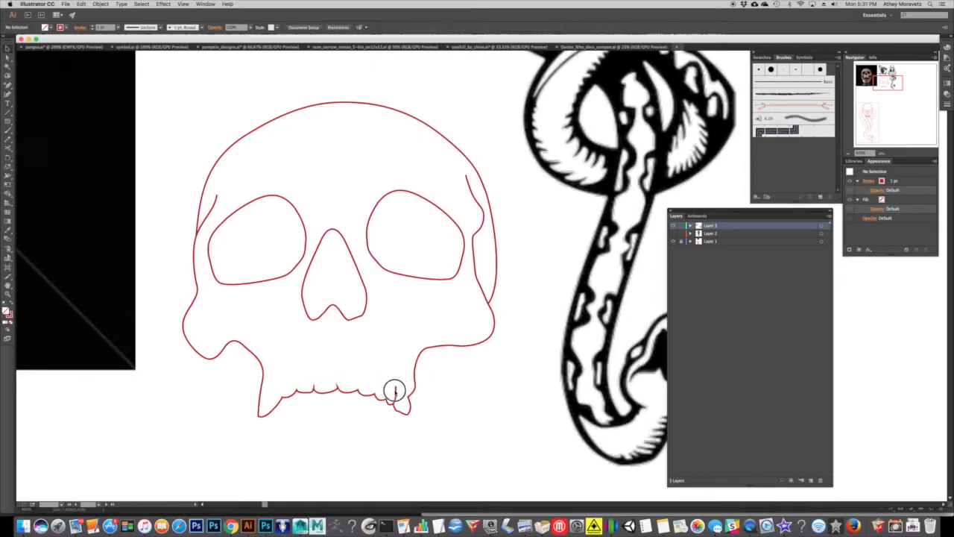
key(Delete)
Cut the duplicated face outline with the Scissors tool just below the viewer's left temple and delete the loose upper segment.
click(205, 219)
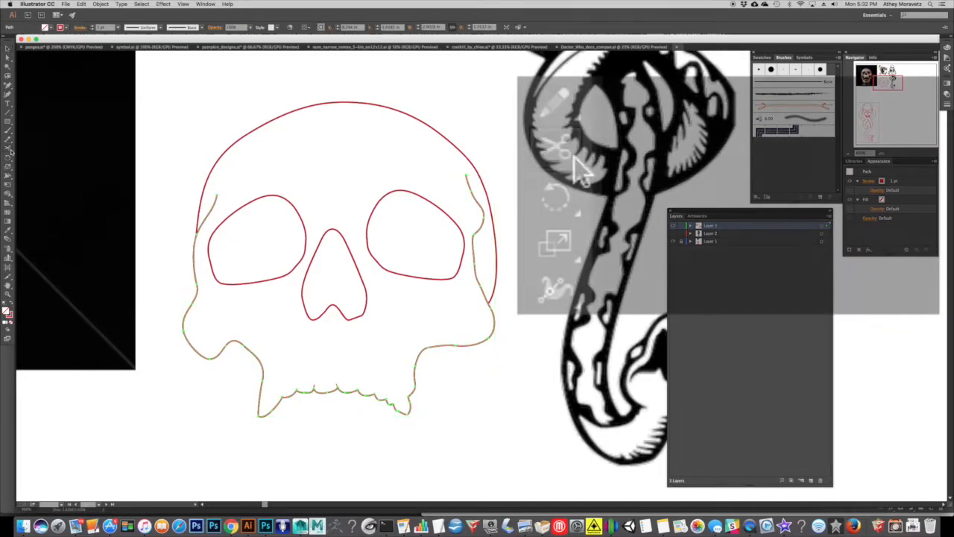
click(9, 150)
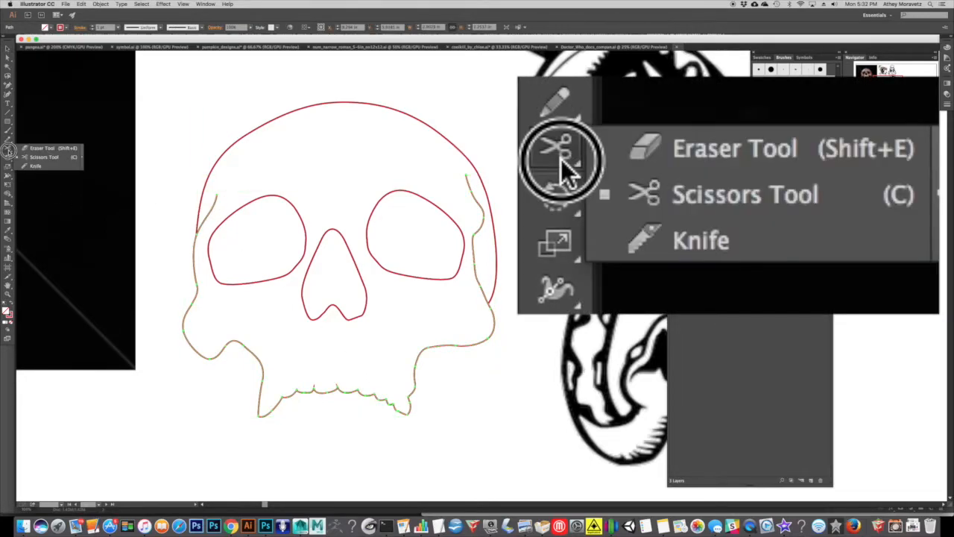
click(195, 240)
click(7, 49)
click(216, 205)
key(Delete)
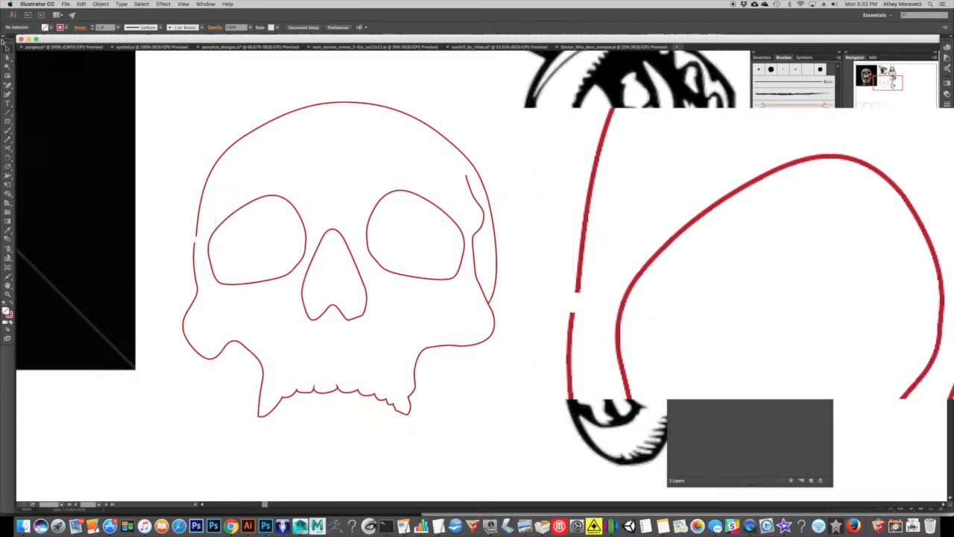
Join the cut end of the face outline to the cranium curve with the Pen tool and deselect the path.
drag(9, 86, 36, 88)
click(195, 243)
click(197, 237)
click(196, 237)
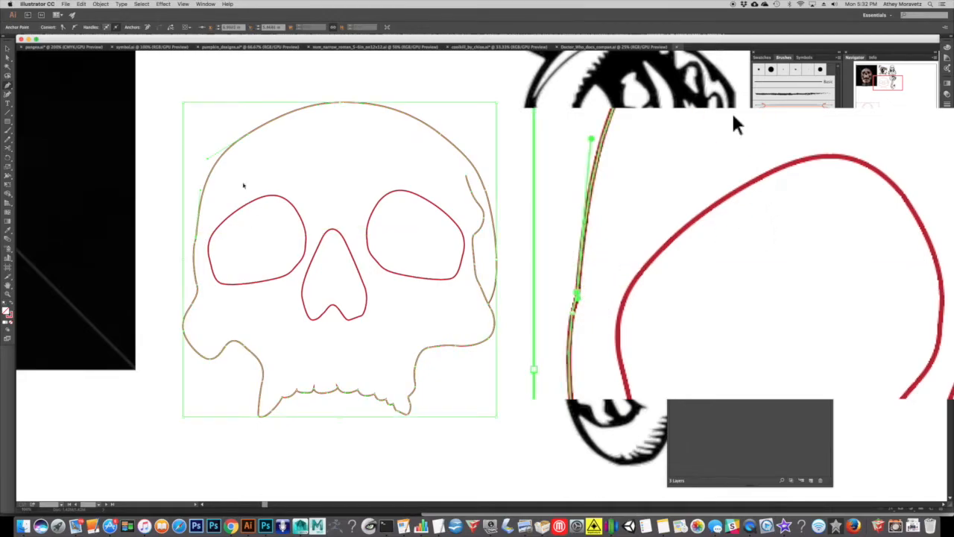
key(shift+super+a)
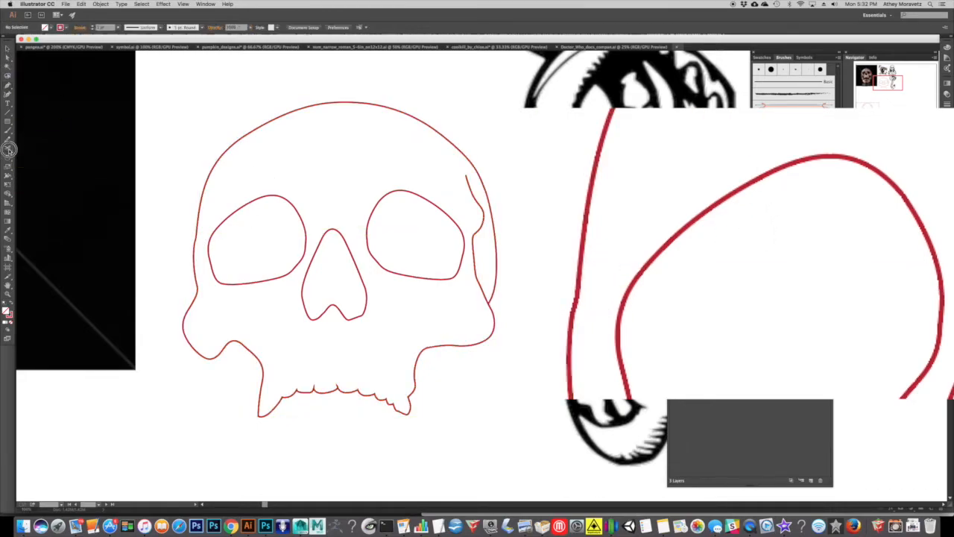
Cut the outline with the Scissors tool on the viewer's right side, where the cranium curve meets the cheekbone.
click(8, 148)
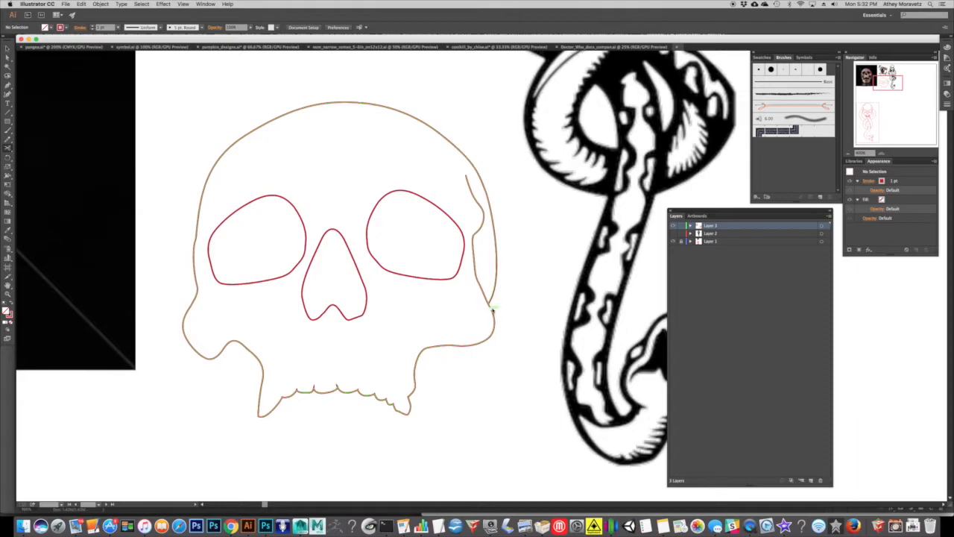
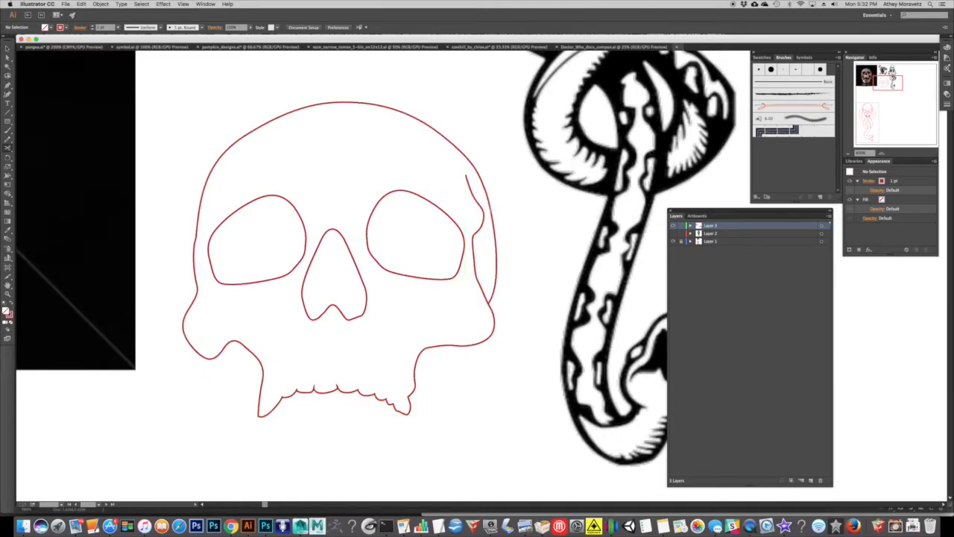
Cut the cranium curve with the Scissors tool above the viewer's right temple and delete the loose outer segment.
click(457, 149)
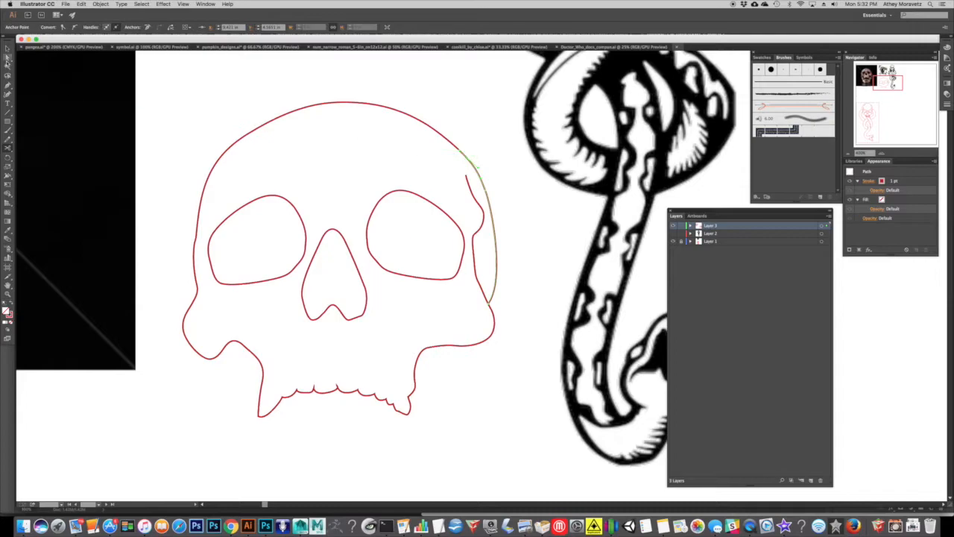
key(v)
key(Delete)
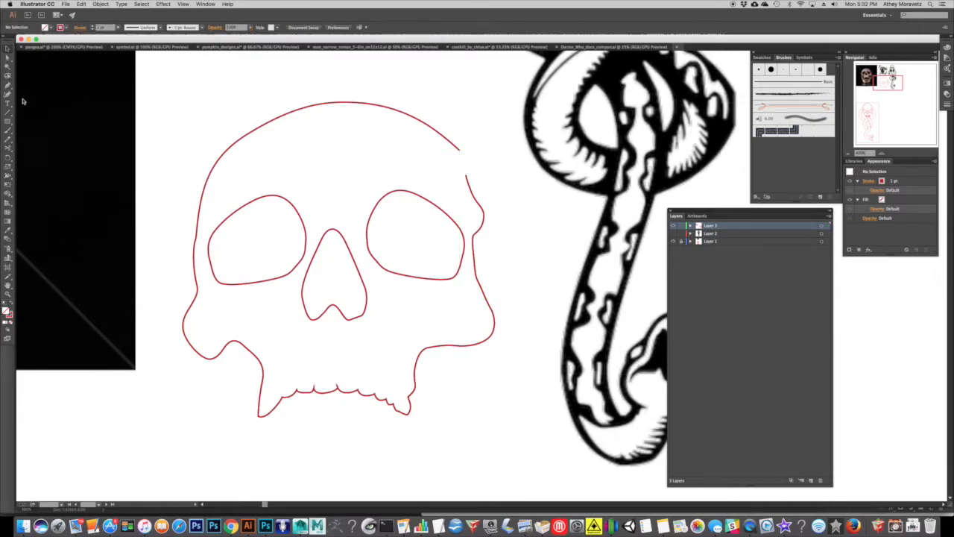
Join the upper end of the face outline to the cut cranium curve with the Pen tool on the viewer's right side.
click(8, 86)
click(468, 174)
click(460, 150)
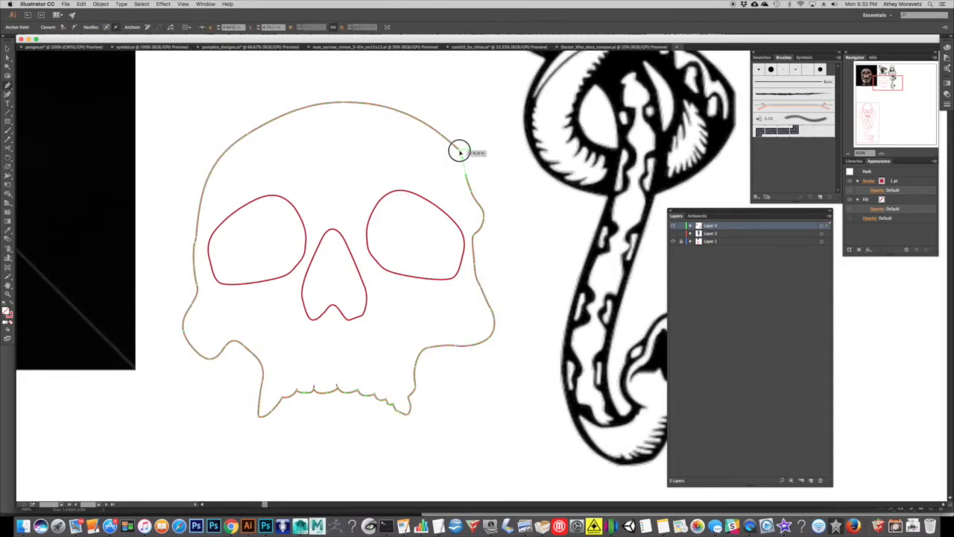
Move the anchor at the new cranium join slightly inward to smooth the transition, and deselect the path.
click(8, 48)
click(8, 57)
click(490, 108)
drag(485, 138, 451, 156)
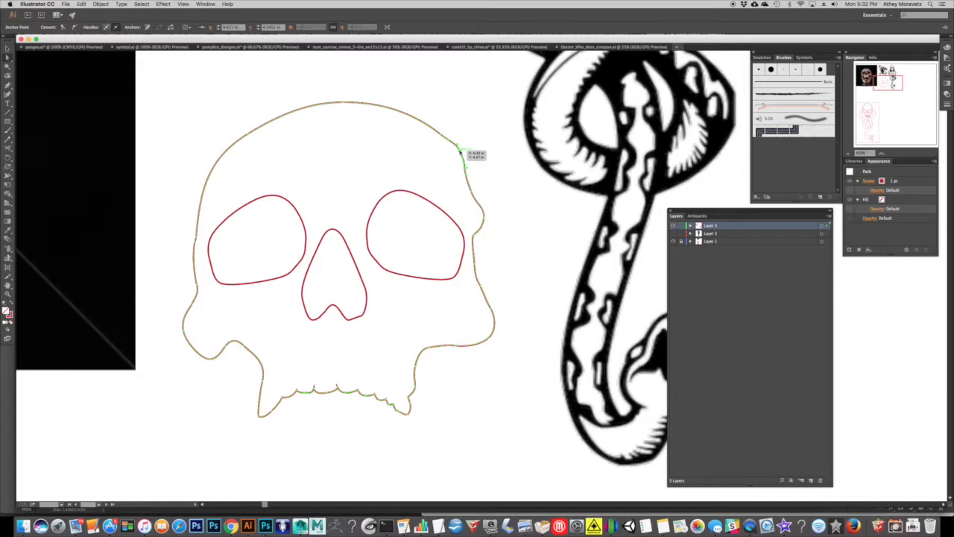
click(455, 114)
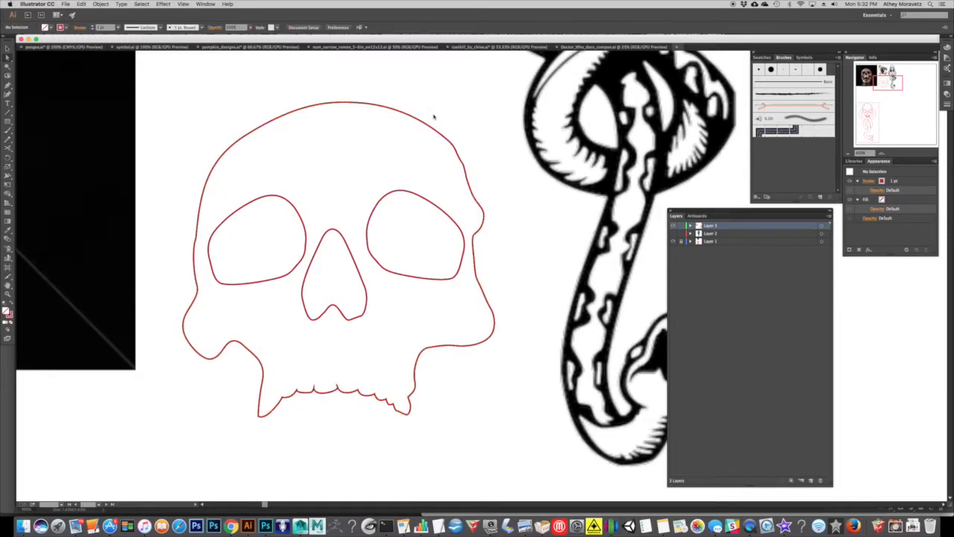
Reshape the outline at the viewer's left temple into an outward bump by adjusting its anchors and handles.
scroll(481, 235, left, 2)
scroll(481, 236, down, 1)
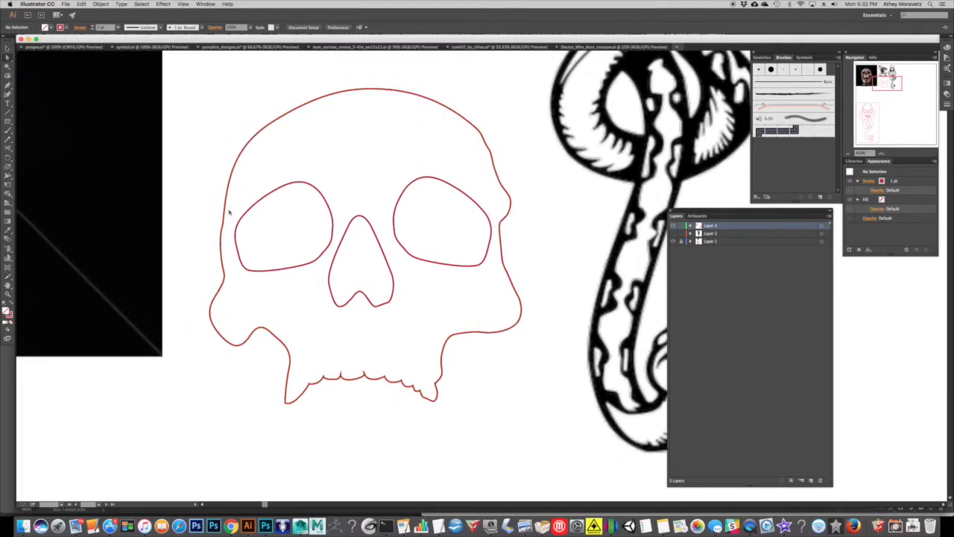
click(218, 221)
mouse_move(222, 230)
mouse_down()
mouse_move(226, 214)
mouse_move(215, 224)
mouse_up()
click(234, 168)
scroll(318, 140, right, 2)
click(196, 212)
drag(204, 207, 188, 242)
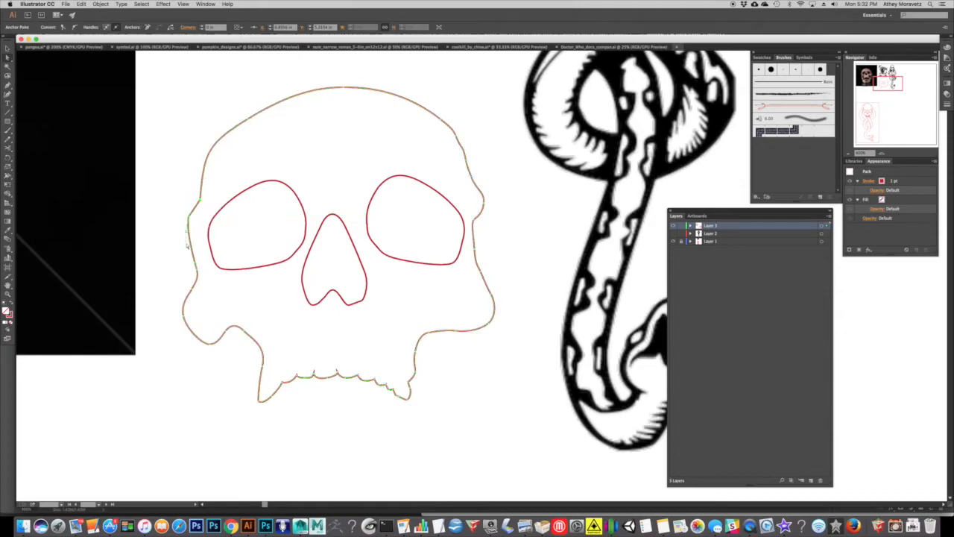
click(191, 233)
click(193, 216)
click(371, 132)
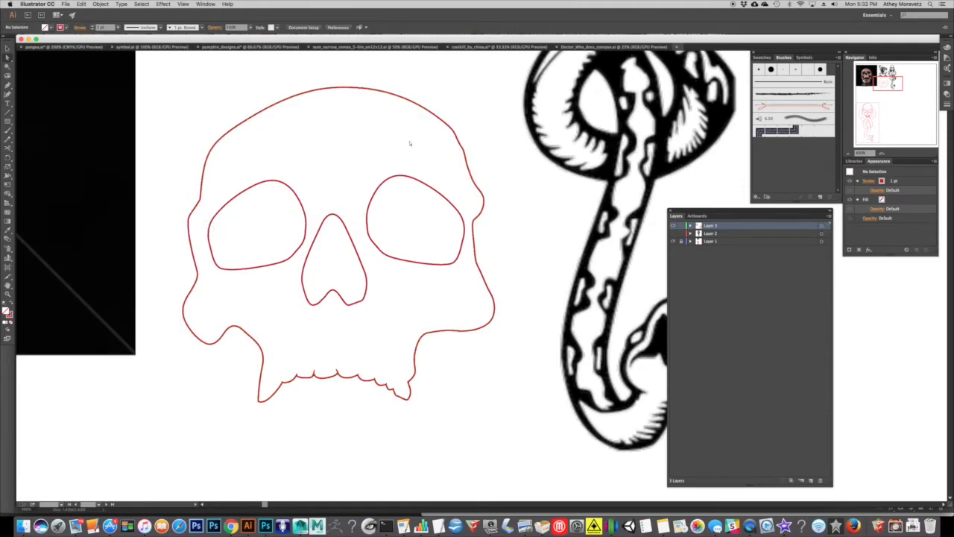
Pull the anchor between the viewer's left temple and cheekbone up and inward to deepen the notch.
click(194, 261)
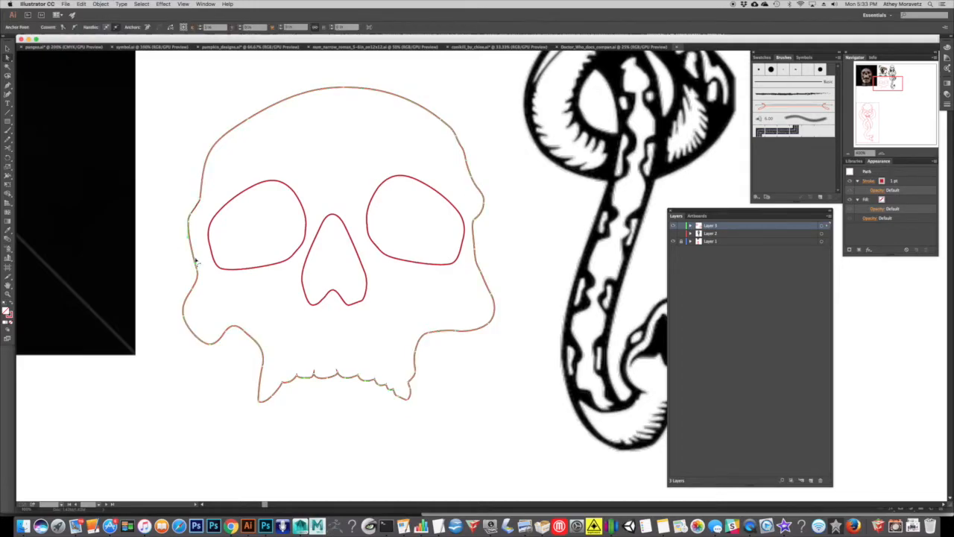
drag(199, 270, 201, 256)
click(205, 285)
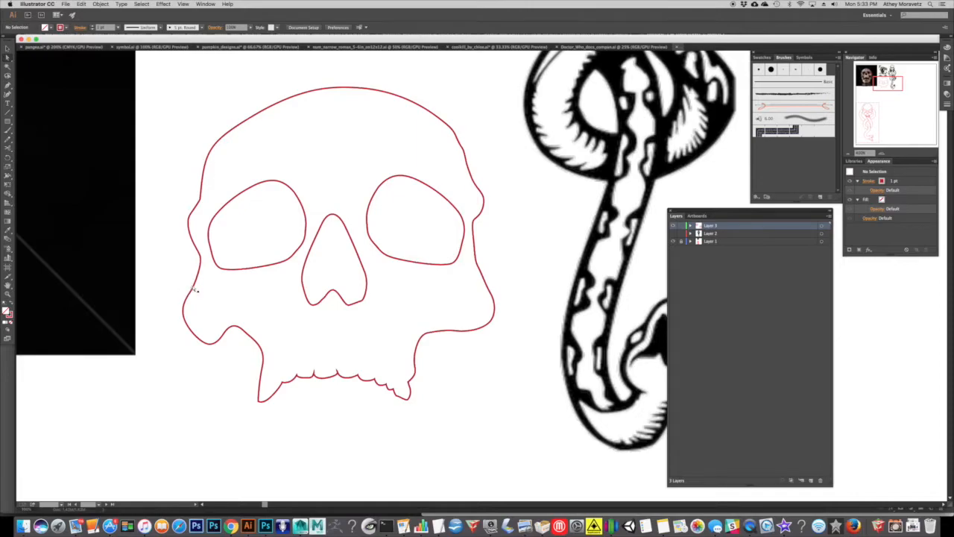
Reshape the cheekbone on the viewer's left side by adjusting its outer curve and raising its lowest anchor slightly.
click(193, 289)
drag(184, 315, 191, 282)
click(208, 318)
click(193, 292)
click(193, 287)
drag(209, 345, 206, 340)
click(213, 315)
Redraw the cheekbone on the viewer's right side with the Pencil tool as a rounder, slightly narrower curve.
click(491, 296)
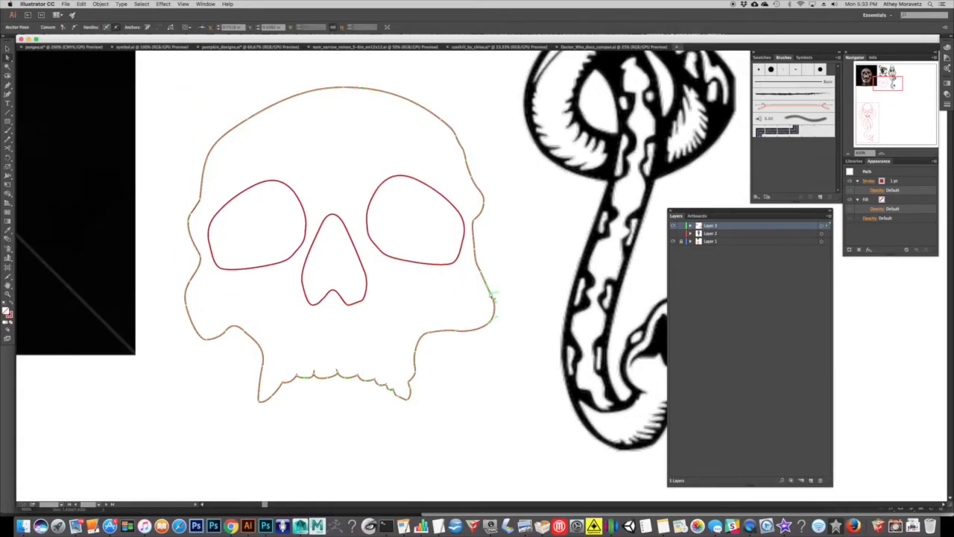
click(8, 142)
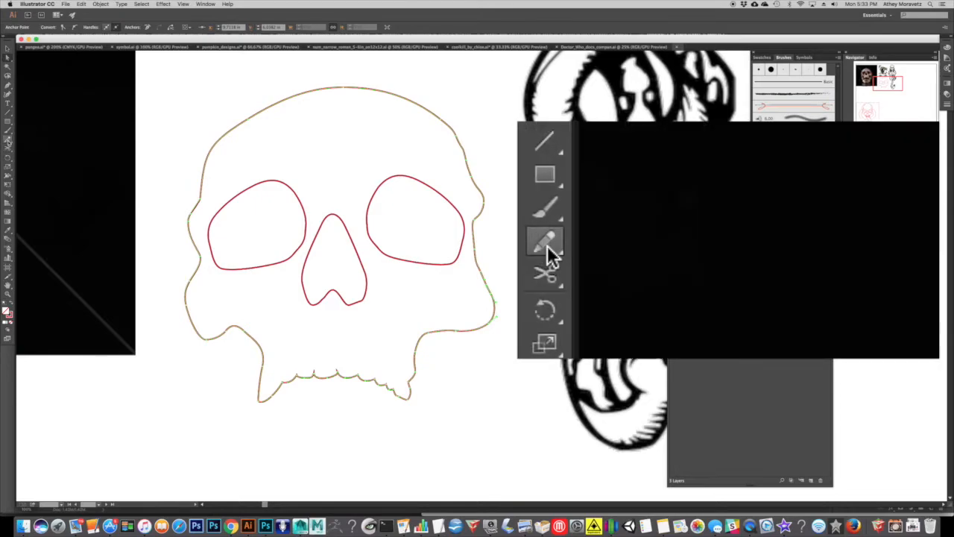
drag(8, 141, 32, 140)
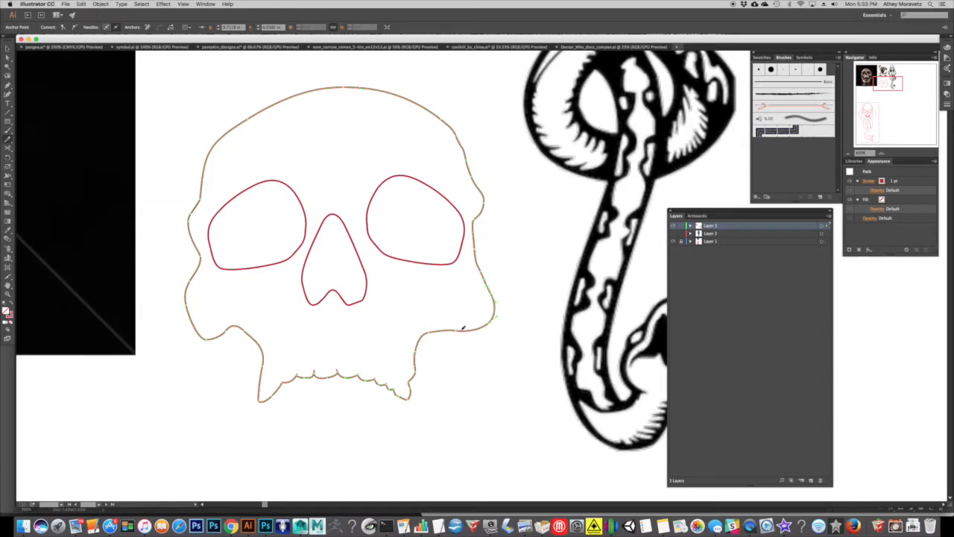
mouse_move(451, 333)
mouse_down()
mouse_move(485, 310)
mouse_move(485, 275)
mouse_up()
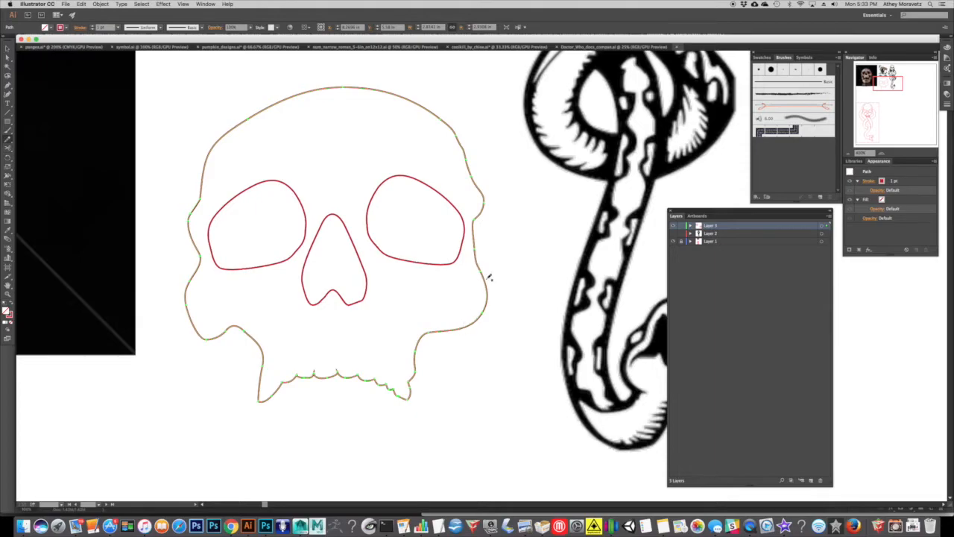
Draw a curved practice path with a pointed peak in the empty area beside the jaw, and deselect it.
drag(485, 277, 512, 248)
drag(484, 408, 473, 389)
drag(527, 321, 540, 441)
key(super+shift+a)
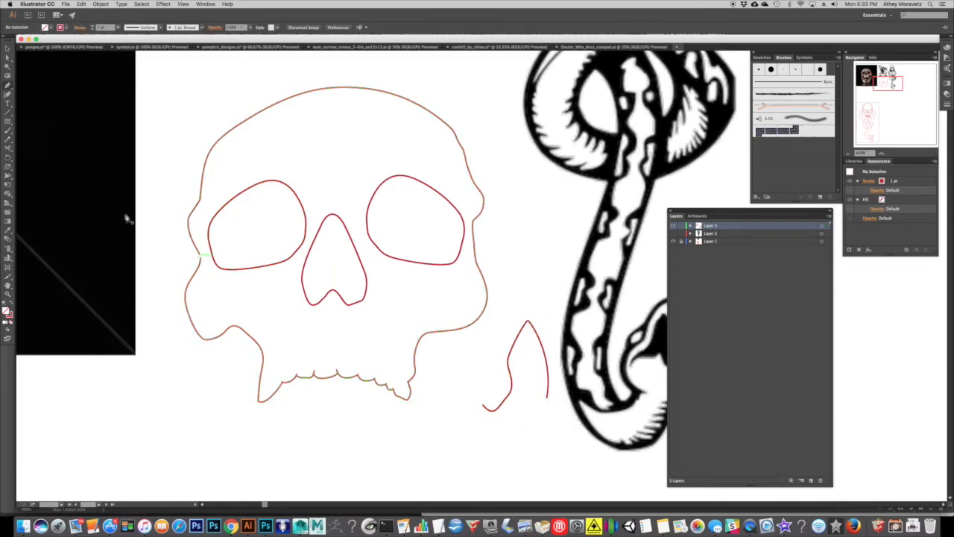
Try redrawing the practice path's middle section with the Pencil tool in two directions, undoing each attempt.
click(7, 140)
click(516, 347)
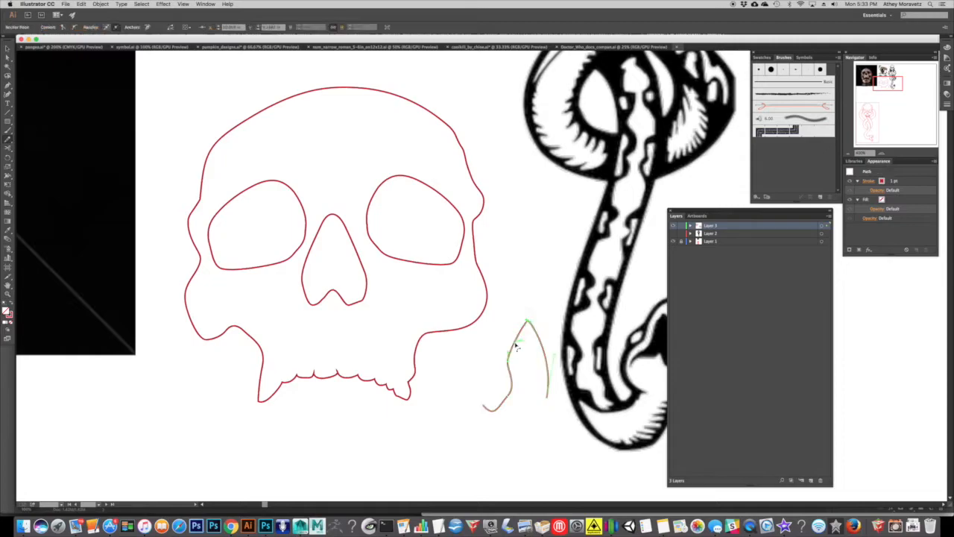
mouse_move(511, 381)
mouse_down()
mouse_move(505, 358)
mouse_move(486, 345)
mouse_up()
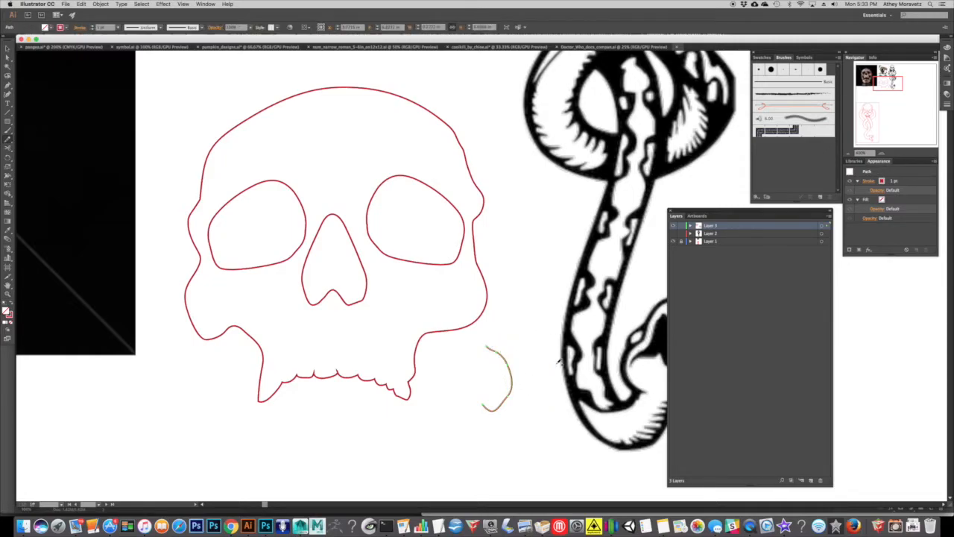
key(super+z)
mouse_move(512, 382)
mouse_down()
mouse_move(527, 334)
mouse_move(539, 333)
mouse_move(557, 357)
mouse_up()
key(super+z)
Try rounding the practice path's peak with the Pencil tool, undo the attempts and delete the practice path.
mouse_move(509, 369)
mouse_down()
mouse_move(528, 341)
mouse_move(541, 341)
mouse_move(548, 363)
mouse_up()
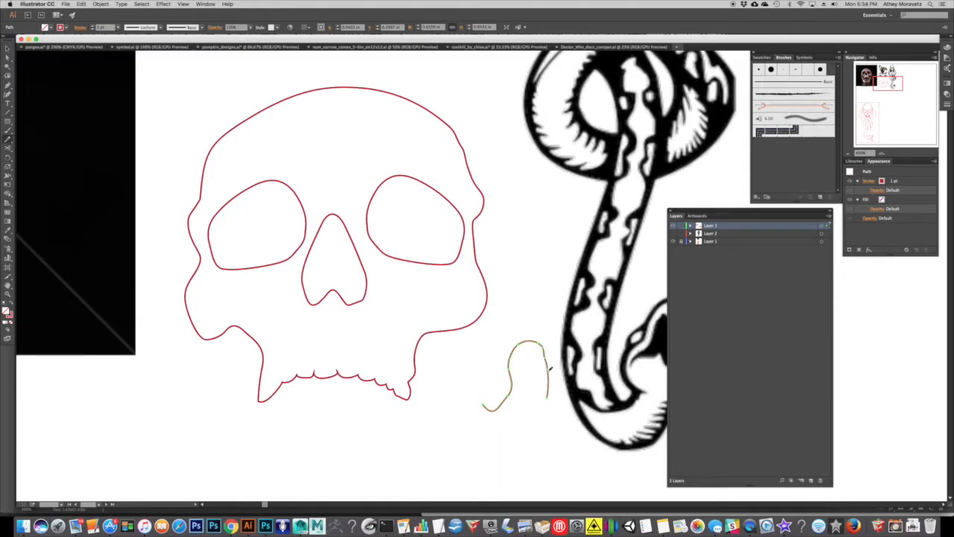
key(super+z)
mouse_move(510, 354)
mouse_down()
mouse_move(533, 343)
mouse_move(531, 363)
mouse_move(551, 338)
mouse_move(550, 377)
mouse_up()
key(super+z)
key(super+z)
key(super+z)
click(8, 50)
key(Delete)
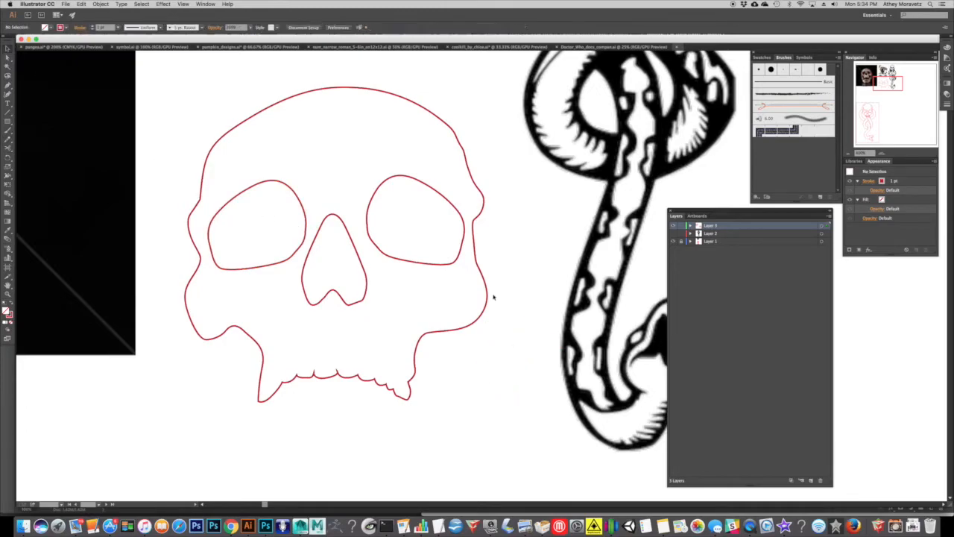
Try filling the skull outline alone with solid red, and undo the fill.
drag(408, 291, 433, 310)
click(510, 218)
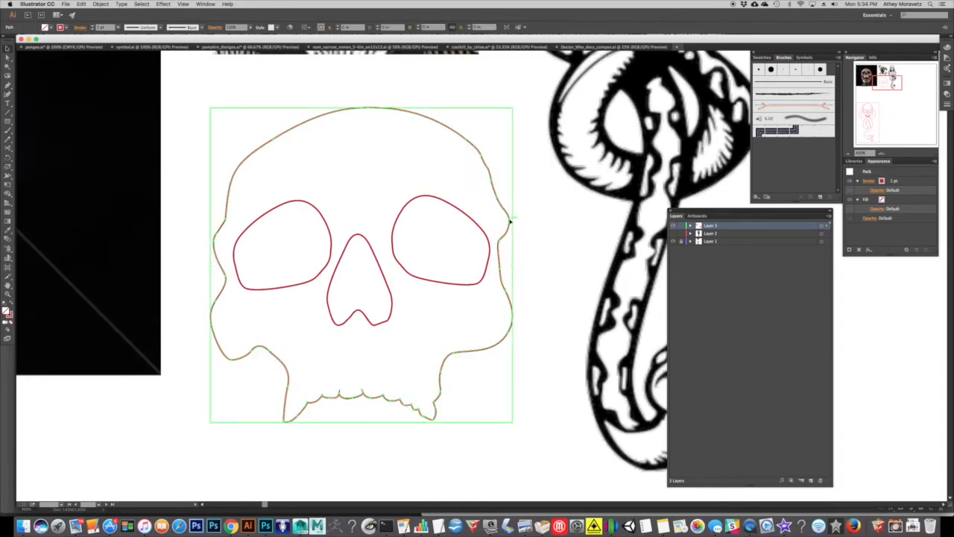
click(882, 153)
click(9, 51)
drag(243, 182, 496, 316)
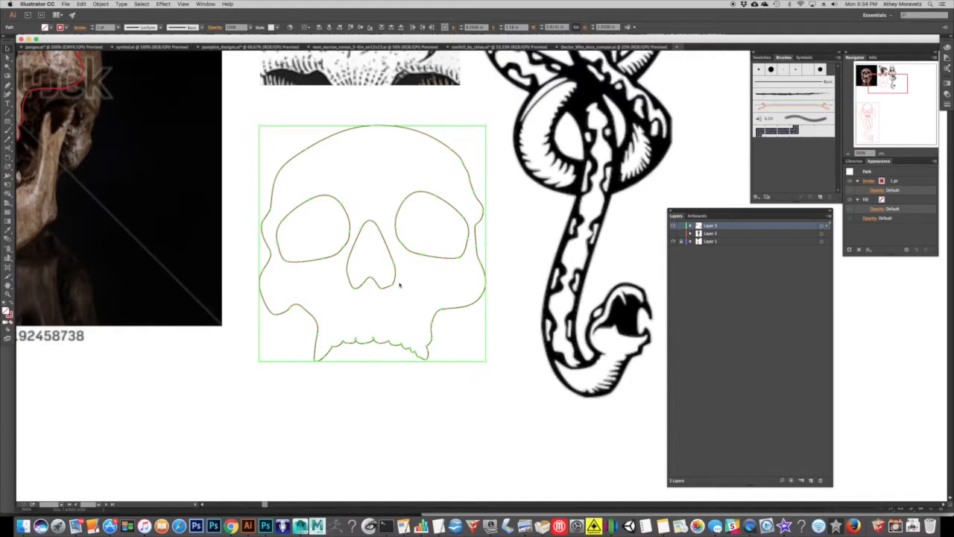
click(324, 158)
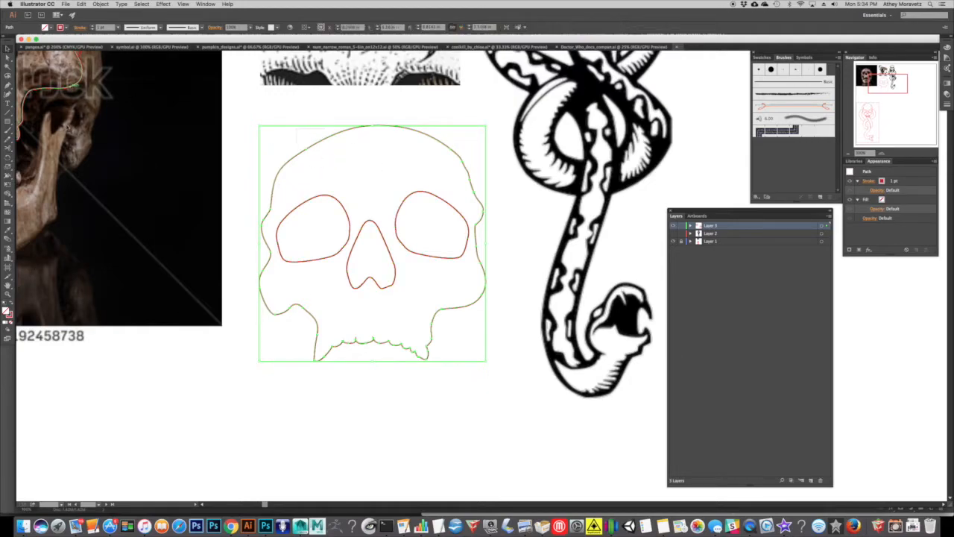
click(49, 29)
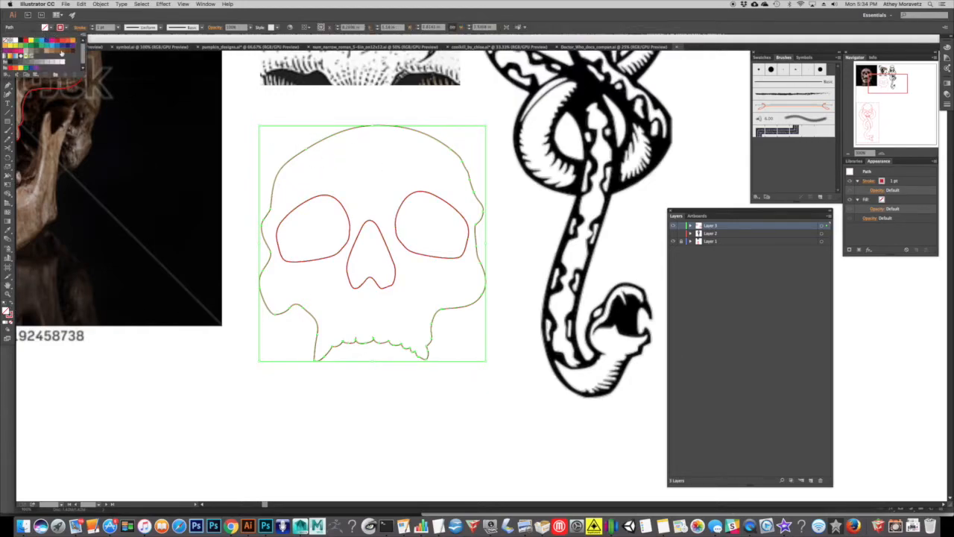
click(56, 42)
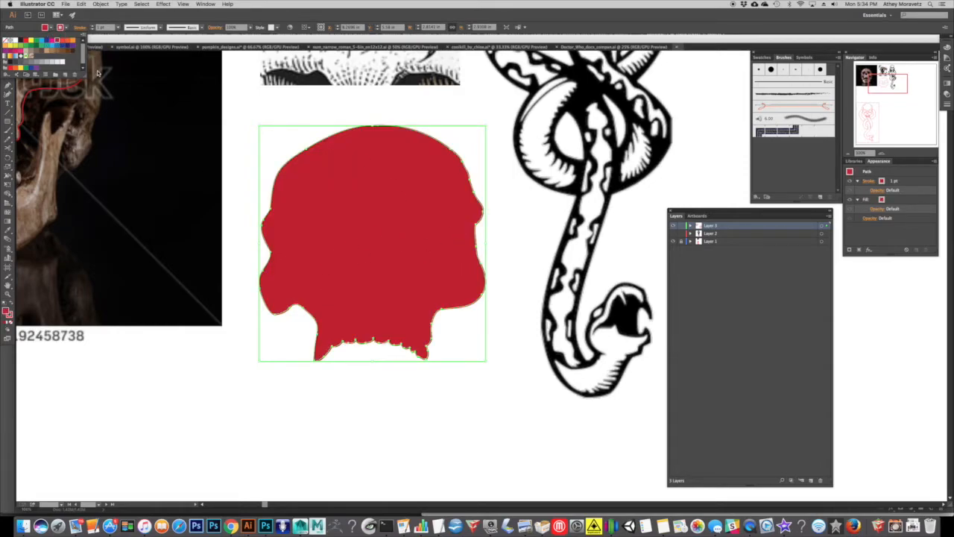
key(super+z)
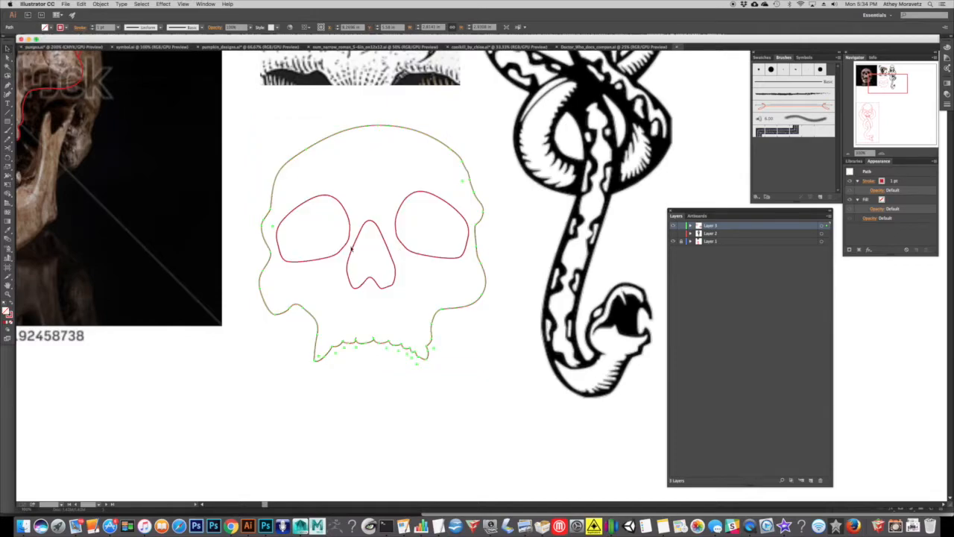
Combine the skull outline, eye sockets and nose into a red-filled compound path without stroke, and move it over the snake artwork.
click(253, 170)
click(472, 308)
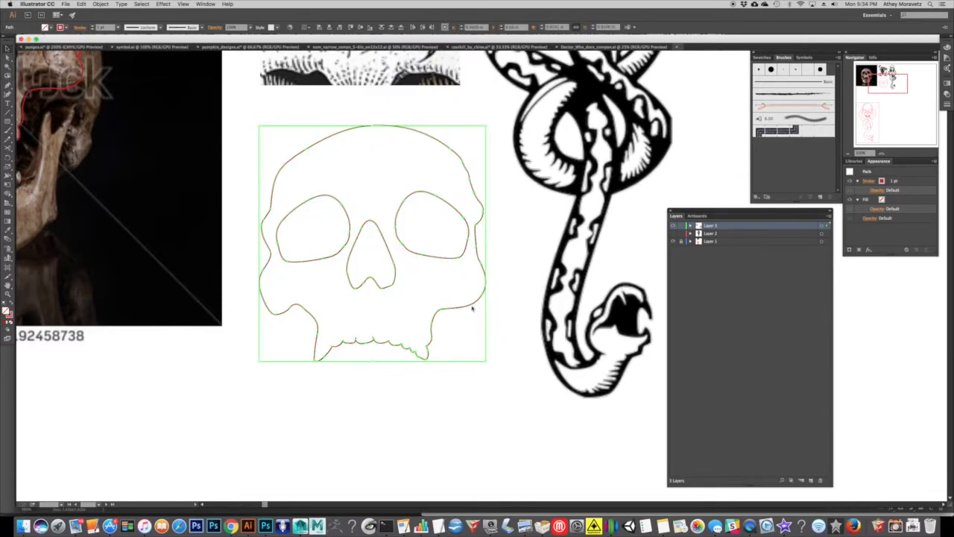
click(101, 4)
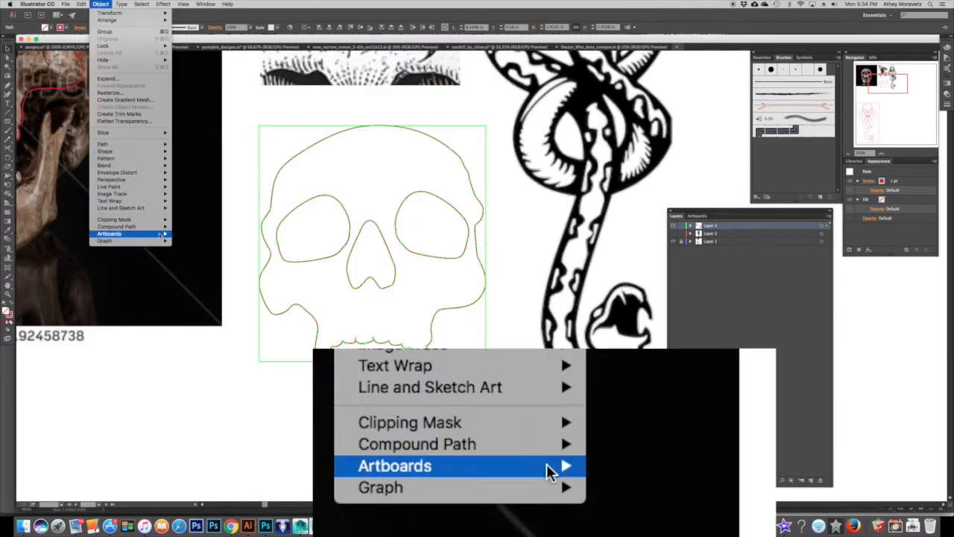
mouse_move(153, 226)
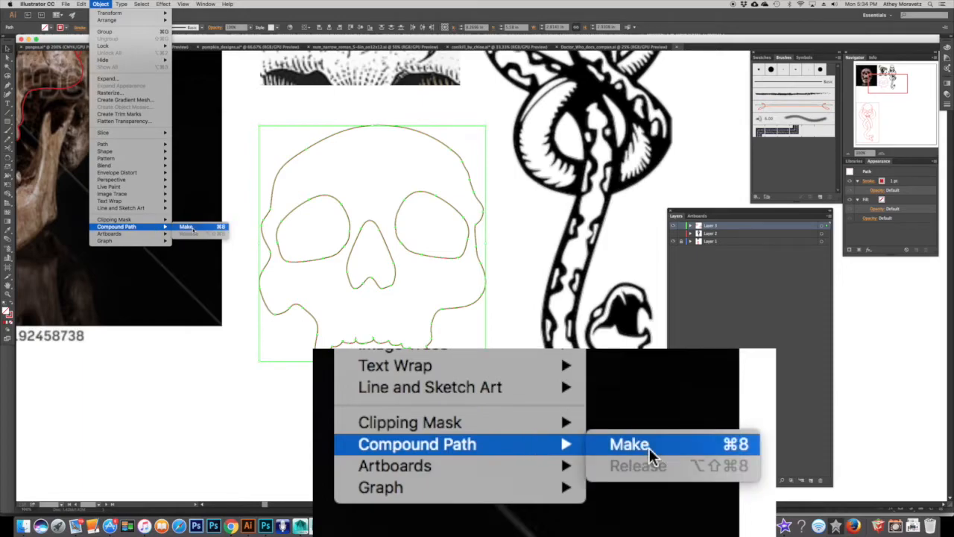
click(192, 228)
click(11, 305)
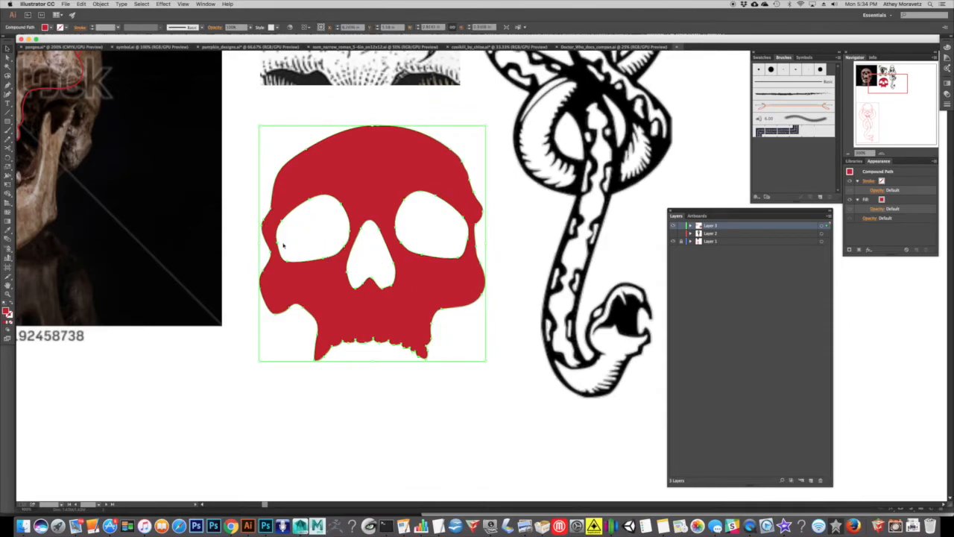
drag(291, 232, 405, 209)
Undo back to the separate, unfilled skull paths and delete the stray practice fragment beside the jaw.
key(ctrl+z)
key(ctrl+z)
key(ctrl+z)
key(ctrl+z)
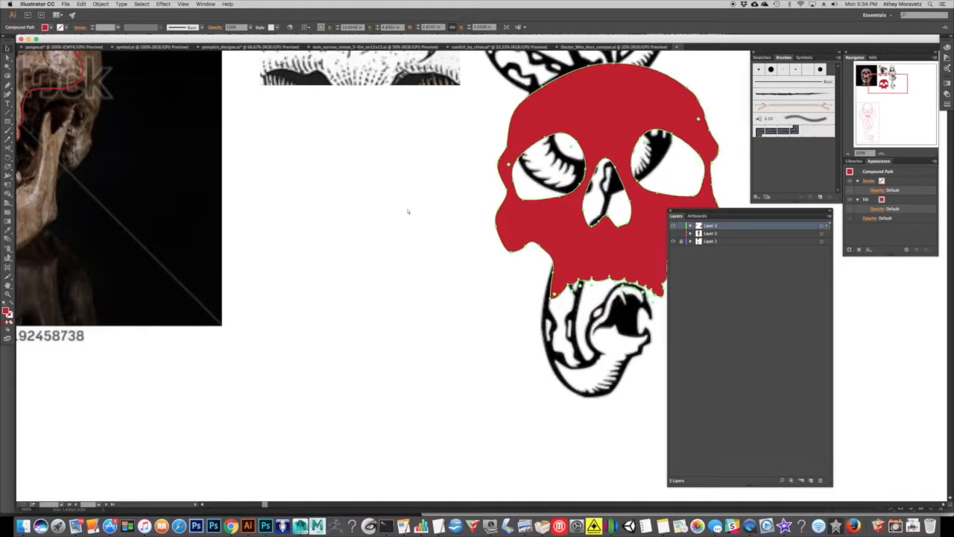
key(ctrl+z)
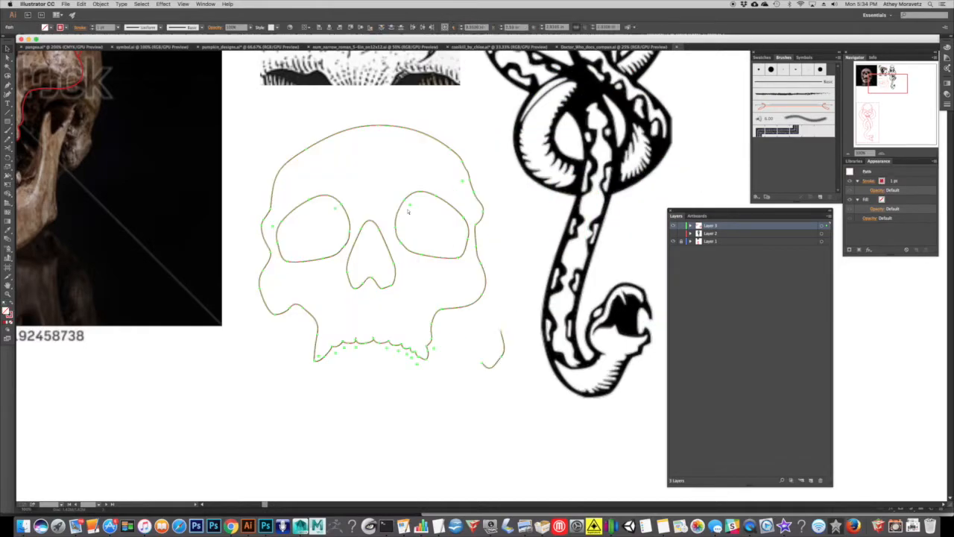
click(483, 368)
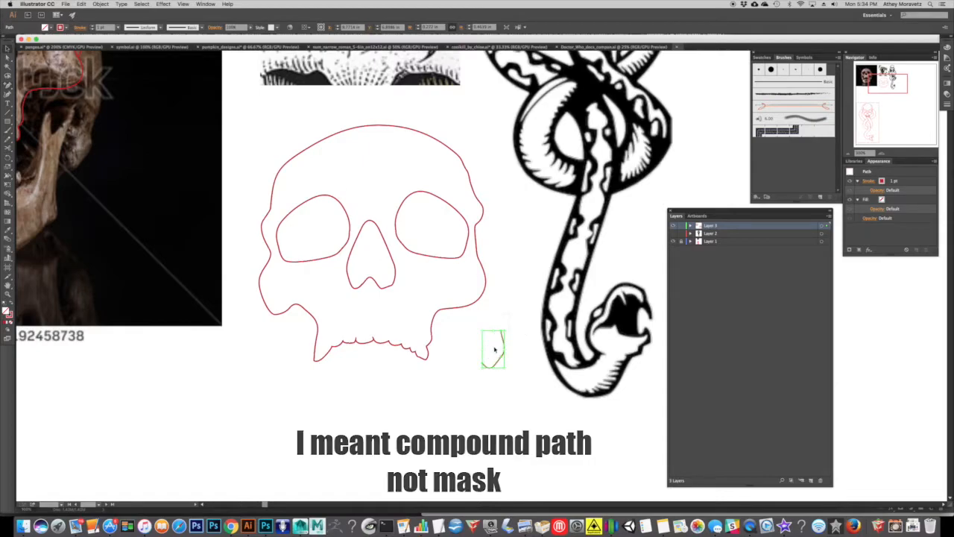
key(Delete)
Give the eye sockets and nose a white stroke, and turn the skull outline's red stroke into a solid red fill.
click(401, 230)
shift+click(352, 231)
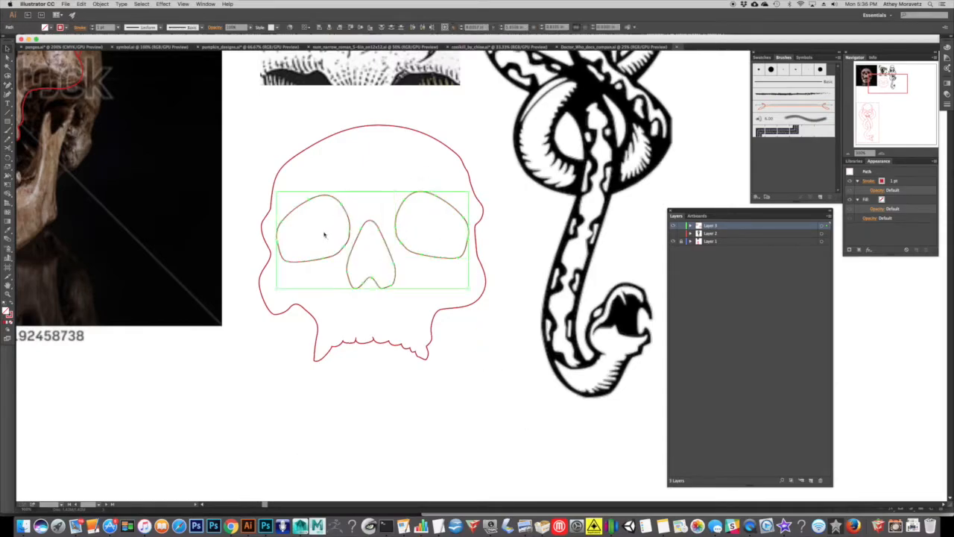
click(66, 28)
click(16, 41)
click(12, 305)
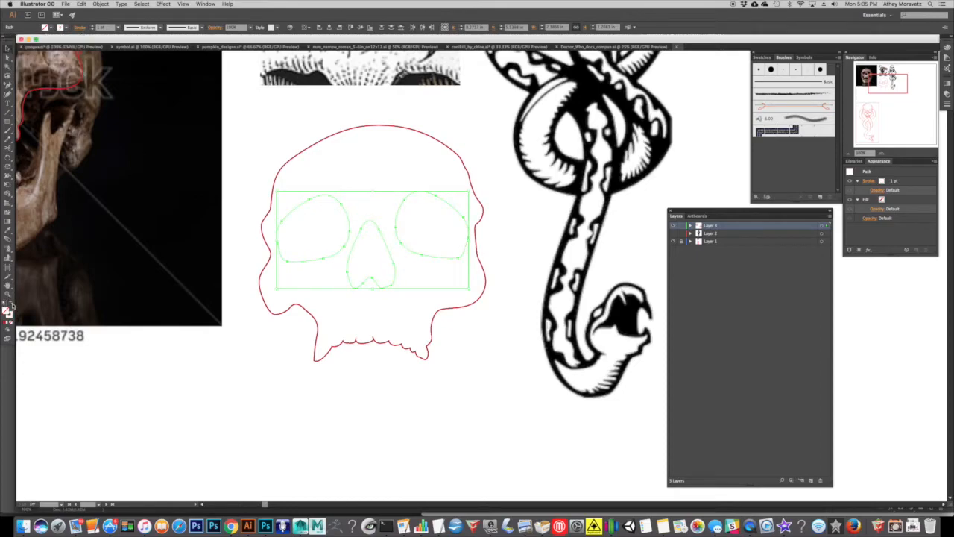
click(371, 127)
click(12, 304)
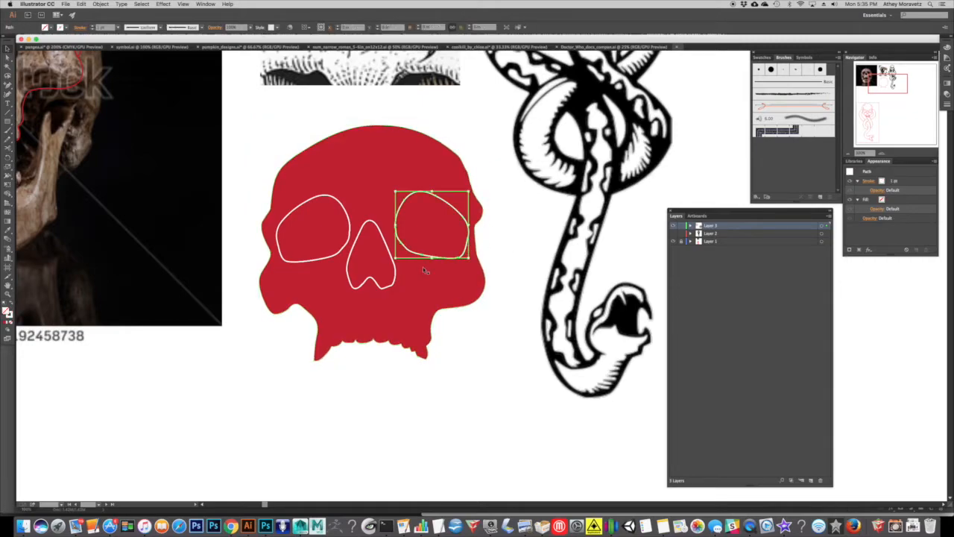
Turn the white strokes of the eye sockets and nose into solid white fills, and try moving the whole skull over the snake artwork.
click(349, 217)
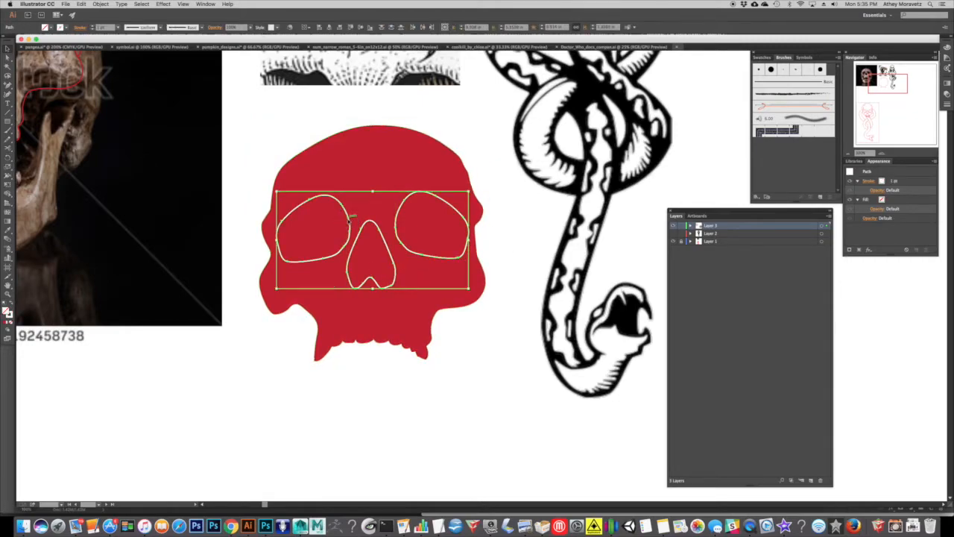
click(12, 305)
click(449, 350)
click(270, 187)
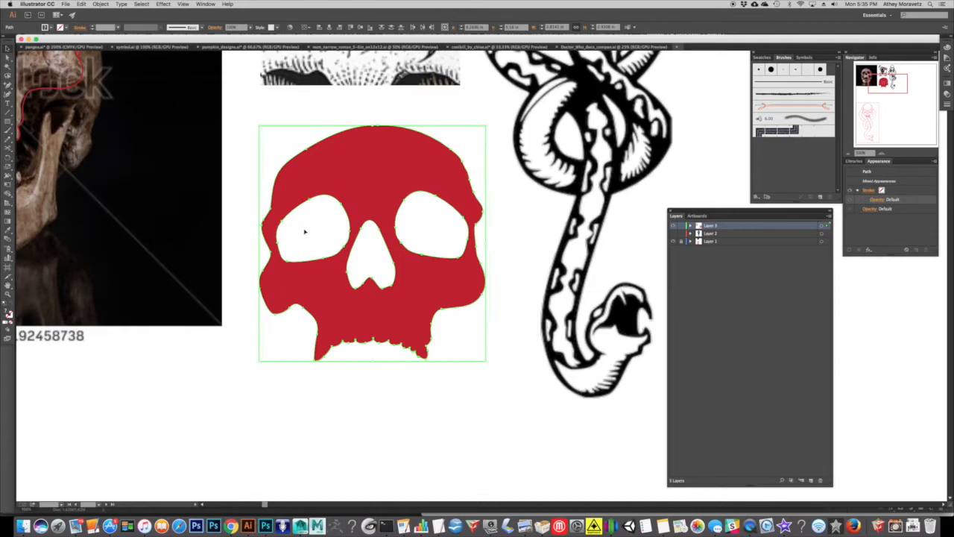
drag(305, 238, 467, 210)
drag(576, 146, 496, 165)
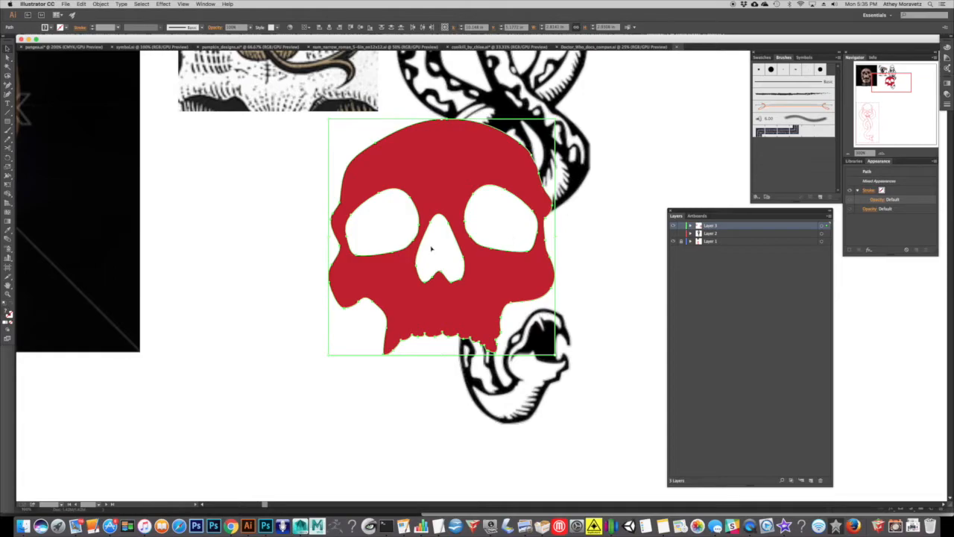
drag(503, 216, 353, 249)
Undo back to the unfilled red skull outlines and delete the stray practice fragment beside the jaw.
key(super+z)
key(super+z)
key(super+z)
key(super+z)
key(super+z)
key(super+z)
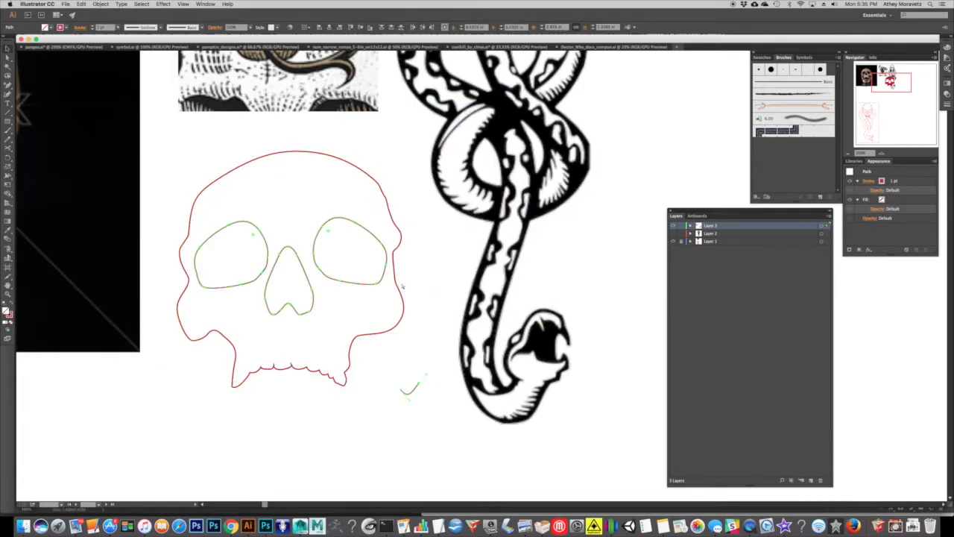
key(super+z)
drag(445, 424, 385, 378)
key(Delete)
drag(258, 251, 398, 283)
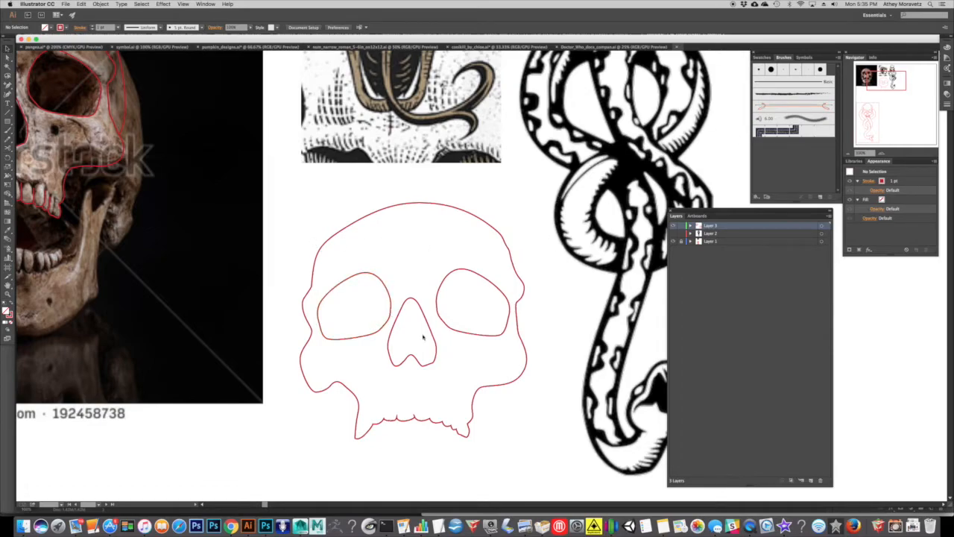
drag(533, 331, 362, 320)
click(514, 290)
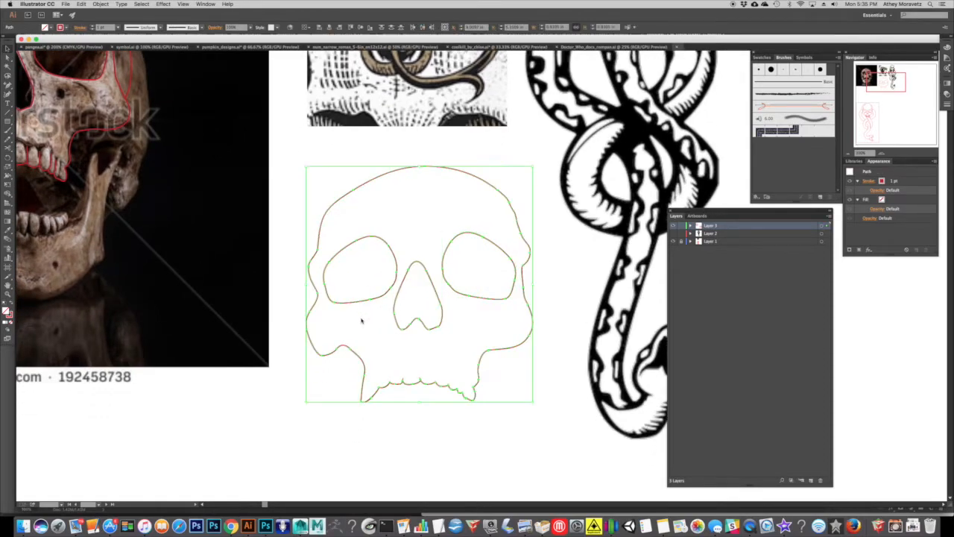
scroll(332, 254, down, 1)
drag(313, 224, 320, 258)
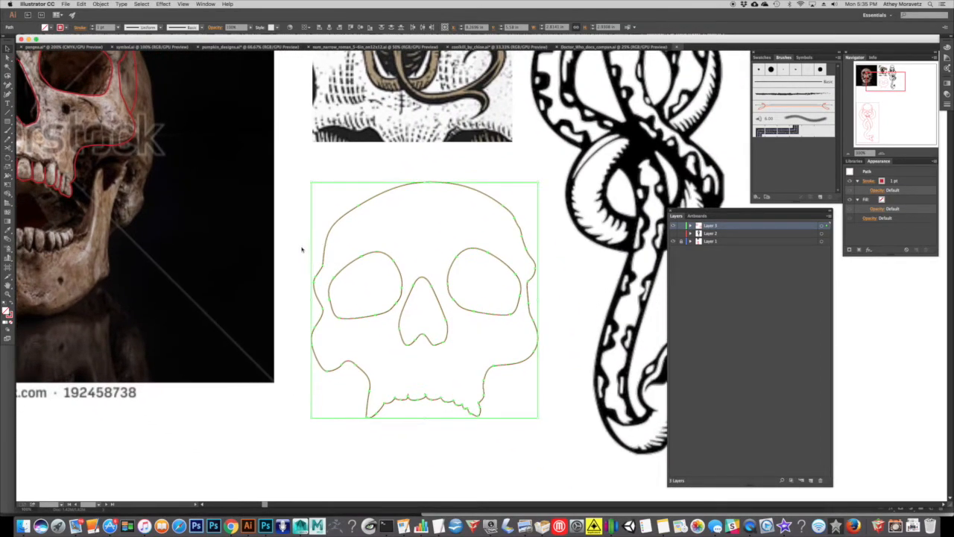
click(302, 249)
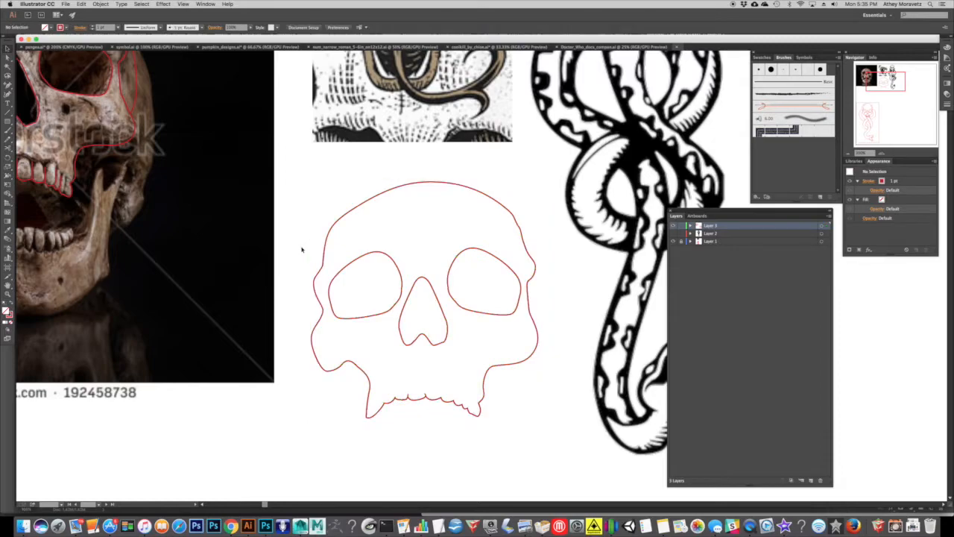
click(354, 261)
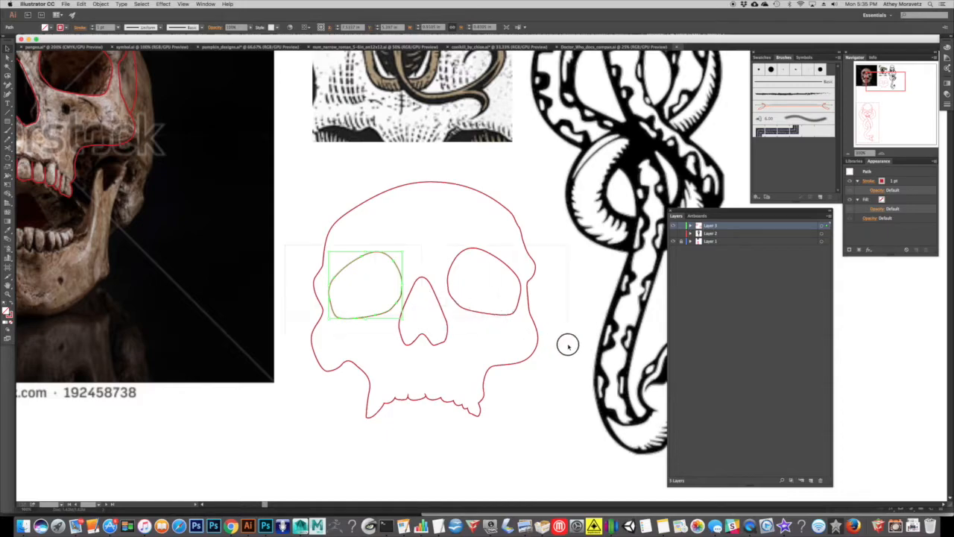
key(super+a)
drag(558, 387, 322, 267)
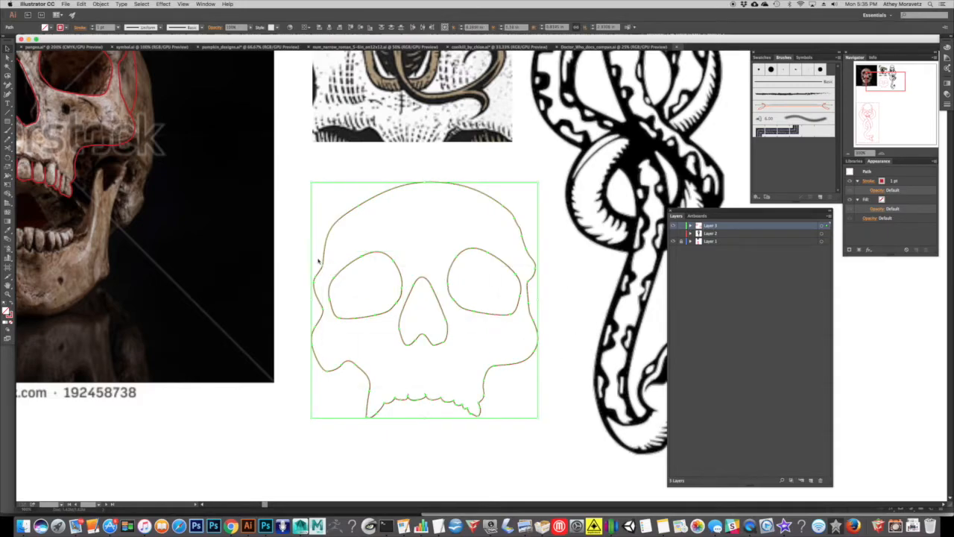
click(303, 250)
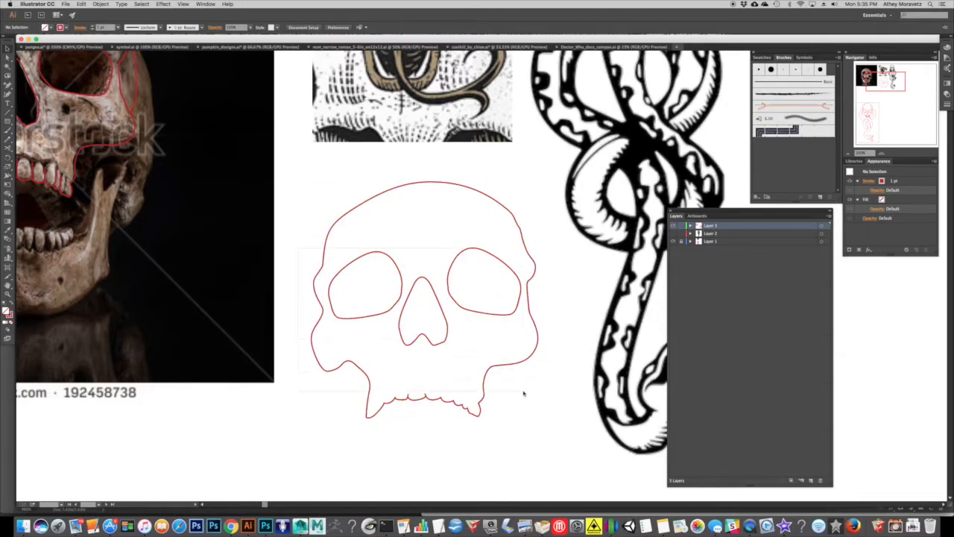
key(super+a)
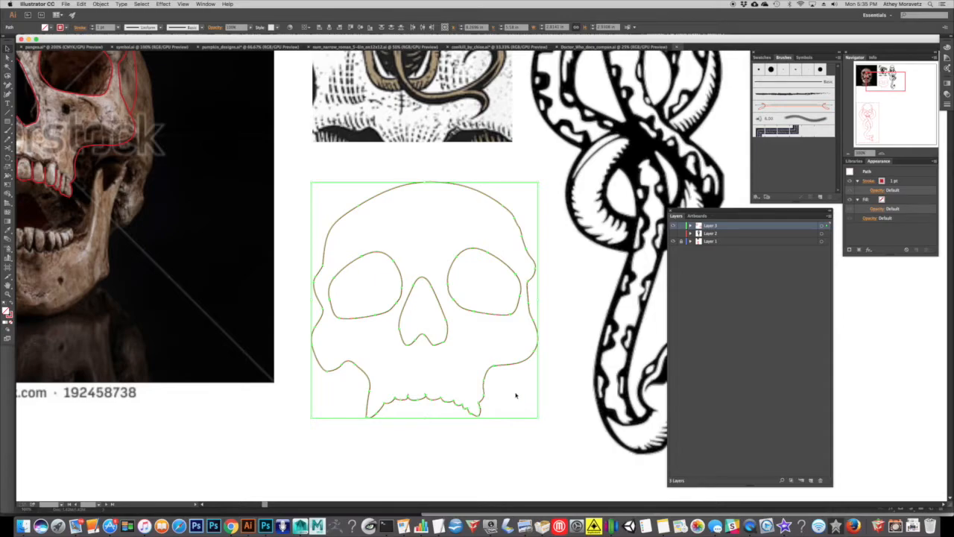
click(511, 394)
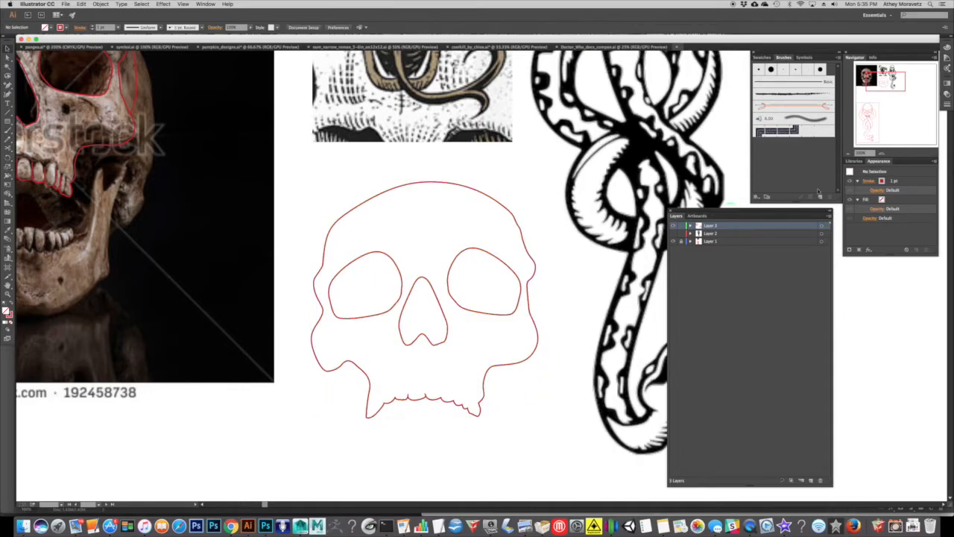
Start tracing the open mouth of the reference snake head with the Pen tool, around the left fang and down to the lower jaw.
click(851, 153)
drag(510, 258, 466, 395)
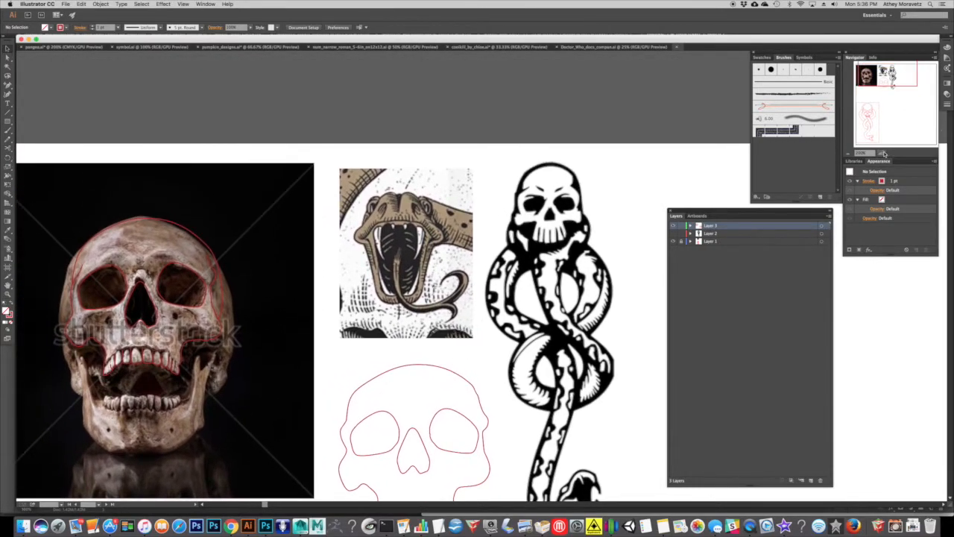
click(885, 154)
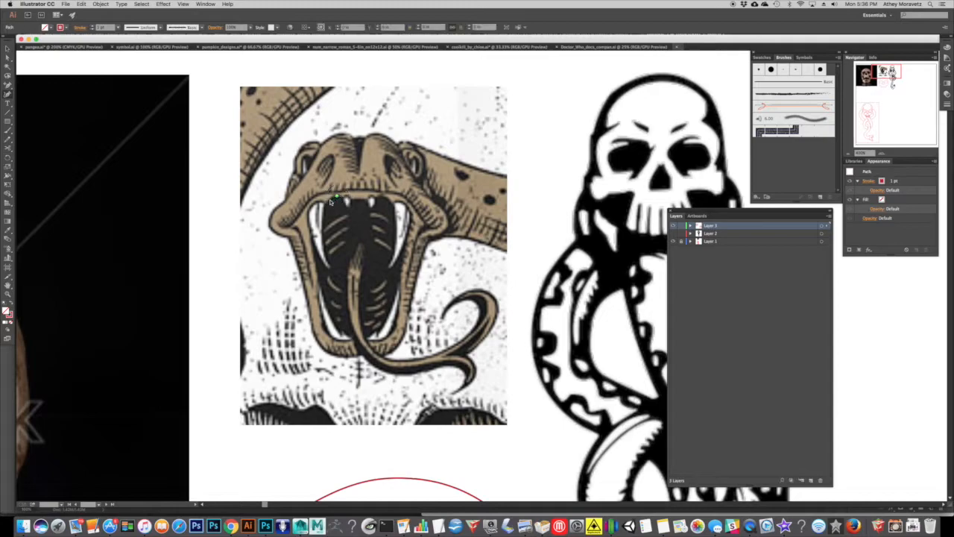
click(8, 87)
drag(9, 88, 40, 86)
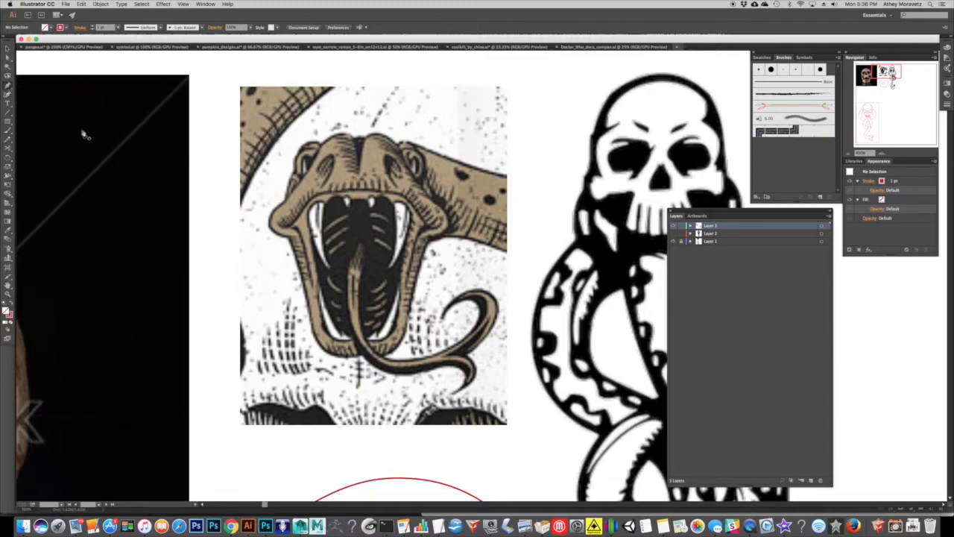
click(338, 197)
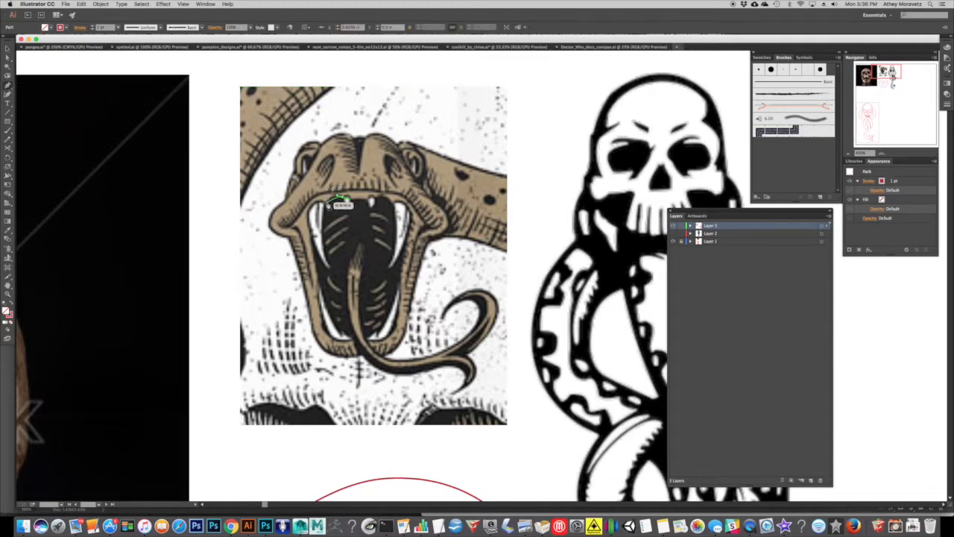
click(323, 205)
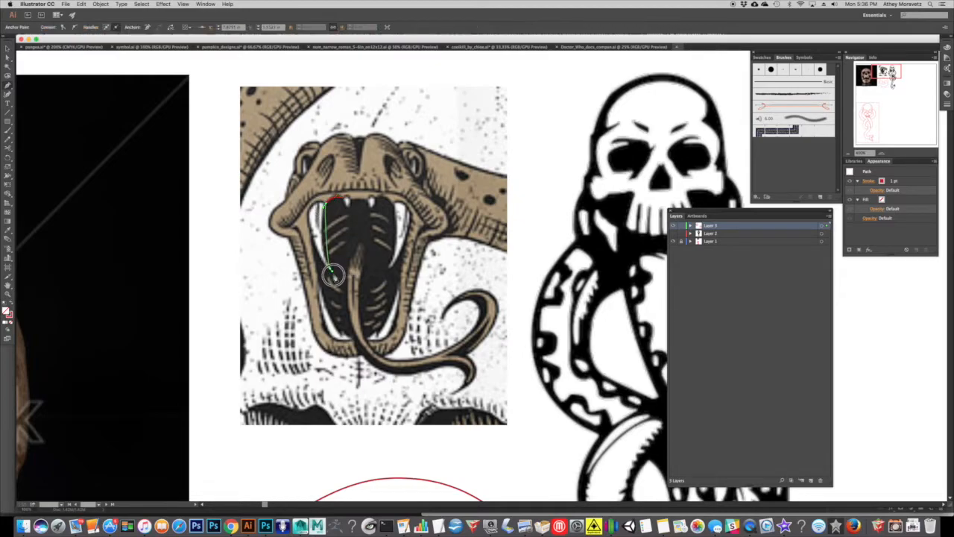
drag(341, 299, 331, 273)
drag(312, 233, 314, 209)
drag(323, 283, 326, 306)
click(342, 335)
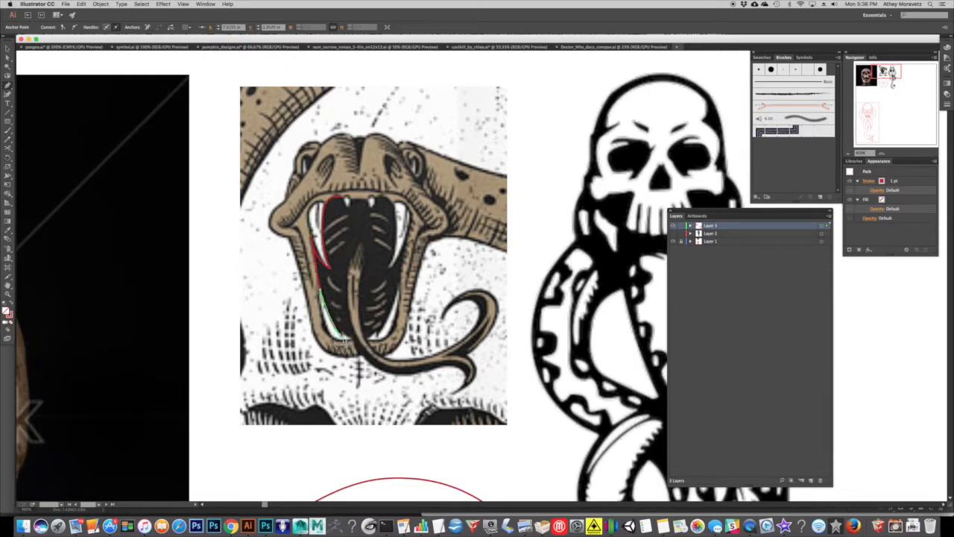
Continue the mouth path around the small lower teeth, up over the tongue's raised edge and back down to the jaw.
click(343, 329)
drag(354, 336, 363, 339)
drag(348, 268, 355, 244)
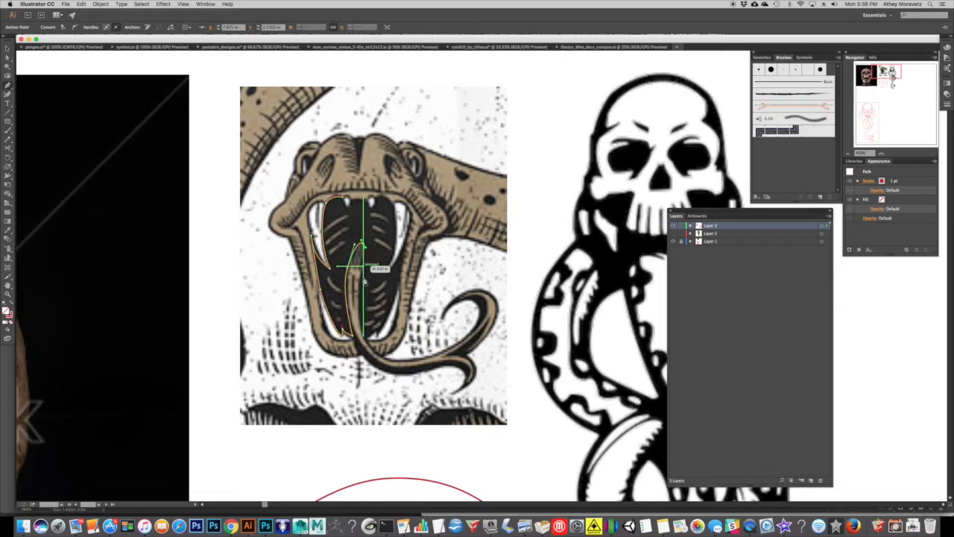
drag(364, 337, 372, 351)
click(375, 329)
click(378, 337)
Trace the mouth's right side around the right fang, and close the path along the two small upper teeth.
drag(403, 285, 405, 276)
drag(409, 233, 411, 228)
click(409, 226)
drag(388, 269, 370, 287)
click(388, 269)
drag(397, 238, 390, 198)
drag(376, 197, 366, 202)
click(371, 202)
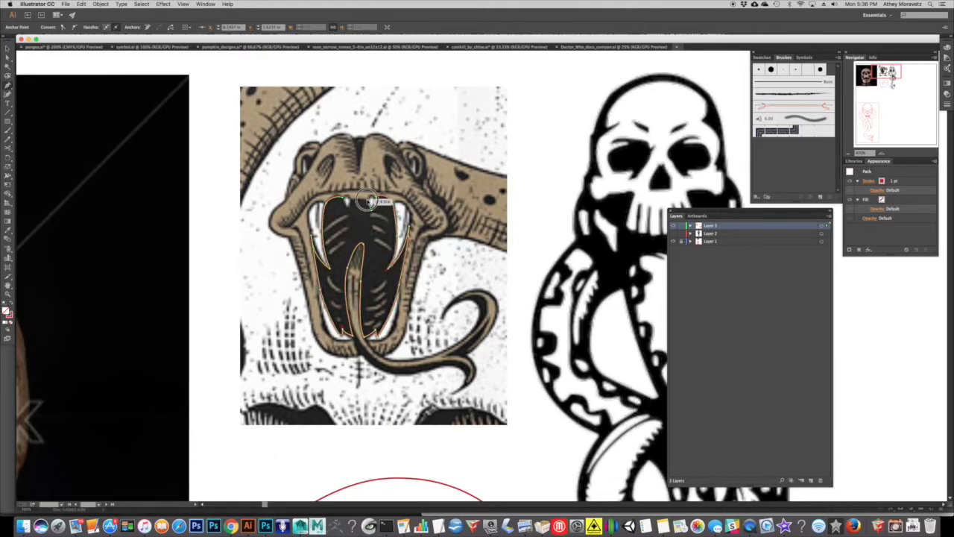
click(353, 199)
click(348, 209)
drag(344, 197, 339, 185)
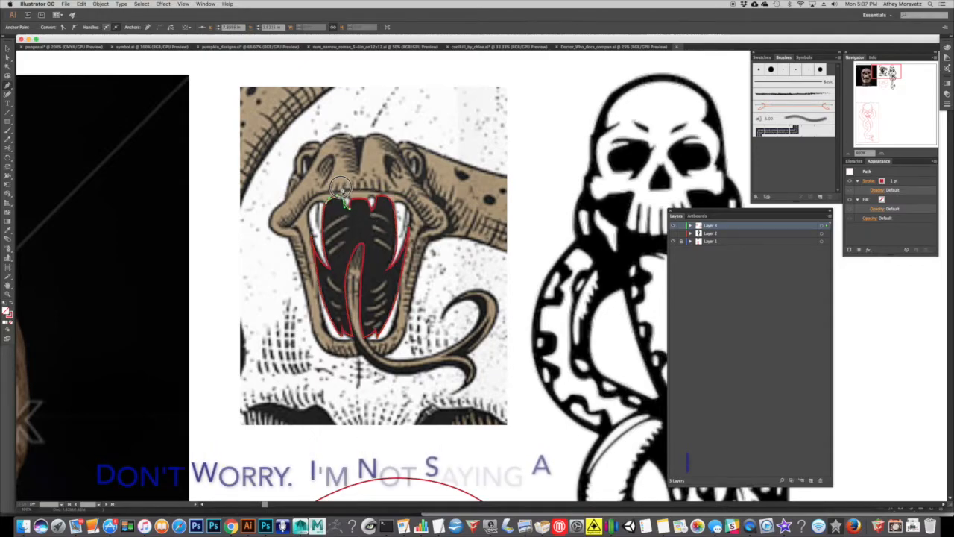
super+click(386, 217)
Trace closed outlines around both of the snake's eyes with the Pen tool.
click(308, 156)
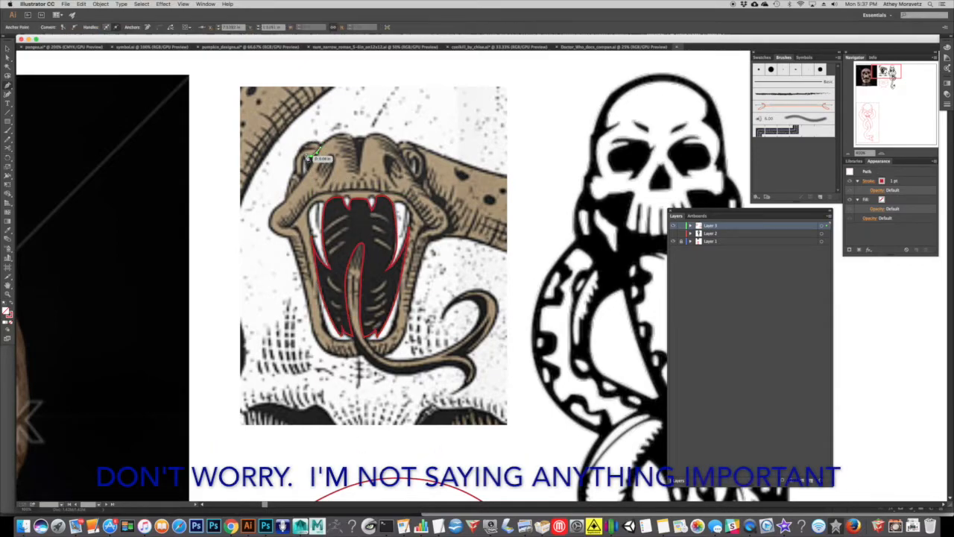
click(321, 147)
click(308, 156)
super+click(365, 162)
drag(415, 156, 423, 158)
click(415, 183)
click(415, 155)
Trace closed outlines around the snake's two nostrils with the Pen tool.
super+click(395, 161)
click(392, 178)
drag(388, 154, 394, 154)
drag(396, 162, 396, 169)
click(392, 178)
super+click(387, 175)
click(325, 179)
drag(332, 155, 321, 170)
click(325, 179)
Start the snake head's outer outline at the top, down the left side and jaw, along the tongue's underside to its lower fork tip.
super+click(350, 170)
drag(367, 149, 325, 151)
click(358, 155)
drag(316, 160, 269, 249)
click(285, 256)
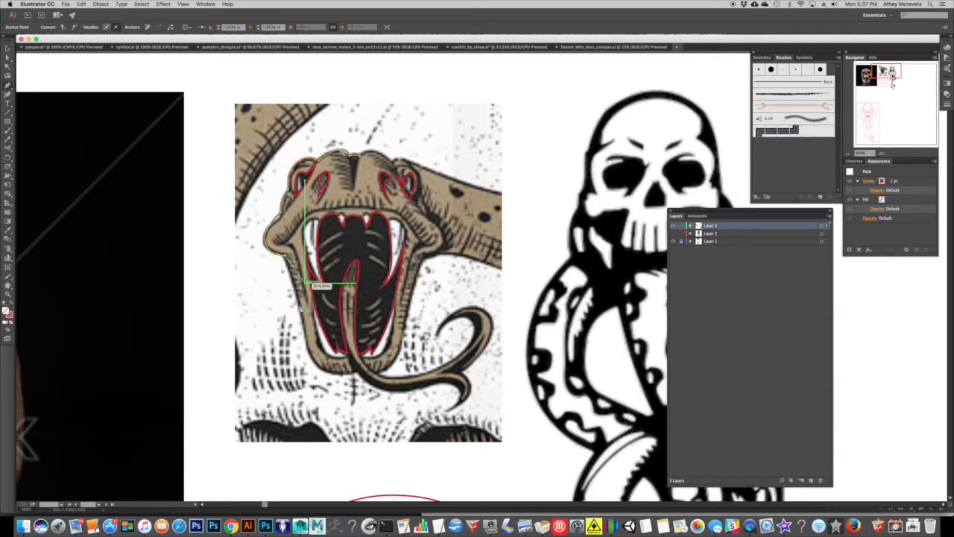
drag(300, 313, 427, 422)
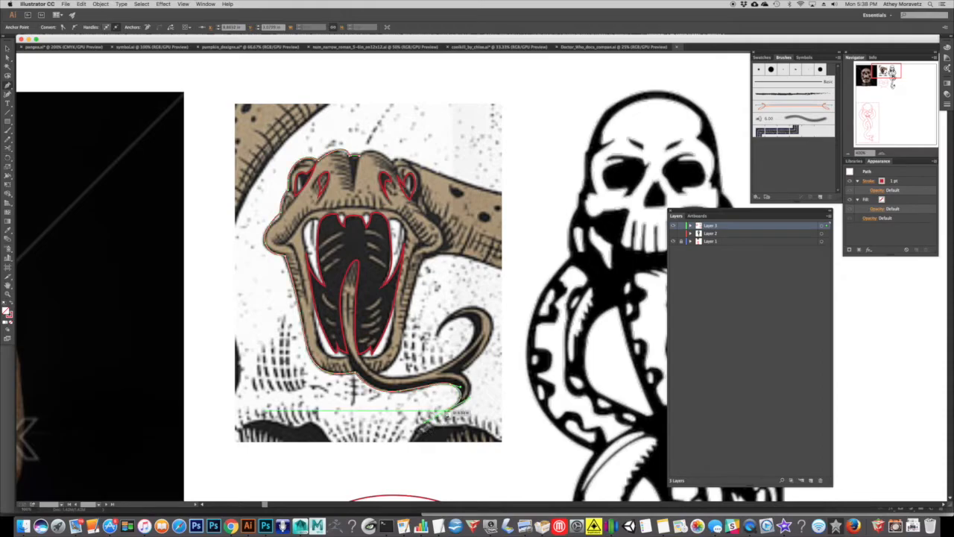
drag(471, 388, 473, 365)
key(super+z)
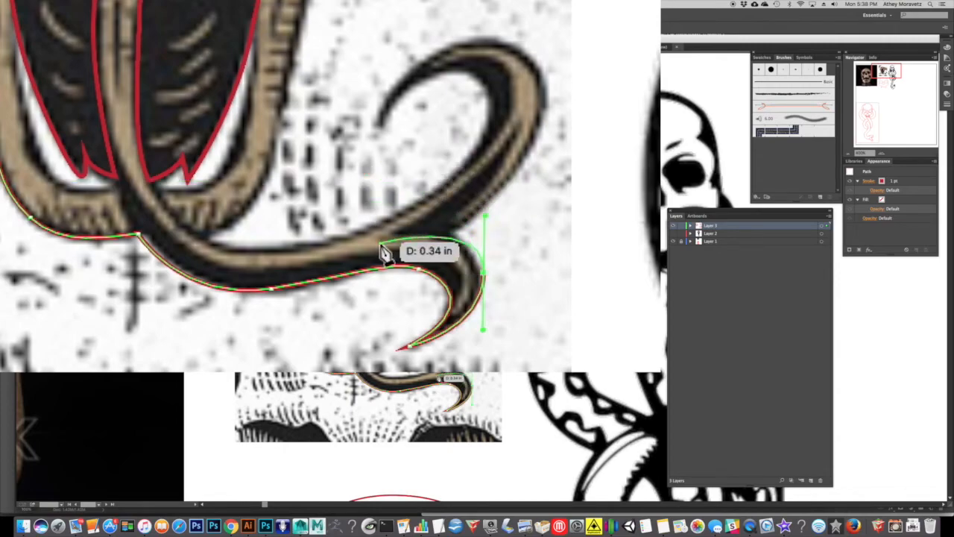
key(super+z)
Continue the outline up the tongue's lower fork, around the curled upper fork and back along its inner edge toward the jaw.
drag(477, 309, 498, 277)
drag(433, 221, 450, 237)
click(451, 232)
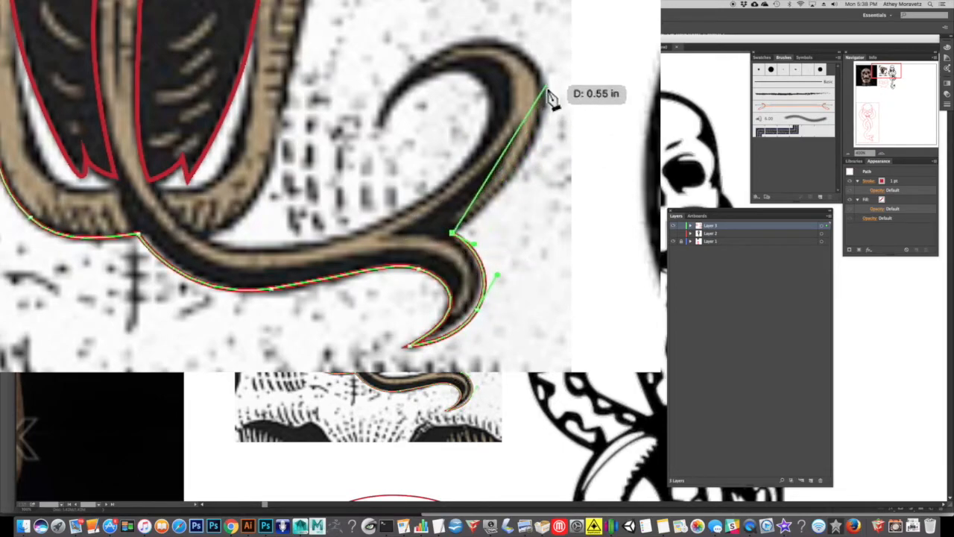
drag(526, 166, 554, 129)
drag(513, 43, 478, 20)
drag(378, 124, 357, 209)
drag(381, 125, 528, 126)
drag(370, 224, 322, 240)
Trace the outline up the right side of the jaw and head, and finish it at the top of the head.
drag(379, 374, 366, 370)
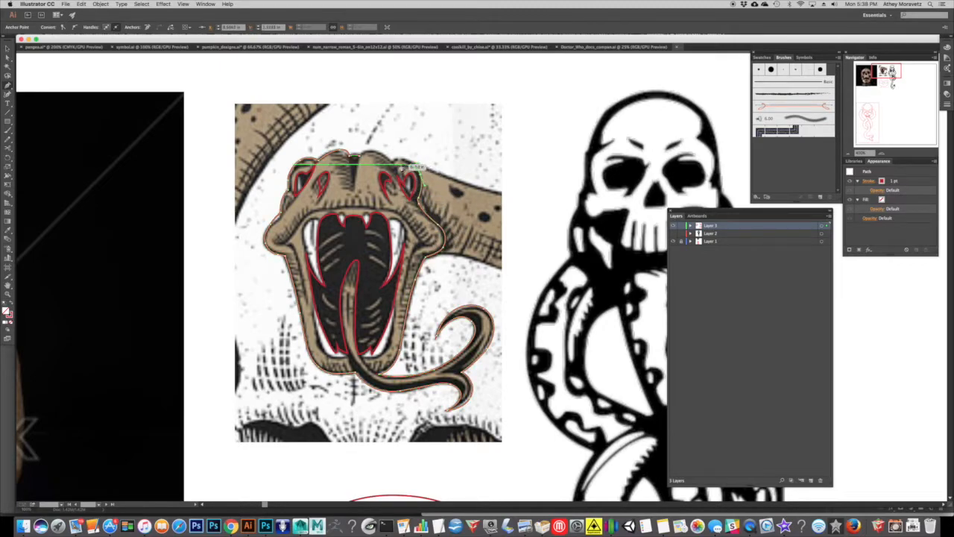
click(389, 171)
click(376, 150)
click(368, 147)
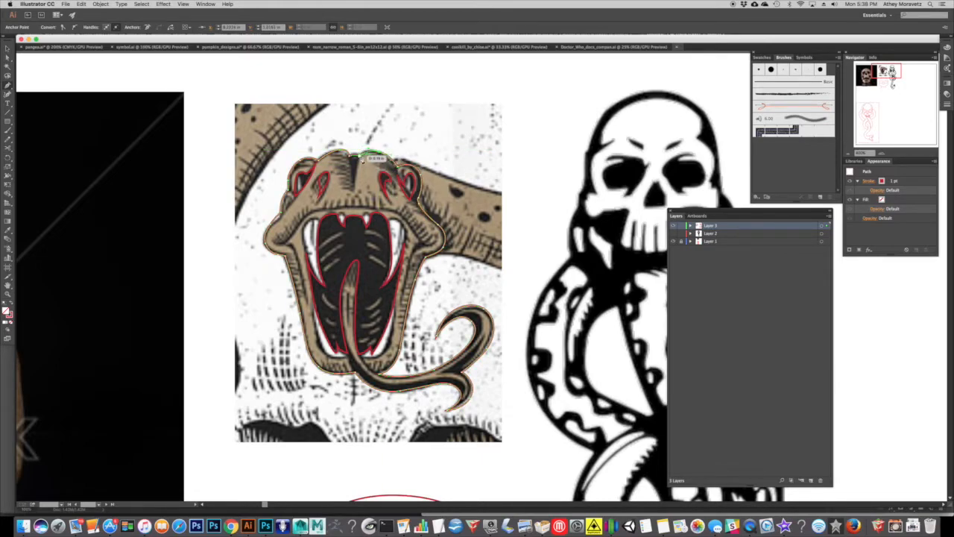
super+click(345, 139)
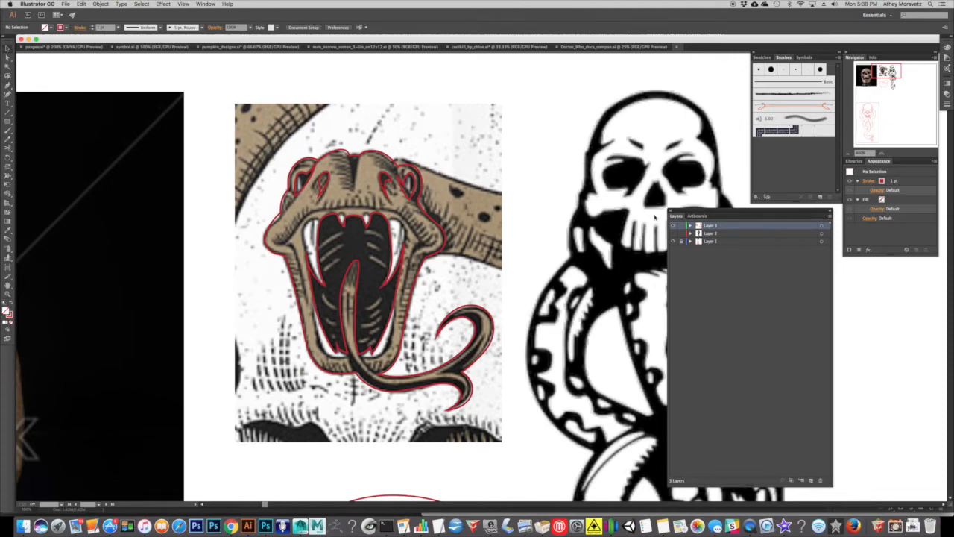
Hide the reference images on Layer 1, toggling their visibility to compare them with the traced snake head.
click(673, 242)
drag(452, 289, 474, 299)
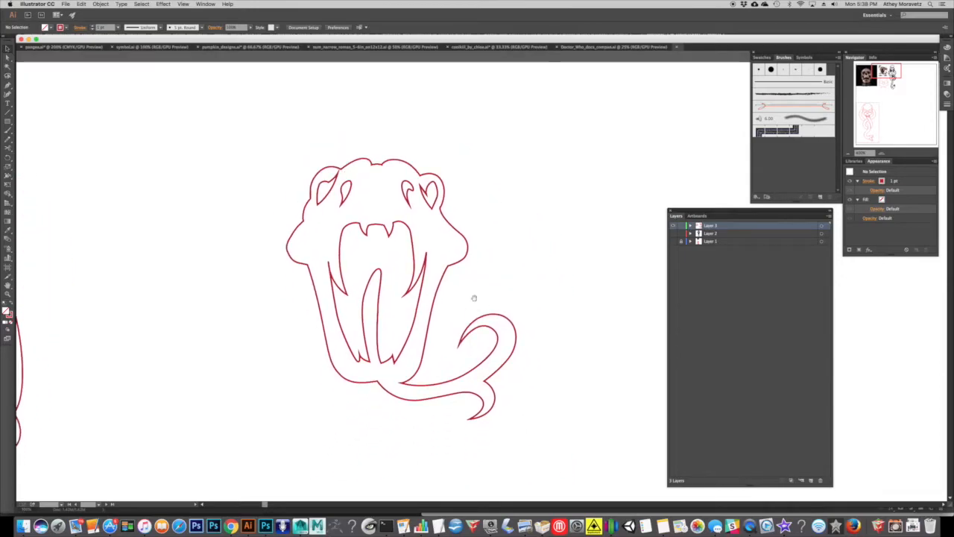
click(674, 242)
click(674, 242)
click(675, 241)
click(674, 242)
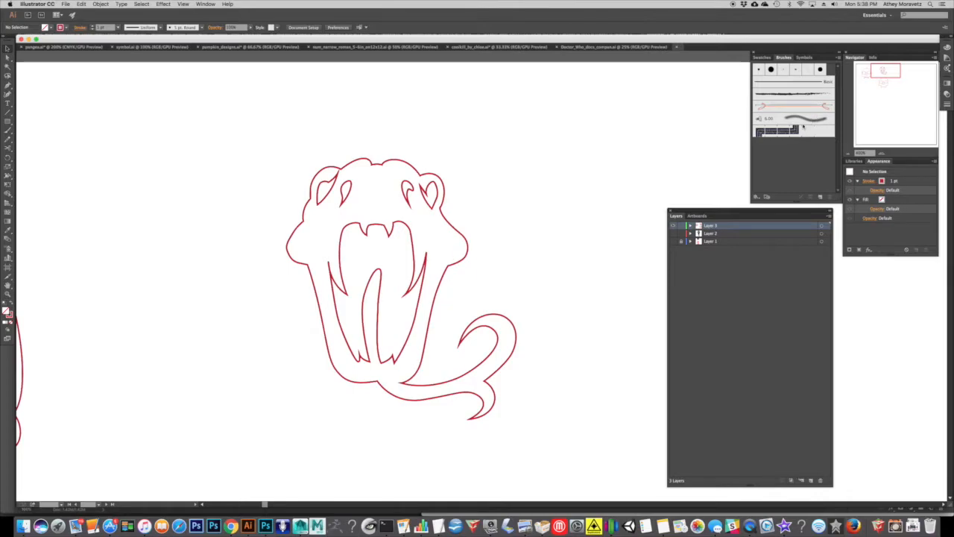
Turn the red strokes of the snake's mouth, eyes and nostrils into solid red fills without stroke.
click(419, 305)
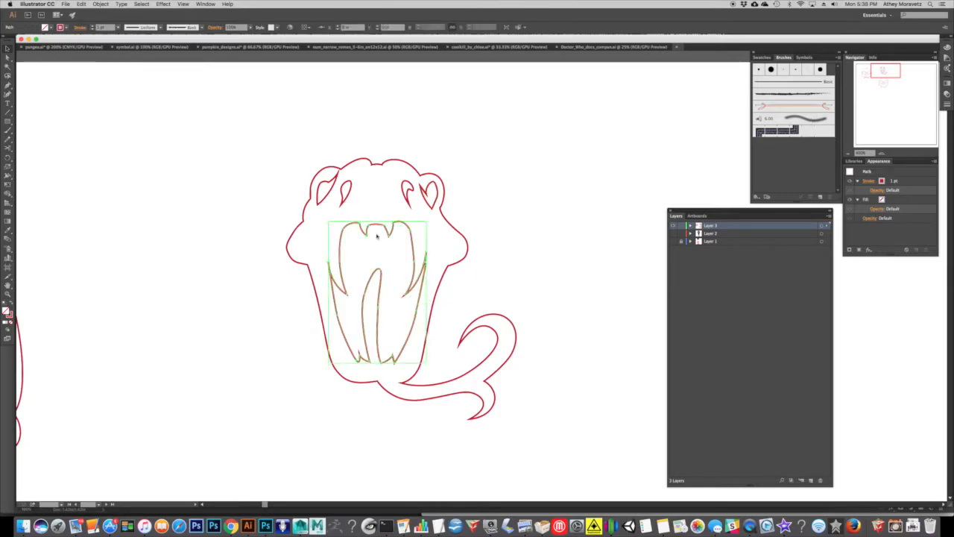
drag(337, 193, 432, 202)
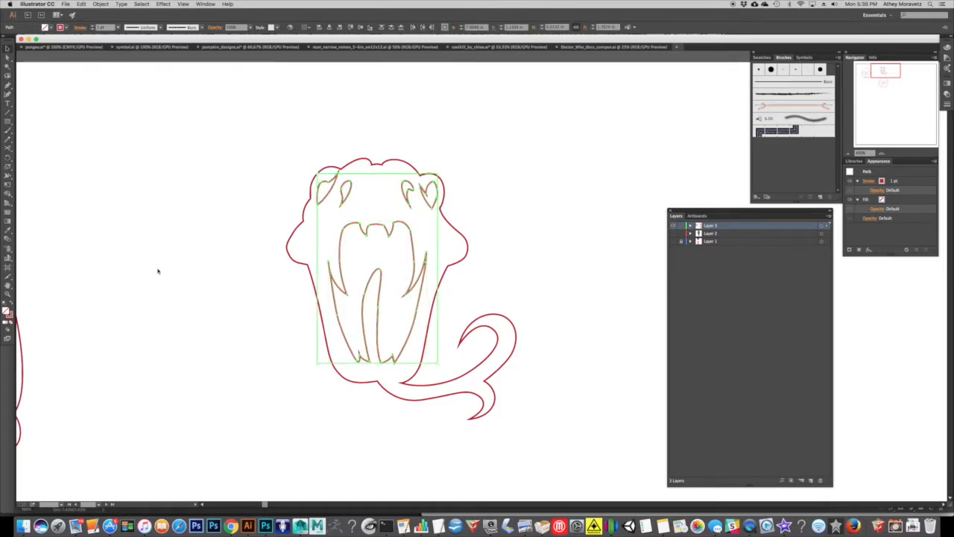
click(15, 306)
click(217, 321)
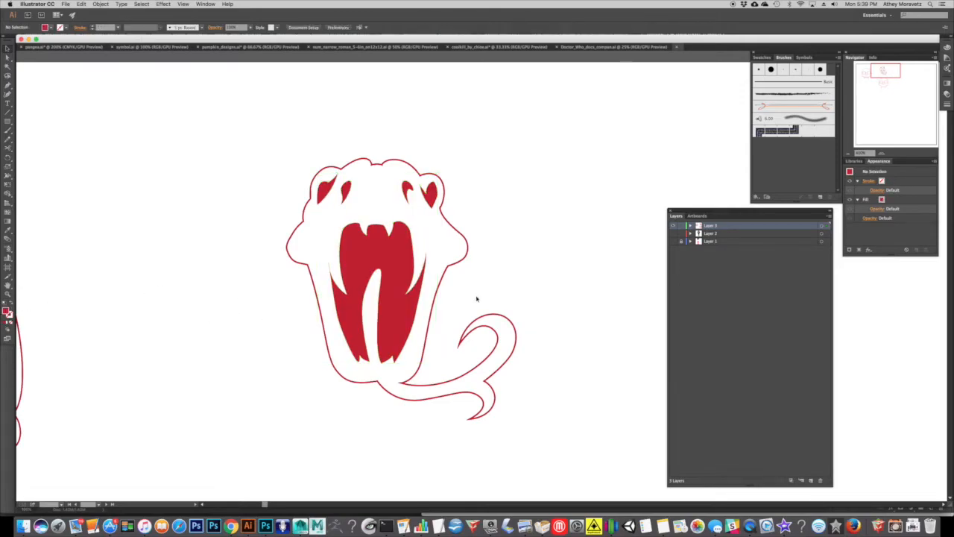
Show the reference images on Layer 1 and trace a small unfilled red shape inside the left corner of the snake's jaw.
click(849, 155)
click(849, 155)
drag(532, 214, 554, 200)
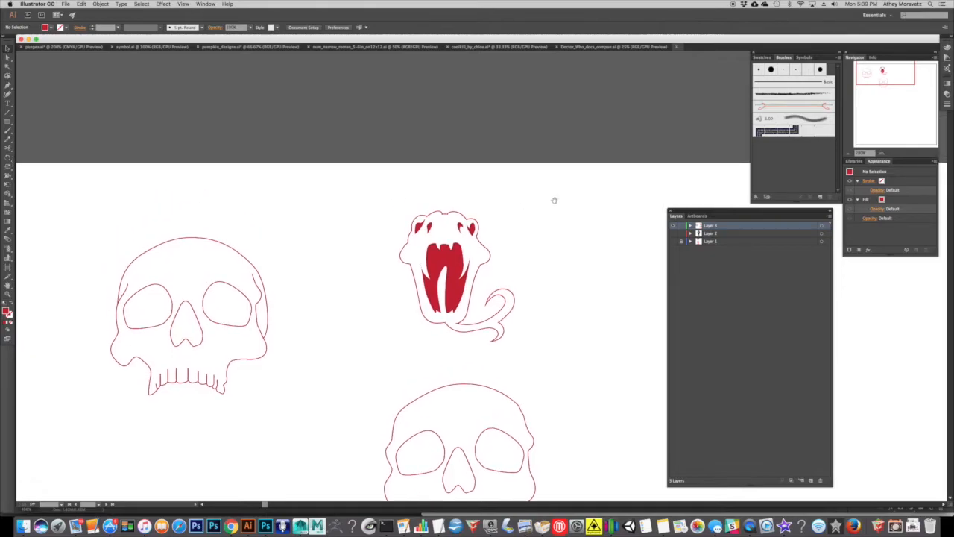
click(674, 242)
click(882, 153)
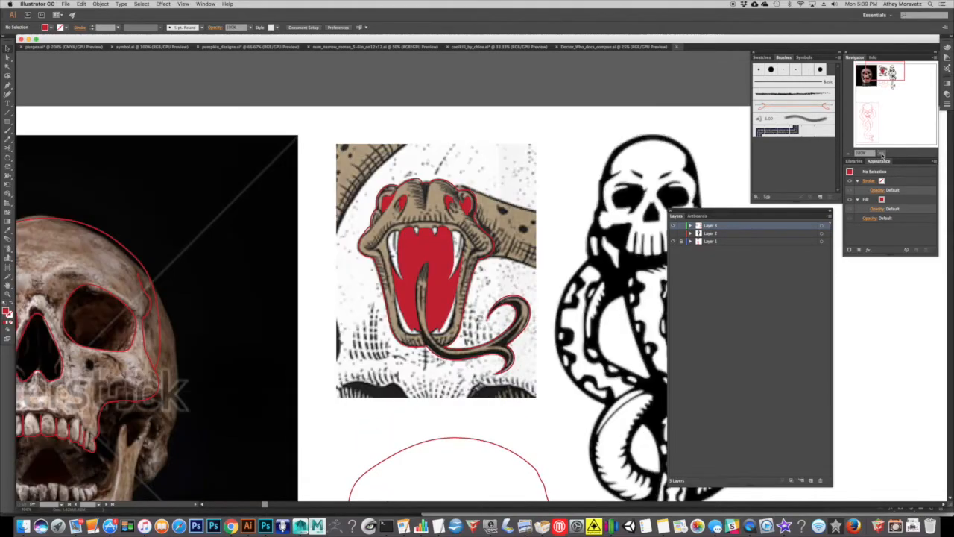
click(882, 154)
click(882, 154)
drag(388, 153, 396, 171)
key(shift+x)
click(296, 211)
mouse_move(276, 237)
mouse_down()
mouse_move(288, 238)
mouse_move(309, 186)
mouse_up()
click(301, 293)
Trace a matching small unfilled red shape inside the right corner of the snake's jaw.
key(super+shift+a)
click(462, 214)
drag(487, 238, 476, 238)
drag(462, 280, 460, 294)
drag(462, 214, 445, 195)
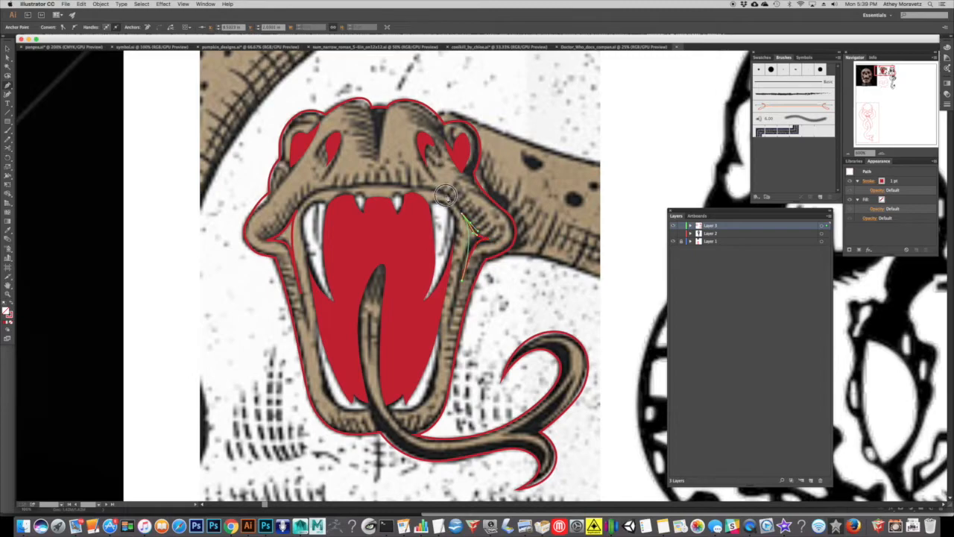
Turn both jaw-corner shapes into solid red fills without stroke.
key(super+shift+a)
click(8, 48)
click(292, 240)
shift+click(470, 243)
click(12, 302)
click(596, 152)
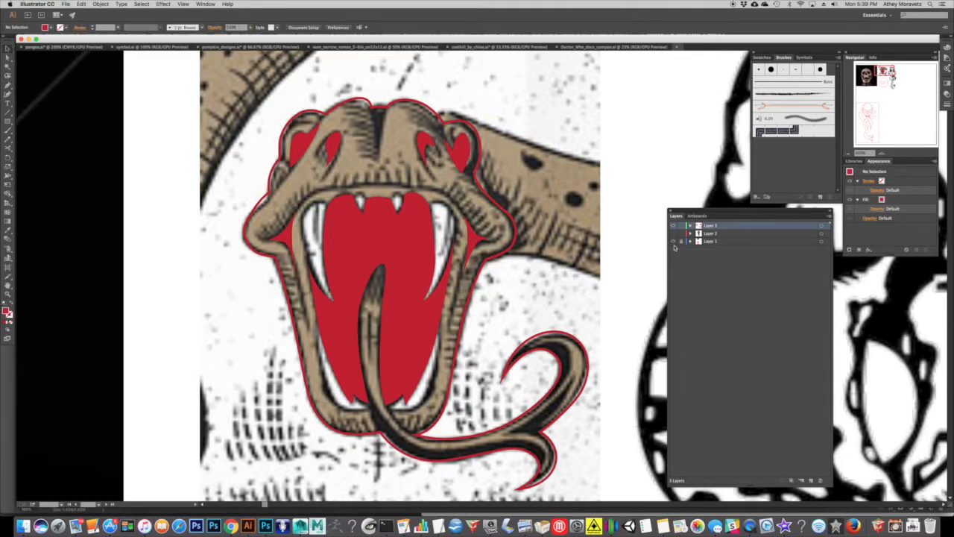
Hide the reference images on Layer 1 and move the whole traced snake head to the empty area below the second skull.
click(673, 242)
click(849, 154)
click(849, 154)
click(849, 153)
click(849, 153)
click(849, 154)
drag(597, 185, 559, 144)
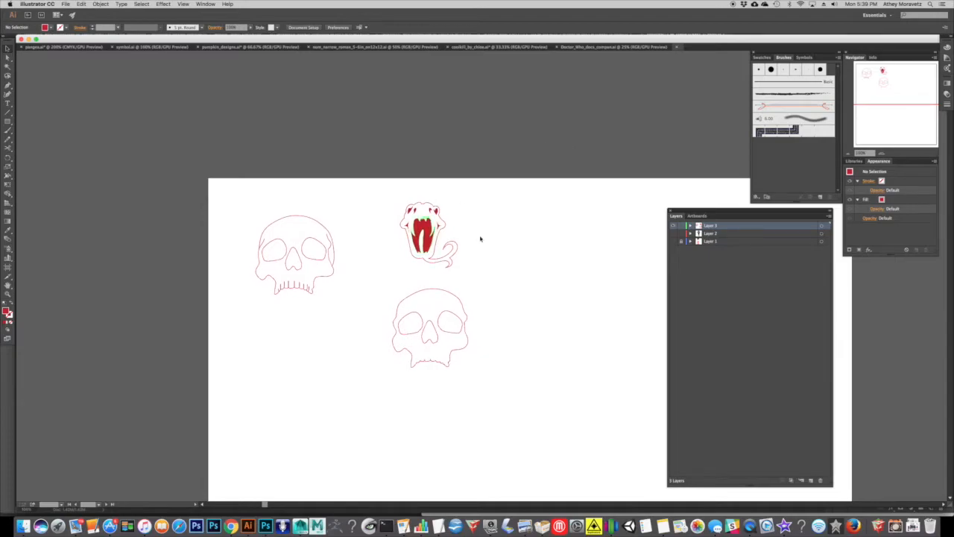
click(880, 154)
click(880, 154)
drag(363, 216, 396, 198)
drag(490, 255, 343, 100)
drag(409, 159, 427, 466)
drag(430, 464, 412, 399)
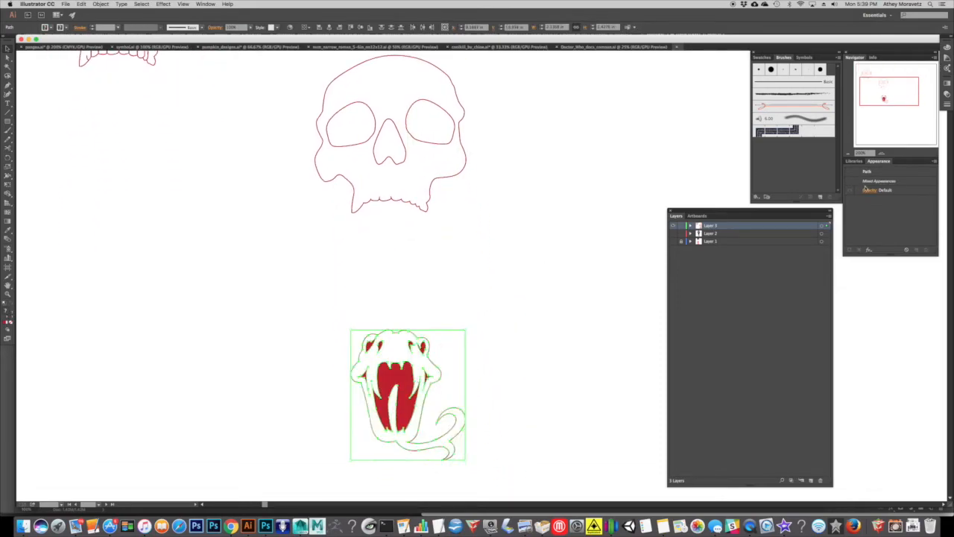
Show Layer 1 again and start an unfilled red centre path along the Dark Mark's snake body, from the skull's teeth into the lower loop.
click(673, 242)
drag(464, 172, 380, 344)
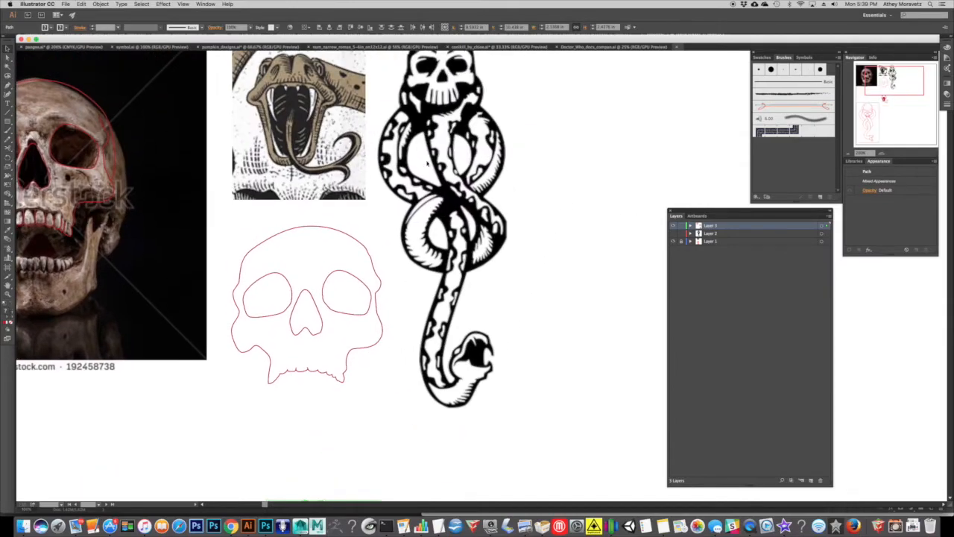
drag(389, 158, 422, 215)
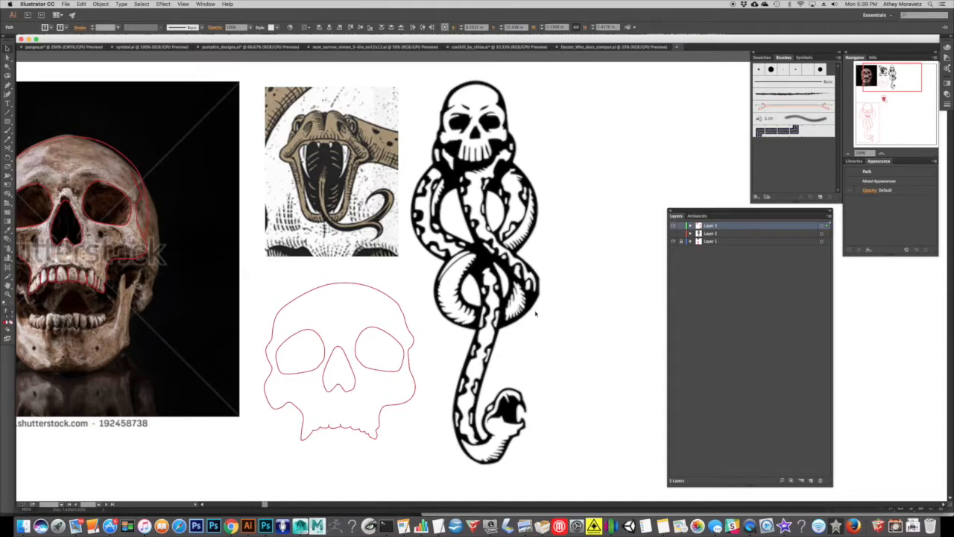
drag(515, 274, 480, 256)
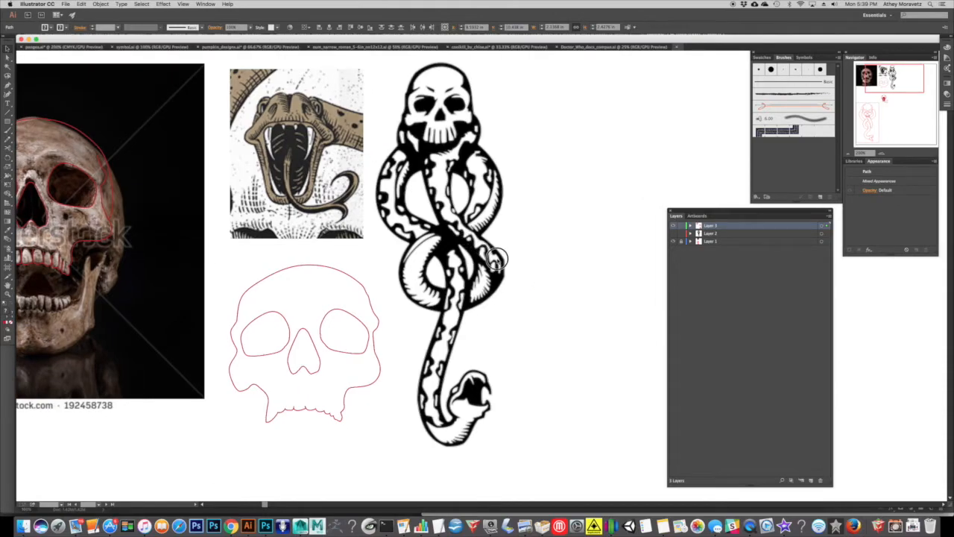
key(shift+super+a)
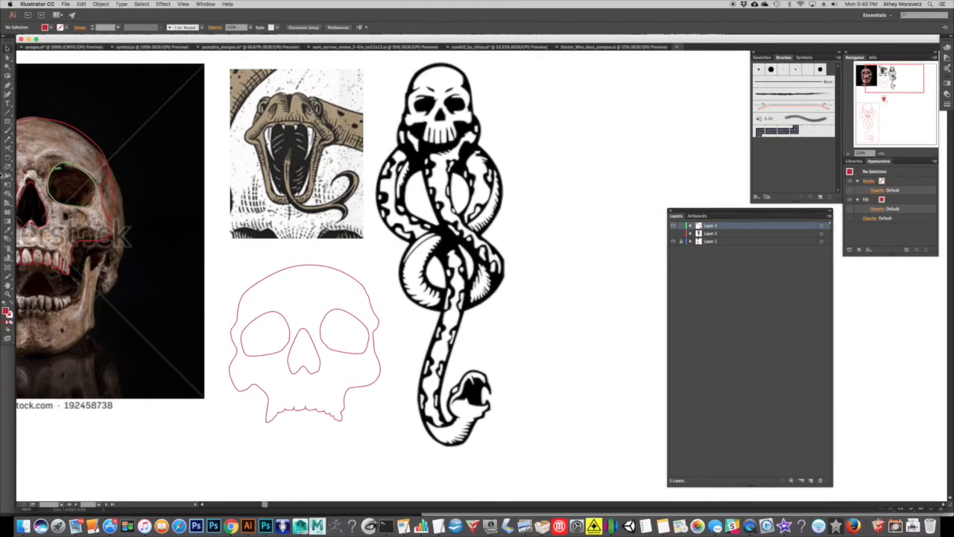
click(9, 85)
drag(450, 165, 413, 152)
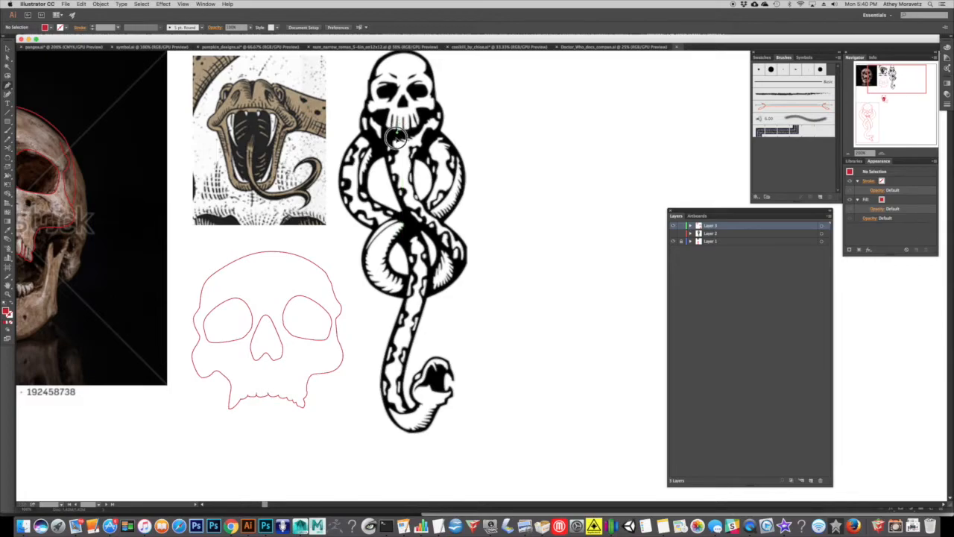
drag(408, 153, 438, 231)
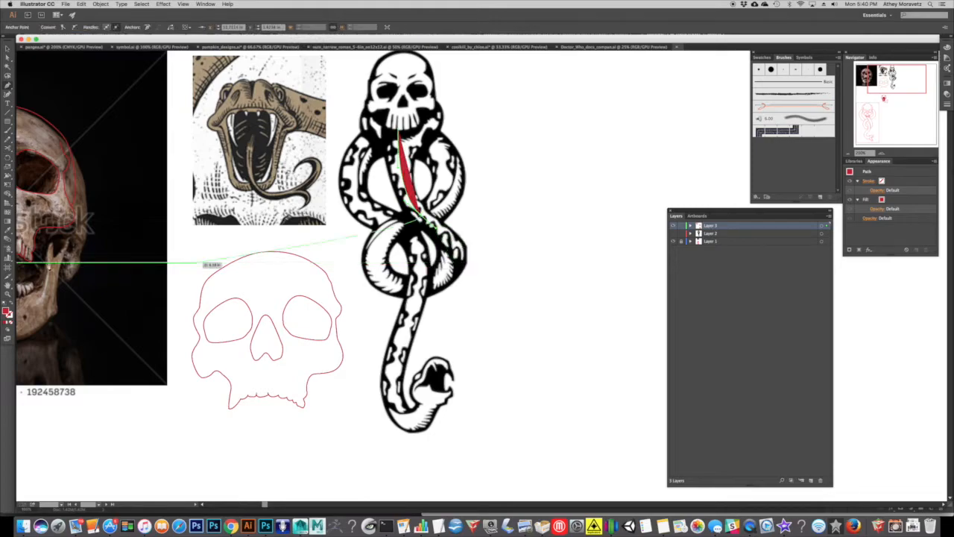
key(shift+x)
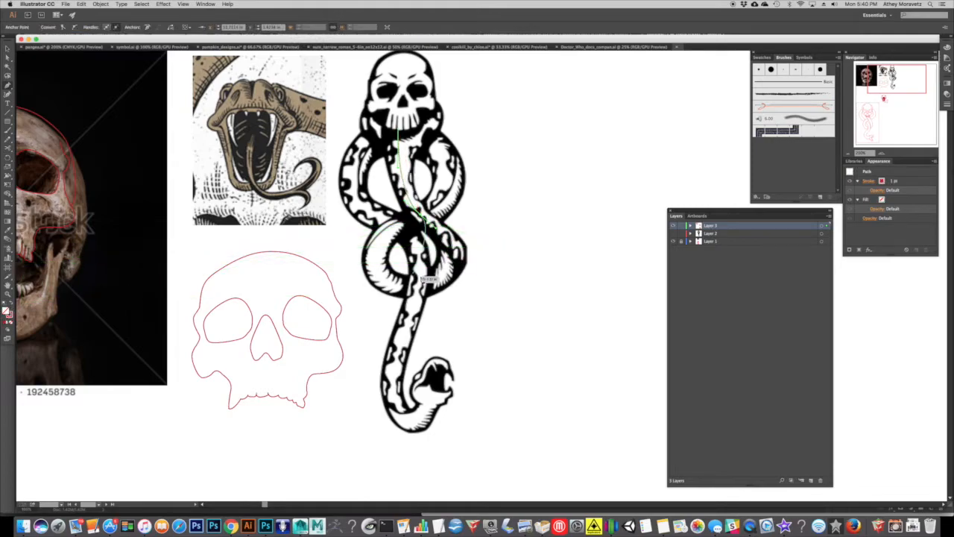
click(432, 288)
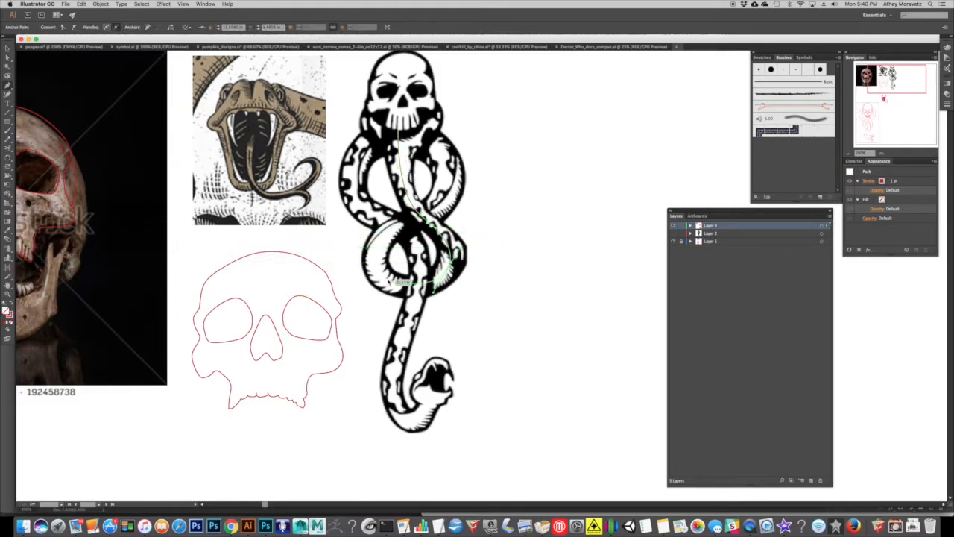
Continue the centre path around the lower and upper loops and down the snake's body to the bend before its head.
drag(382, 279, 362, 263)
drag(405, 224, 425, 213)
drag(452, 174, 391, 125)
drag(356, 165, 349, 189)
drag(390, 220, 400, 227)
drag(419, 262, 419, 287)
drag(405, 339, 399, 359)
drag(403, 412, 421, 435)
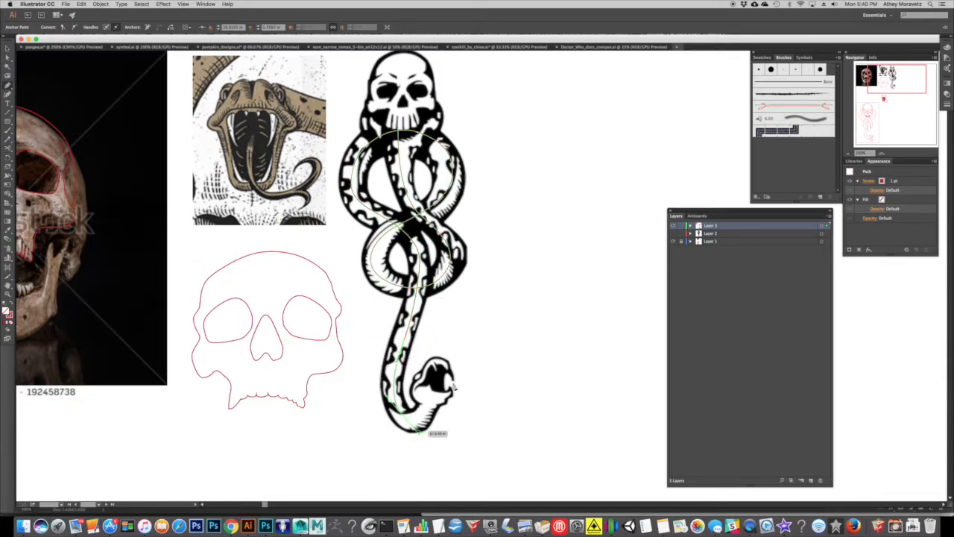
key(super+shift+a)
Try stroke weights of 60, 18, 16 and 40 pt on the snake body path, and set it to 20 pt.
click(7, 50)
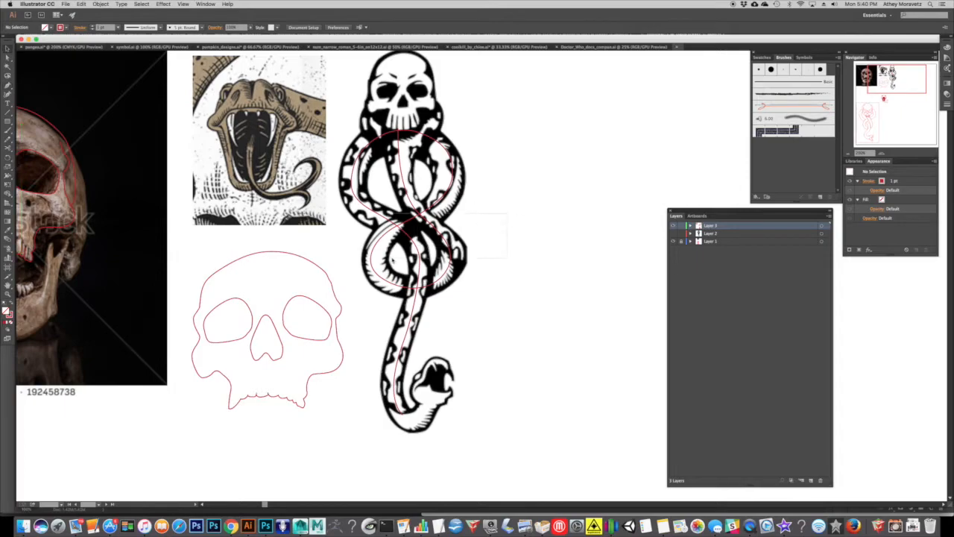
click(372, 255)
click(118, 28)
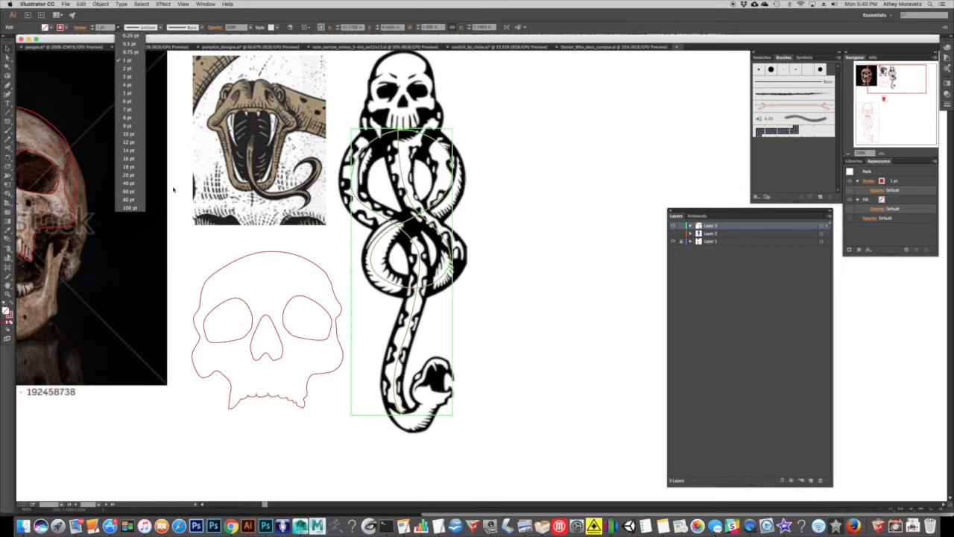
click(130, 191)
click(118, 27)
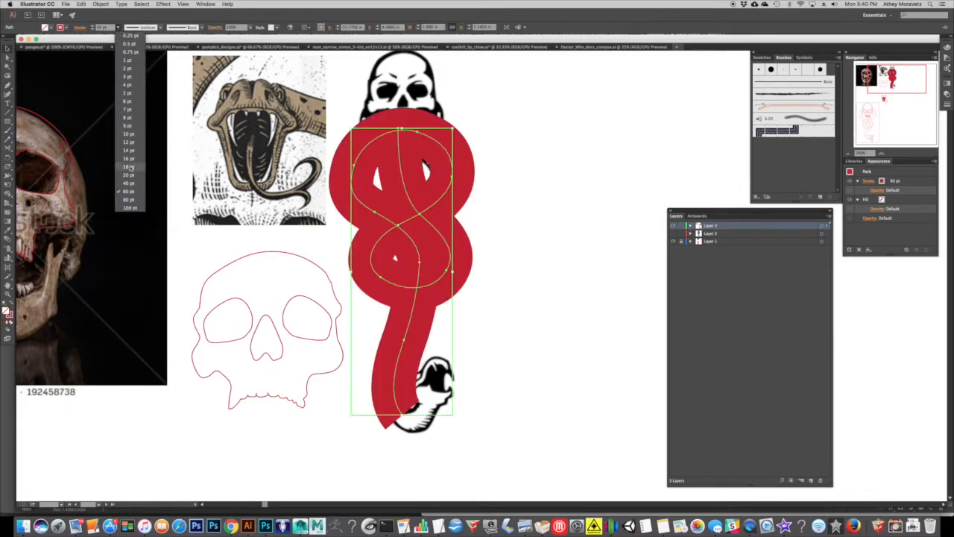
click(129, 169)
click(118, 28)
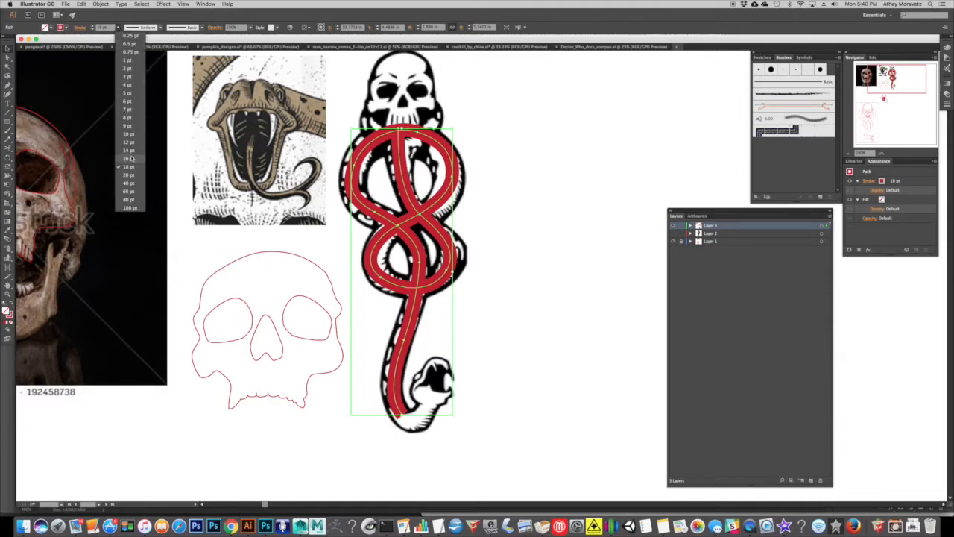
click(131, 159)
click(118, 28)
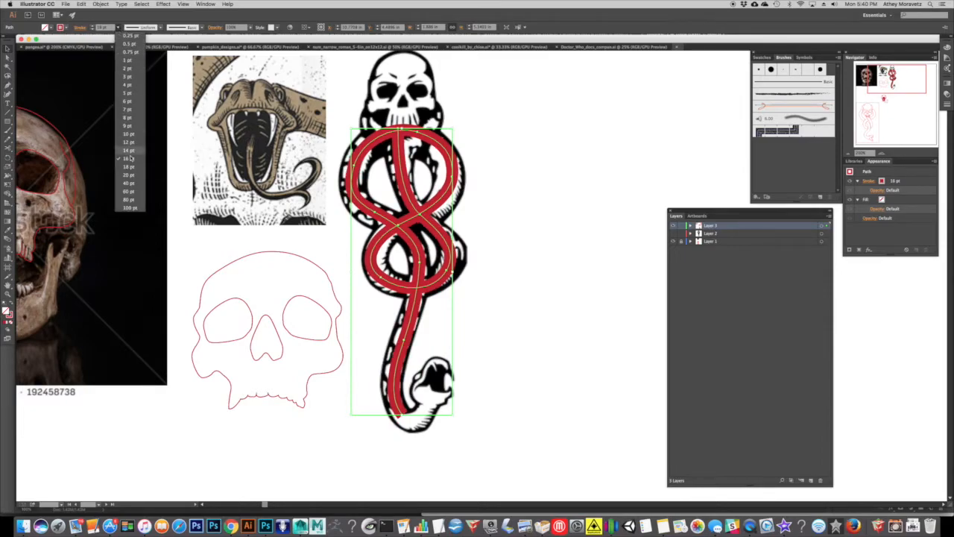
click(135, 182)
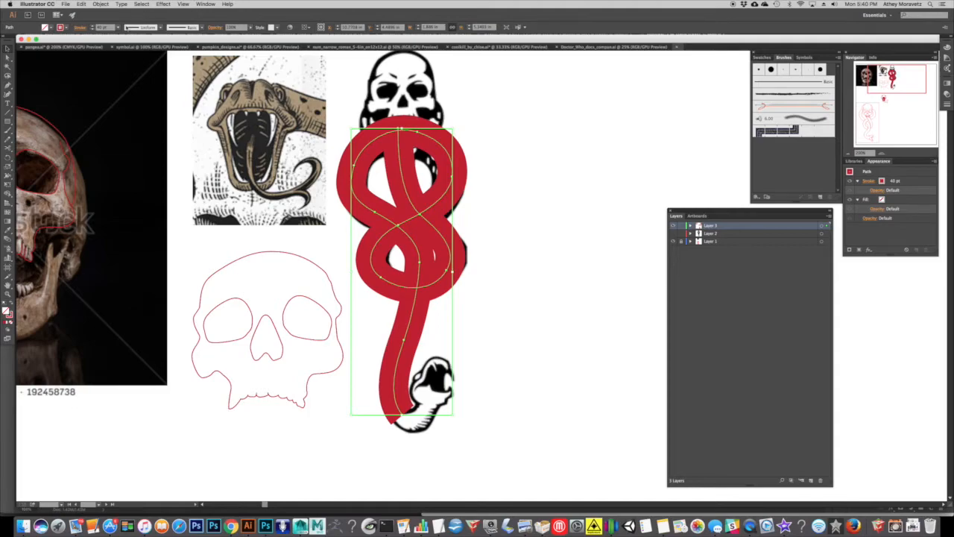
click(119, 28)
click(135, 176)
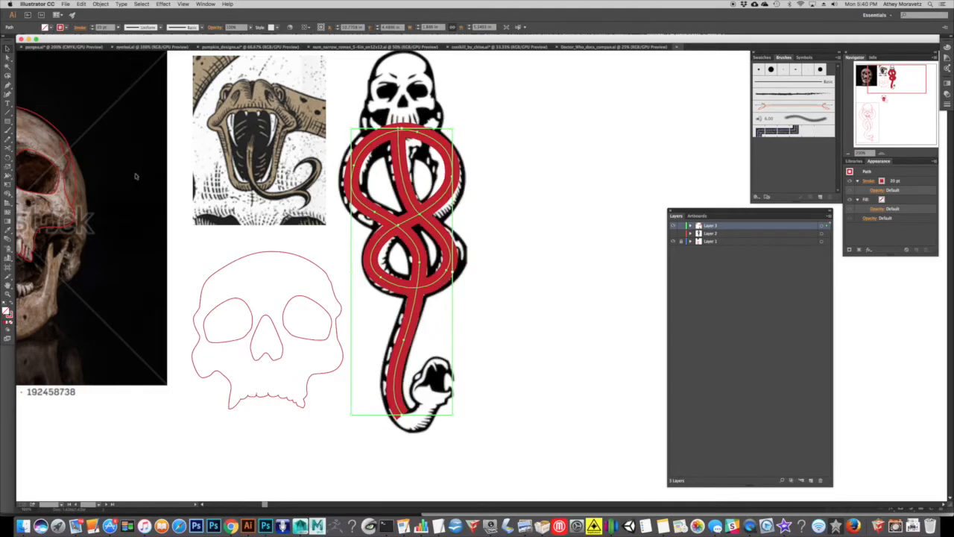
Widen the snake body stroke to about 44.82 pt at the top of the upper loop with the Width Tool.
click(506, 172)
click(882, 153)
drag(361, 237, 381, 283)
click(388, 178)
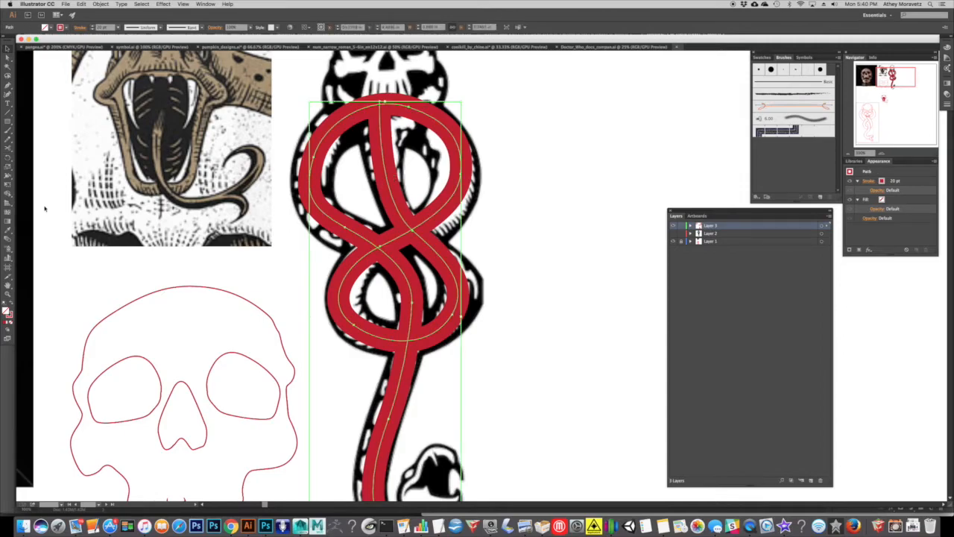
click(6, 178)
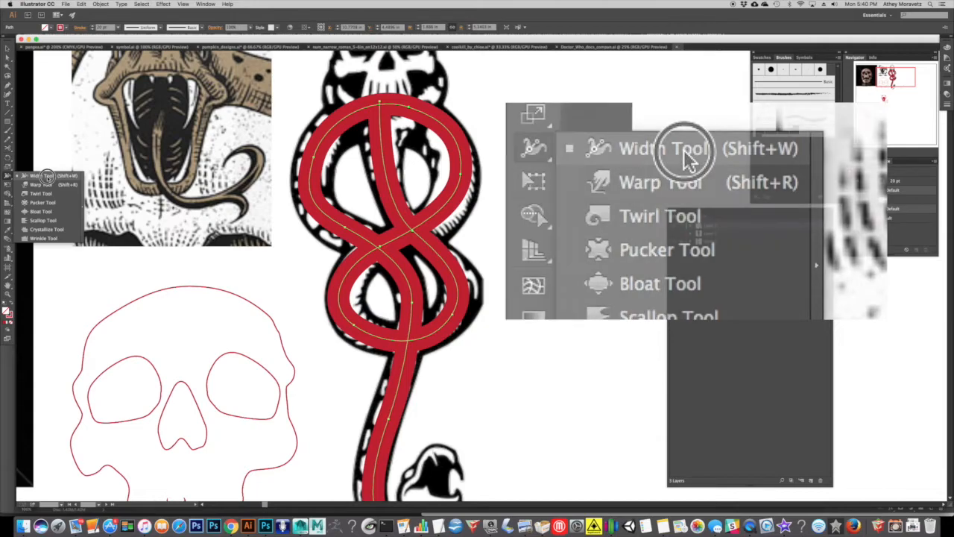
click(46, 176)
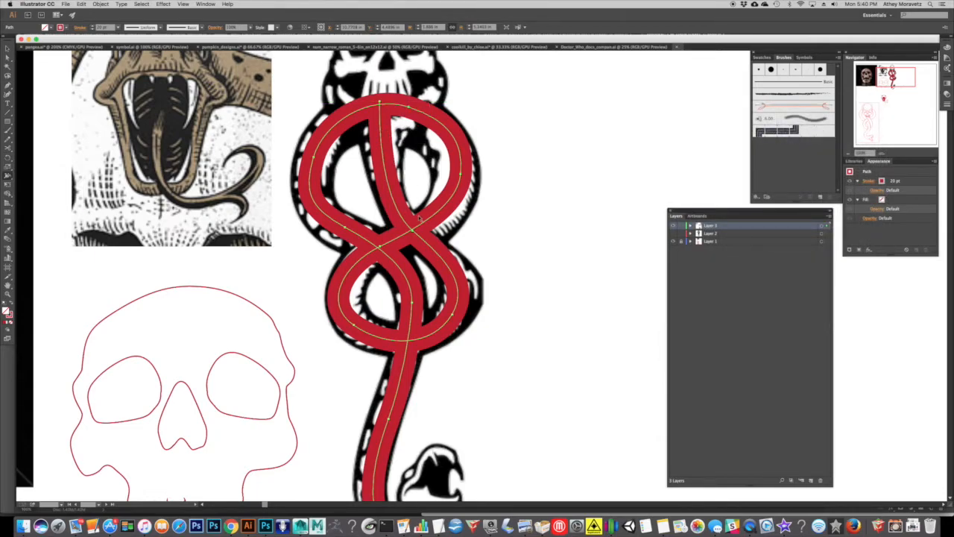
scroll(389, 105, down, 5)
scroll(429, 210, up, 2)
scroll(428, 211, up, 5)
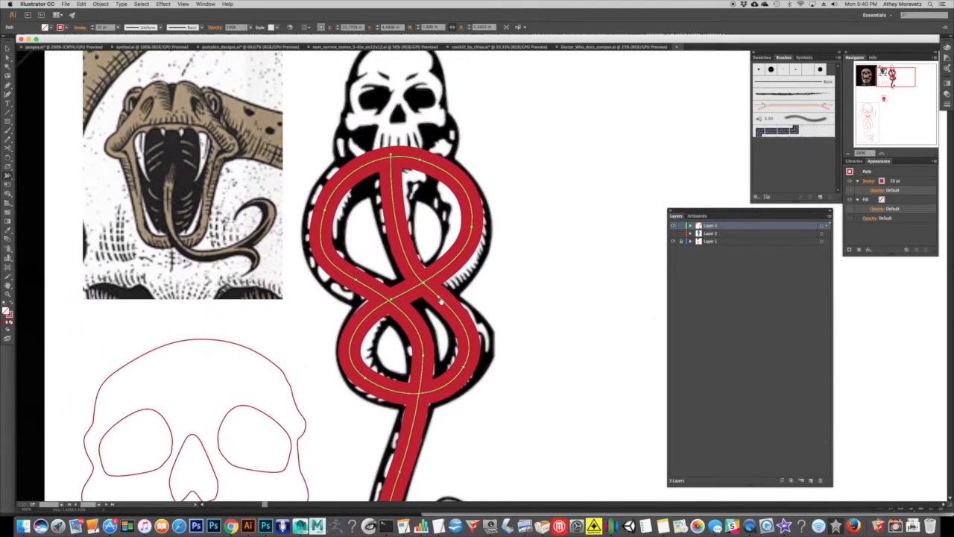
drag(422, 186, 431, 159)
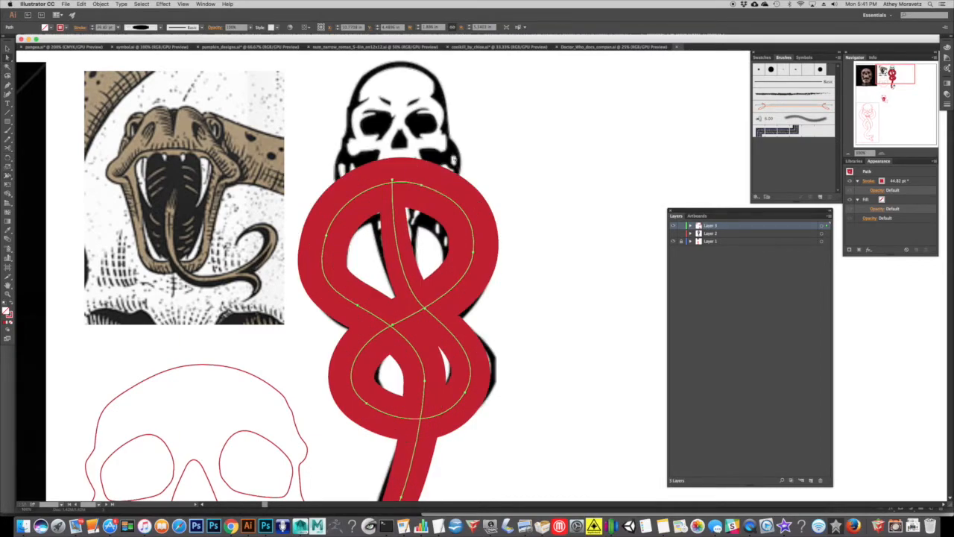
Lower the top anchor point of the upper loop and pull its left side inward to fit the reference snake.
key(a)
click(437, 194)
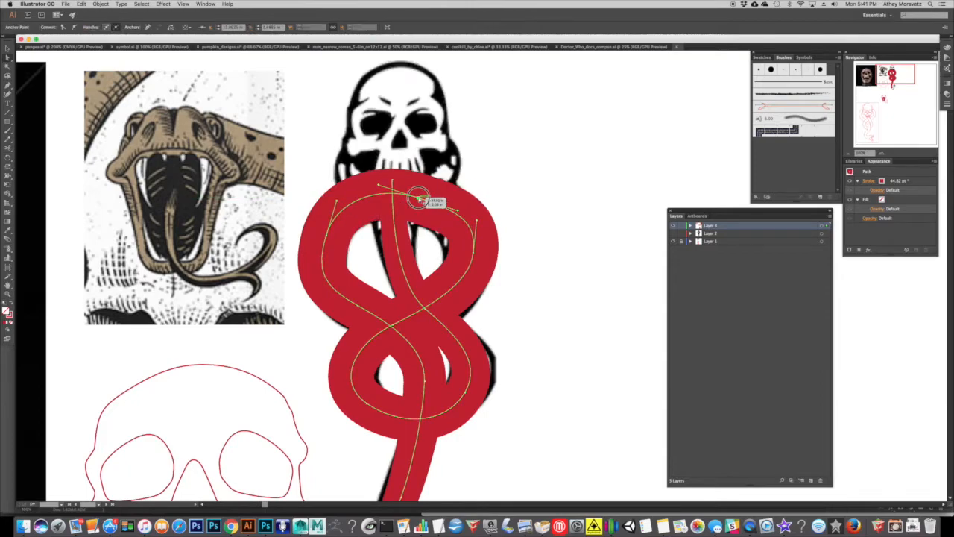
drag(328, 238, 334, 243)
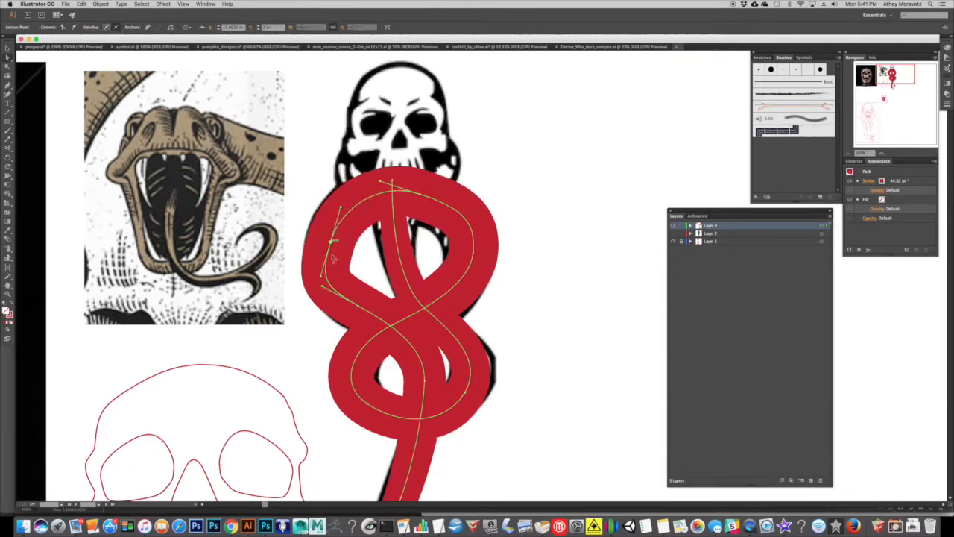
mouse_move(324, 291)
mouse_down()
mouse_move(330, 283)
mouse_move(343, 300)
mouse_move(341, 277)
mouse_up()
Smooth the top and right curves of the upper loop by adjusting their anchor points and handles, undoing an unwanted change.
click(473, 253)
mouse_move(458, 208)
mouse_down()
mouse_move(457, 197)
mouse_move(413, 192)
mouse_up()
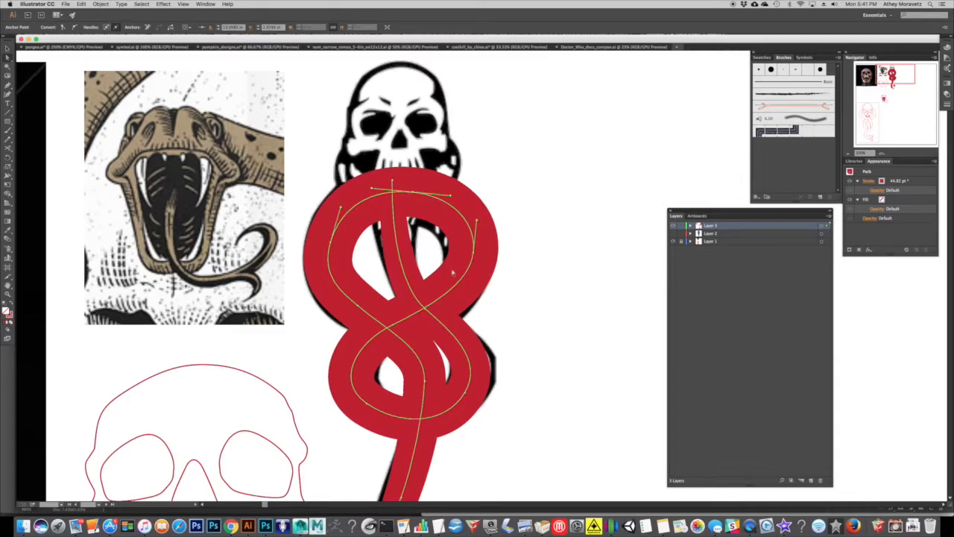
drag(481, 282, 485, 224)
key(ctrl+z)
drag(482, 225, 484, 214)
click(411, 202)
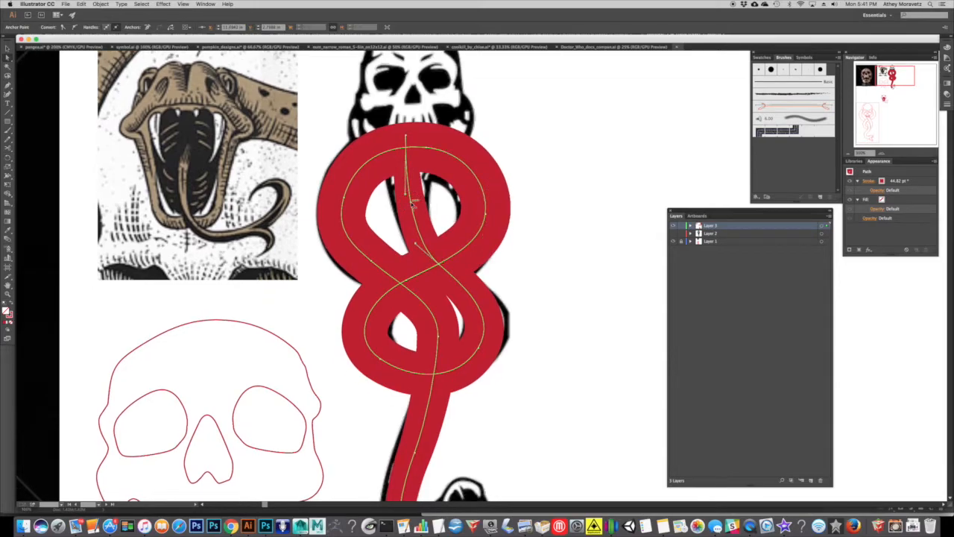
Widen the tapered upper starting end of the snake body stroke with the Width Tool.
click(9, 177)
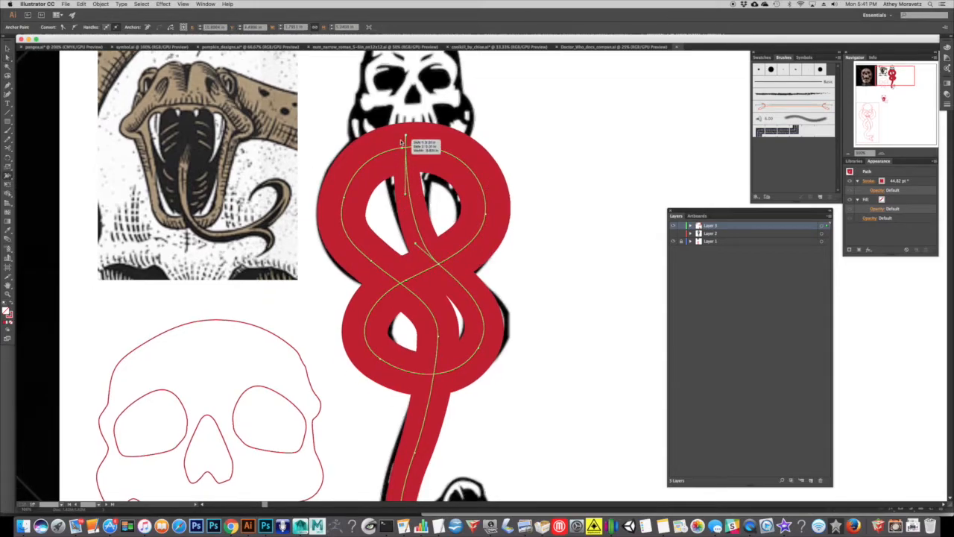
mouse_move(406, 136)
mouse_down()
mouse_move(381, 135)
mouse_move(409, 137)
mouse_move(402, 160)
mouse_move(402, 137)
mouse_move(389, 135)
mouse_up()
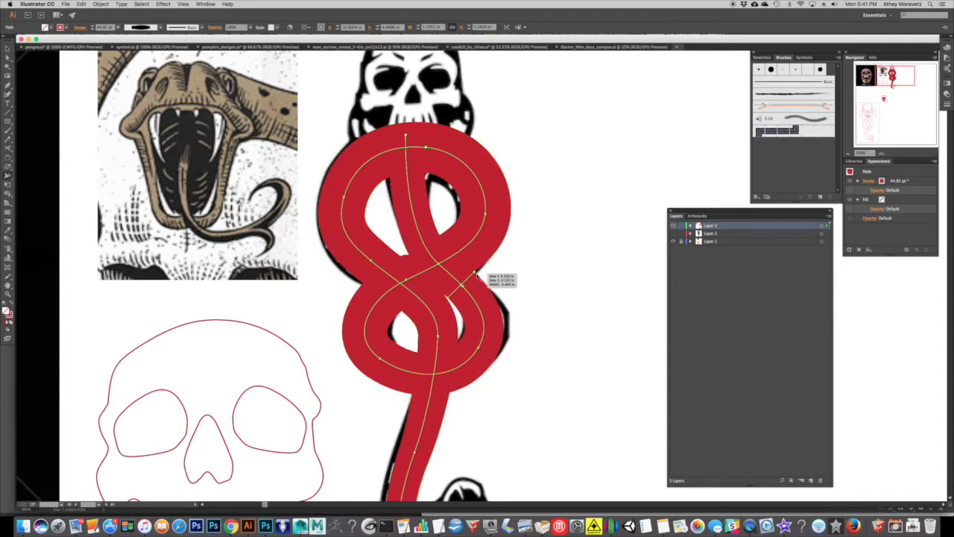
scroll(447, 333, down, 2)
drag(348, 306, 466, 401)
click(8, 57)
key(super+z)
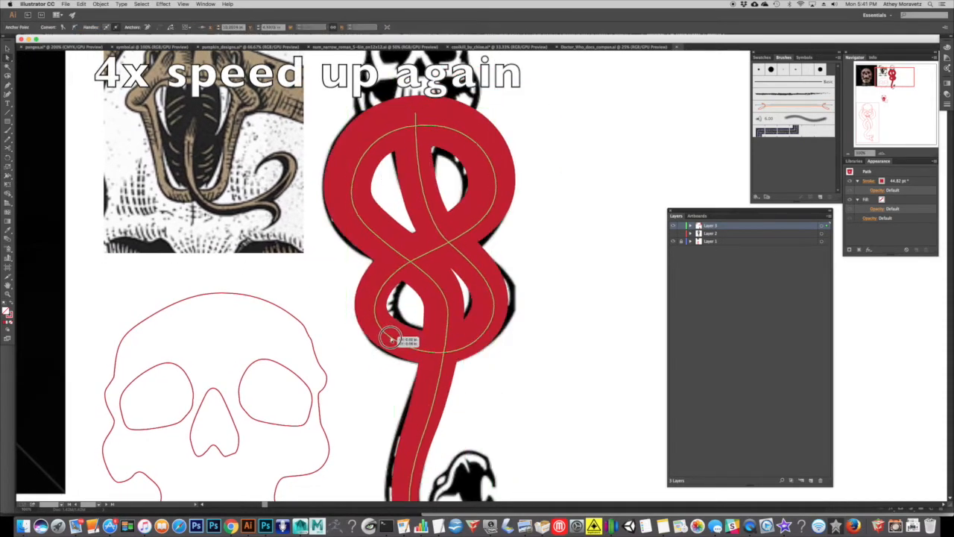
Reshape the lower-left curve of the snake's lower loop and adjust the stroke width on the loop's left side.
click(386, 331)
drag(359, 305, 390, 334)
click(7, 175)
mouse_move(363, 305)
mouse_down()
mouse_move(364, 295)
mouse_move(358, 306)
mouse_up()
drag(427, 456, 414, 324)
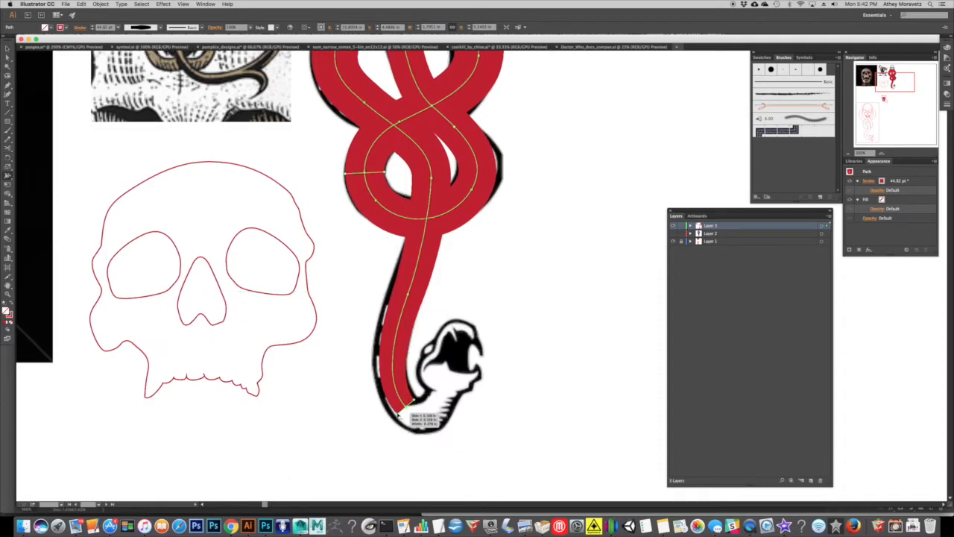
Widen the lower end of the snake body stroke and shift the anchor point above it to match the reference neck.
drag(398, 414, 393, 418)
drag(431, 177, 415, 180)
mouse_move(408, 298)
mouse_down()
mouse_move(386, 292)
mouse_move(404, 295)
mouse_up()
key(super+z)
click(8, 57)
click(364, 260)
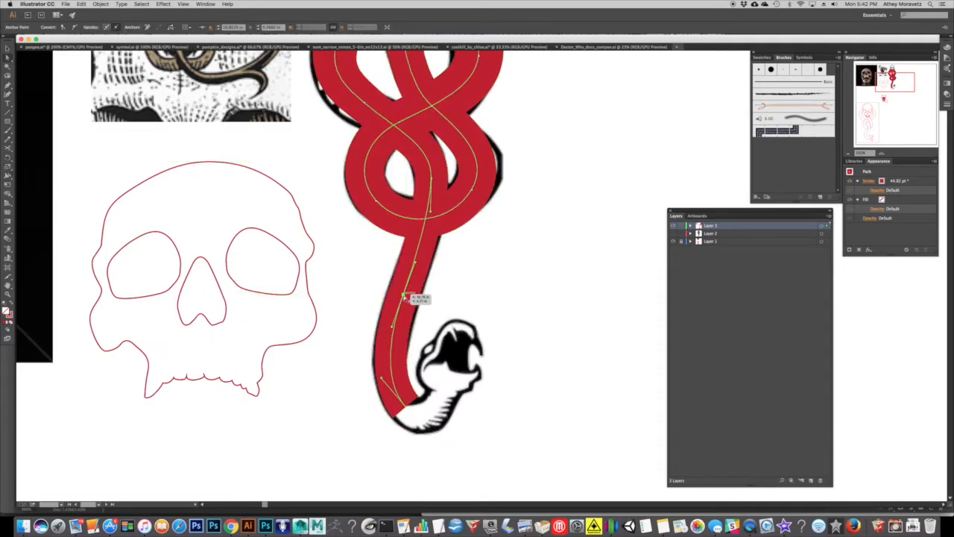
click(458, 279)
scroll(458, 280, up, 5)
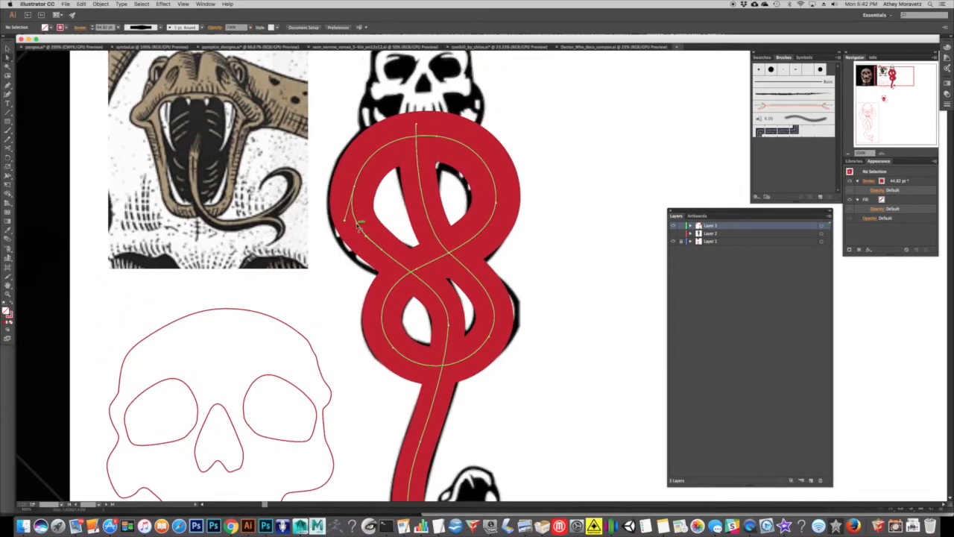
Expand the appearance of the snake body stroke into a filled outline shape.
click(359, 226)
scroll(494, 321, right, 3)
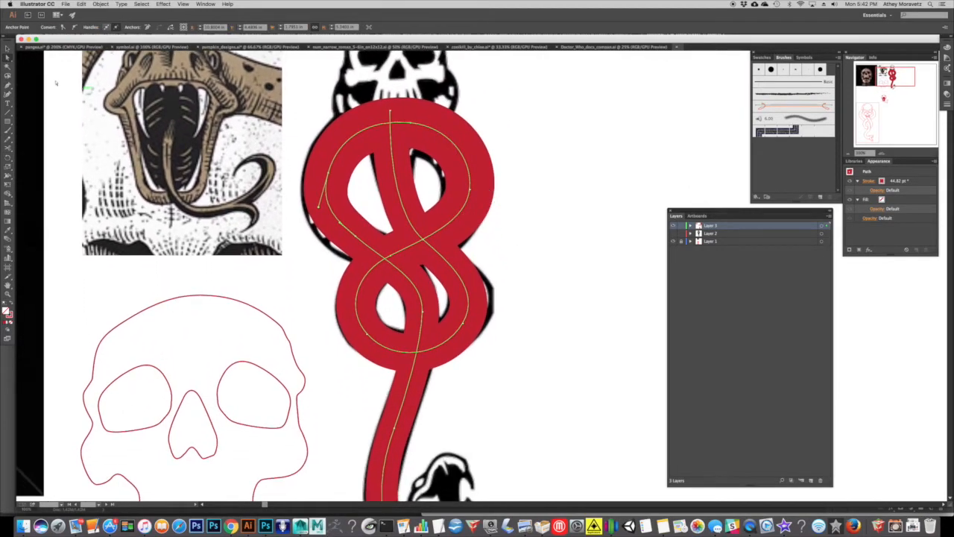
click(8, 48)
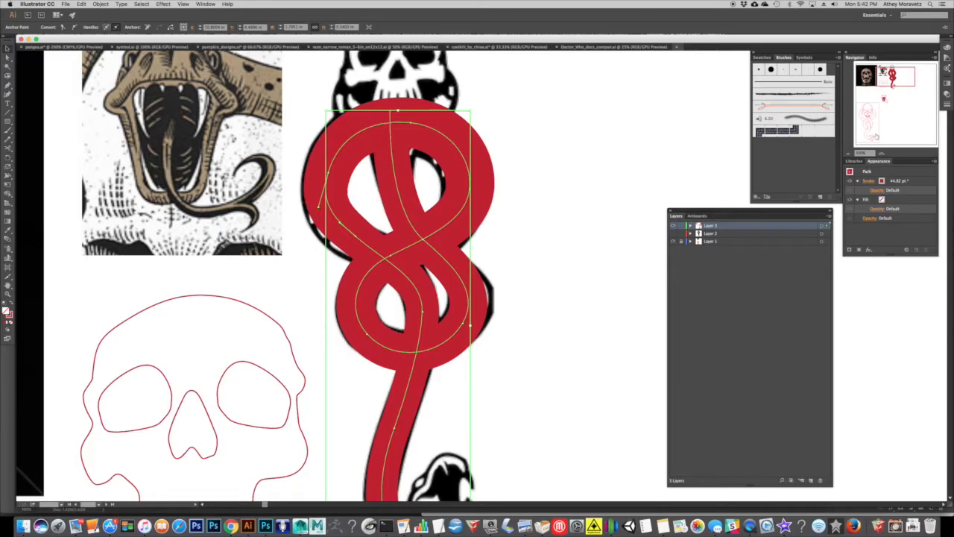
click(850, 155)
mouse_move(543, 262)
mouse_down()
mouse_move(533, 181)
mouse_move(529, 269)
mouse_up()
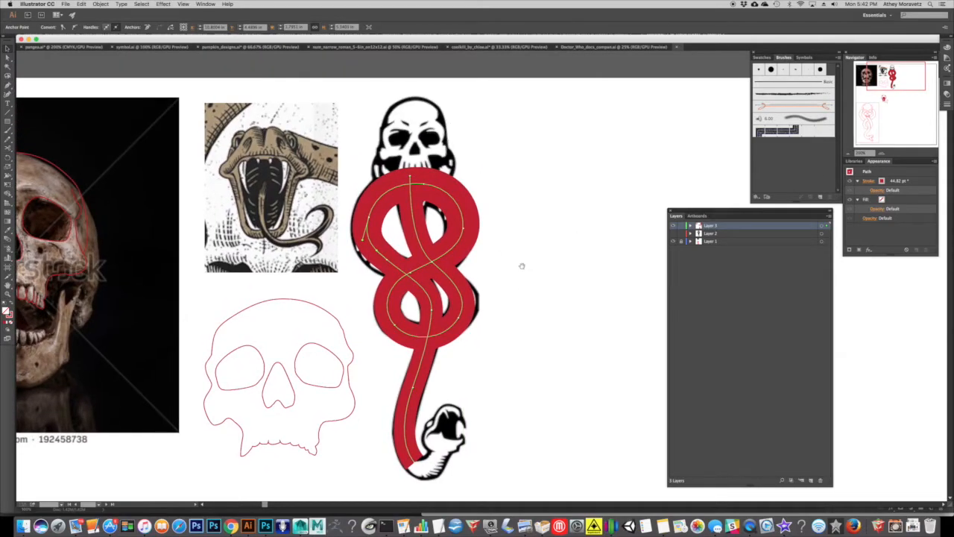
click(474, 231)
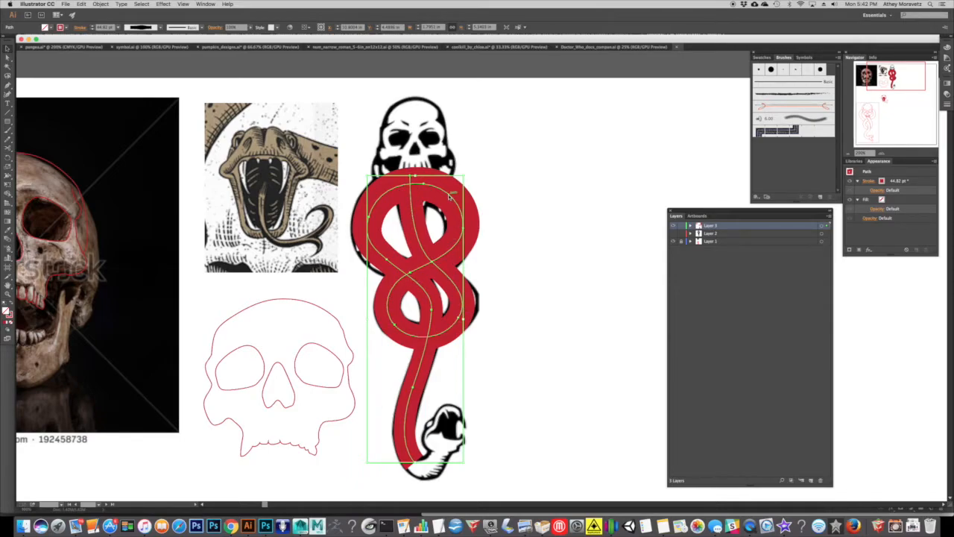
click(100, 4)
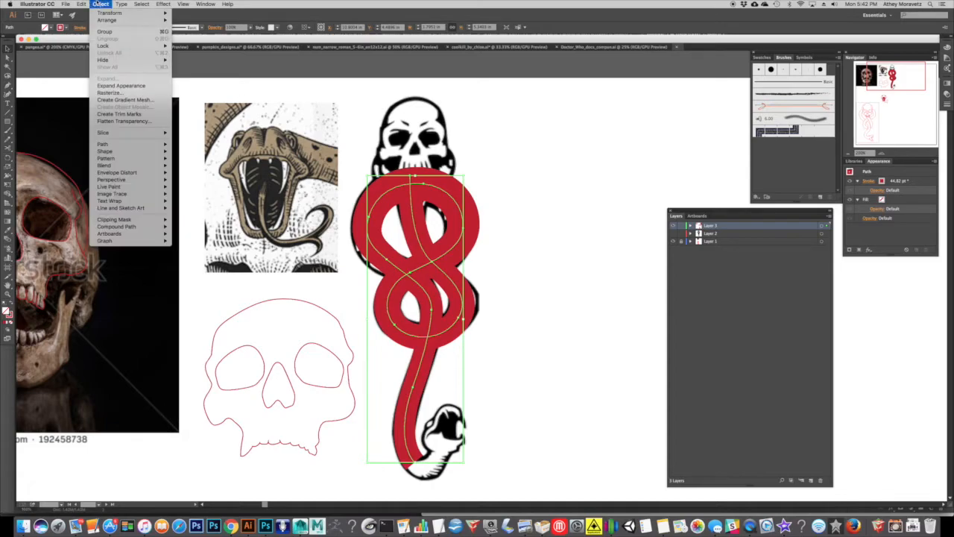
click(127, 88)
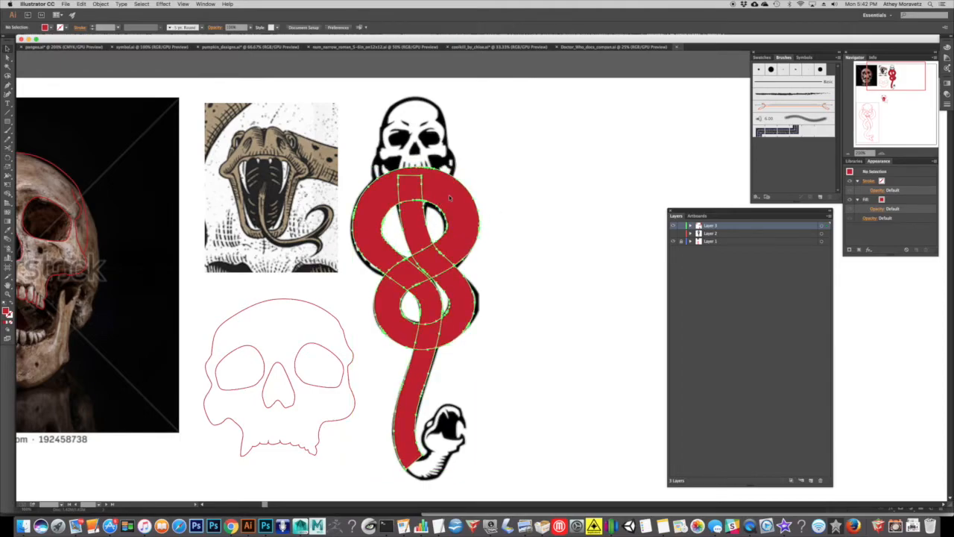
Draw two overlapping circles and a curved line through them beside the snake, and give all three a 12 pt stroke.
drag(6, 121, 42, 140)
drag(549, 159, 607, 216)
click(12, 305)
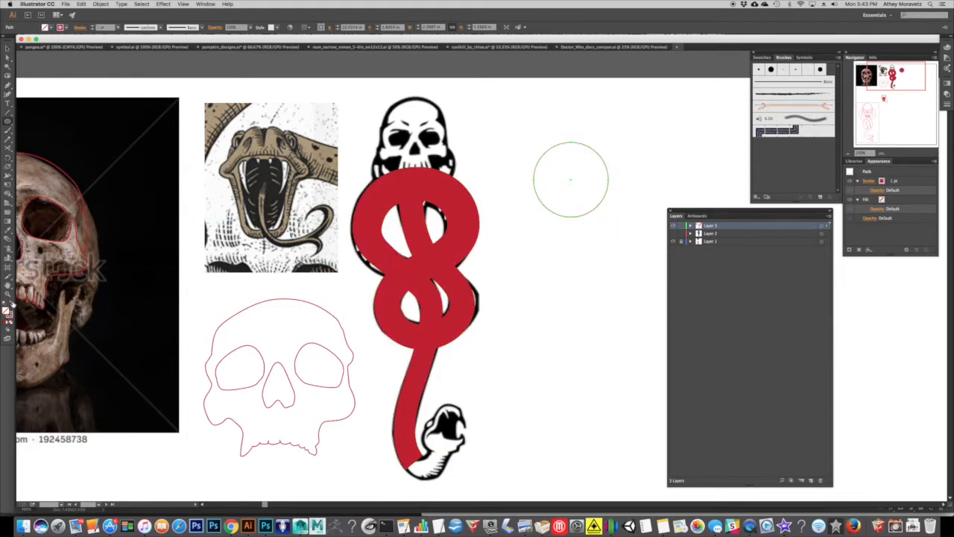
drag(607, 193, 554, 246)
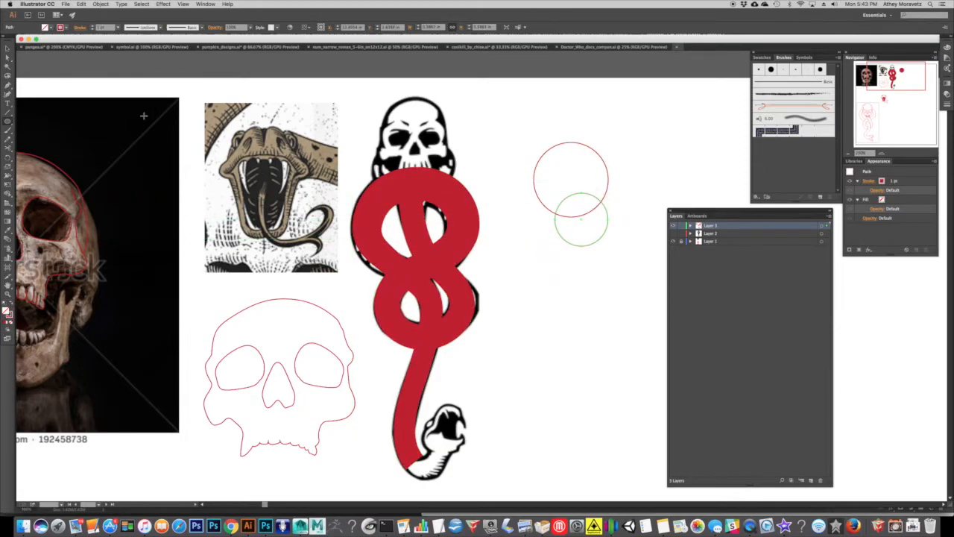
click(11, 111)
mouse_move(615, 134)
mouse_down()
mouse_move(590, 231)
mouse_move(520, 277)
mouse_up()
click(8, 49)
drag(628, 177, 557, 207)
click(117, 30)
click(132, 145)
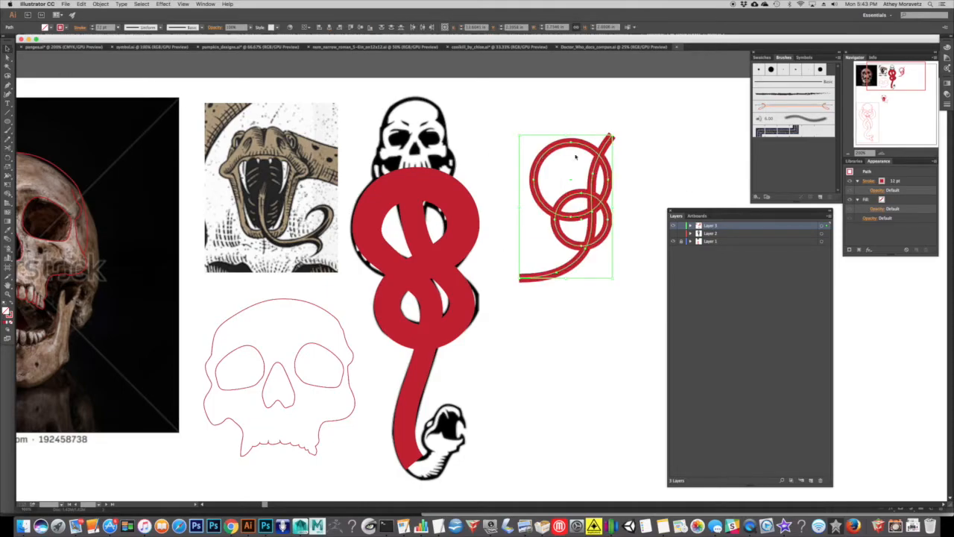
Try expanding the fill and stroke of the three separate practice shapes, and undo the expansion.
click(632, 147)
drag(618, 256, 571, 224)
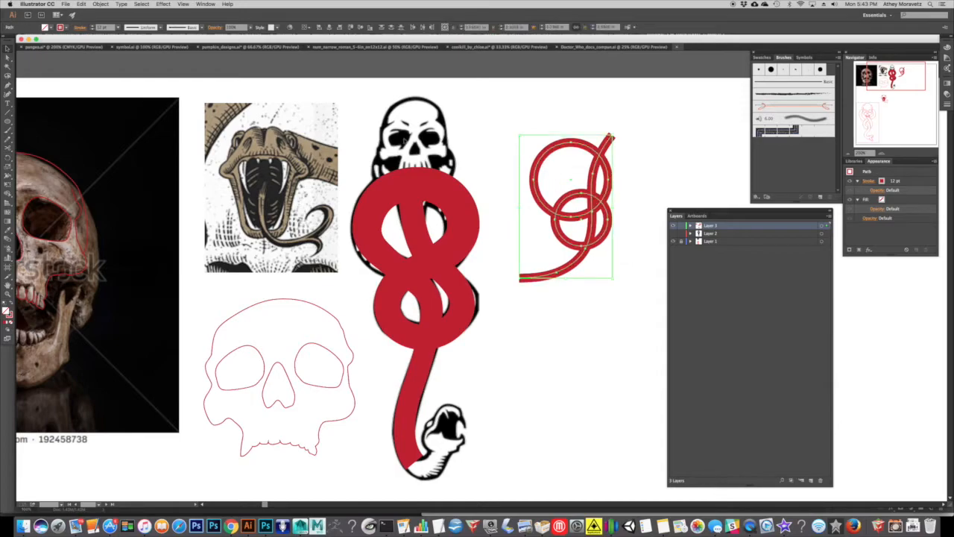
click(100, 4)
click(107, 81)
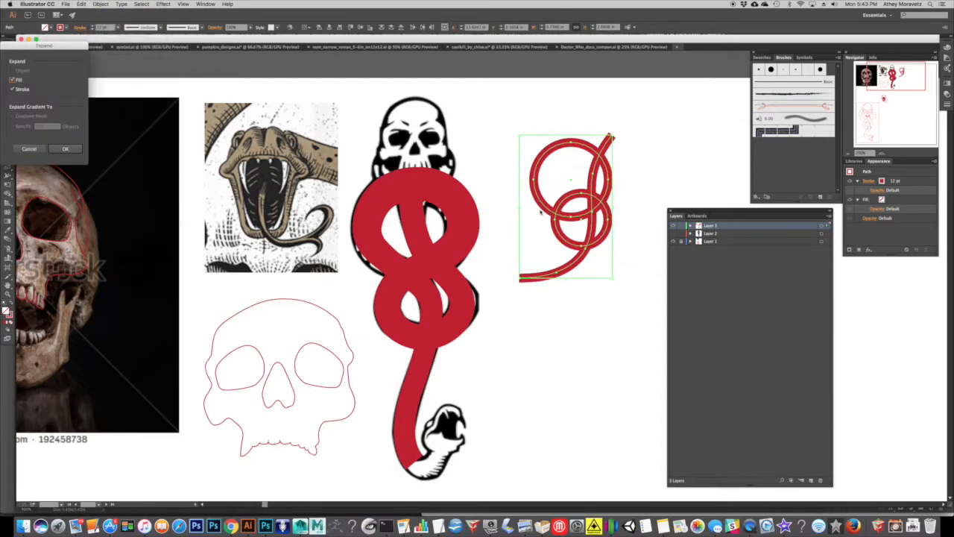
click(62, 149)
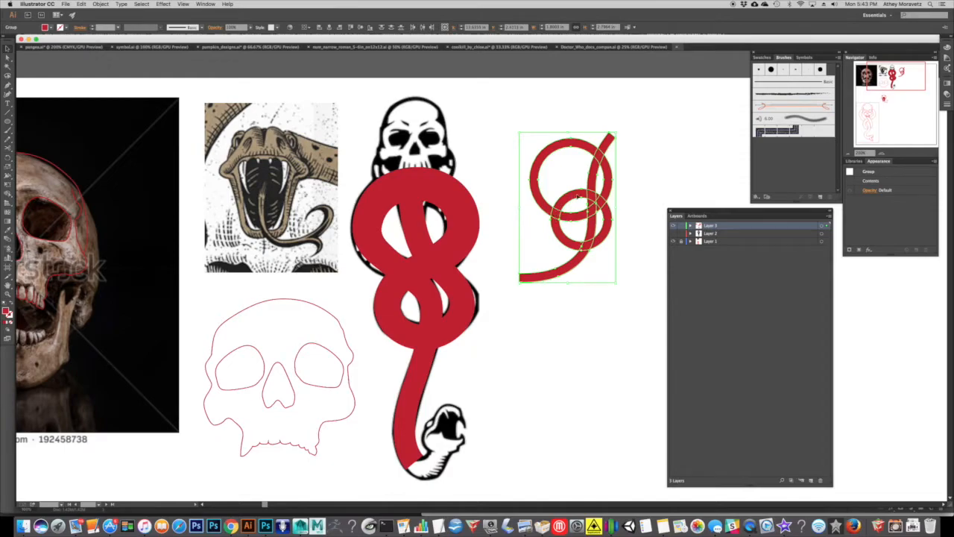
key(a)
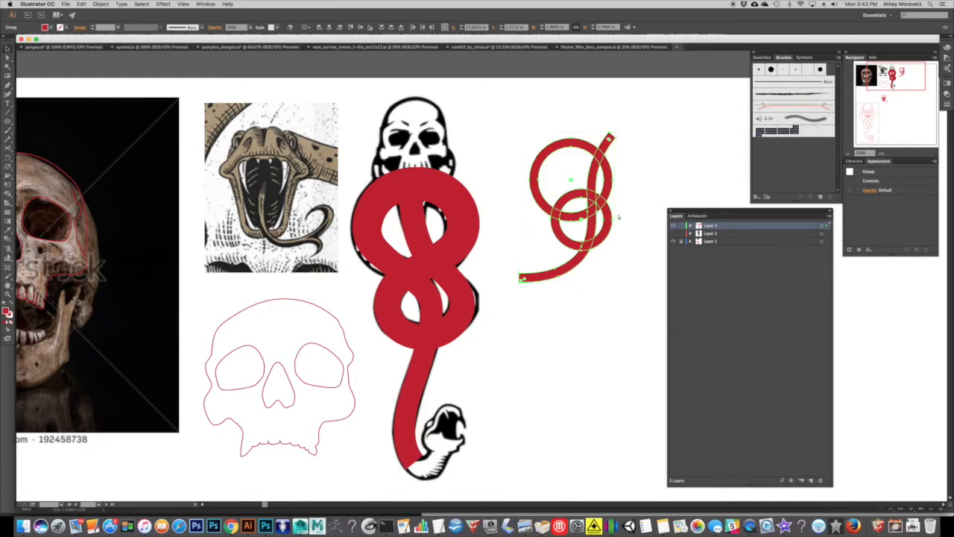
key(super+z)
key(v)
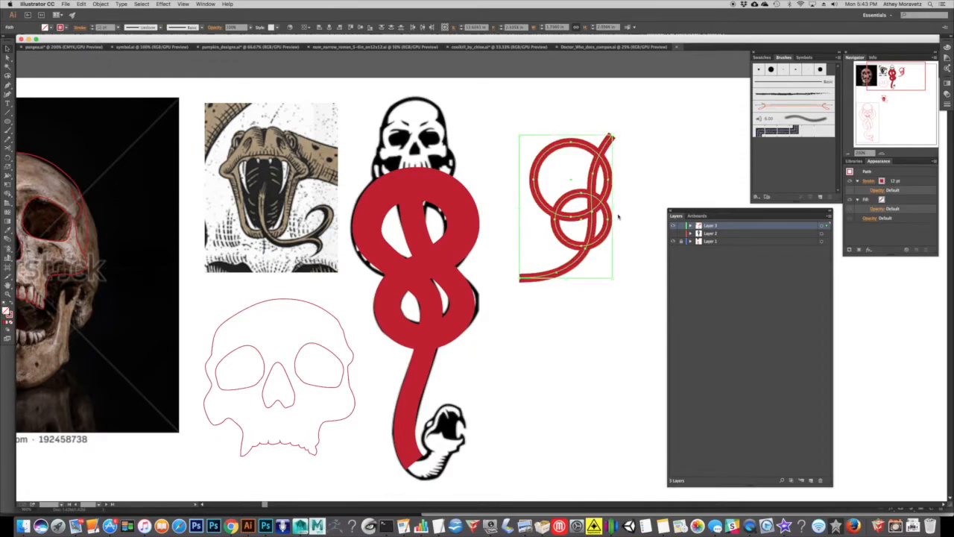
Combine the practice circles and curved line into a compound path and expand its fill and stroke.
click(101, 4)
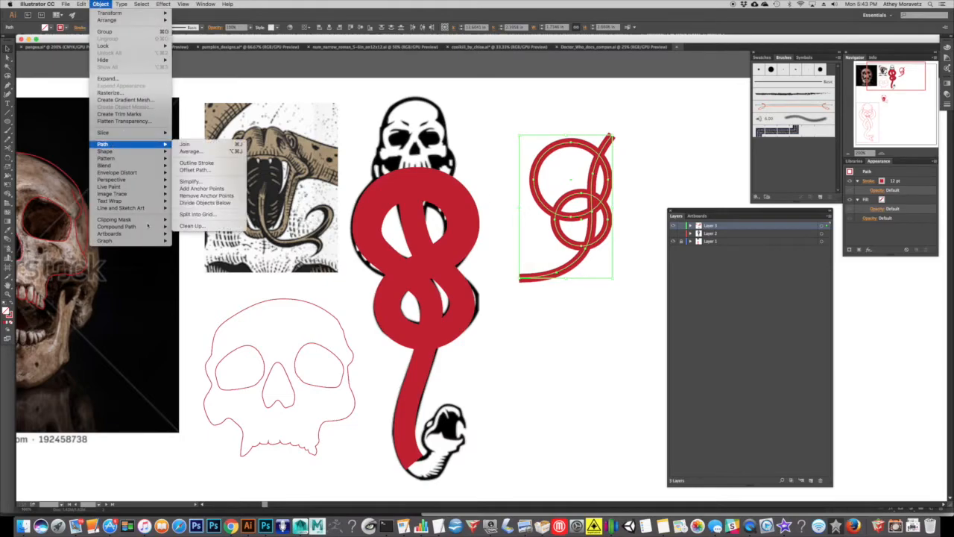
mouse_move(140, 227)
key(super+8)
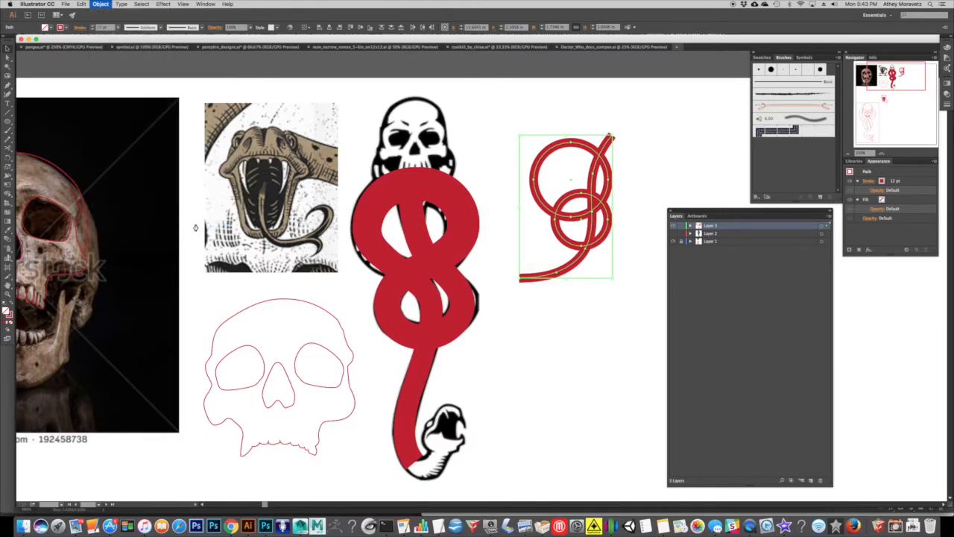
click(108, 5)
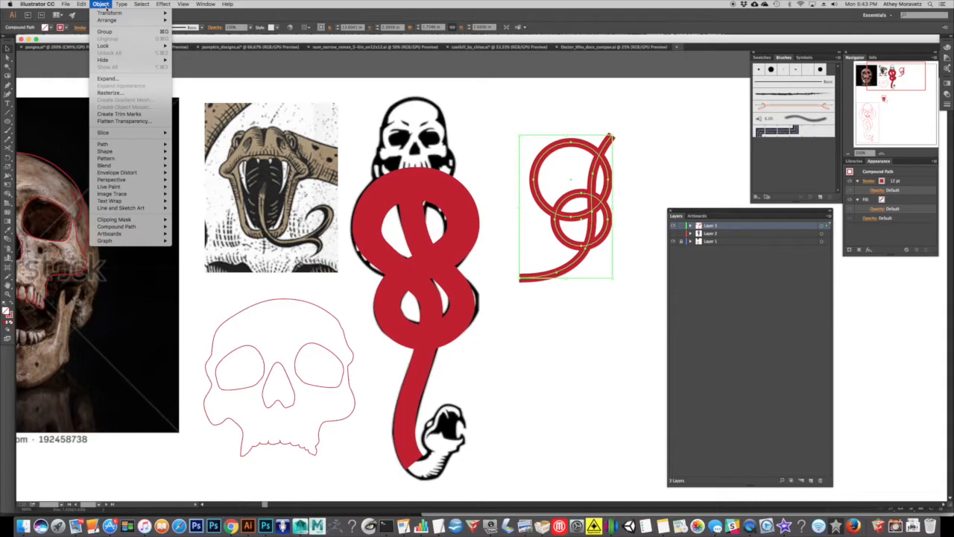
click(115, 81)
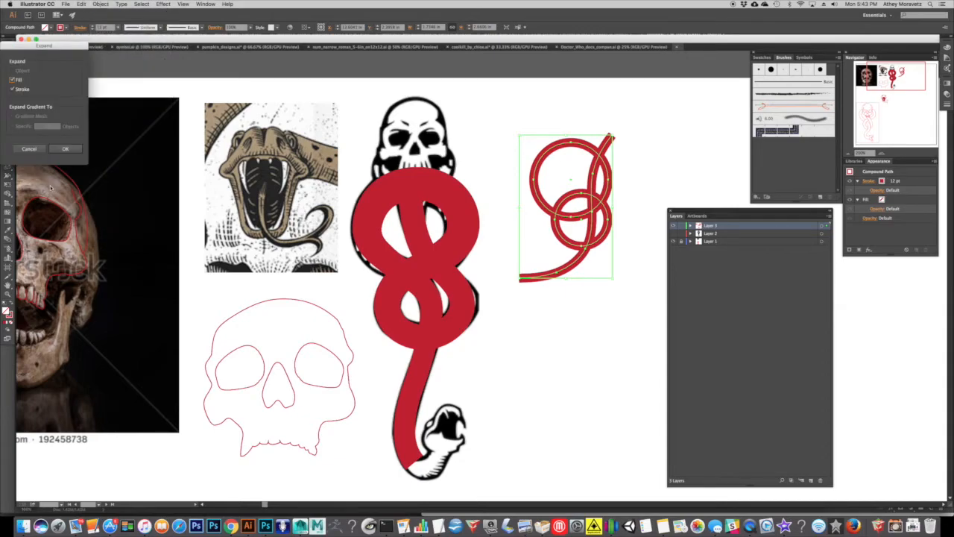
click(63, 148)
drag(564, 214, 472, 242)
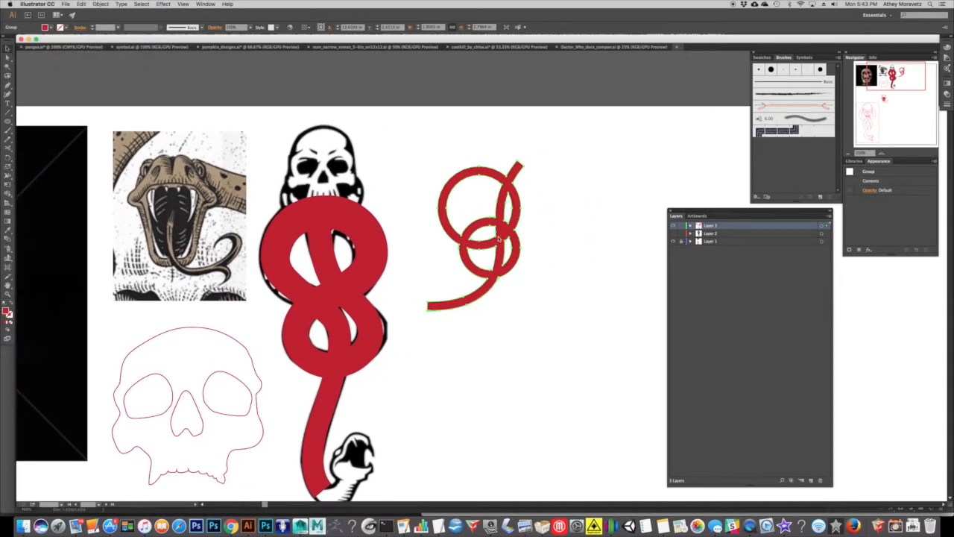
click(880, 153)
click(880, 153)
click(881, 153)
drag(454, 198, 436, 258)
drag(414, 214, 385, 281)
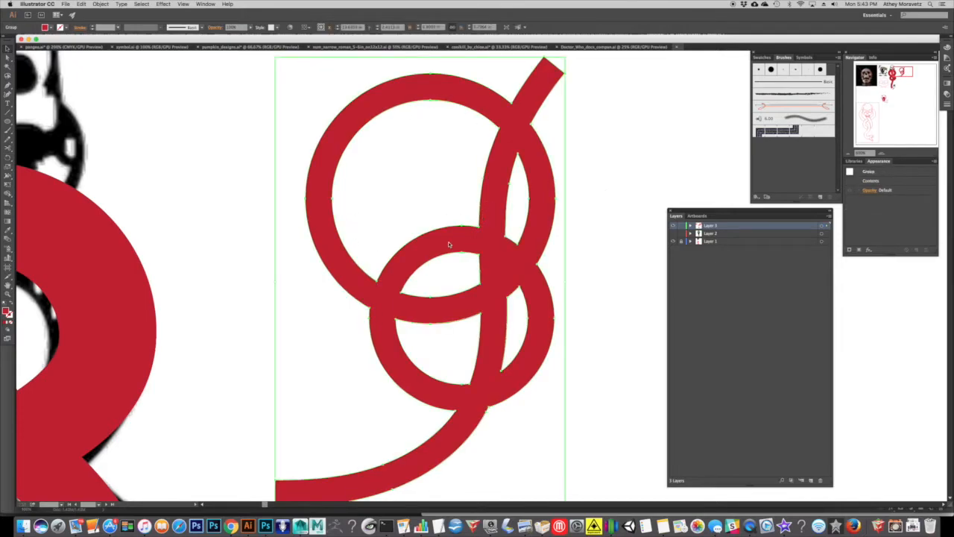
Swap the fill and stroke of the expanded snake body to leave an unfilled red outline, and hide Layer 1.
drag(215, 291, 441, 214)
click(283, 328)
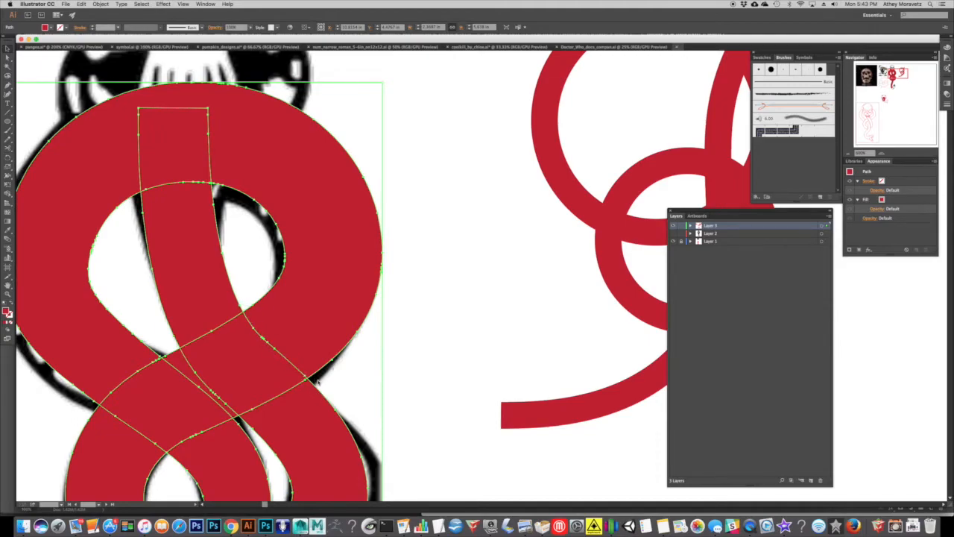
scroll(303, 334, right, 5)
scroll(303, 335, up, 1)
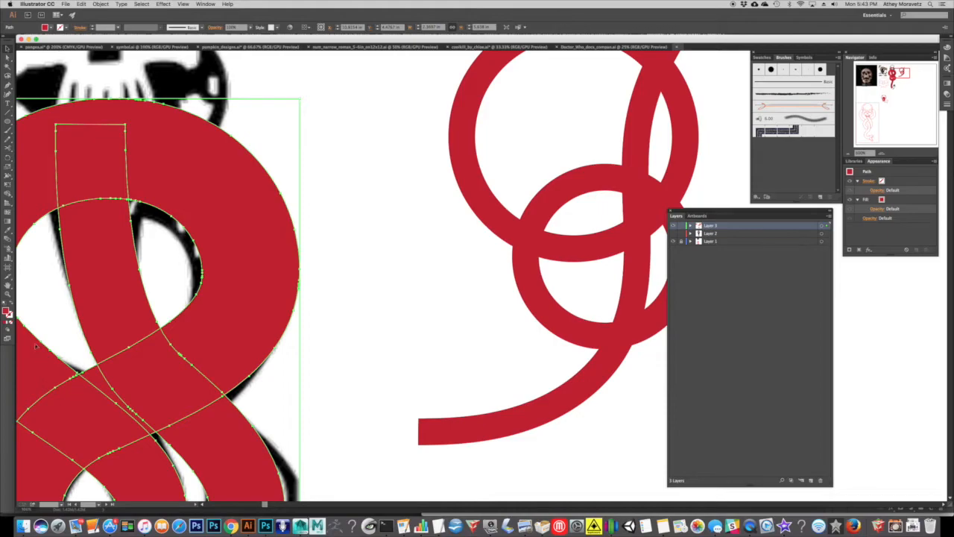
click(12, 302)
drag(233, 358, 363, 302)
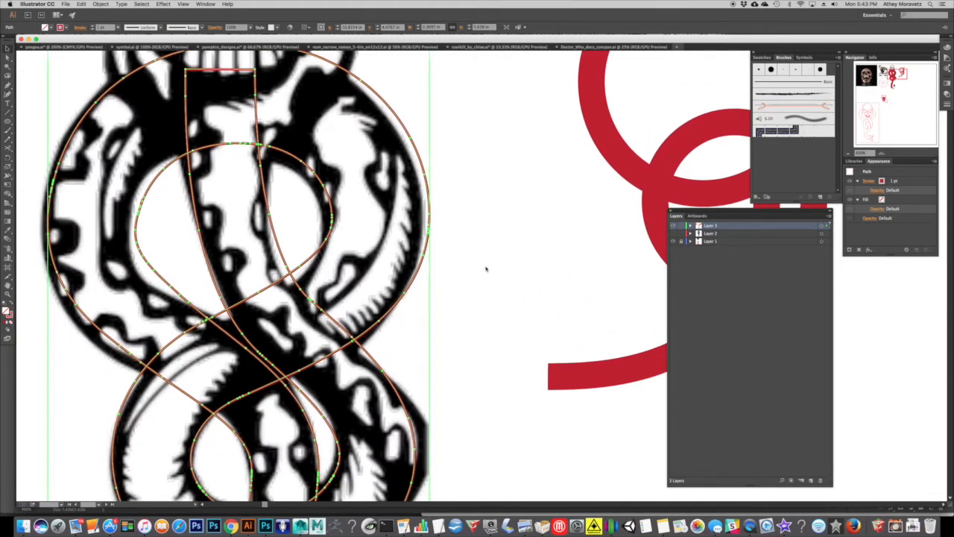
click(673, 242)
click(486, 301)
drag(445, 305, 385, 321)
drag(426, 357, 422, 219)
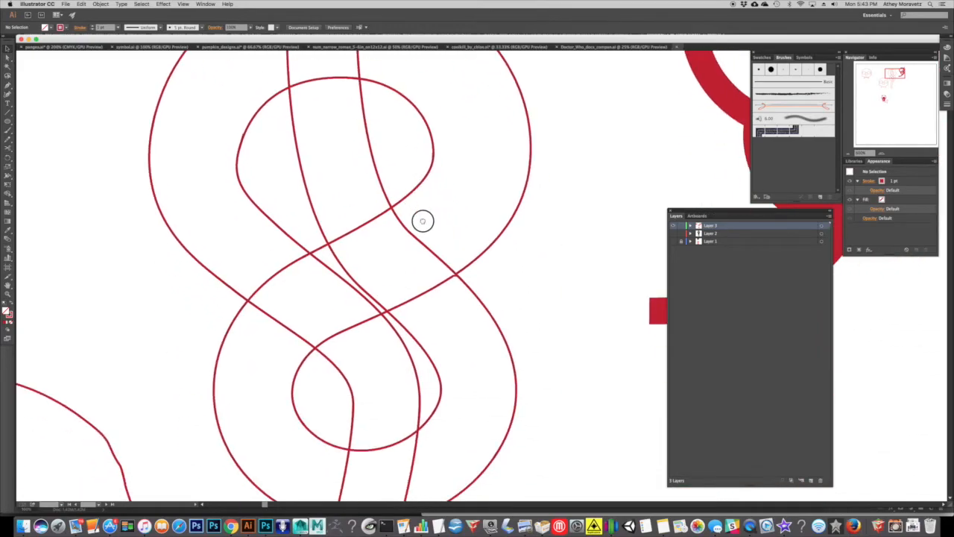
Swap the fill and stroke of the expanded practice shapes to show them as an unfilled red outline.
click(848, 154)
drag(507, 238, 381, 229)
click(498, 199)
drag(498, 199, 434, 235)
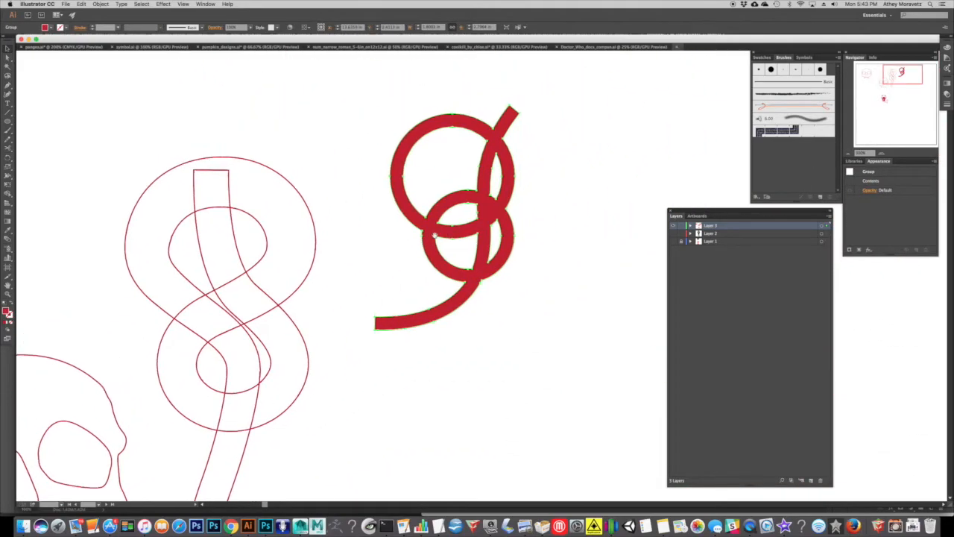
click(11, 305)
click(485, 273)
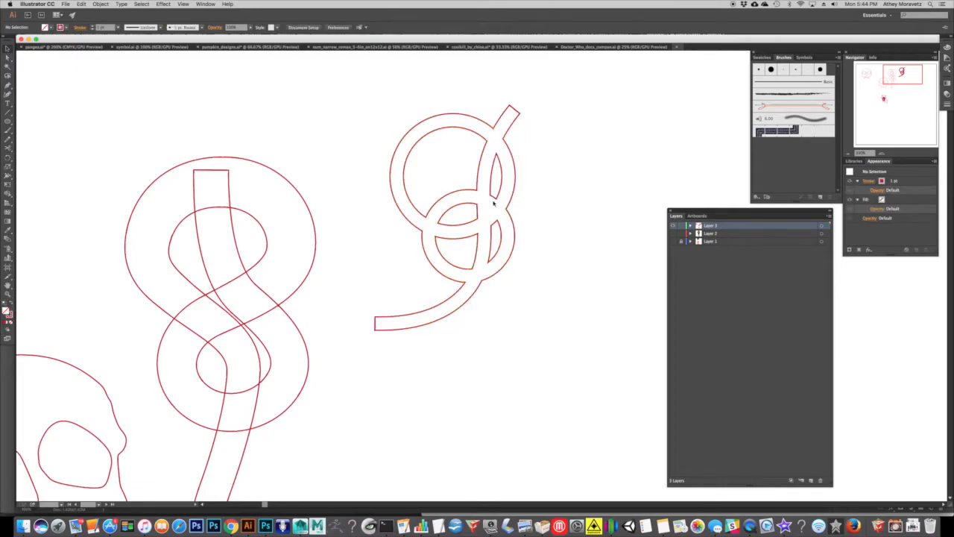
Delete the group of practice shapes beside the snake.
scroll(493, 201, left, 8)
scroll(493, 201, down, 3)
click(578, 131)
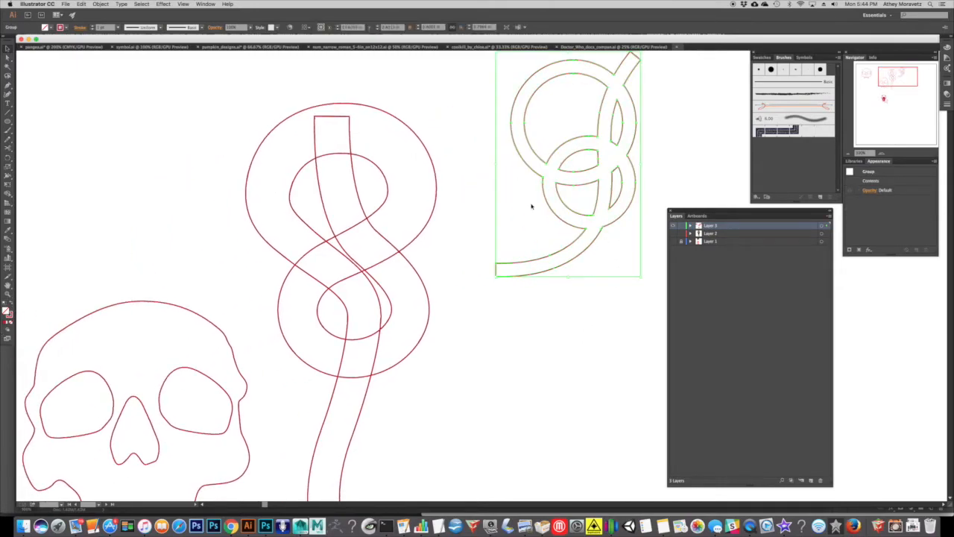
key(Delete)
Show Layer 1 again and raise the squared upper end of the snake outline above the top of the upper loop.
drag(442, 281, 503, 212)
click(469, 175)
scroll(469, 167, up, 5)
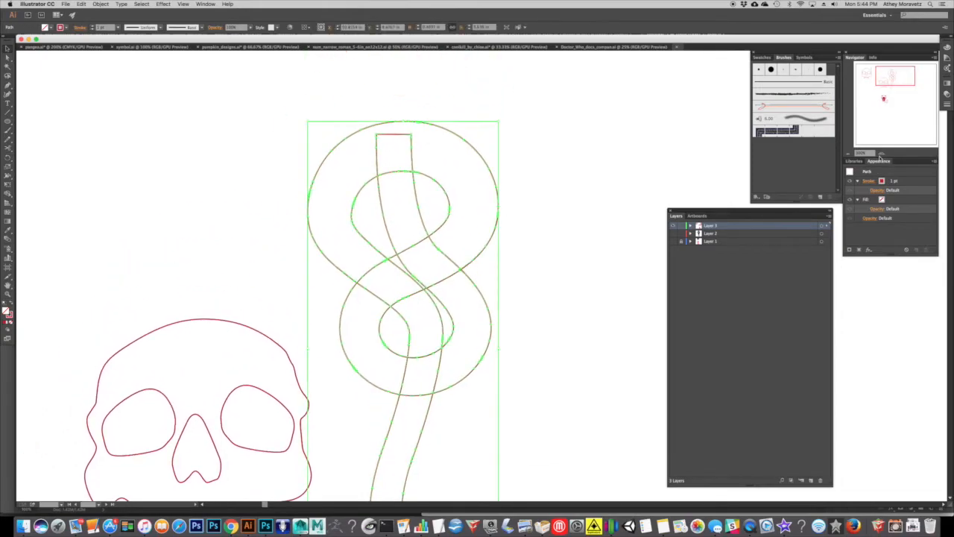
click(880, 155)
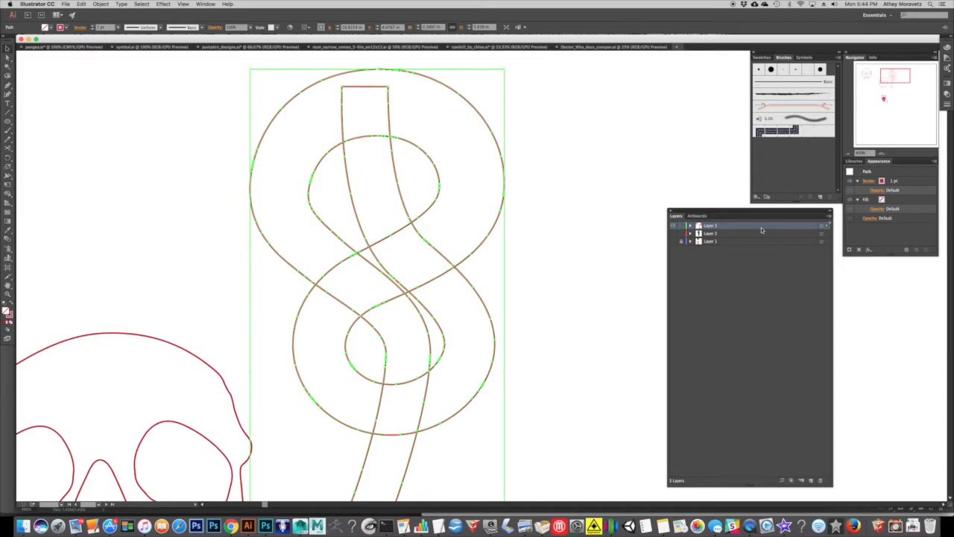
click(672, 242)
drag(894, 85, 892, 80)
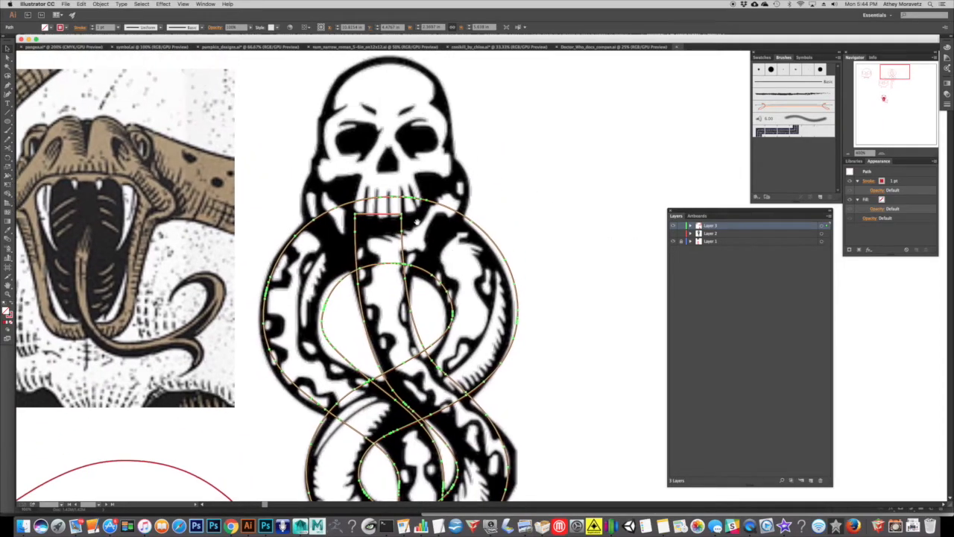
key(a)
drag(408, 208, 357, 184)
click(358, 158)
scroll(363, 170, down, 3)
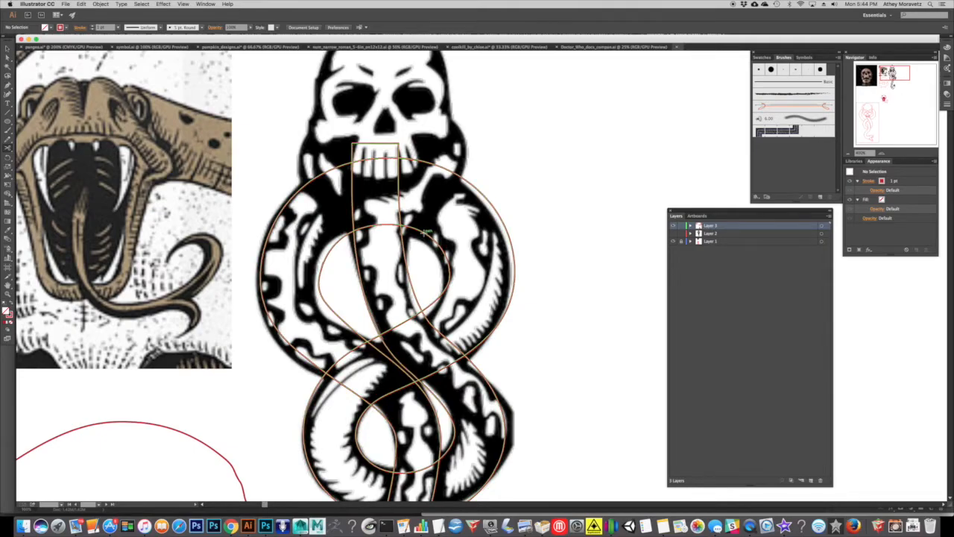
Cut the upper loop's outer and inner outlines on both sides of the vertical strand with the Scissors tool and delete the pieces between.
click(7, 149)
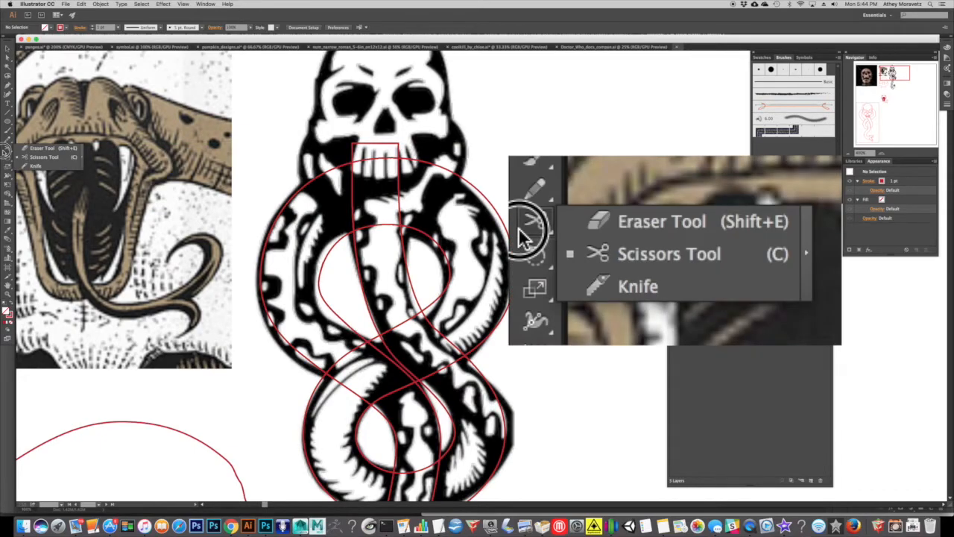
click(50, 159)
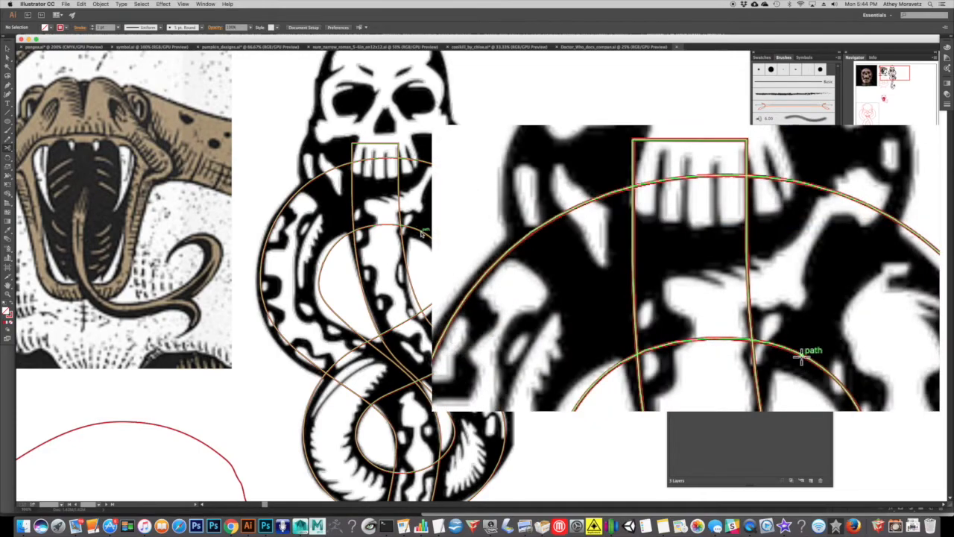
click(804, 361)
click(803, 182)
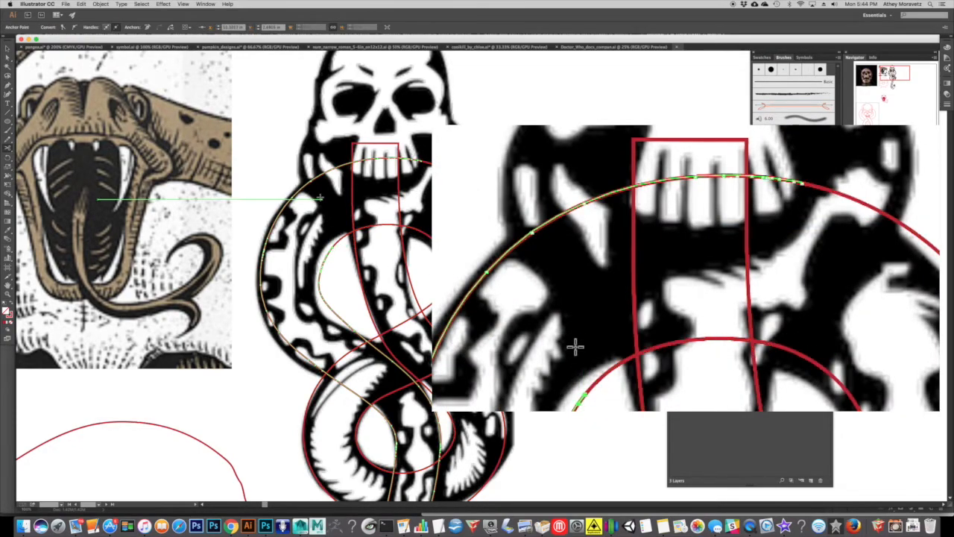
click(557, 217)
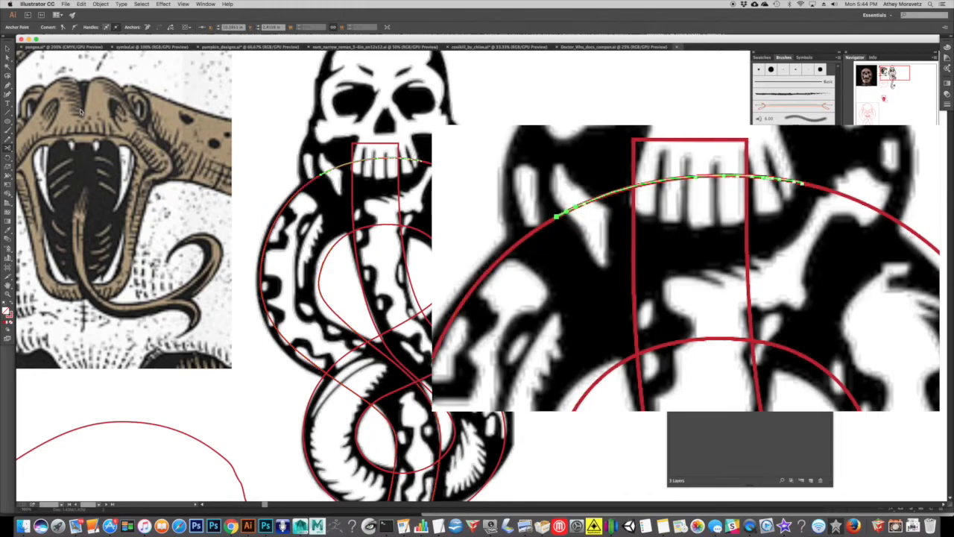
key(v)
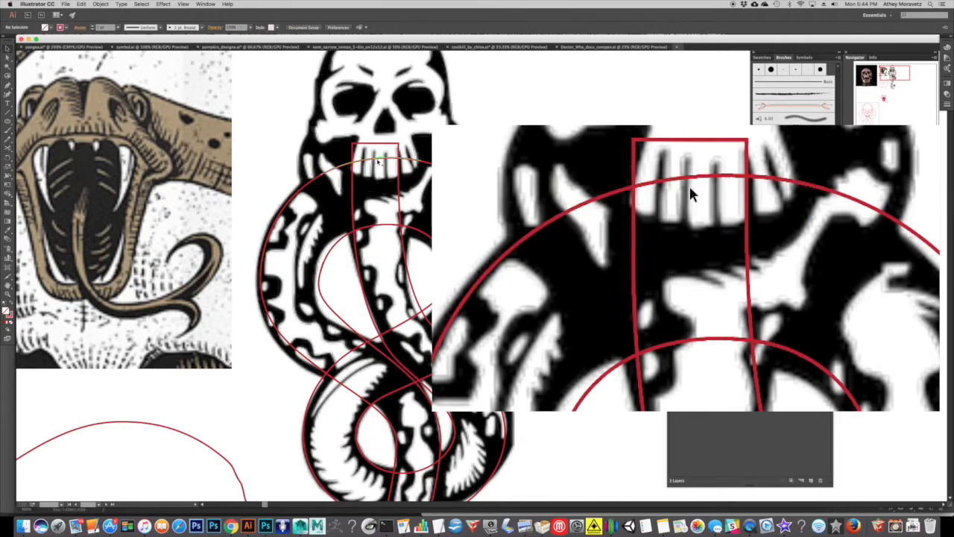
key(Delete)
click(720, 340)
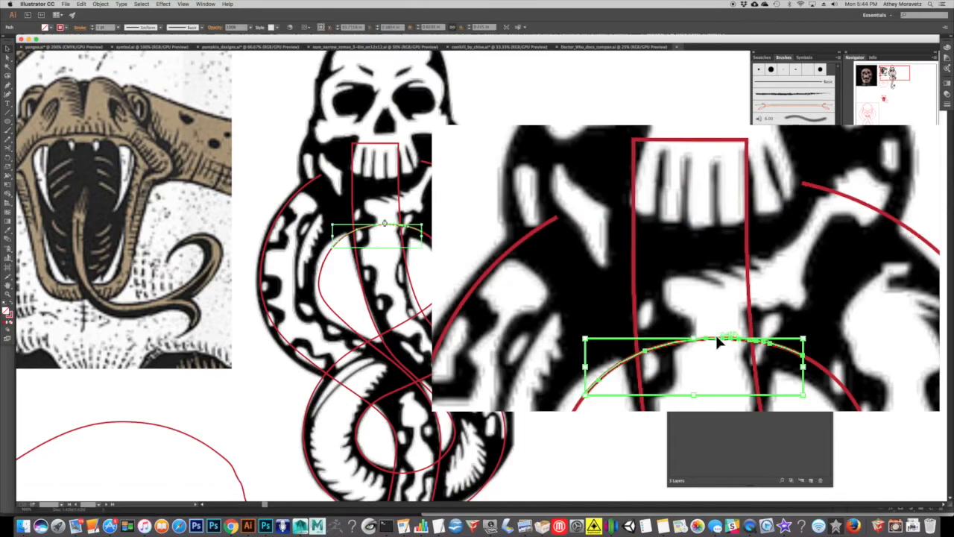
key(Delete)
Close the two open ends of the upper loop with Pen tool segments on either side of the vertical strand.
click(7, 85)
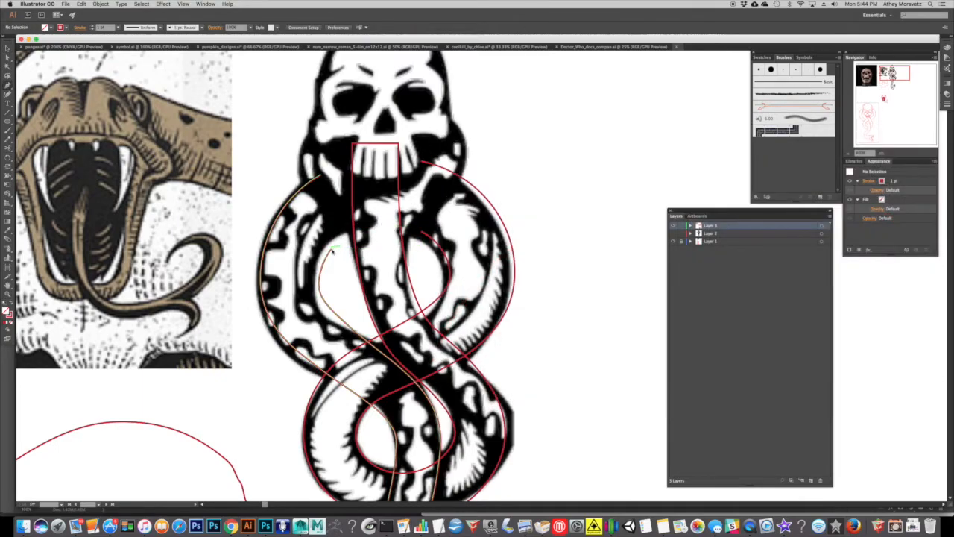
click(332, 249)
click(322, 175)
key(ctrl+z)
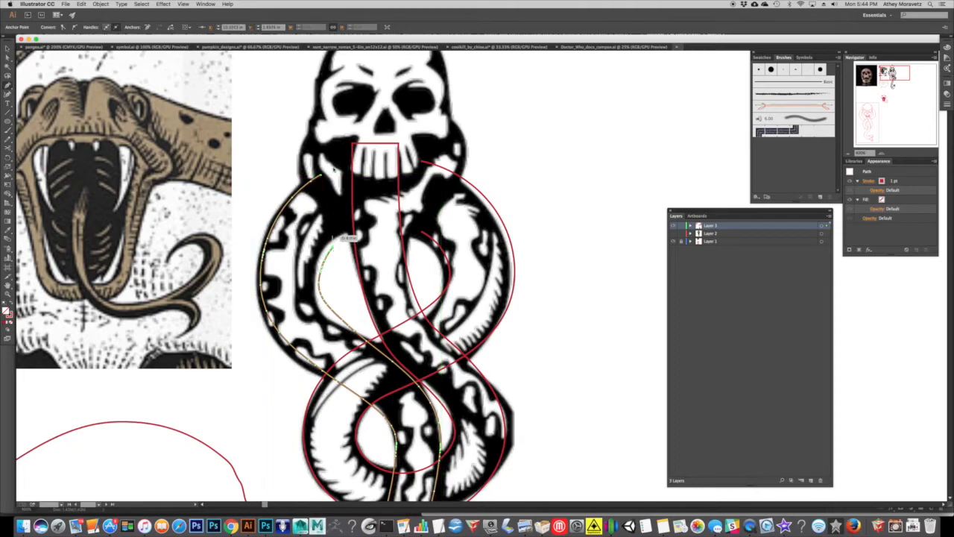
drag(329, 170, 334, 142)
click(330, 171)
click(321, 175)
super+click(419, 119)
super+click(424, 238)
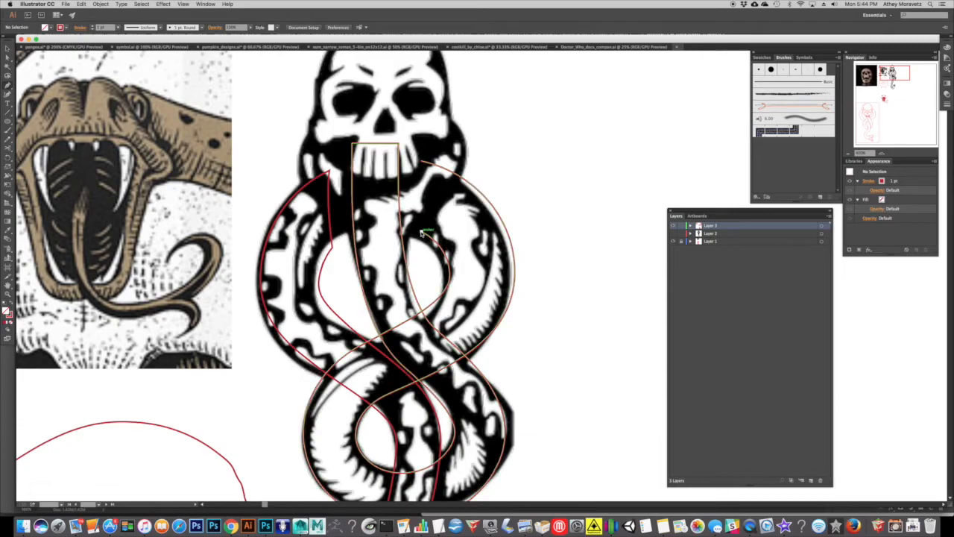
super+click(429, 140)
Hide Layer 1, then cut out both edges of the vertical strand where it passes under the crossing bands and delete them.
click(673, 241)
drag(505, 260, 490, 164)
drag(371, 199, 369, 229)
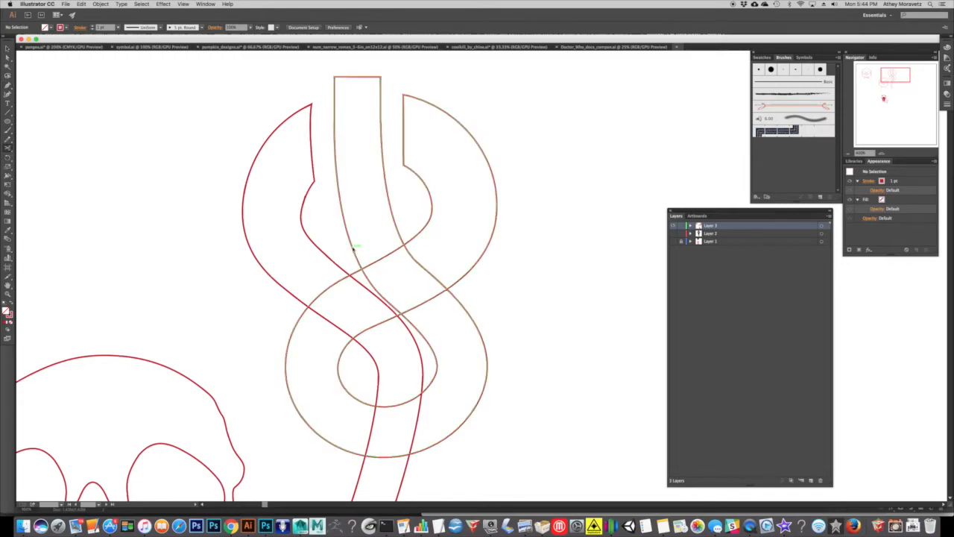
click(355, 246)
click(396, 226)
click(430, 346)
click(470, 311)
click(6, 49)
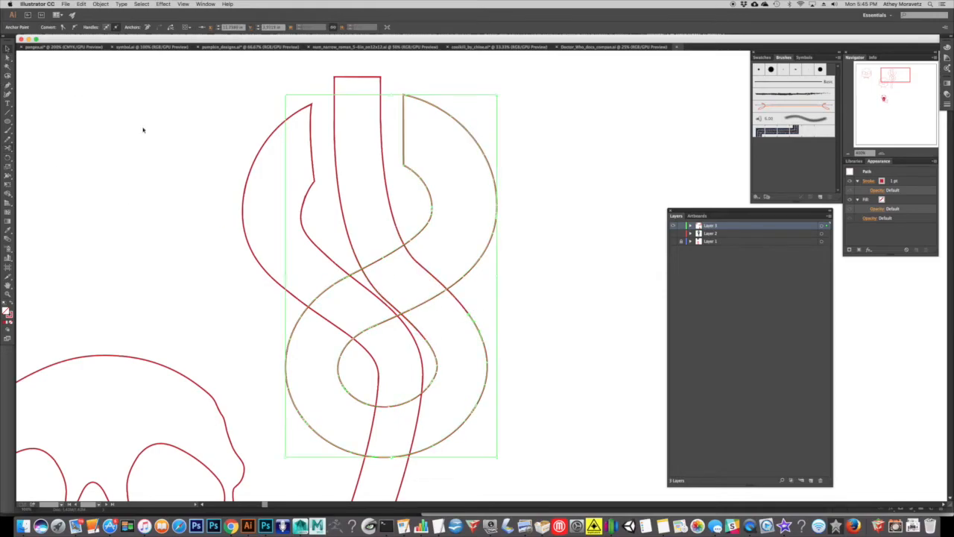
click(377, 272)
click(369, 281)
key(Delete)
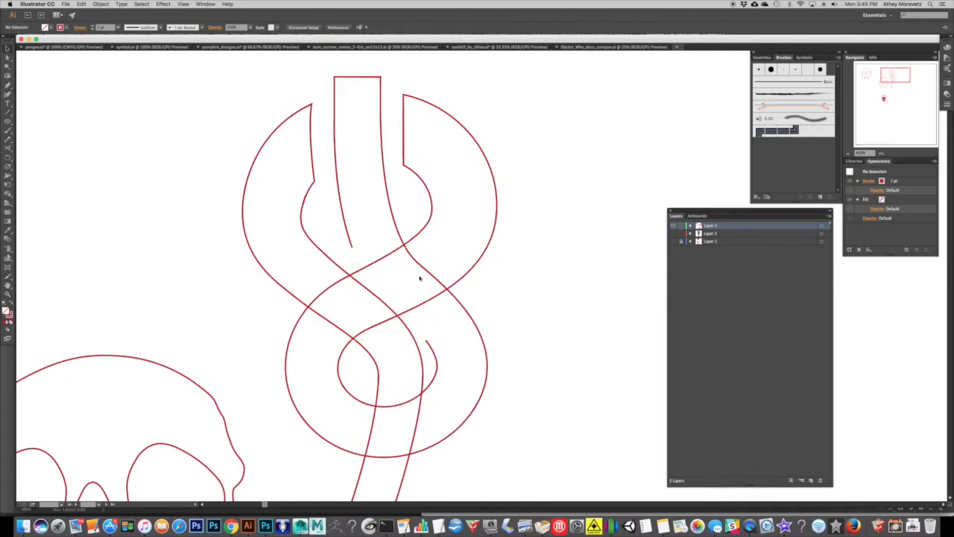
click(422, 269)
key(Delete)
Close the lower end of the short vertical strand and the open upper end of the lower loop with Pen tool segments.
click(8, 85)
click(351, 246)
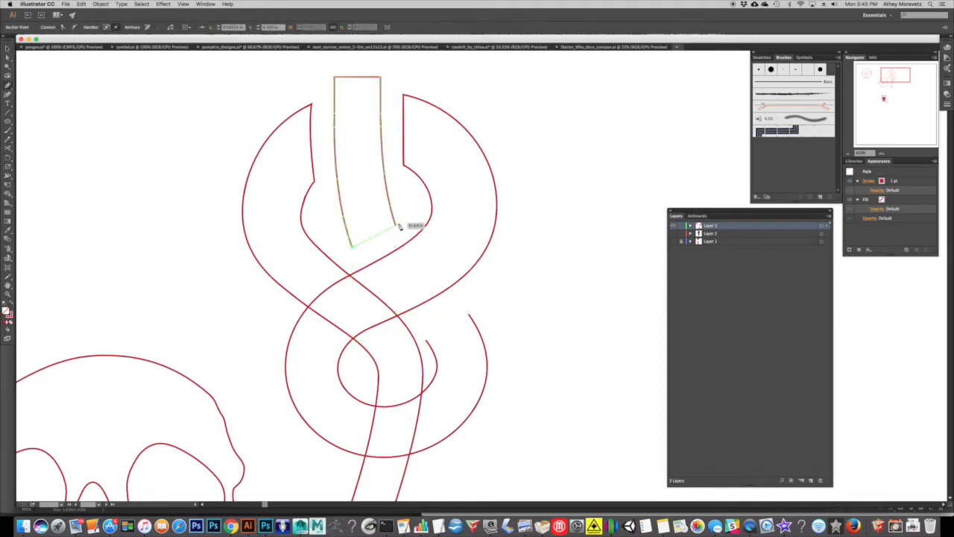
drag(396, 226, 410, 214)
super+click(411, 214)
click(425, 341)
click(469, 314)
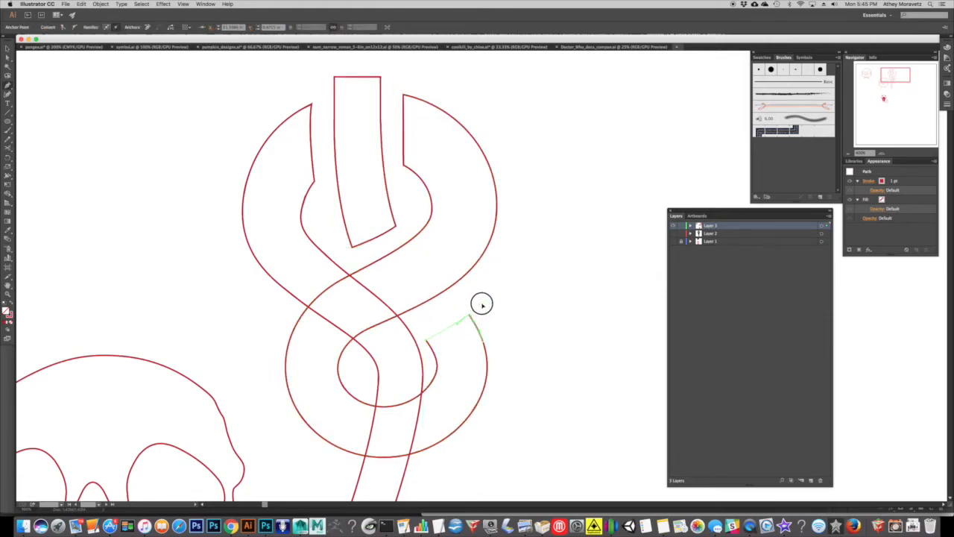
super+click(480, 271)
Cut both edges of the tail strand above and below the lower loop's bottom band and delete the overlapping pieces.
drag(470, 250, 468, 176)
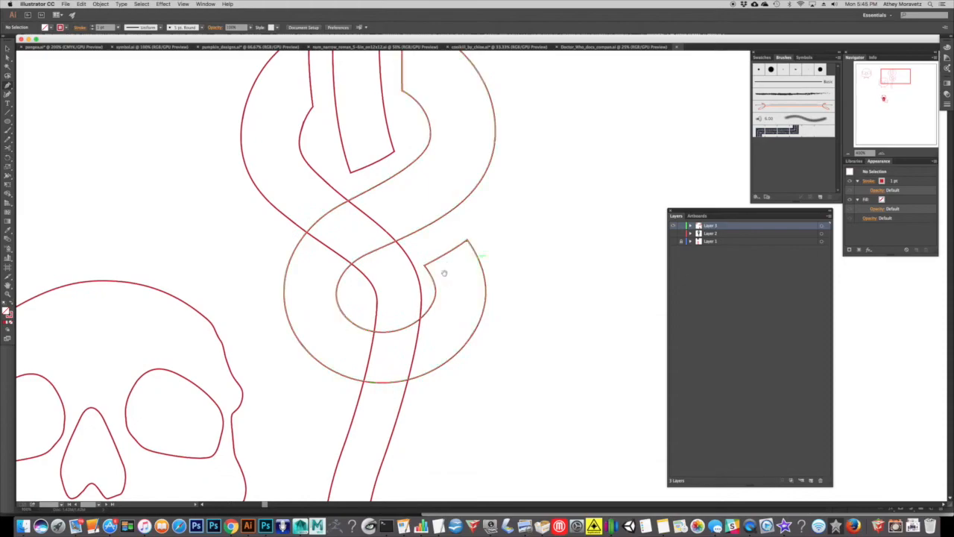
click(9, 149)
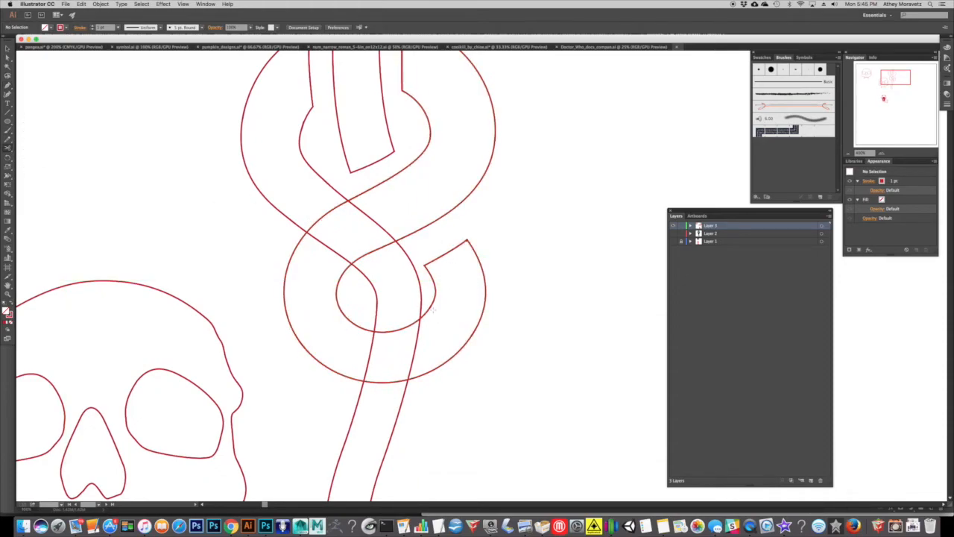
click(377, 313)
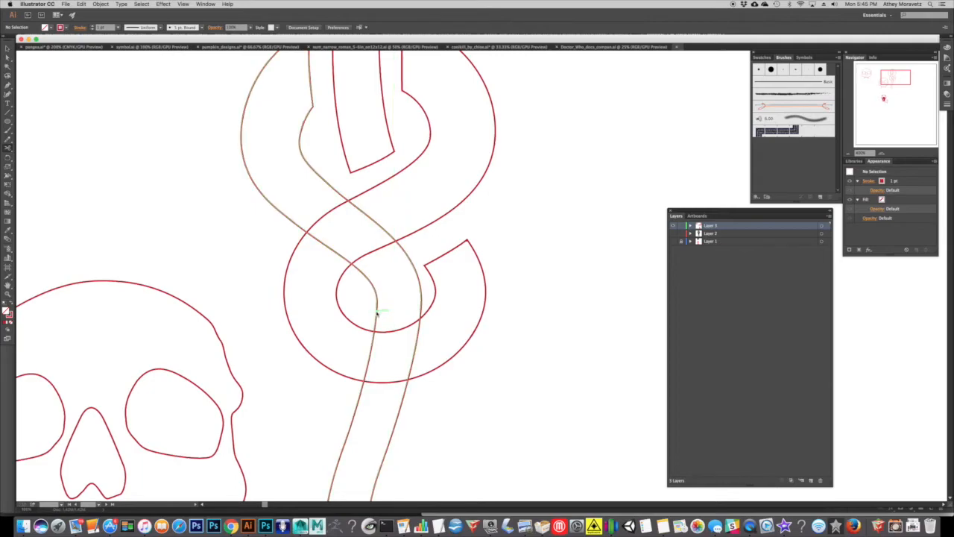
click(377, 306)
click(421, 291)
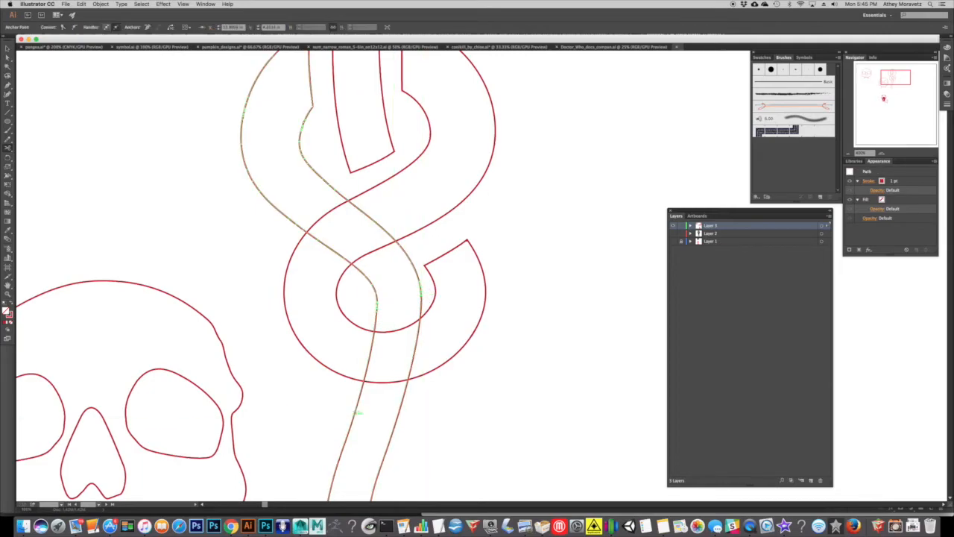
click(355, 410)
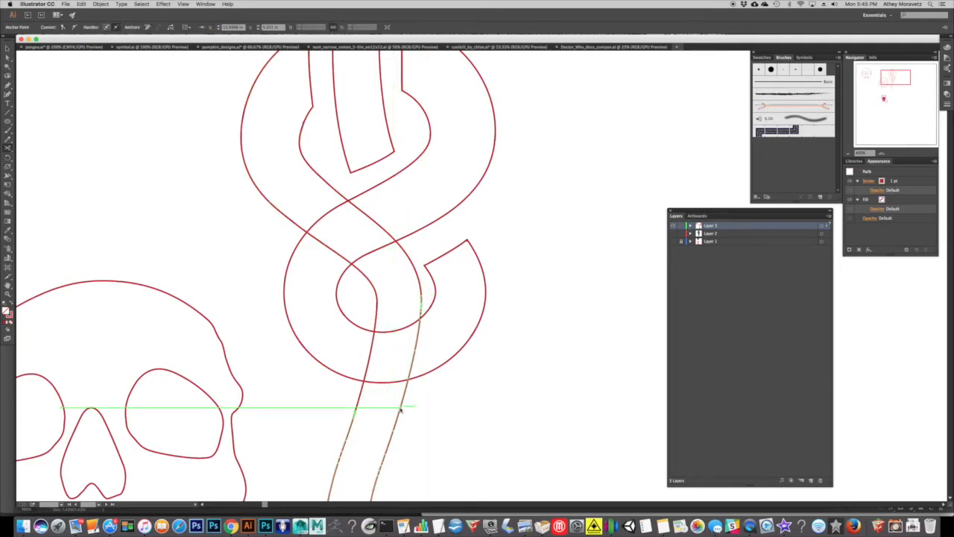
click(401, 408)
key(v)
click(368, 359)
key(Delete)
click(416, 346)
key(Delete)
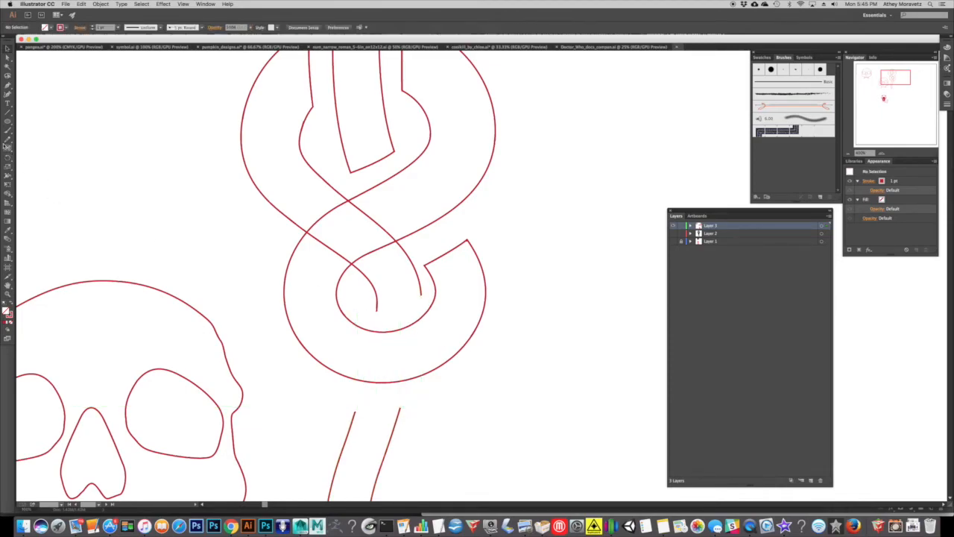
Close the diagonal strand's end inside the lower loop and the top of the separated tail with curved Pen tool segments.
click(7, 86)
click(377, 310)
drag(421, 297, 447, 273)
super+click(465, 345)
click(401, 407)
drag(353, 411, 330, 394)
super+click(509, 389)
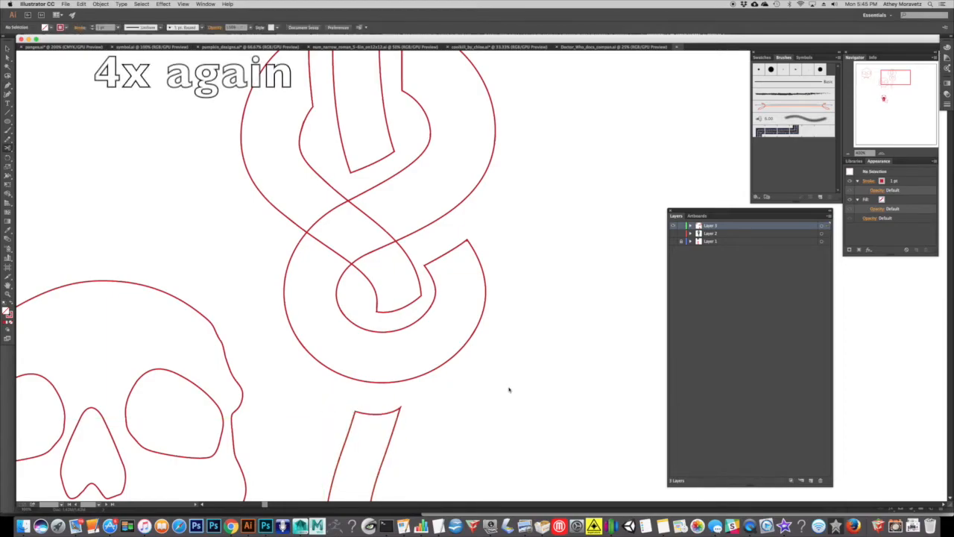
Cut the looping band's edges on both sides of the diagonal strand and delete the parts that cross it.
drag(320, 236, 322, 306)
click(338, 357)
click(291, 334)
click(370, 261)
click(422, 299)
key(v)
click(388, 316)
key(Delete)
click(321, 289)
key(Delete)
Close the lower loop's open end and the upper loop's open end along the diagonal strand with Pen tool segments.
click(9, 89)
drag(325, 346, 324, 344)
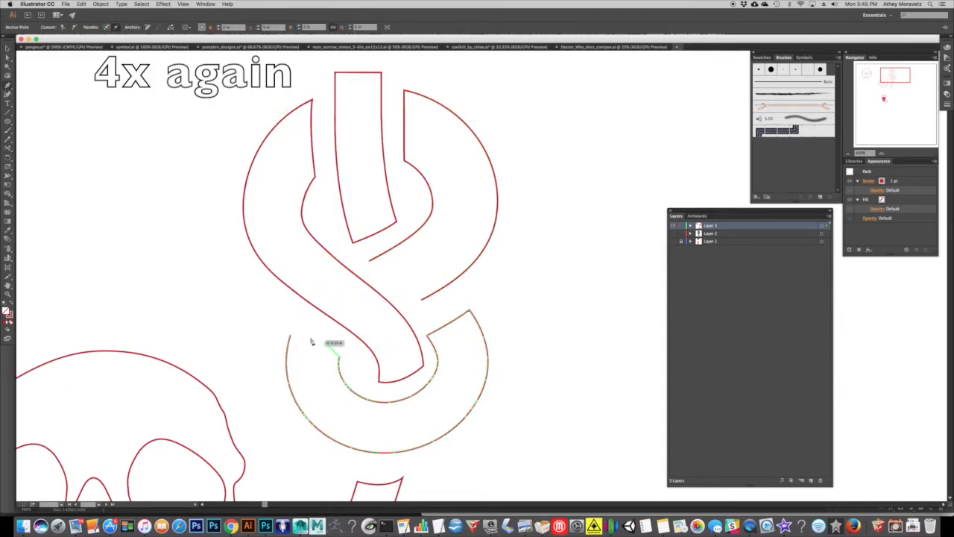
click(294, 324)
super+click(264, 304)
drag(369, 261, 384, 270)
click(423, 299)
super+click(456, 297)
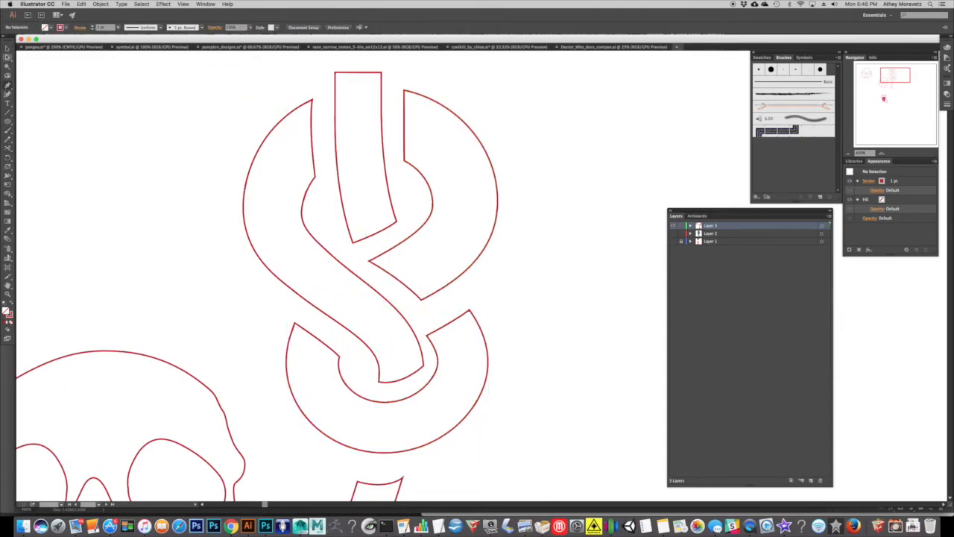
Nudge the tail piece up slightly, then swap the fill and stroke of all snake body pieces to make them solid red.
click(848, 154)
click(849, 154)
click(849, 153)
drag(606, 230, 533, 184)
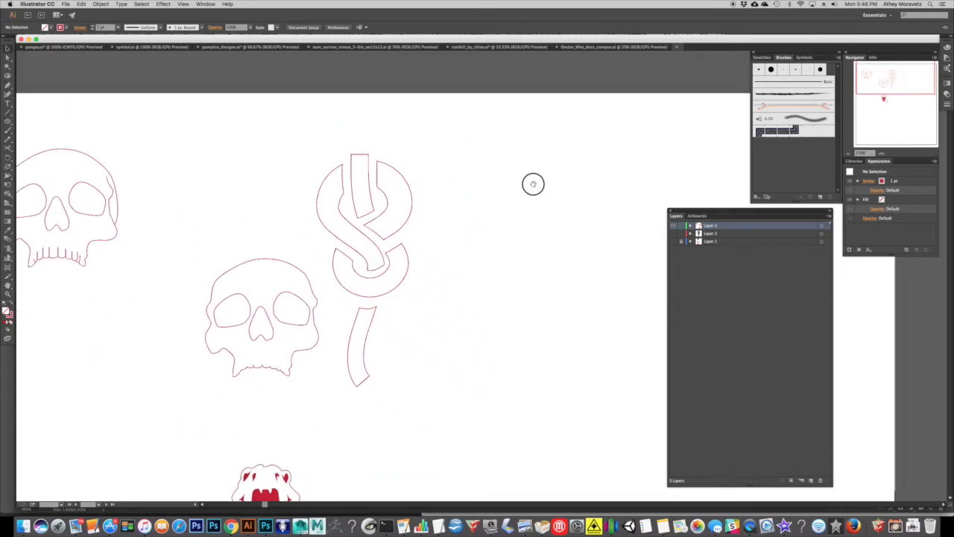
drag(374, 316, 375, 313)
click(423, 343)
drag(430, 349, 332, 196)
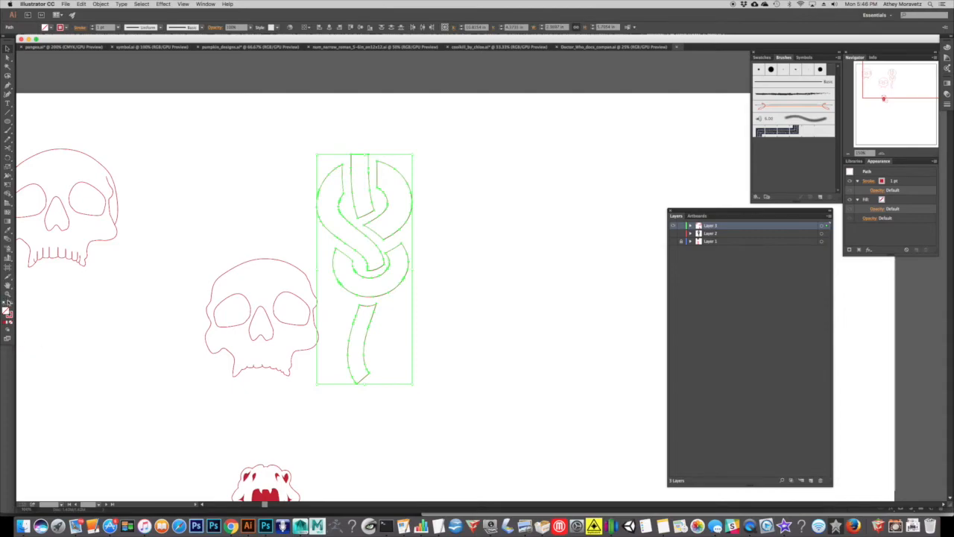
click(11, 303)
click(486, 285)
Scale the filled snake body down slightly and move it to the empty area beside the skull and snake head.
mouse_move(478, 300)
mouse_down()
mouse_move(490, 246)
mouse_move(472, 235)
mouse_move(488, 214)
mouse_move(492, 239)
mouse_up()
drag(469, 304, 442, 127)
drag(450, 92, 489, 277)
scroll(441, 125, down, 3)
scroll(489, 277, right, 2)
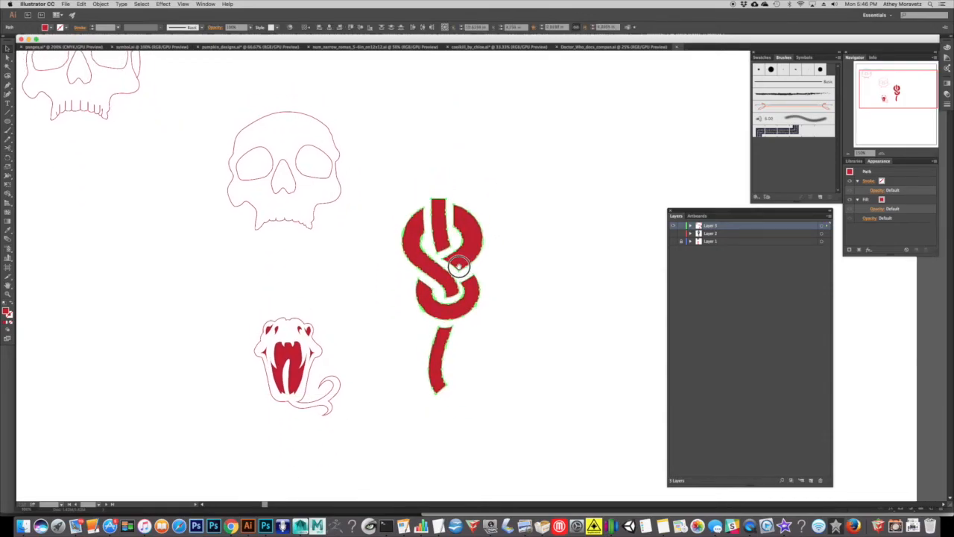
Move the nearby skull outline above the snake body, shrink it to about the body's width and lower it onto the strand's upper end.
click(270, 191)
drag(270, 194, 424, 165)
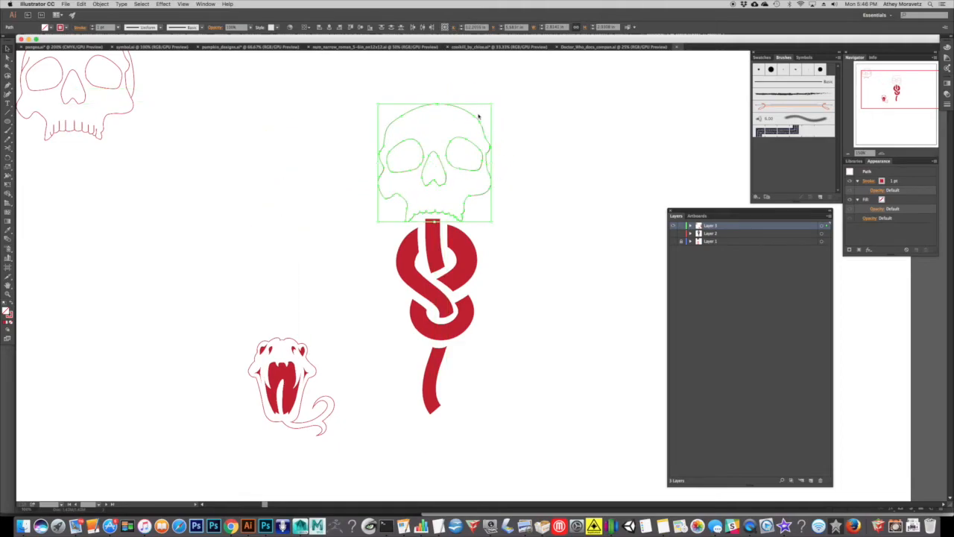
drag(490, 104, 473, 123)
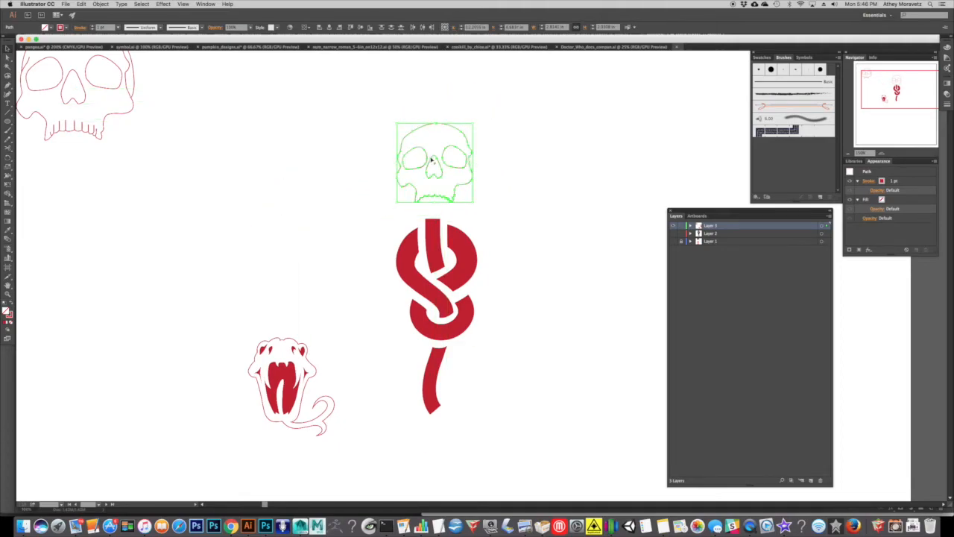
drag(443, 174, 442, 192)
Make the skull outlines a compound path and swap its fill and stroke to fill it solid red.
click(100, 4)
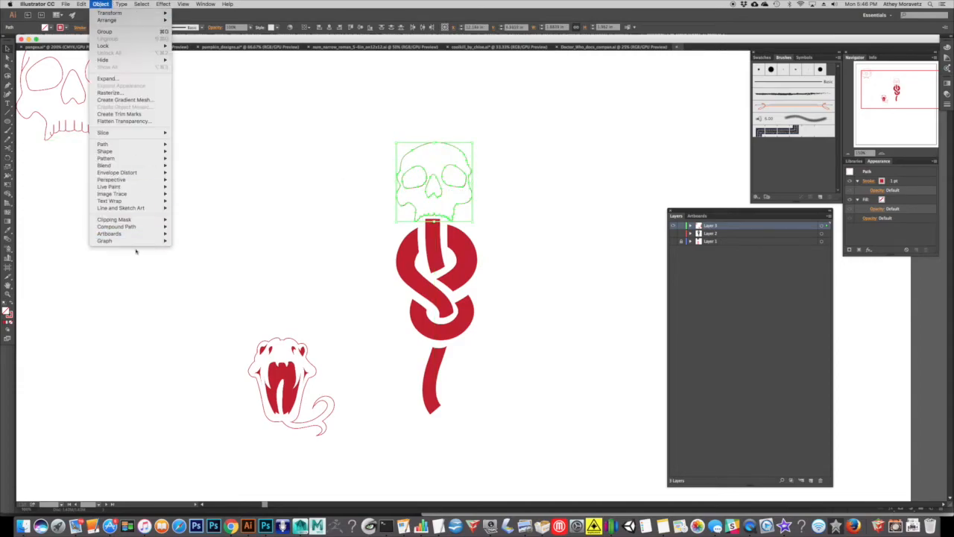
mouse_move(138, 226)
click(193, 226)
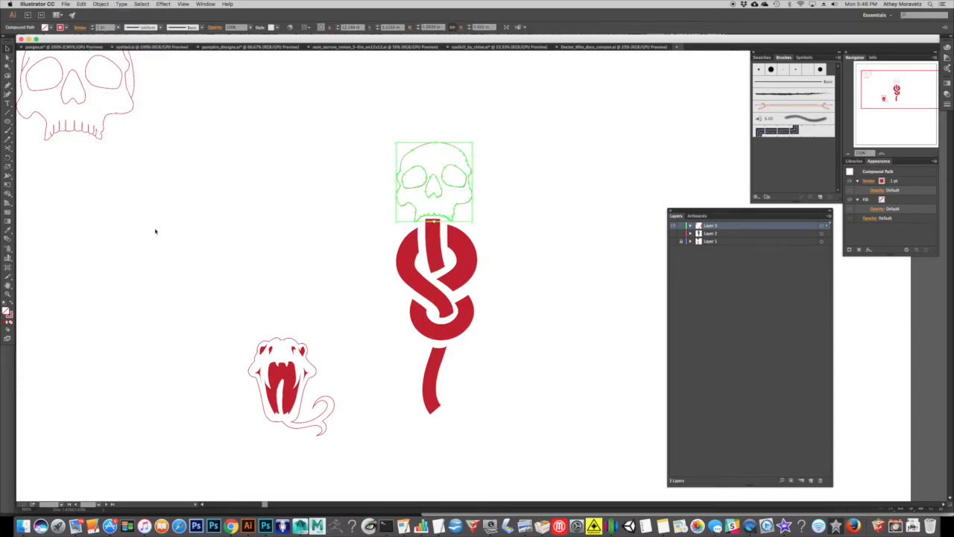
click(12, 302)
click(271, 247)
Move the snake head under the skull and body so that it overlaps the lower end of the tail piece.
scroll(400, 220, down, 3)
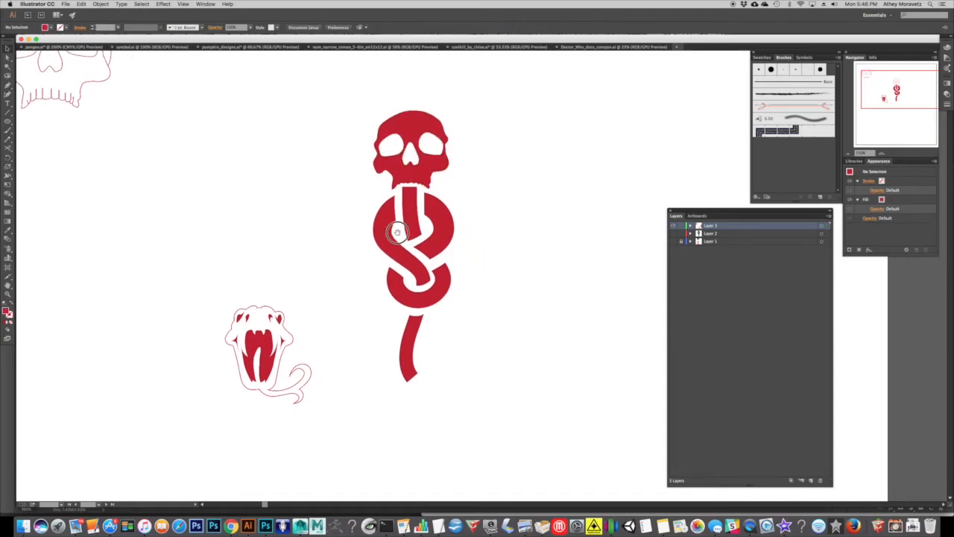
click(240, 311)
drag(259, 317, 396, 365)
scroll(418, 335, down, 2)
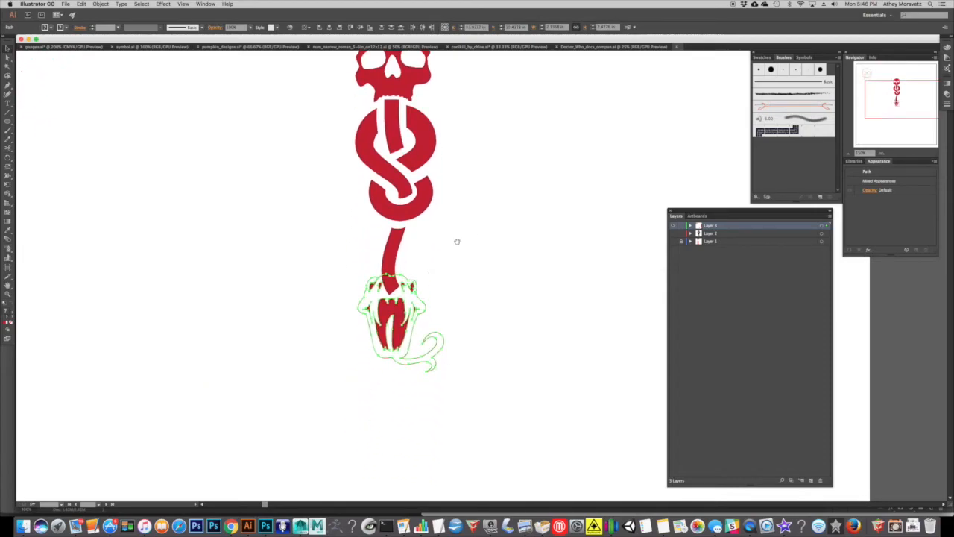
Cut the snake's tail piece across its width just above the head with the Scissors tool and delete the section overlapping the head.
click(882, 153)
click(882, 153)
click(882, 153)
drag(348, 227, 526, 223)
click(413, 225)
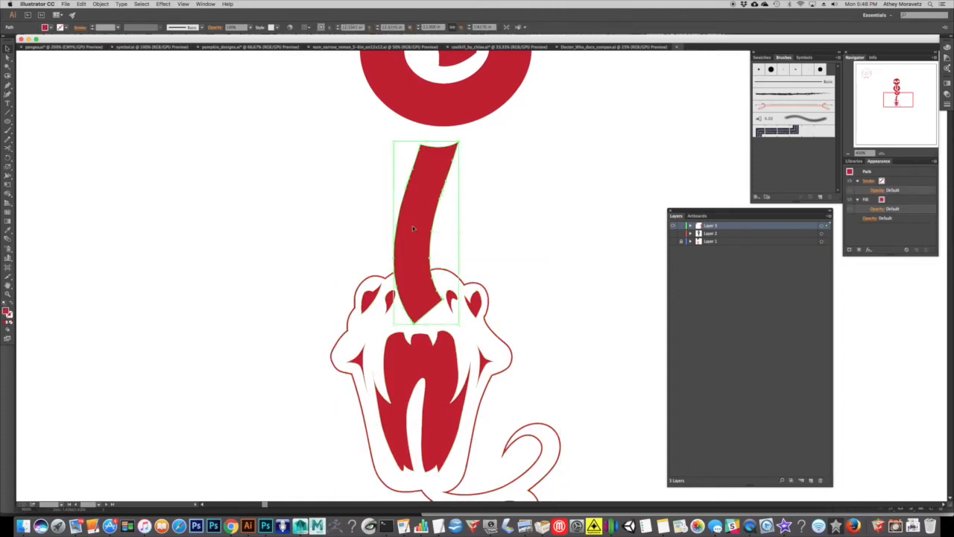
click(8, 149)
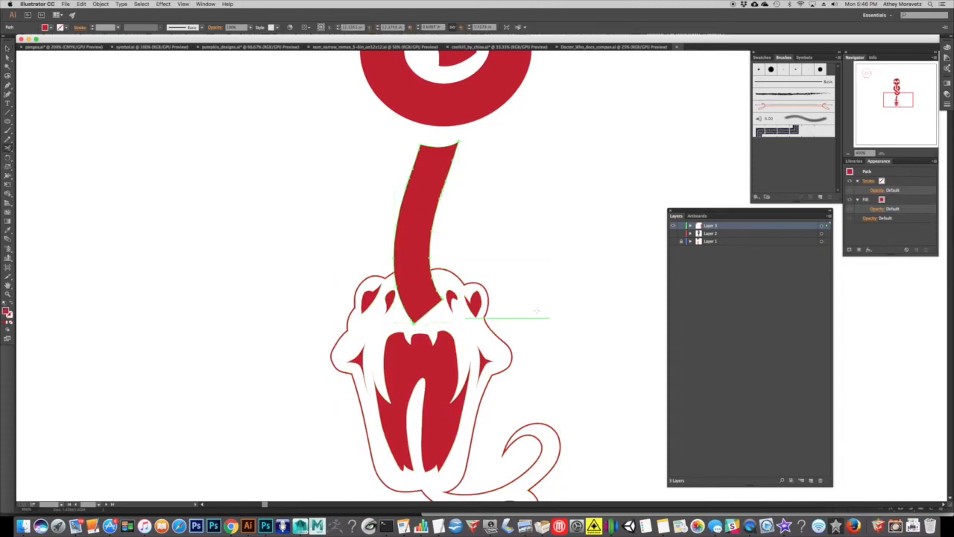
click(395, 260)
click(430, 258)
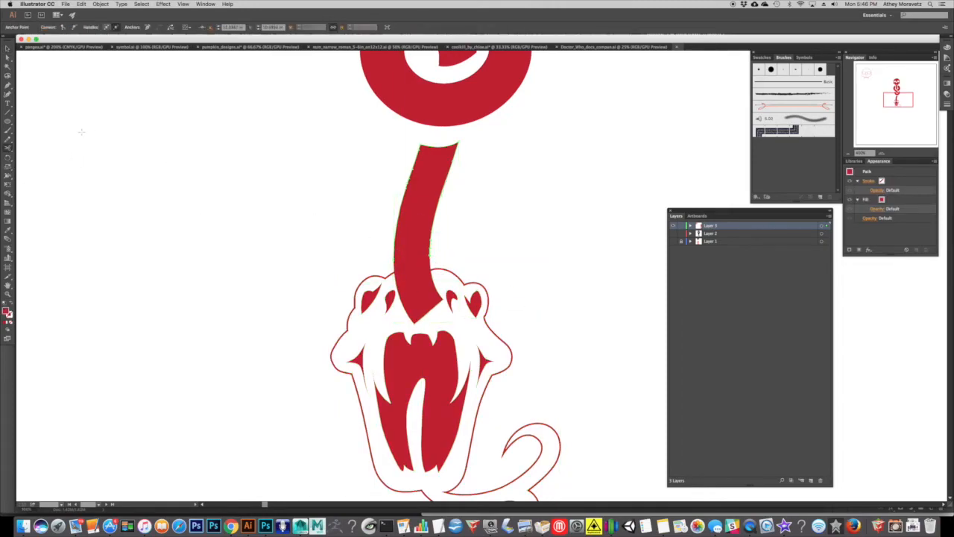
key(v)
click(417, 293)
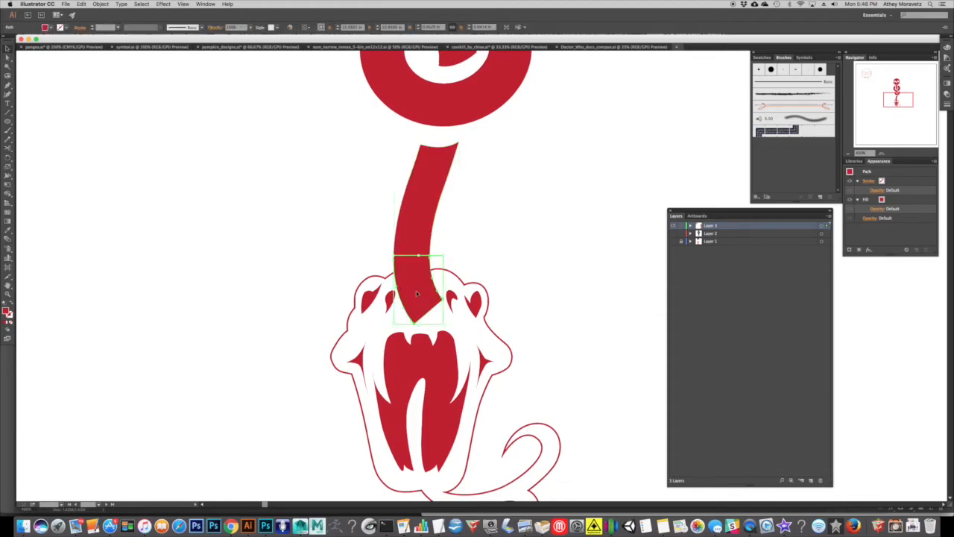
key(Delete)
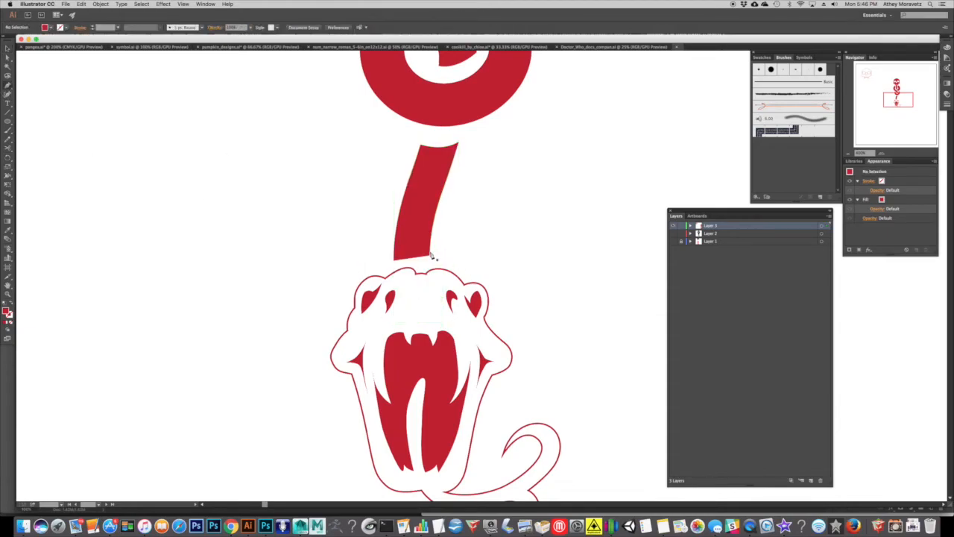
Close the open lower end of the tail piece with a Pen tool segment just above the snake head.
click(431, 261)
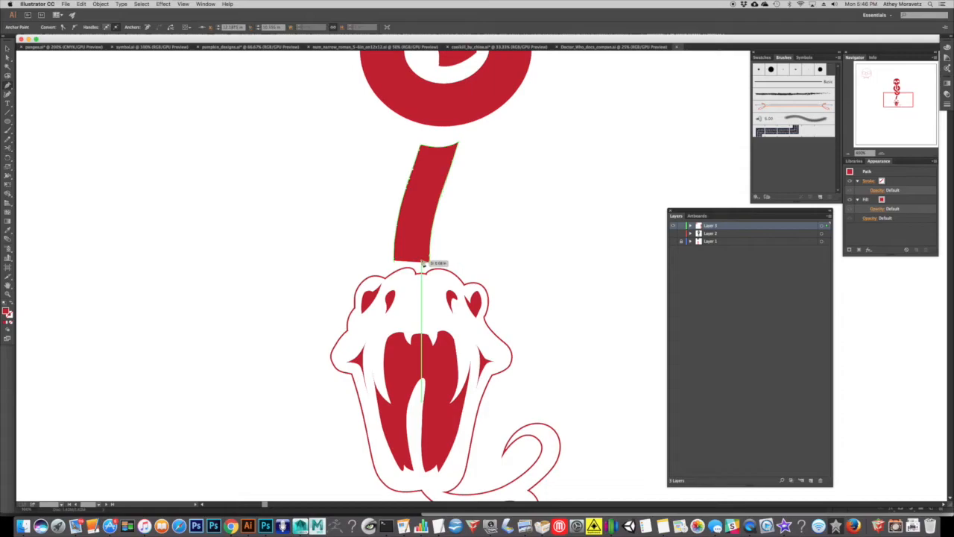
drag(401, 261, 393, 262)
super+click(197, 150)
click(6, 49)
Select the filled inner shapes of the snake head and turn them into red outlines with no fill.
click(848, 155)
click(849, 154)
drag(472, 217, 450, 267)
click(849, 154)
drag(517, 219, 503, 232)
drag(431, 213, 422, 233)
click(425, 364)
drag(443, 401, 441, 327)
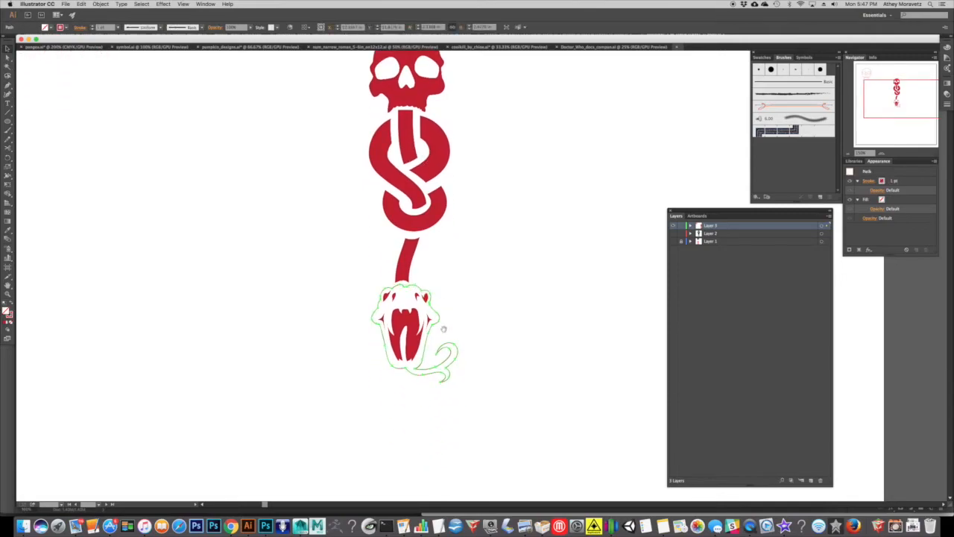
drag(465, 389, 367, 282)
key(super+equal)
drag(431, 208, 441, 262)
click(356, 388)
shift+click(362, 359)
shift+click(374, 360)
shift+click(415, 359)
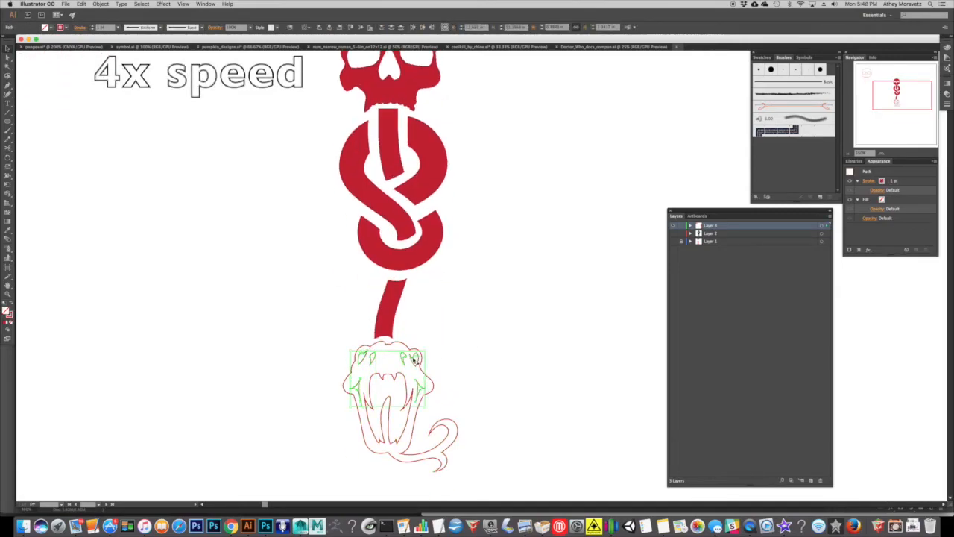
click(11, 303)
click(50, 28)
click(17, 42)
Make all the snake head outlines a compound path and swap its fill and stroke to fill it solid red.
click(426, 437)
click(429, 431)
shift+click(410, 400)
click(101, 5)
mouse_move(137, 227)
click(183, 227)
click(11, 303)
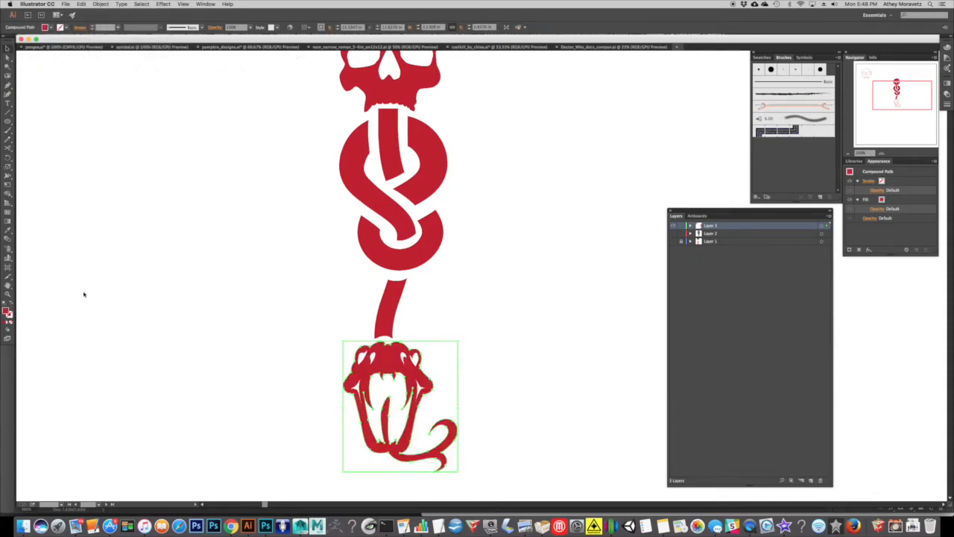
click(84, 293)
Scale the filled snake head down and centre it under the lower end of the tail piece.
click(850, 153)
mouse_move(532, 142)
mouse_down()
mouse_move(512, 164)
mouse_move(529, 156)
mouse_up()
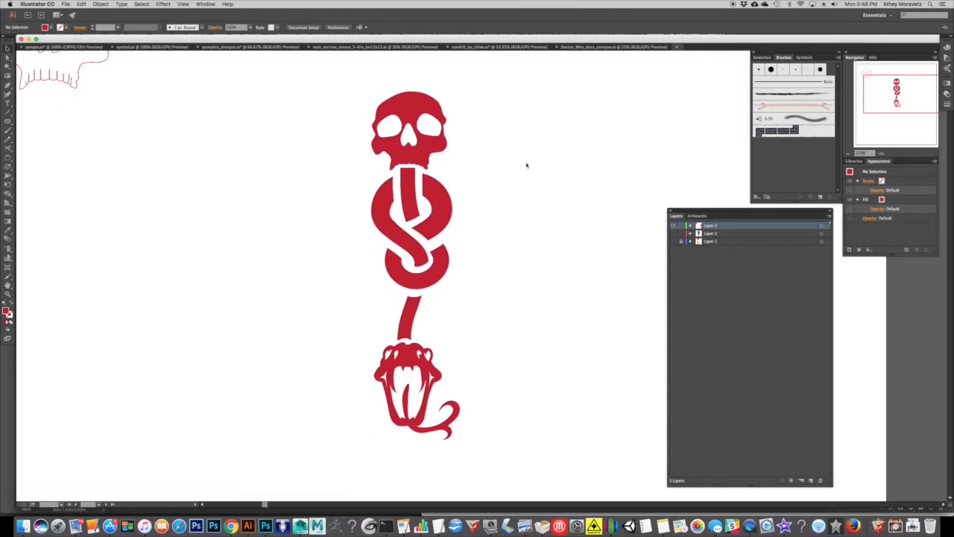
drag(477, 439, 360, 353)
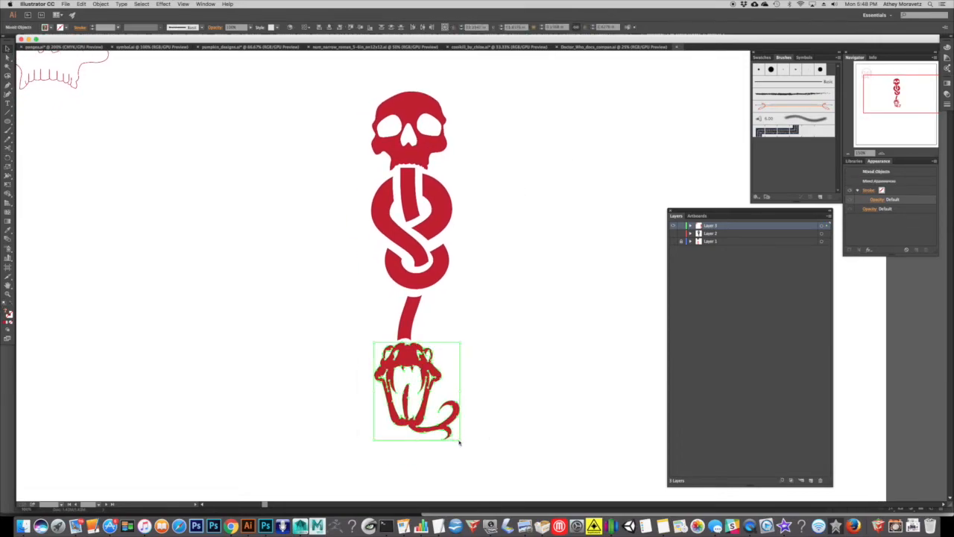
drag(460, 440, 434, 409)
drag(401, 355, 408, 355)
click(537, 287)
drag(544, 260, 542, 274)
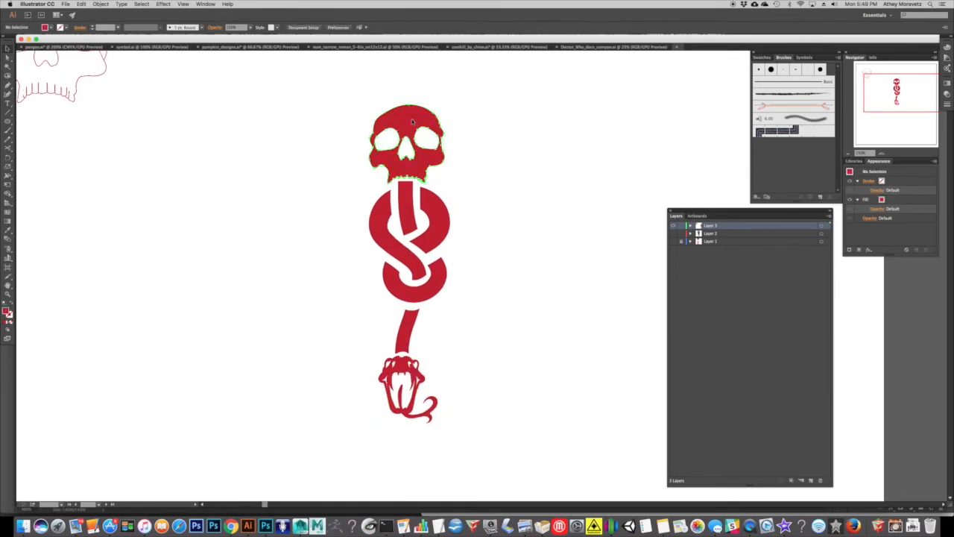
Select the tail piece and snake head together and nudge them slightly up toward the lower body loop.
click(379, 153)
click(386, 224)
click(407, 215)
click(440, 229)
click(435, 283)
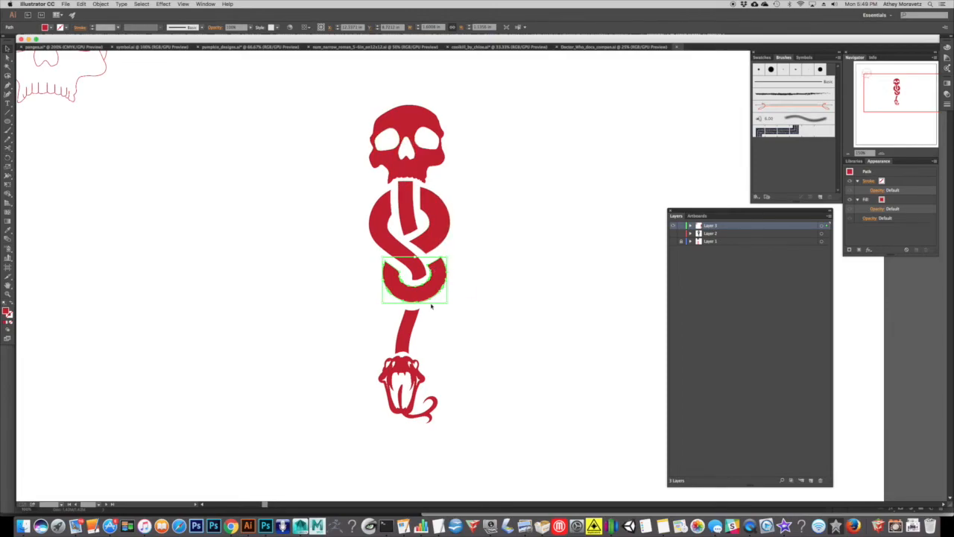
click(380, 355)
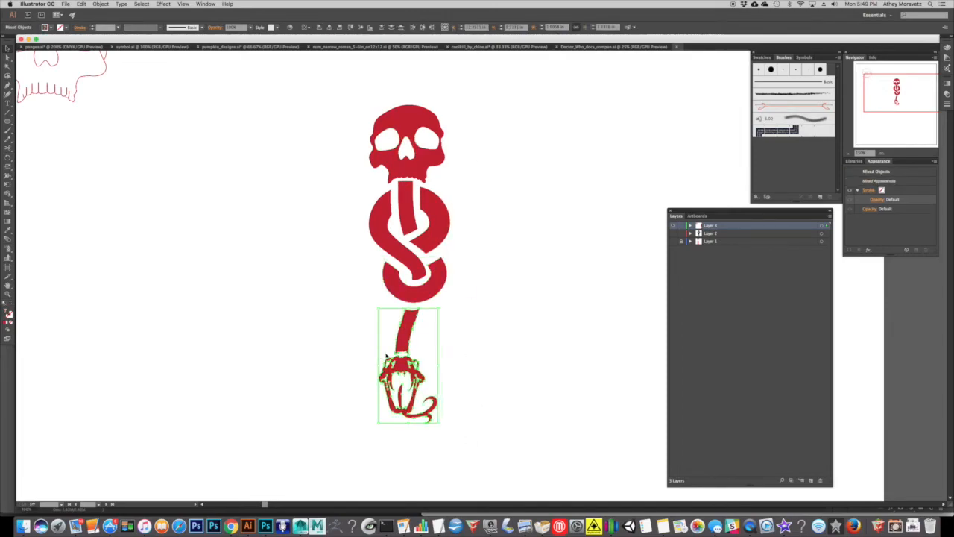
drag(386, 357, 387, 354)
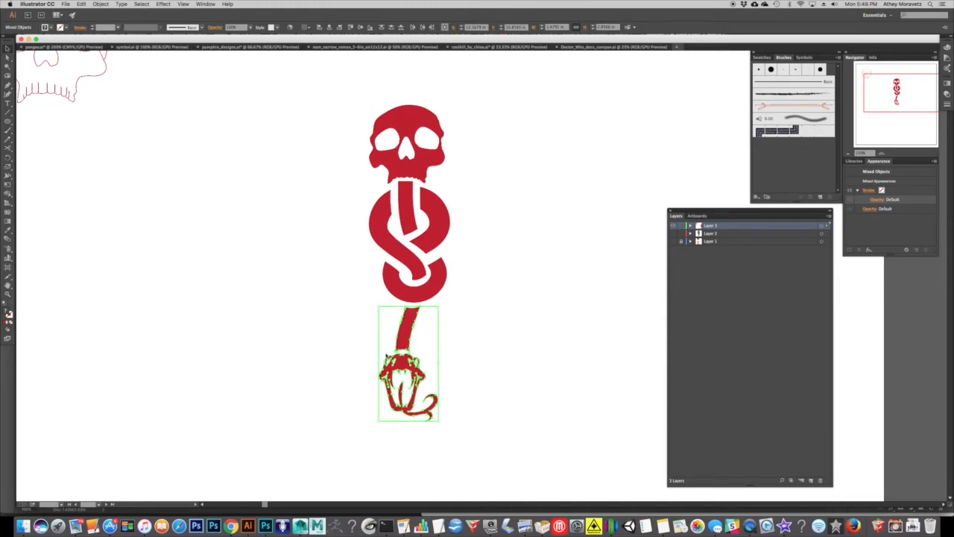
click(510, 258)
drag(501, 247, 516, 287)
Show and unlock Layer 1 to compare the finished design with the reference images and the older Dark Mark outline drawing.
click(848, 153)
click(848, 154)
drag(471, 204, 441, 177)
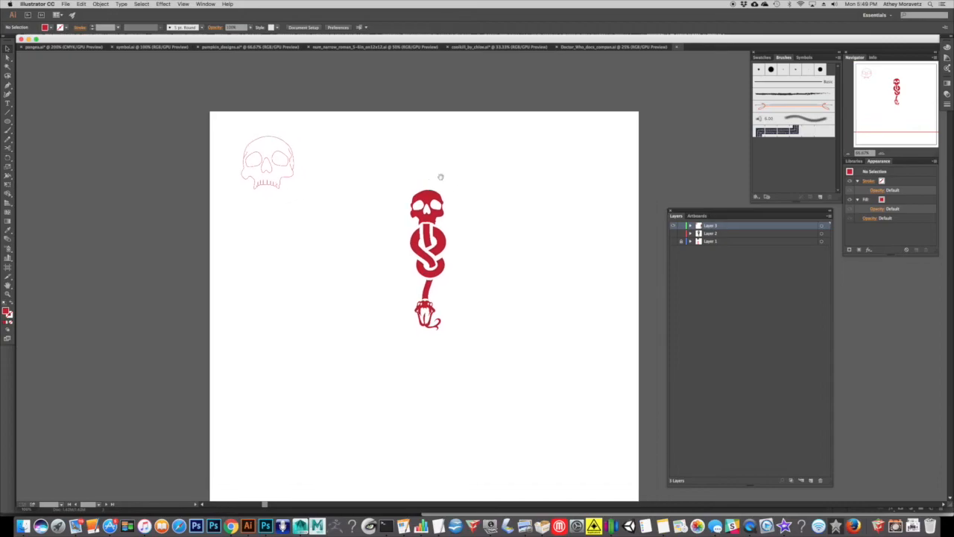
click(673, 242)
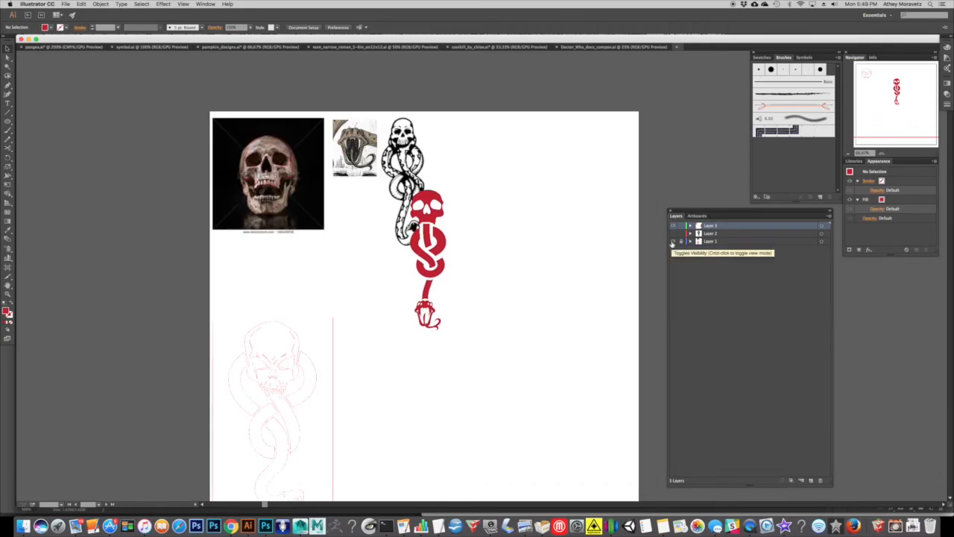
scroll(384, 268, down, 5)
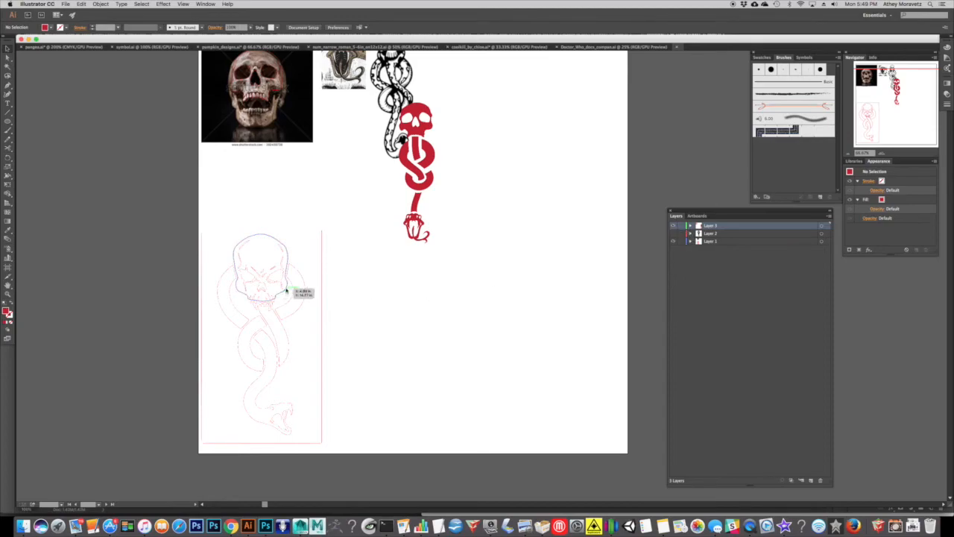
click(313, 282)
click(356, 251)
click(199, 418)
drag(200, 417, 200, 418)
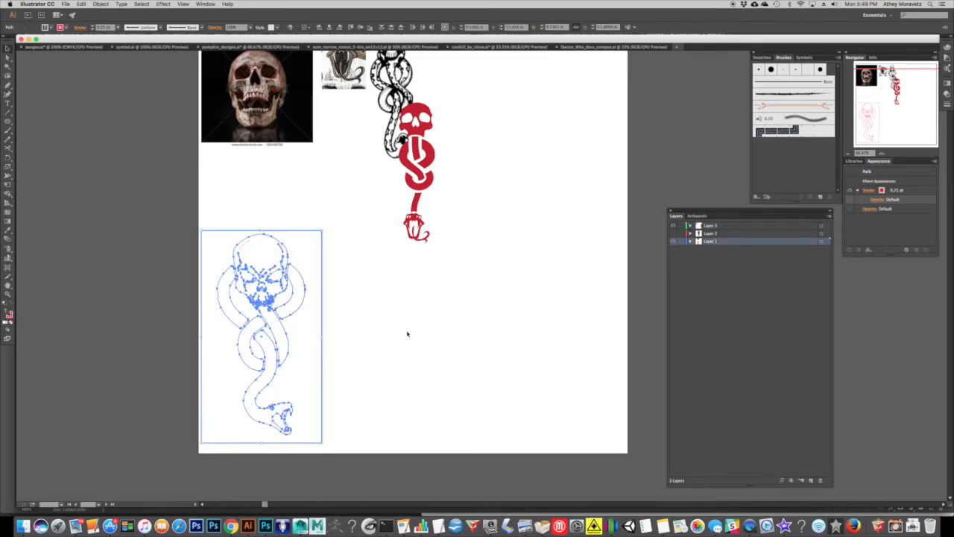
scroll(398, 337, up, 2)
click(416, 177)
click(486, 296)
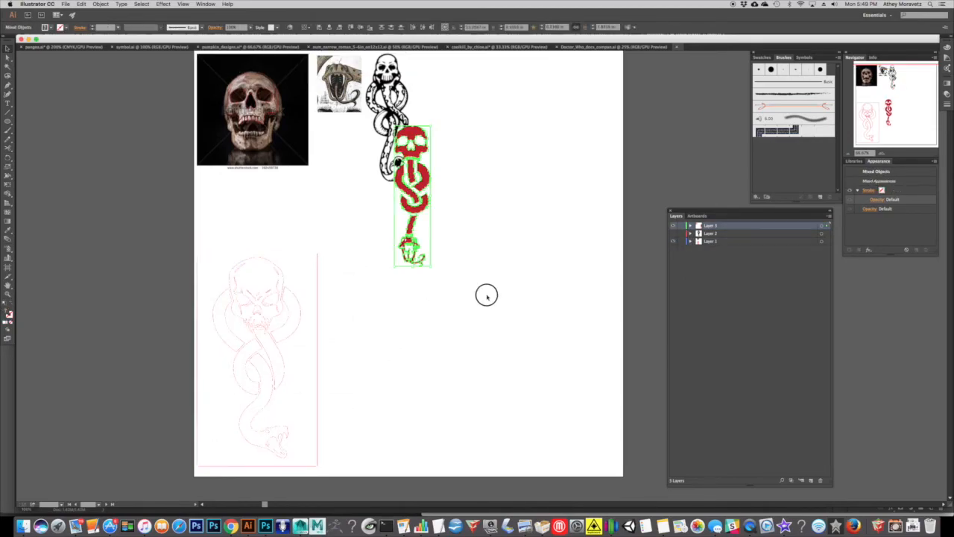
click(101, 3)
click(99, 3)
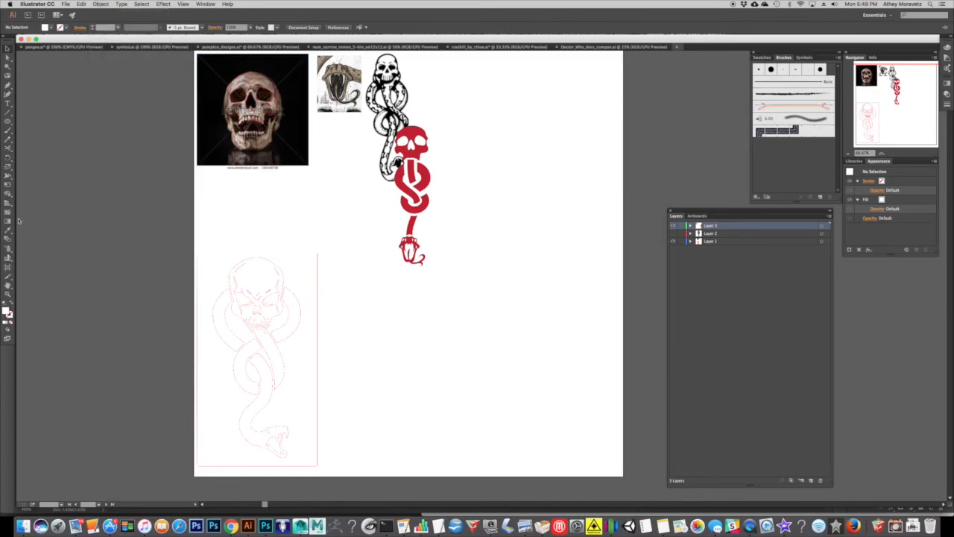
click(7, 179)
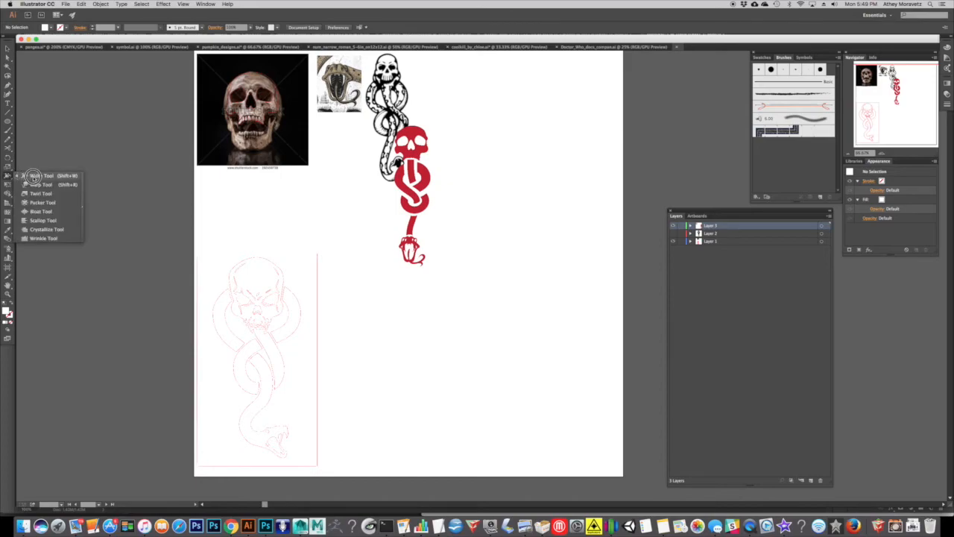
click(7, 148)
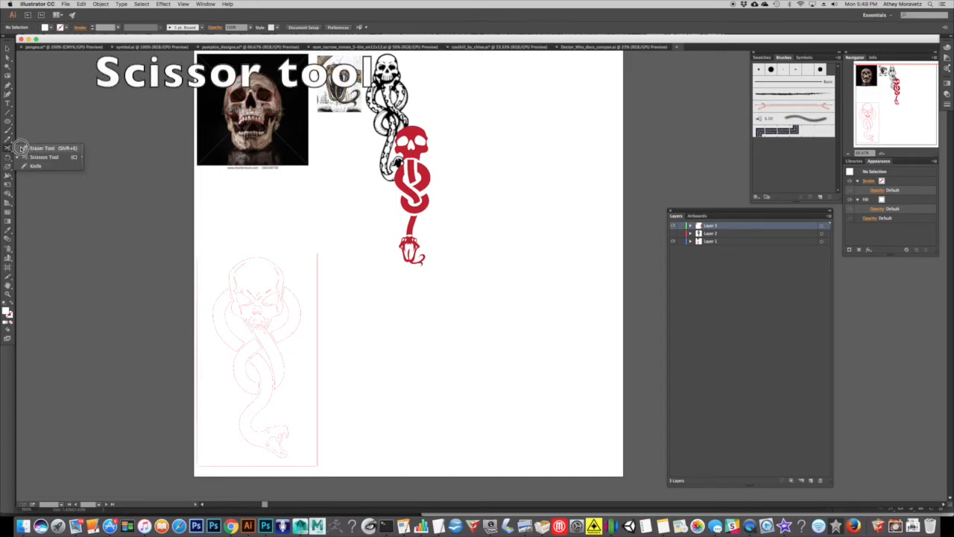
click(8, 66)
click(8, 85)
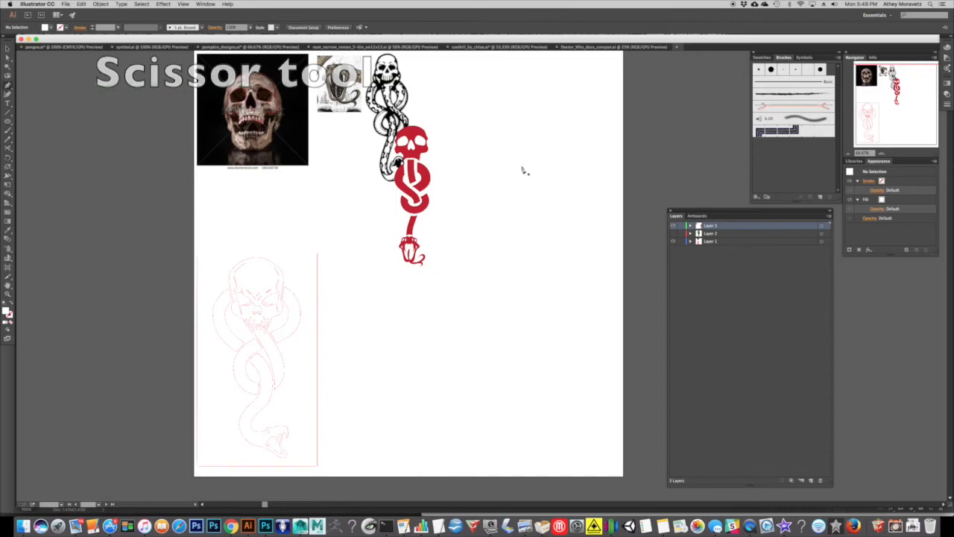
mouse_move(522, 130)
mouse_down()
mouse_move(539, 137)
mouse_move(556, 182)
mouse_move(507, 175)
mouse_up()
key(v)
key(Delete)
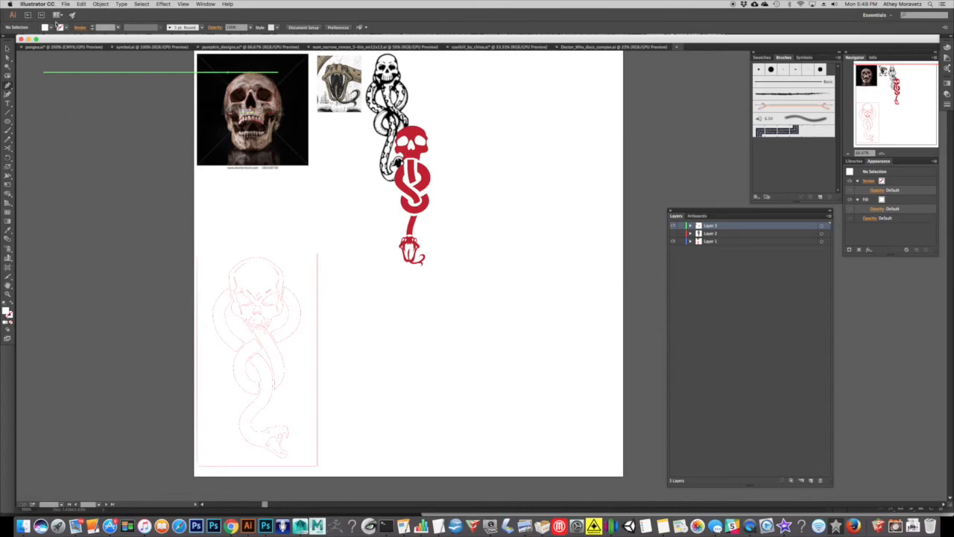
Set the fill to none and the stroke colour to red for new paths.
click(11, 306)
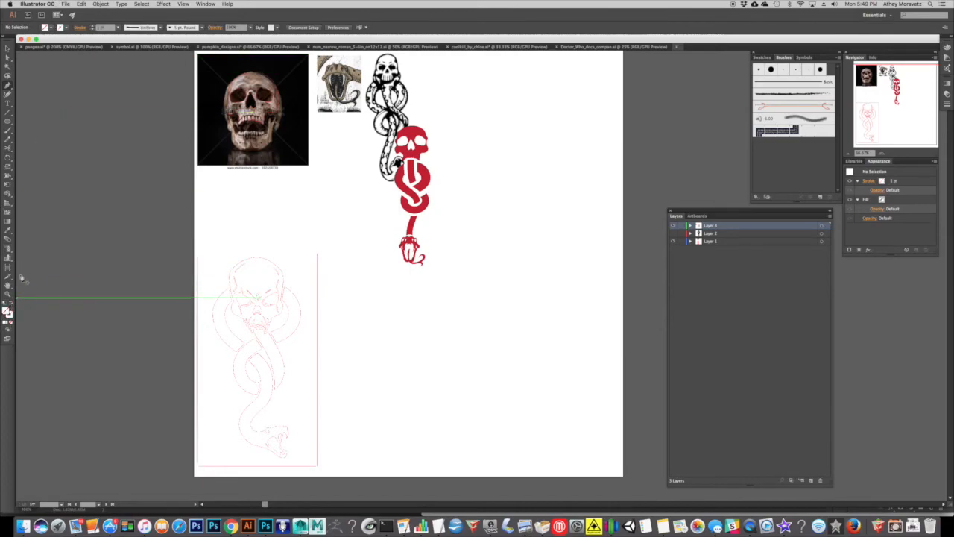
click(59, 27)
click(54, 42)
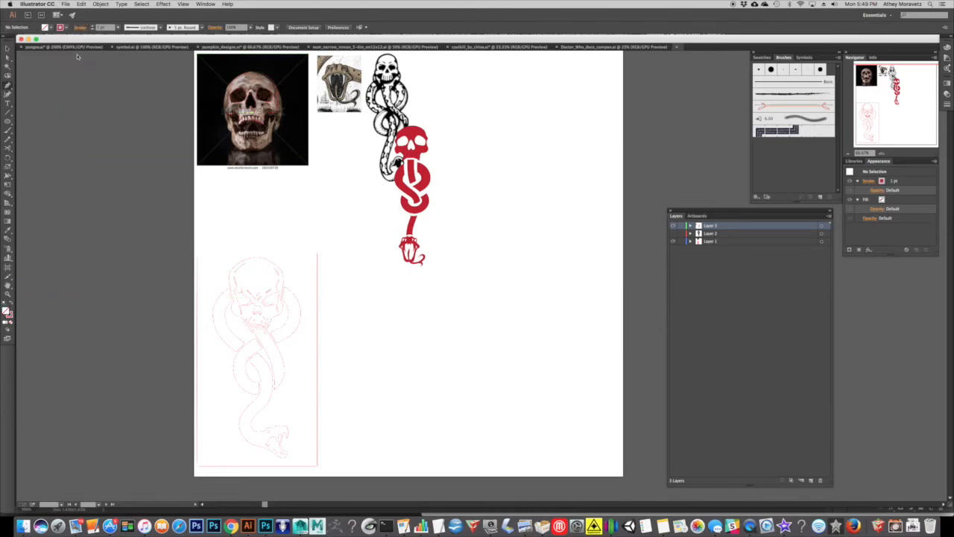
Draw an open curved practice shape with the Pen tool in the empty area beside the design, leaving its two ends unconnected.
click(881, 154)
click(881, 155)
drag(469, 61, 393, 262)
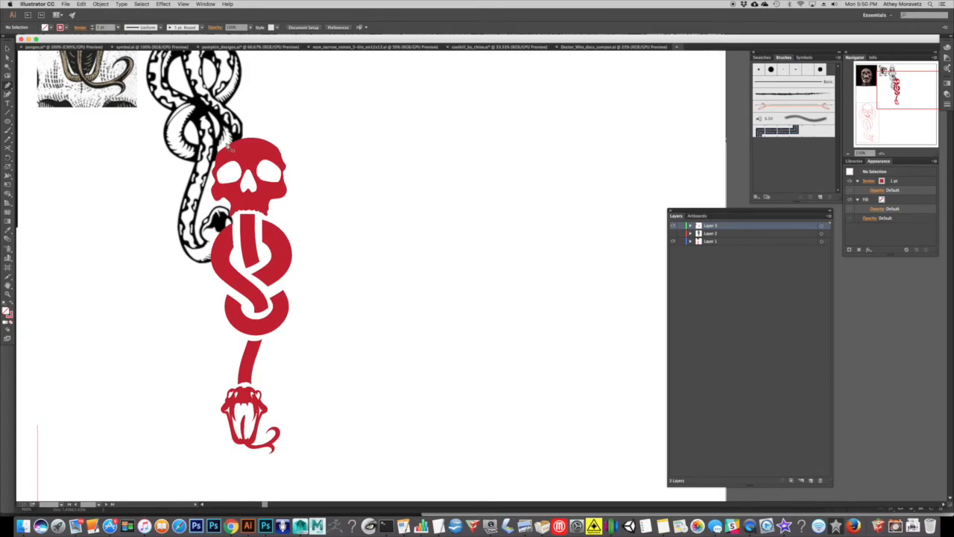
drag(364, 147, 345, 168)
drag(409, 234, 429, 246)
drag(506, 182, 508, 158)
click(364, 147)
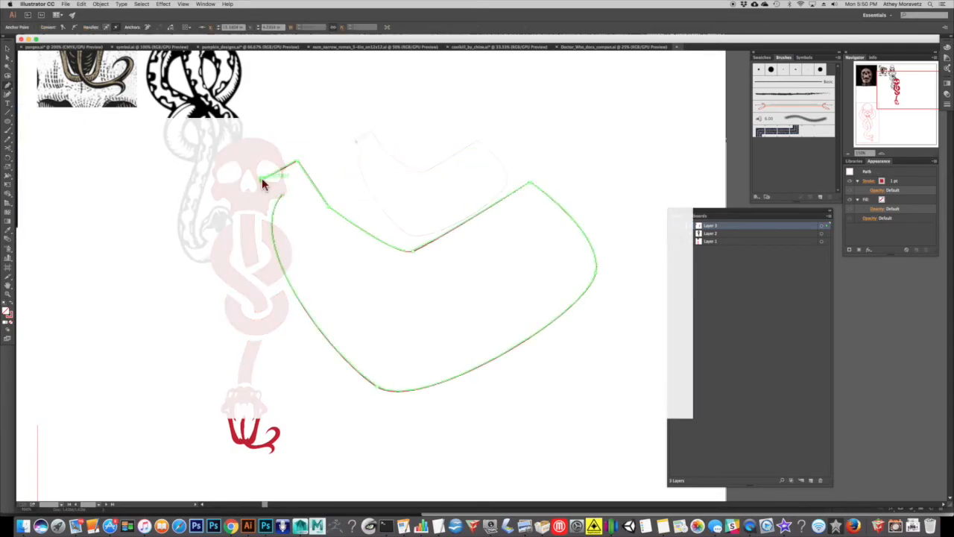
super+click(177, 228)
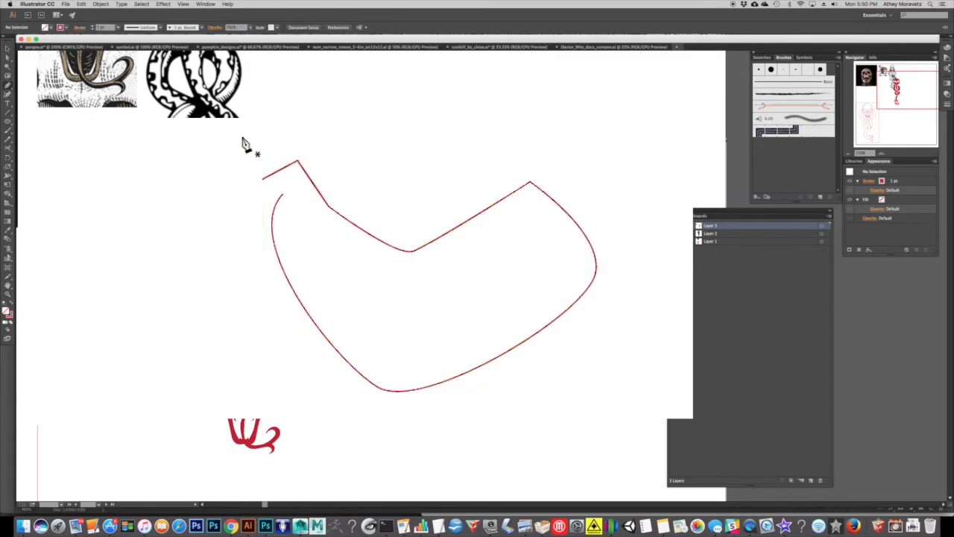
Try connecting the practice path's two open end points with the Pen tool, and undo the connection.
click(7, 58)
click(263, 179)
click(282, 195)
key(super+z)
Select the practice path's two open end points with the Direct Selection tool.
click(8, 59)
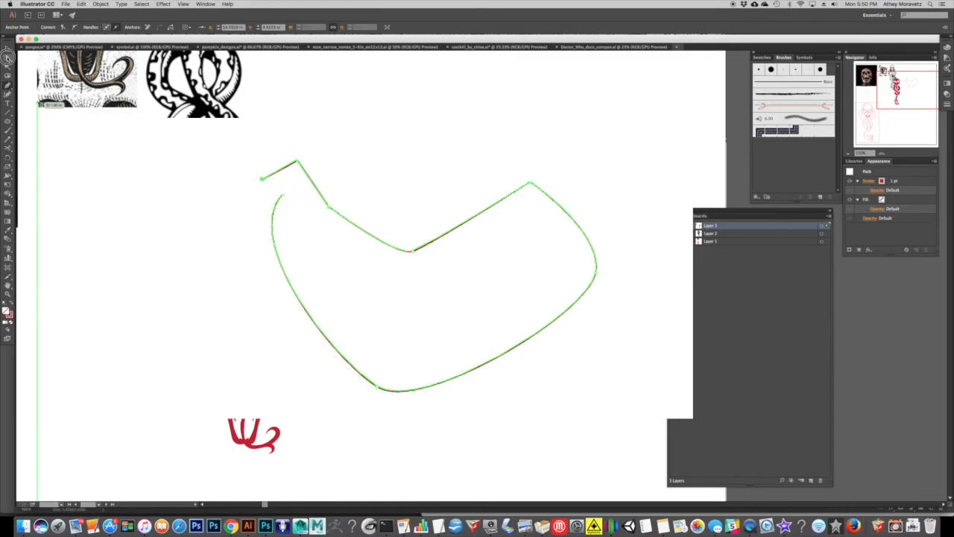
click(234, 155)
click(271, 187)
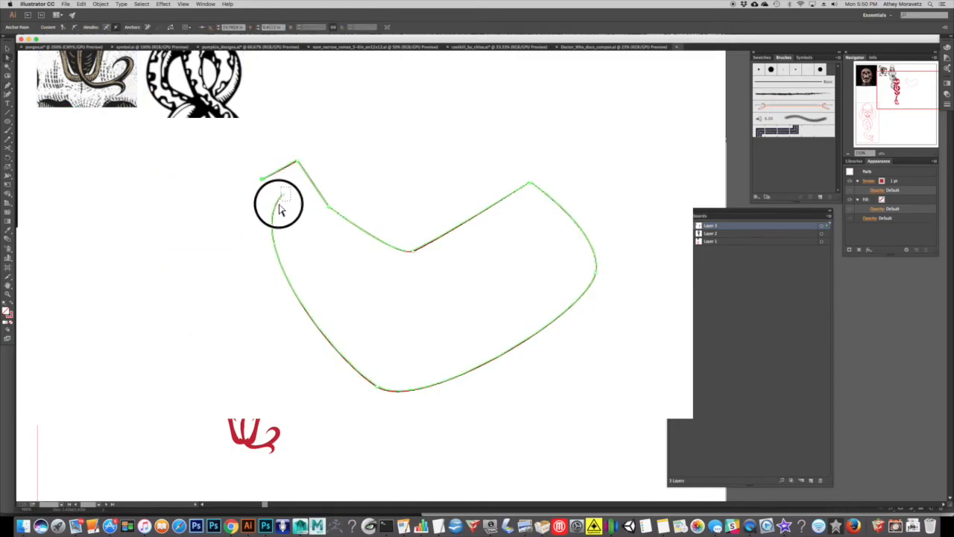
click(280, 210)
click(305, 201)
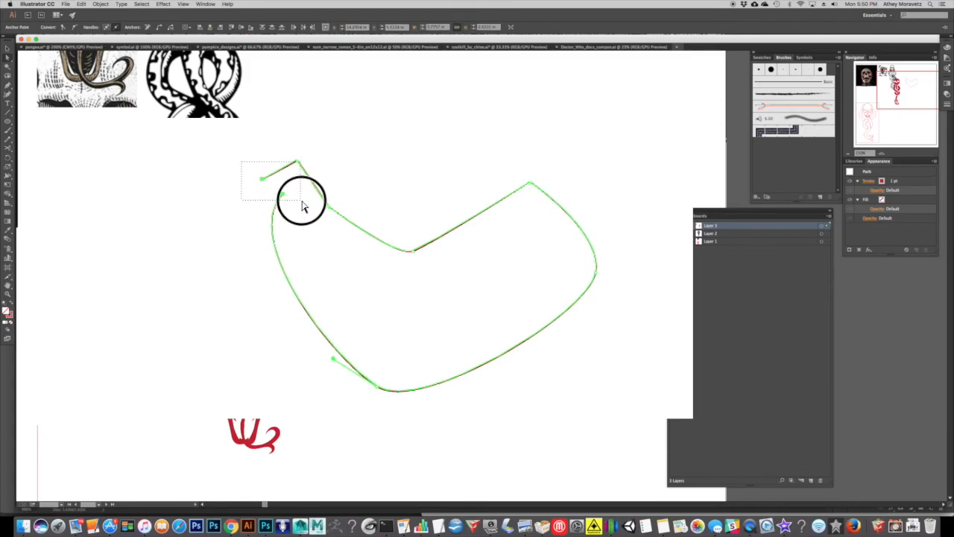
click(275, 196)
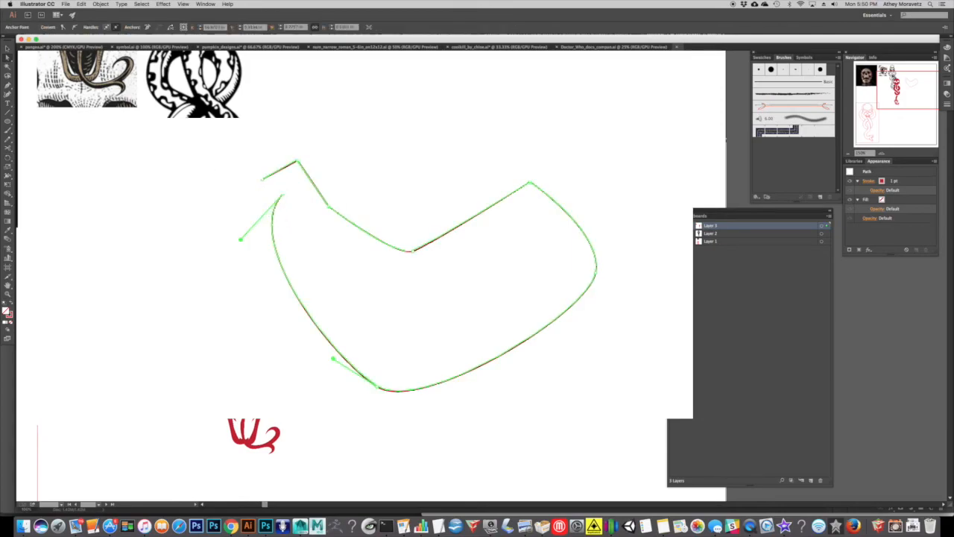
Try reshaping the practice path around its open end point and curve handles, and undo the last change.
click(283, 195)
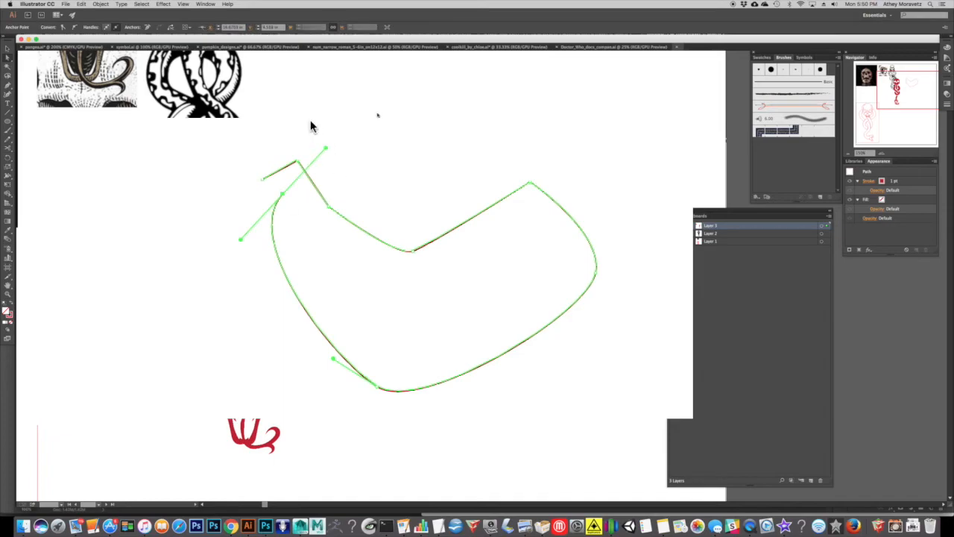
drag(311, 141, 284, 179)
drag(345, 195, 317, 226)
drag(400, 215, 430, 283)
drag(340, 196, 386, 152)
key(super+z)
Select both open end points of the practice path and join them to close the shape.
click(235, 142)
drag(291, 190, 275, 204)
drag(240, 159, 275, 193)
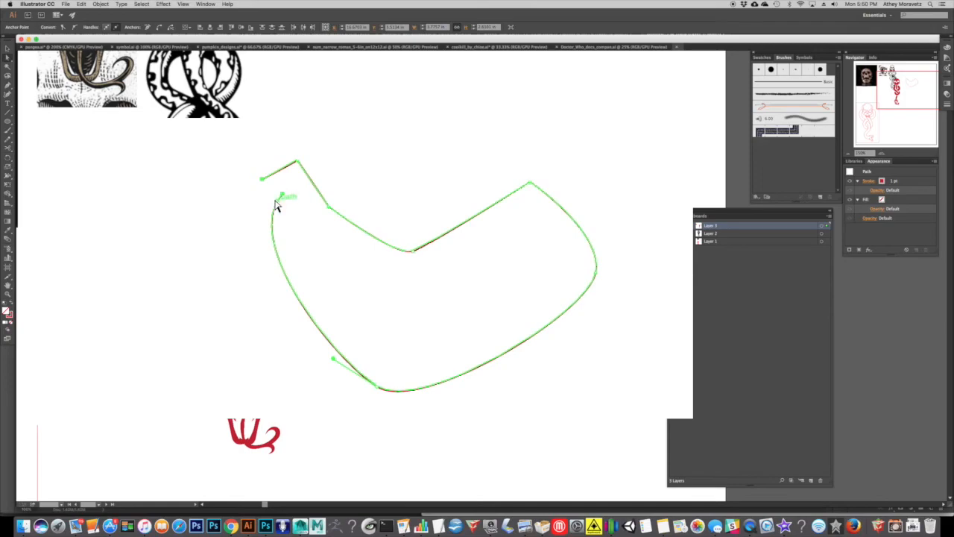
key(super)
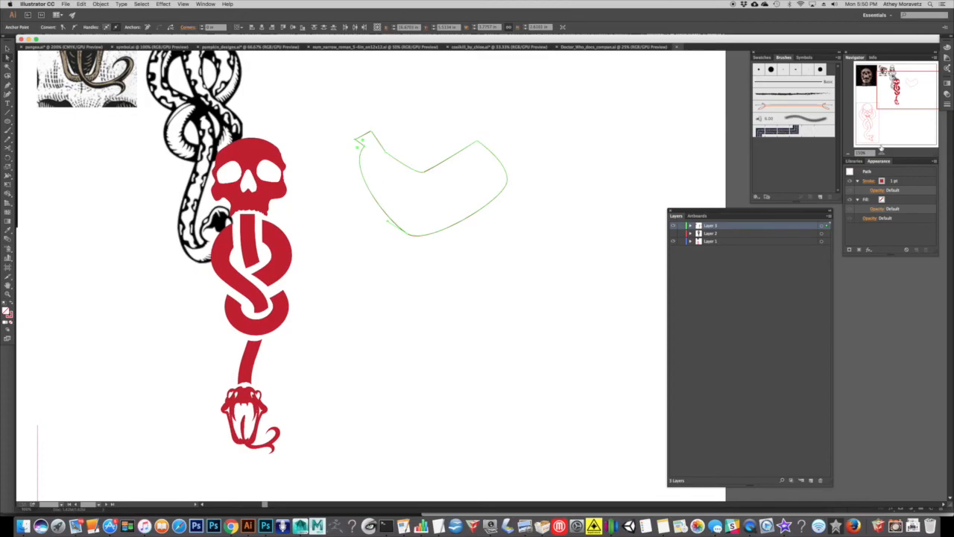
Reposition the practice path's corner point where the neck meets the outer curve, moving it slightly lower.
click(880, 152)
drag(340, 87, 445, 260)
drag(377, 202, 392, 243)
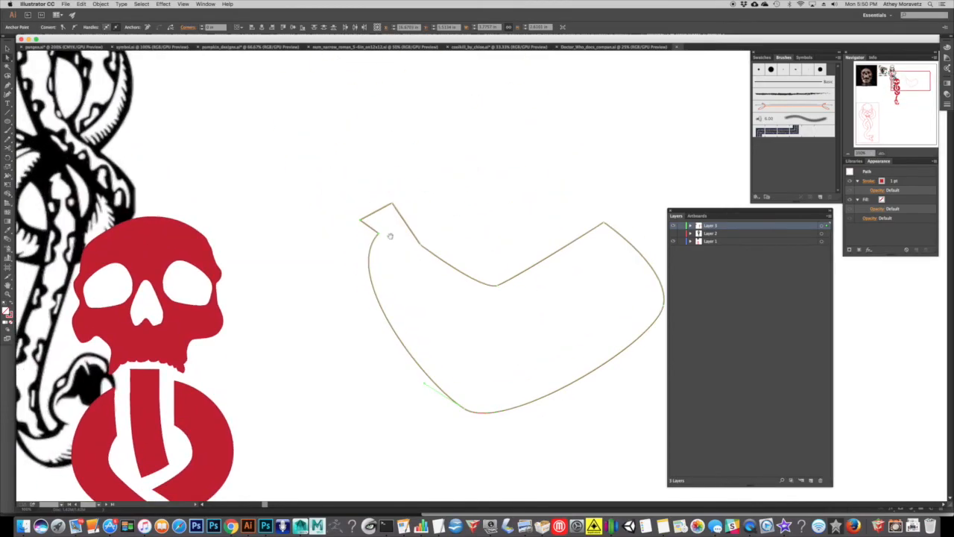
click(376, 233)
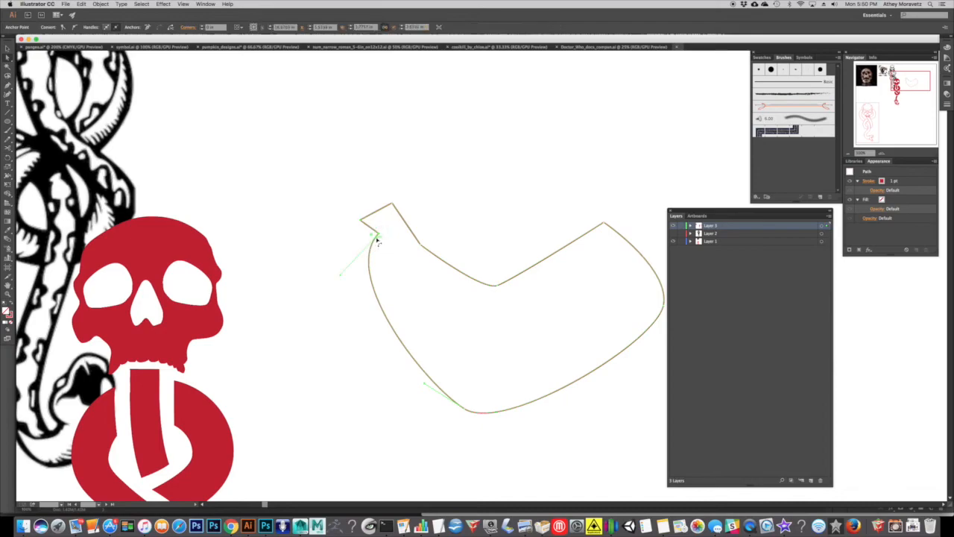
mouse_move(375, 234)
mouse_down()
mouse_move(383, 245)
mouse_move(374, 243)
mouse_up()
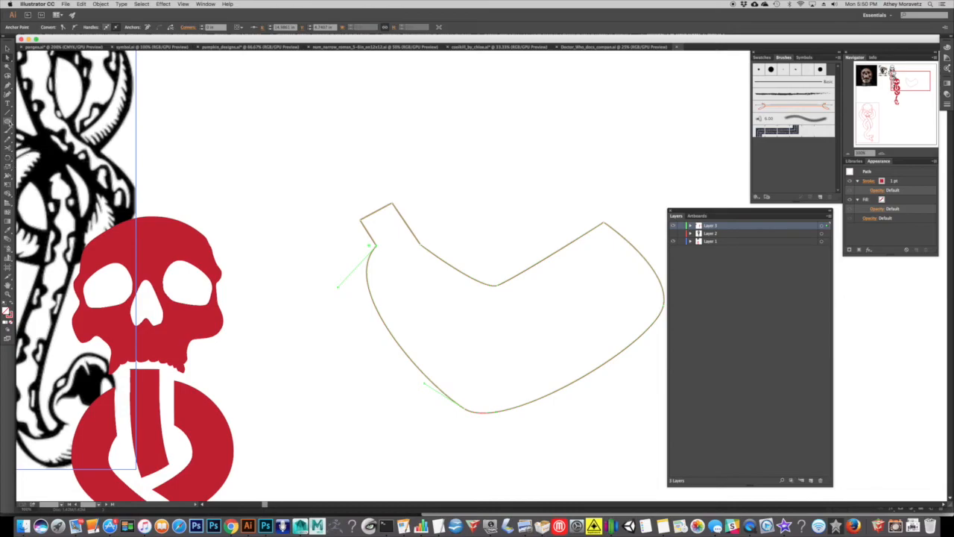
Draw a large unfilled circle in the empty area above the practice shape.
click(8, 121)
drag(521, 142, 427, 299)
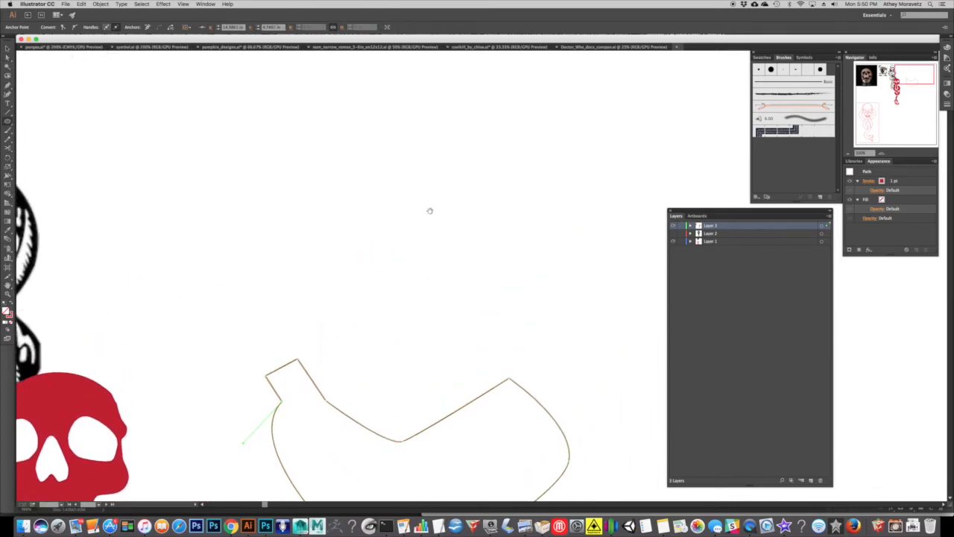
mouse_move(388, 131)
mouse_down()
mouse_move(588, 311)
mouse_move(597, 336)
mouse_up()
scroll(73, 119, down, 3)
scroll(72, 119, right, 2)
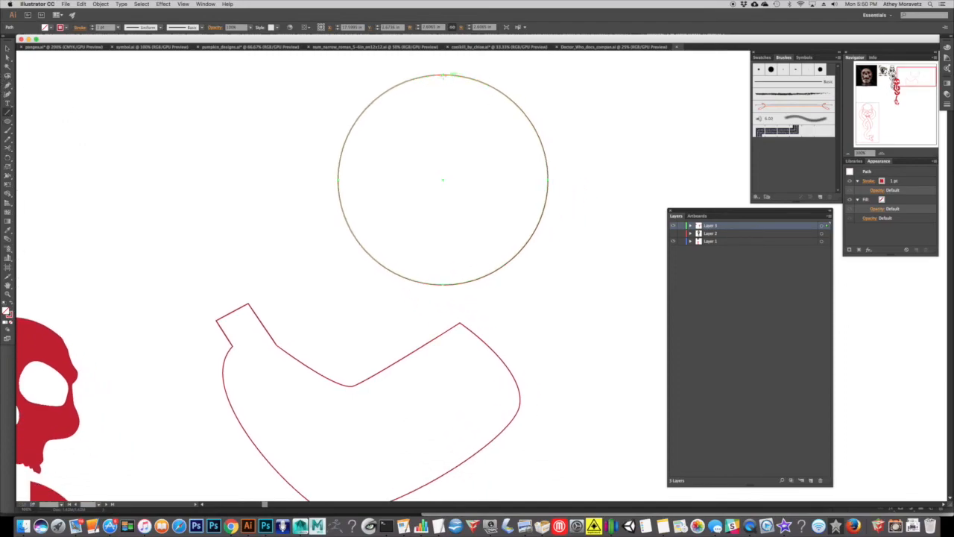
Draw a vertical line across the full height of the circle and duplicate it into two parallel lines straddling the centre.
drag(442, 77, 443, 284)
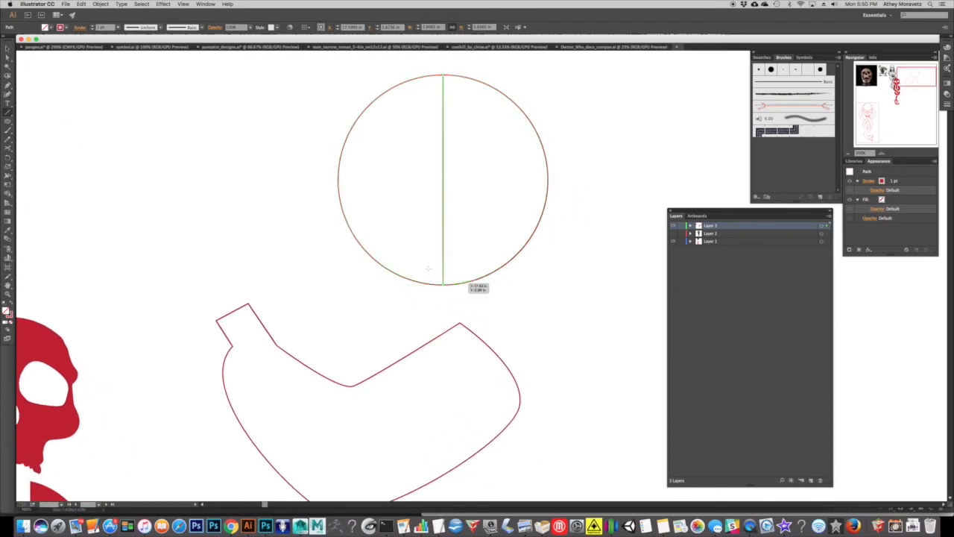
click(8, 49)
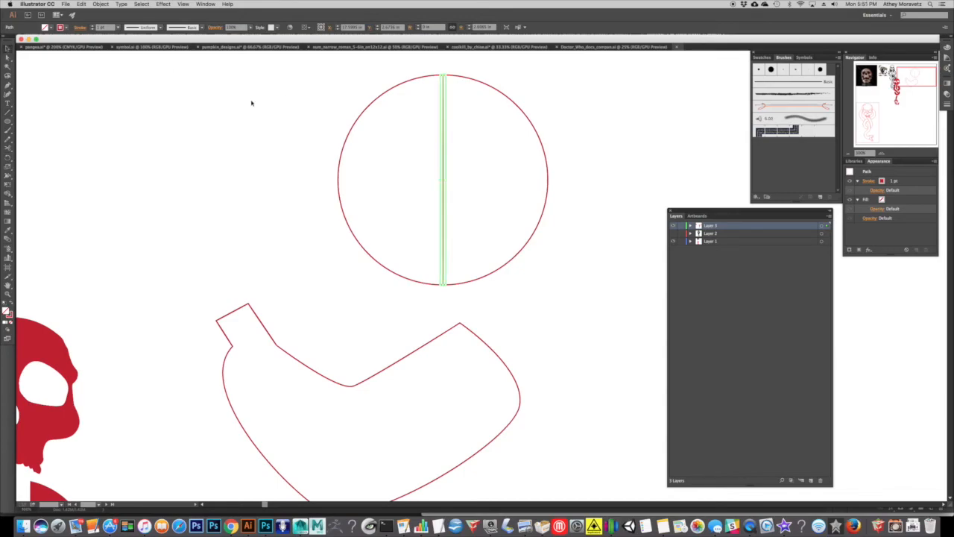
click(456, 159)
mouse_move(443, 157)
mouse_down()
mouse_move(432, 157)
mouse_move(457, 156)
mouse_up()
click(497, 153)
drag(477, 107, 502, 83)
Cut the circle's lower arc at both vertical lines with the Scissors tool and delete the segment between them.
key(super+equal)
key(super+equal)
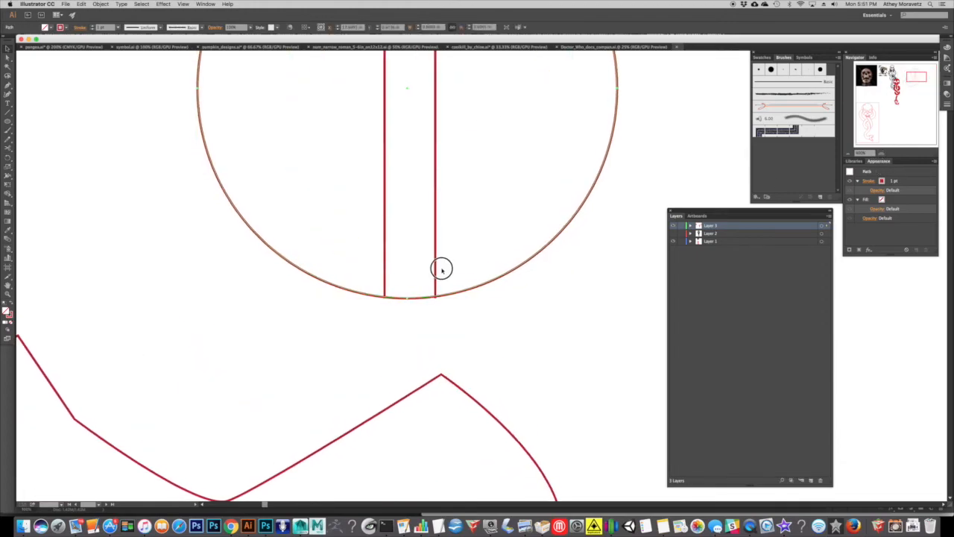
key(super+equal)
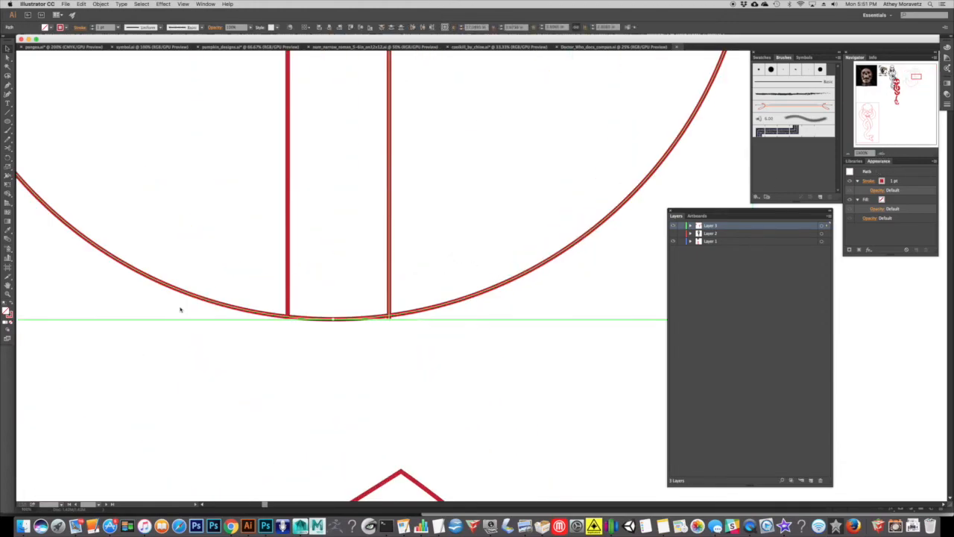
click(8, 156)
click(288, 317)
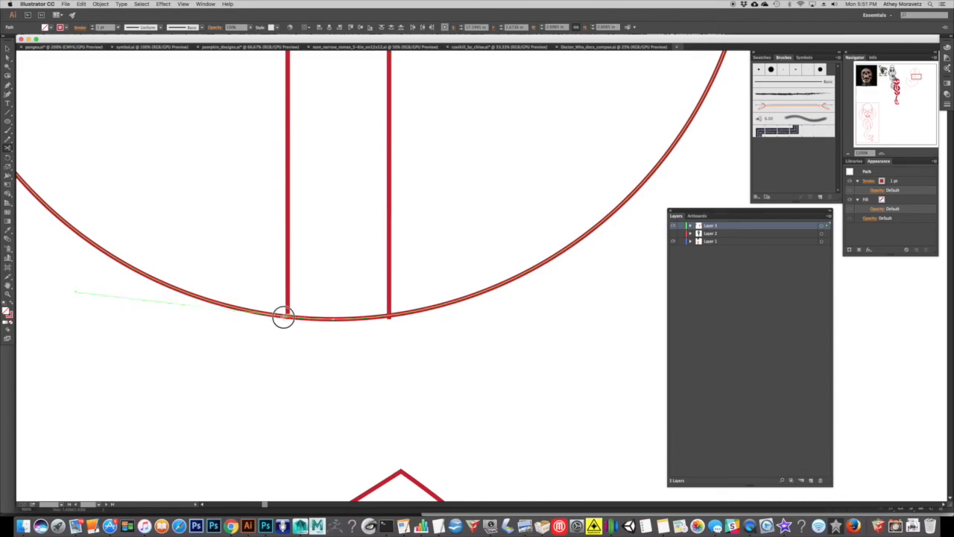
click(388, 317)
click(6, 48)
key(Delete)
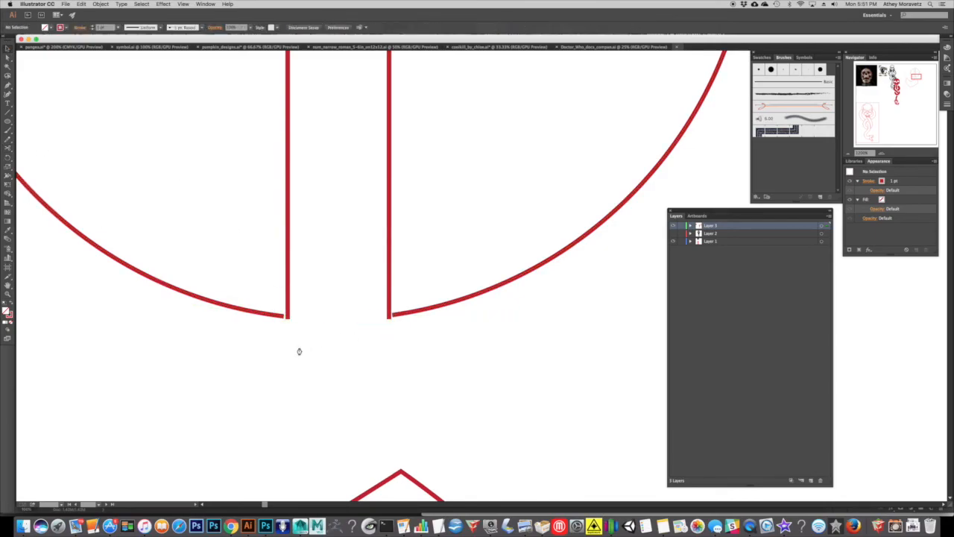
Trim the overhanging lower ends of both vertical lines with the Scissors tool and delete the leftover pieces.
key(a)
click(288, 316)
click(389, 315)
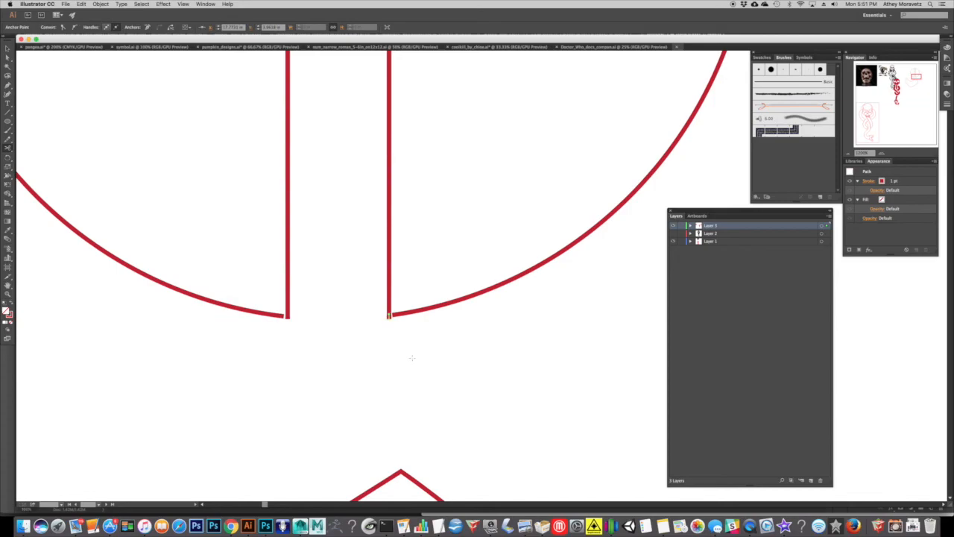
click(379, 330)
click(389, 319)
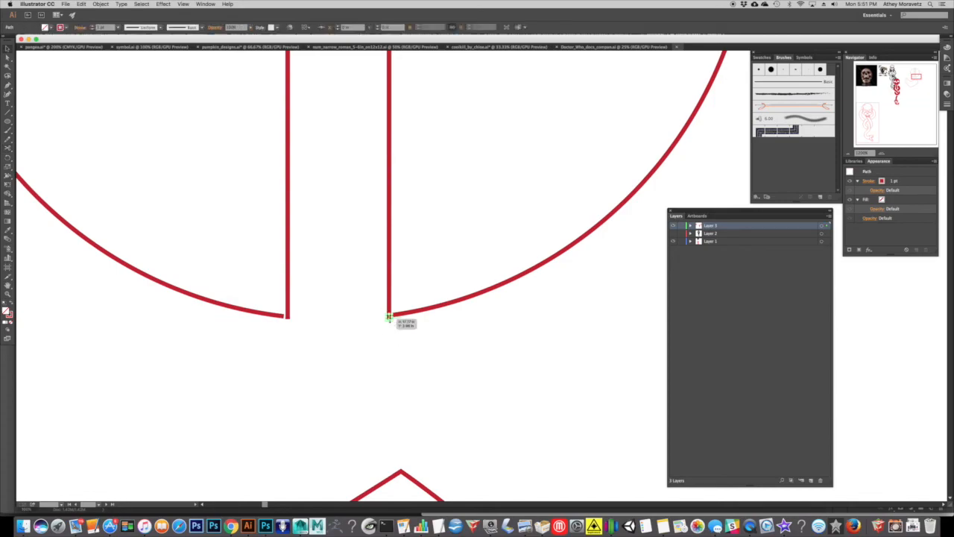
click(7, 50)
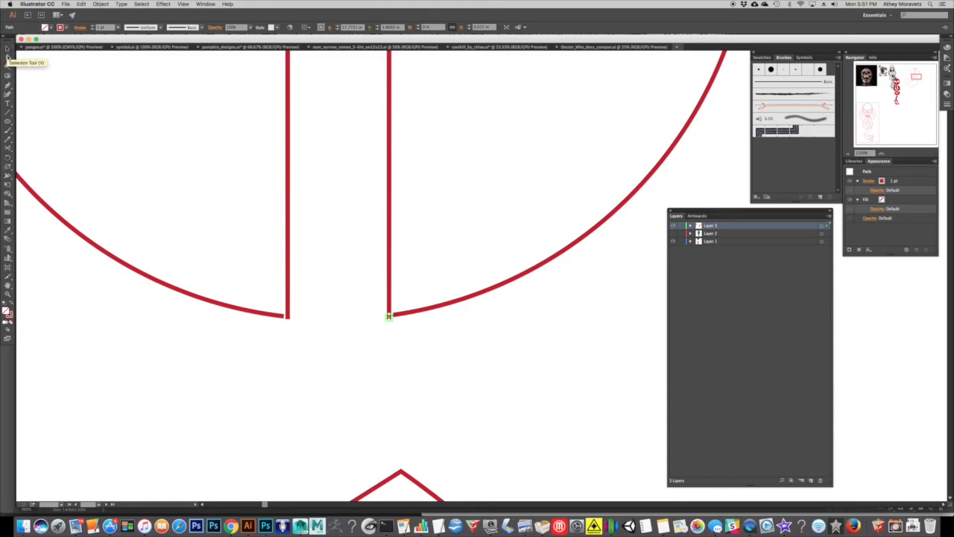
click(9, 49)
click(382, 330)
click(390, 317)
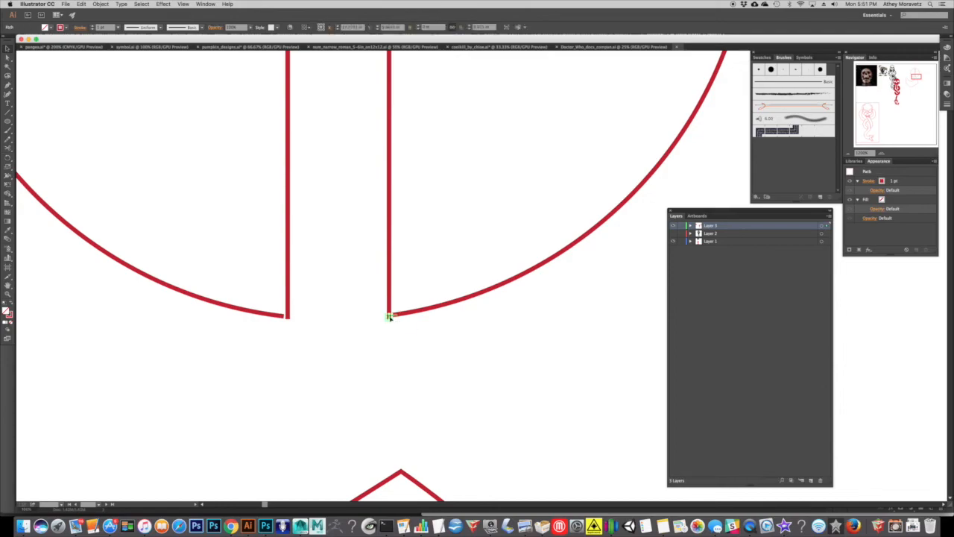
key(Delete)
click(289, 318)
key(Delete)
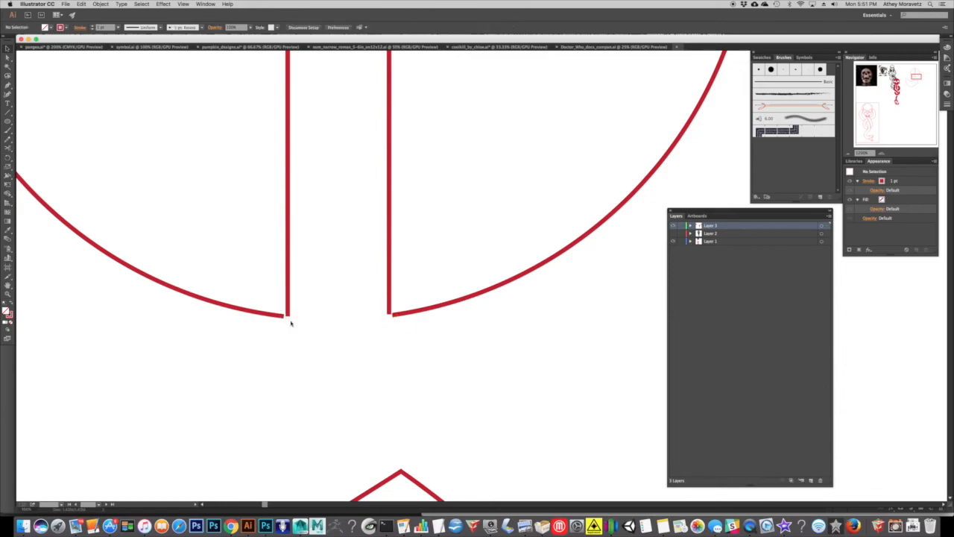
Join the lower end of each vertical line to the adjacent open end of the circle's arc.
drag(304, 308, 267, 333)
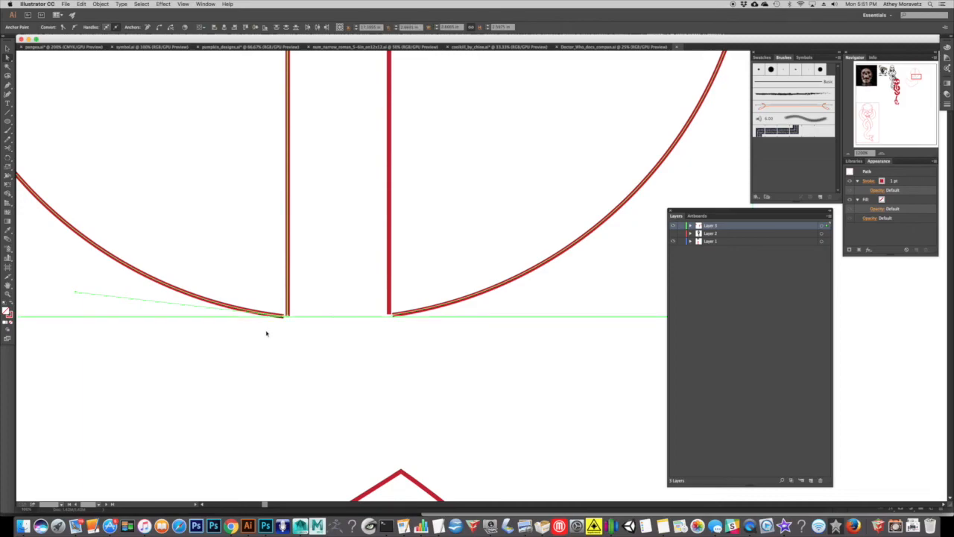
key(super+j)
drag(414, 333, 411, 333)
key(super+j)
click(466, 364)
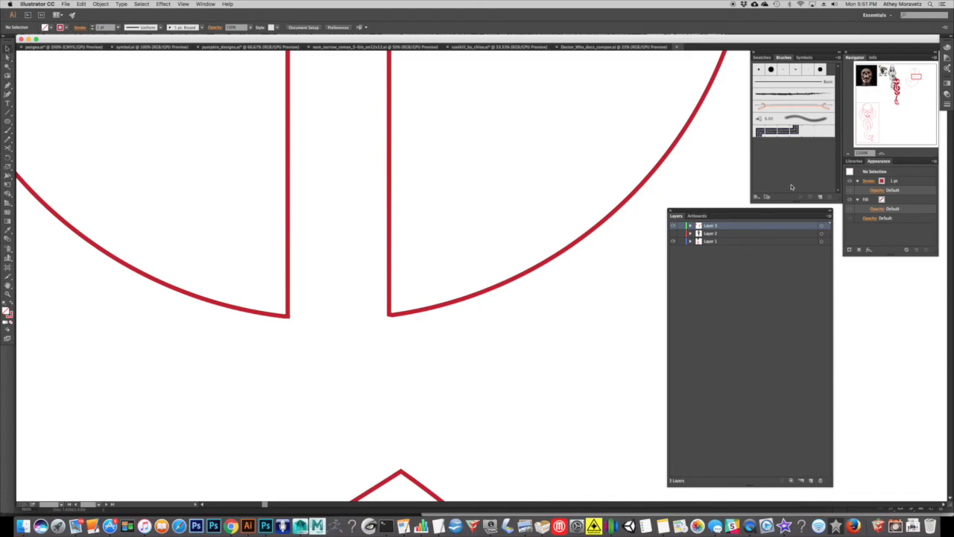
Undo the last join, between the right-hand vertical line and its arc.
click(848, 153)
click(848, 153)
click(848, 153)
click(848, 152)
mouse_move(478, 239)
mouse_down()
mouse_move(460, 299)
mouse_move(461, 244)
mouse_up()
click(878, 154)
click(877, 154)
click(878, 155)
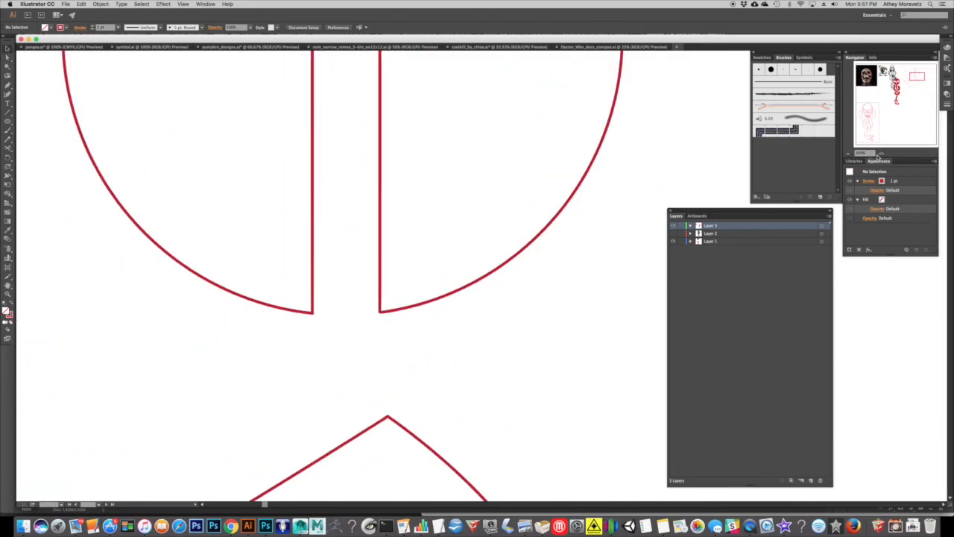
click(877, 154)
click(878, 154)
click(878, 154)
key(super+z)
Move the right arc's open end point onto the lower end of the right-hand vertical line.
drag(165, 295, 280, 255)
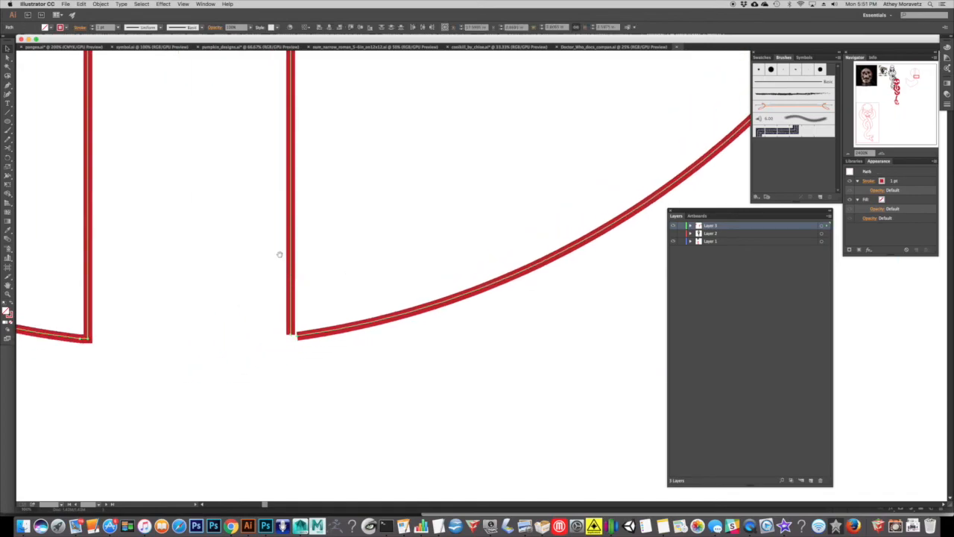
click(8, 57)
click(300, 337)
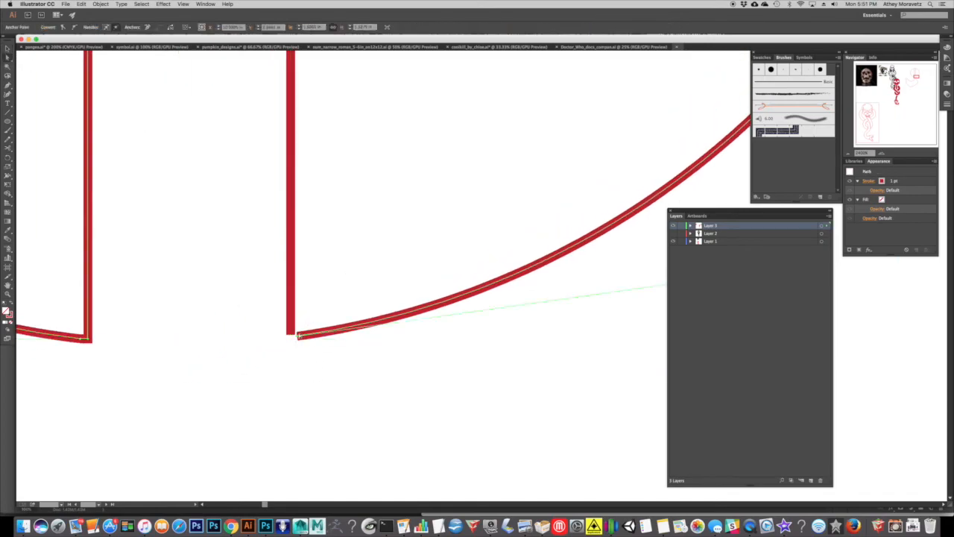
drag(299, 337, 311, 318)
click(310, 310)
click(291, 334)
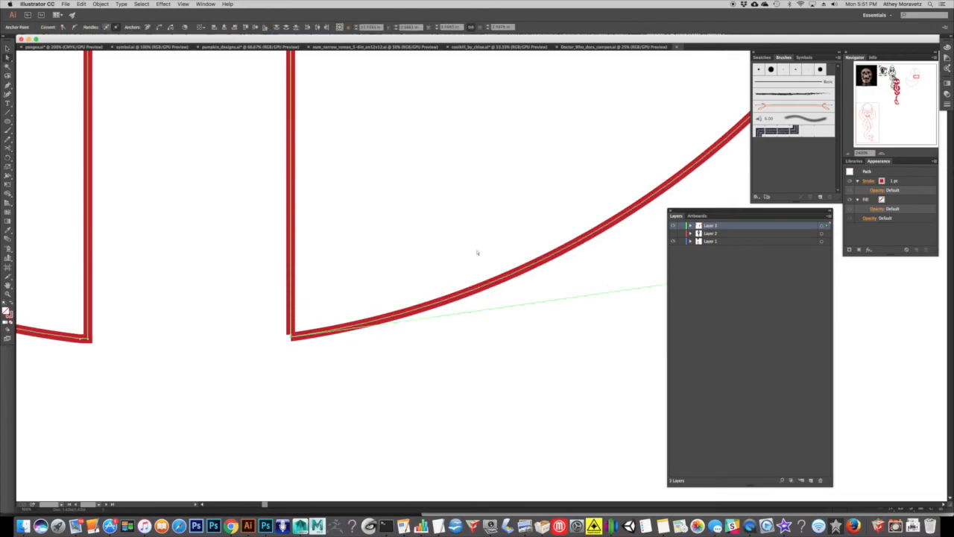
Select the right arc's open end point and shift it slightly away from the vertical line's end.
drag(628, 210, 689, 168)
click(882, 153)
click(881, 153)
click(881, 153)
click(881, 153)
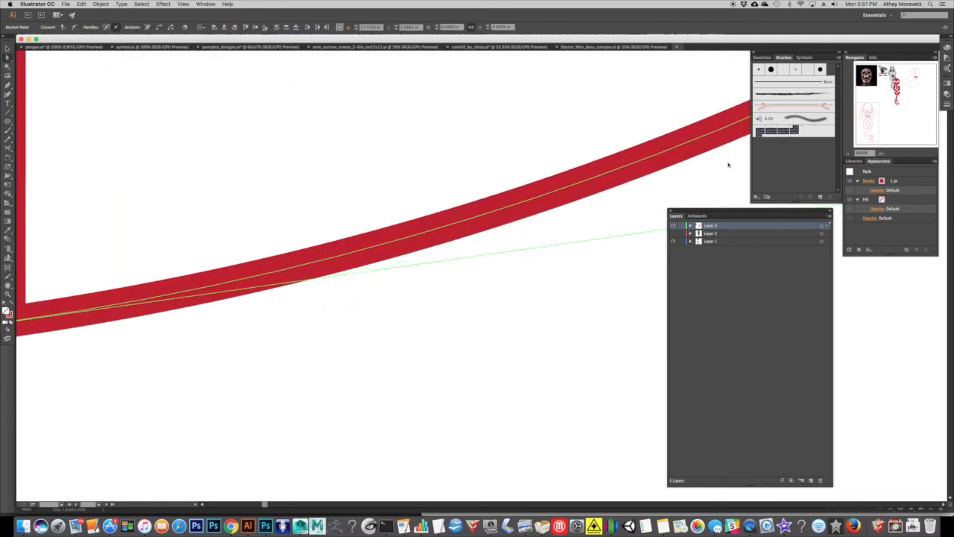
drag(190, 249, 452, 240)
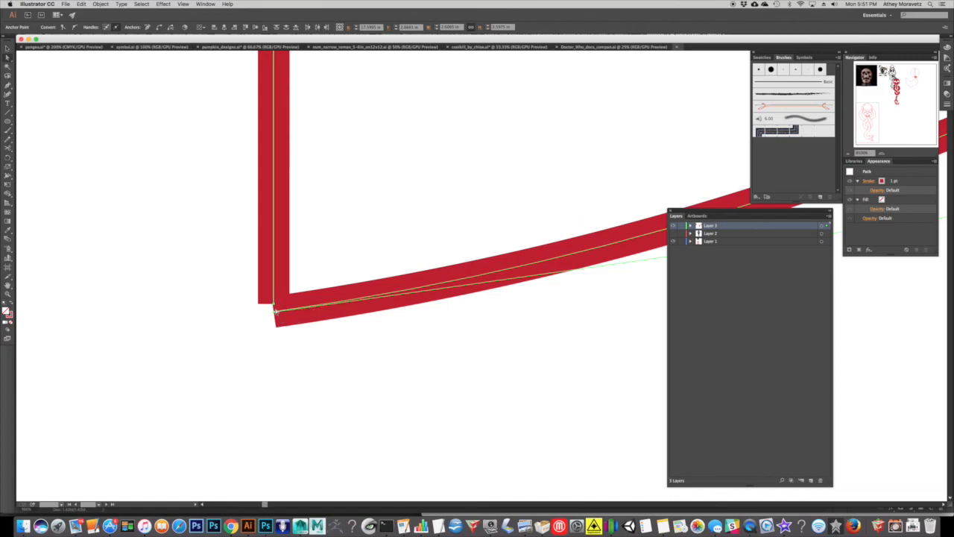
drag(264, 322, 281, 308)
drag(275, 311, 296, 287)
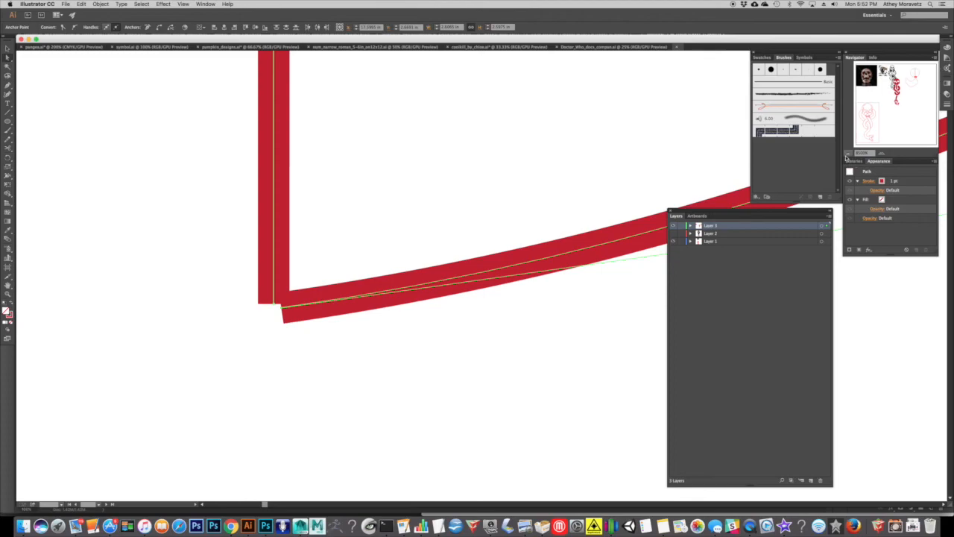
Select the split circle and the closed practice path together.
click(847, 154)
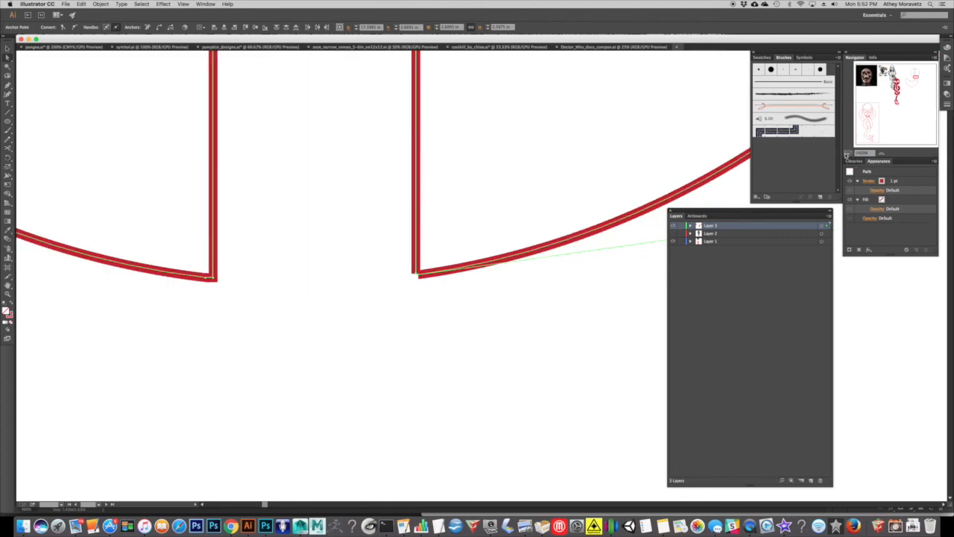
click(850, 153)
click(850, 153)
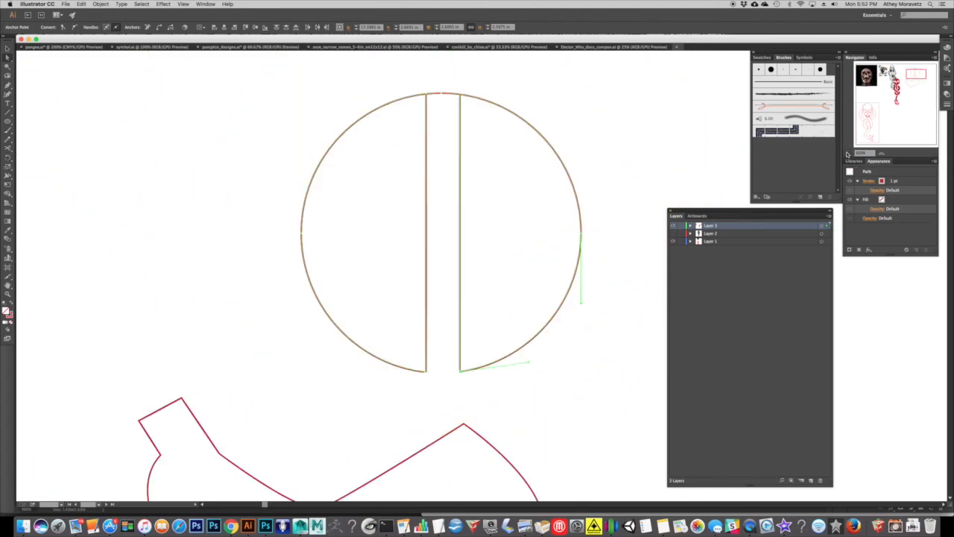
click(850, 153)
click(850, 153)
drag(437, 289, 401, 226)
click(8, 49)
drag(270, 206, 567, 401)
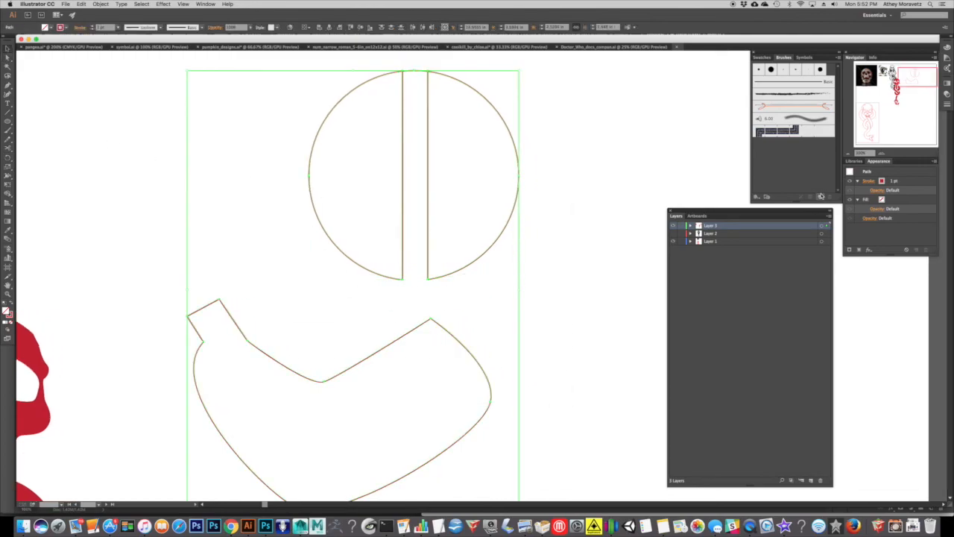
click(848, 153)
drag(264, 339, 392, 260)
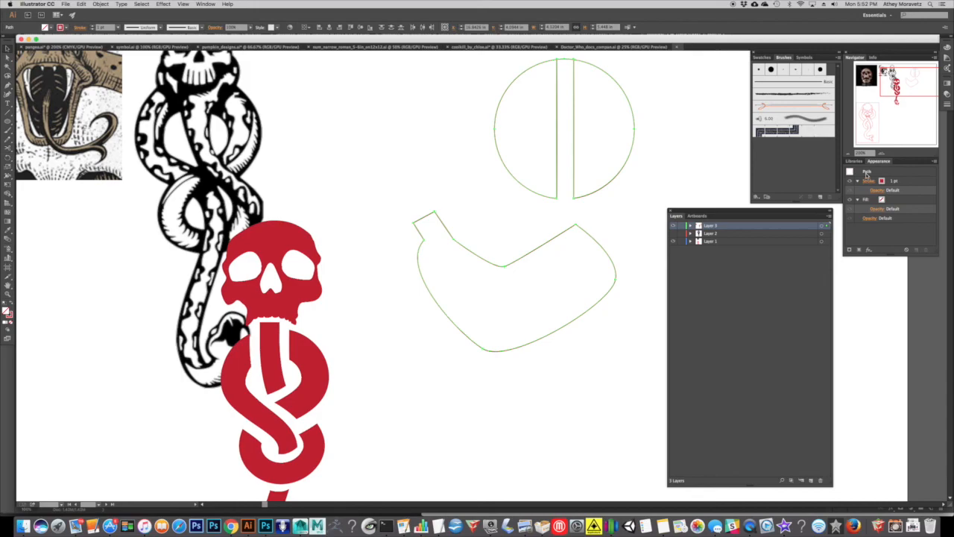
click(849, 154)
drag(363, 267, 346, 274)
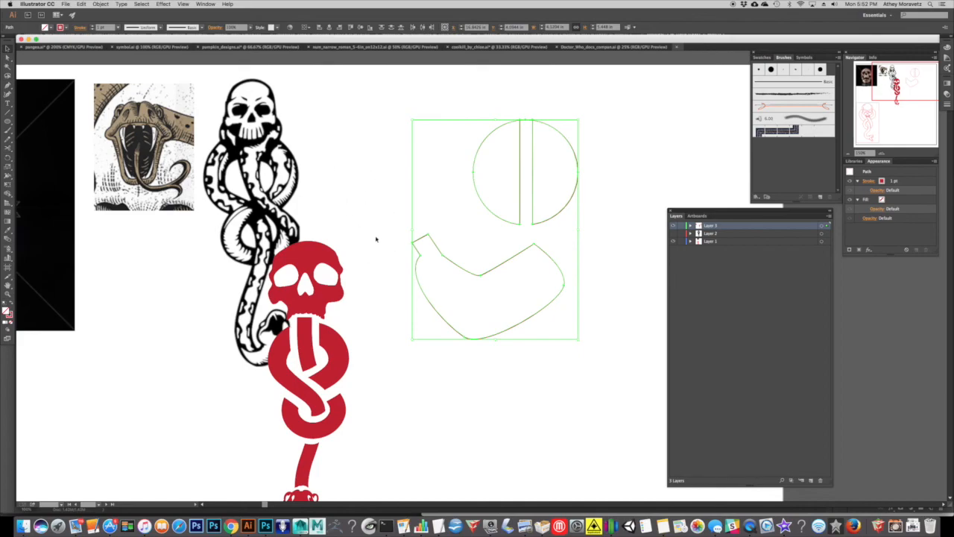
drag(390, 143, 592, 333)
Select the whole red skull and snake design and move it right, clear of the black reference drawing.
scroll(379, 284, down, 4)
scroll(379, 283, left, 2)
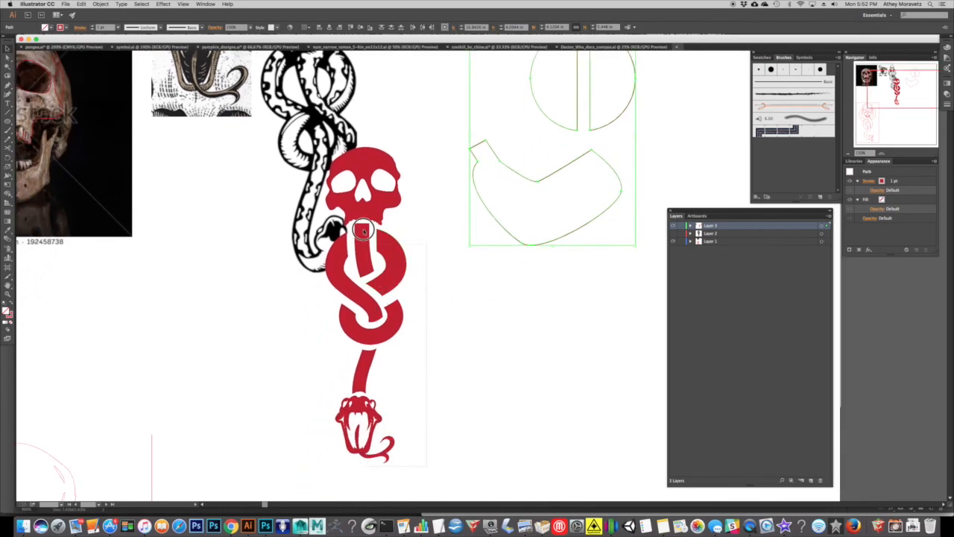
click(354, 186)
drag(446, 461, 327, 290)
shift+click(375, 202)
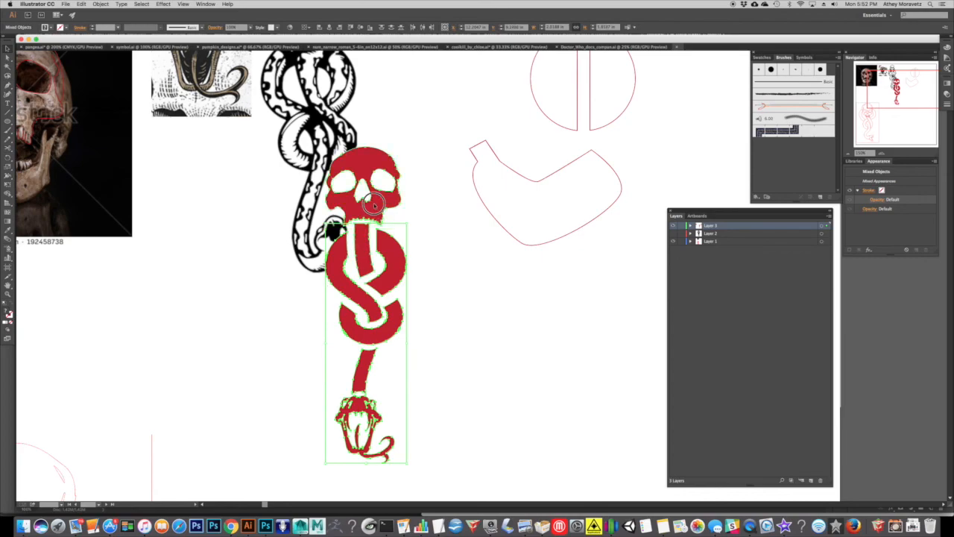
drag(380, 207, 440, 205)
click(515, 351)
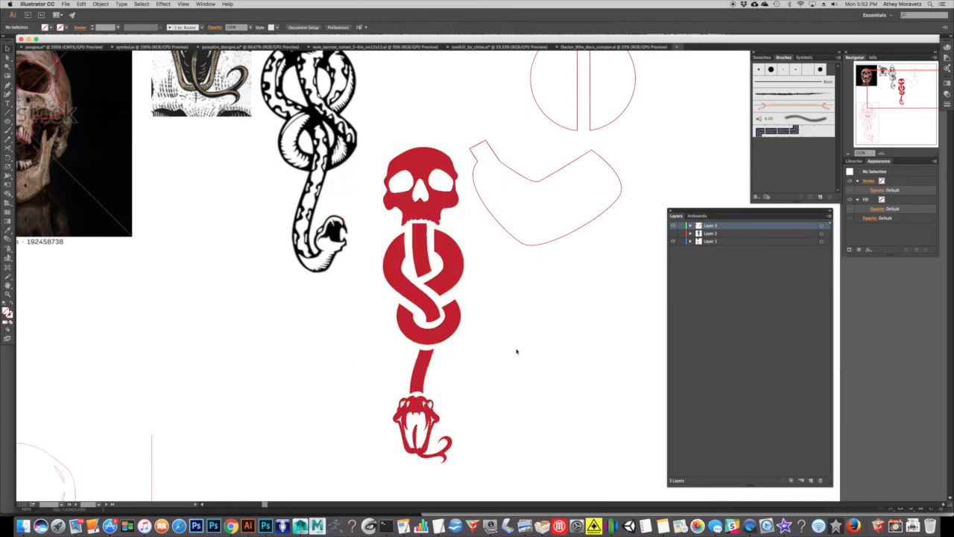
drag(534, 363, 493, 330)
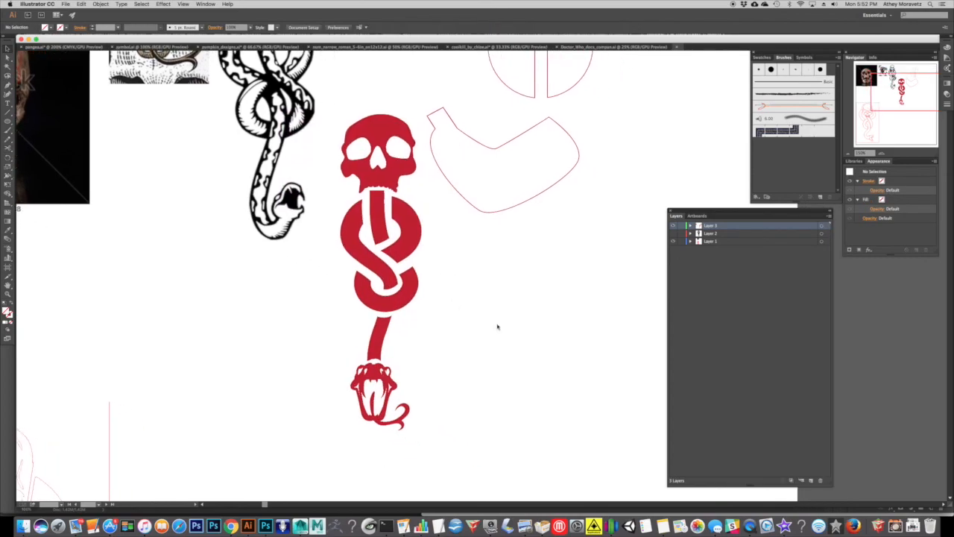